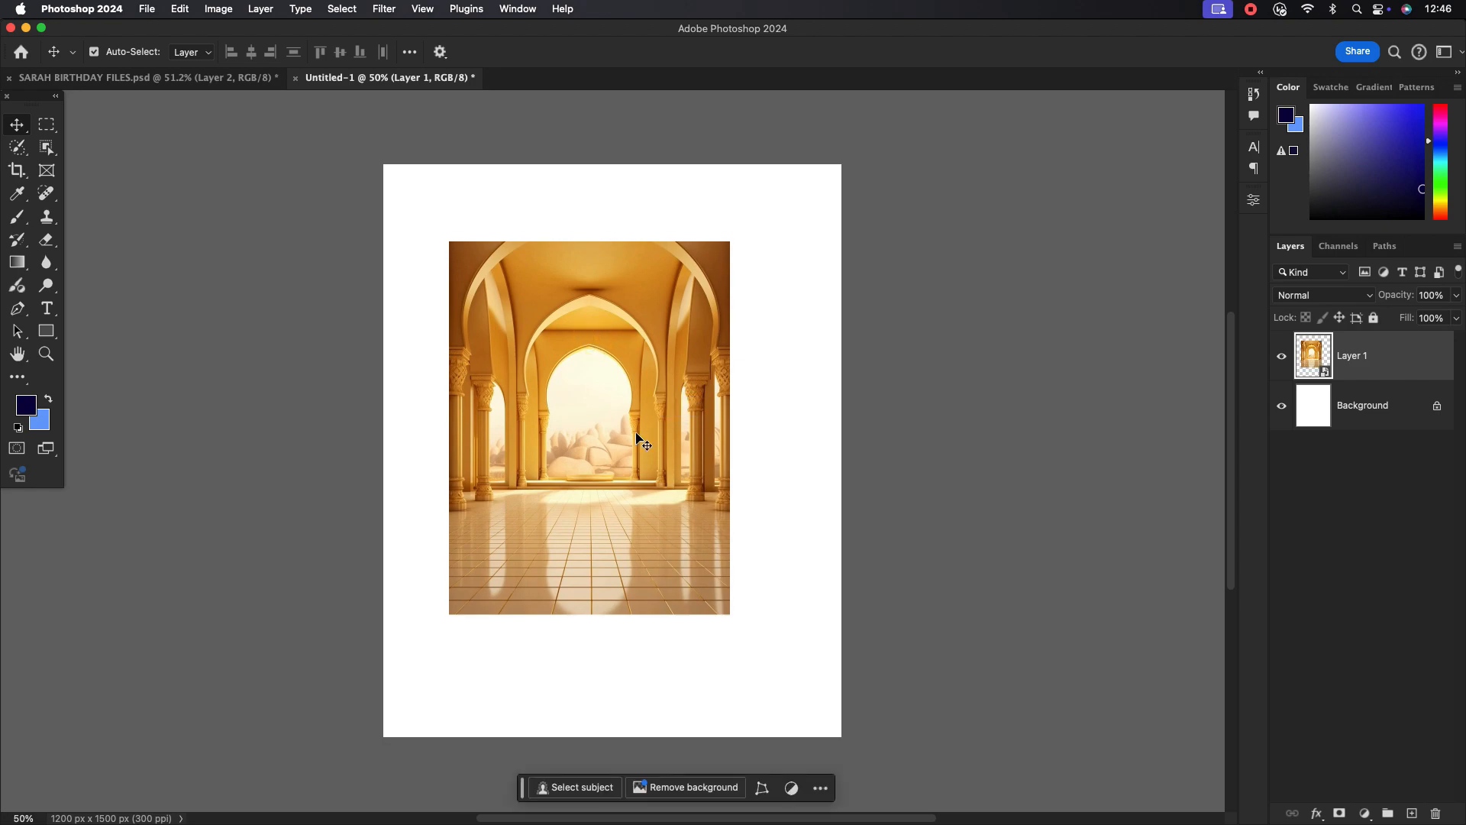
# Scale up and reposition the golden archway image so it covers the whole canvas.
pyautogui.hotkey('ctrl', 't')
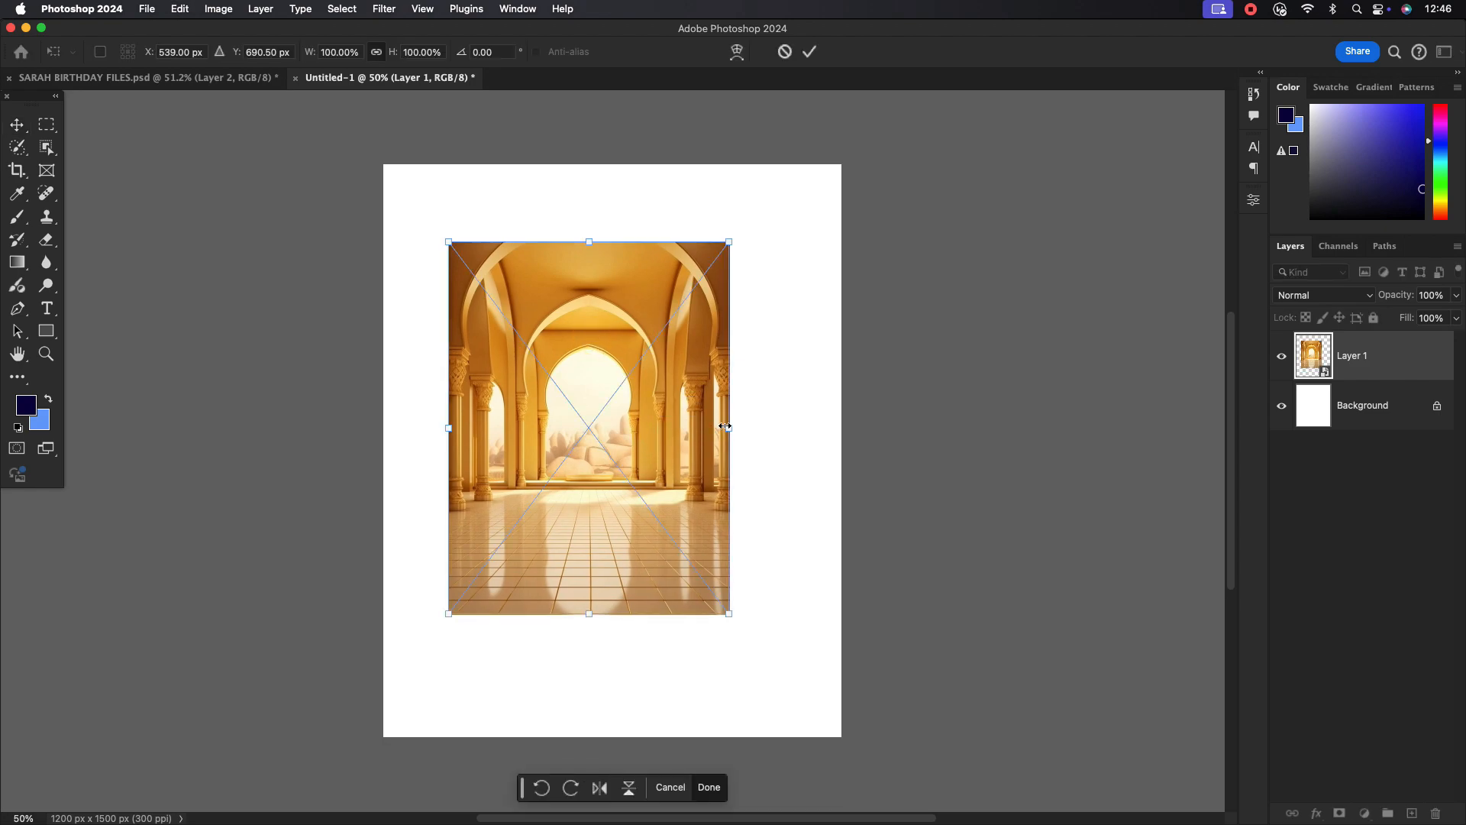
pyautogui.moveTo(726, 427); pyautogui.dragTo(818, 426)
pyautogui.moveTo(676, 403); pyautogui.dragTo(698, 427)
pyautogui.moveTo(845, 449); pyautogui.dragTo(854, 450)
pyautogui.moveTo(719, 449); pyautogui.dragTo(722, 449)
pyautogui.click(808, 54)
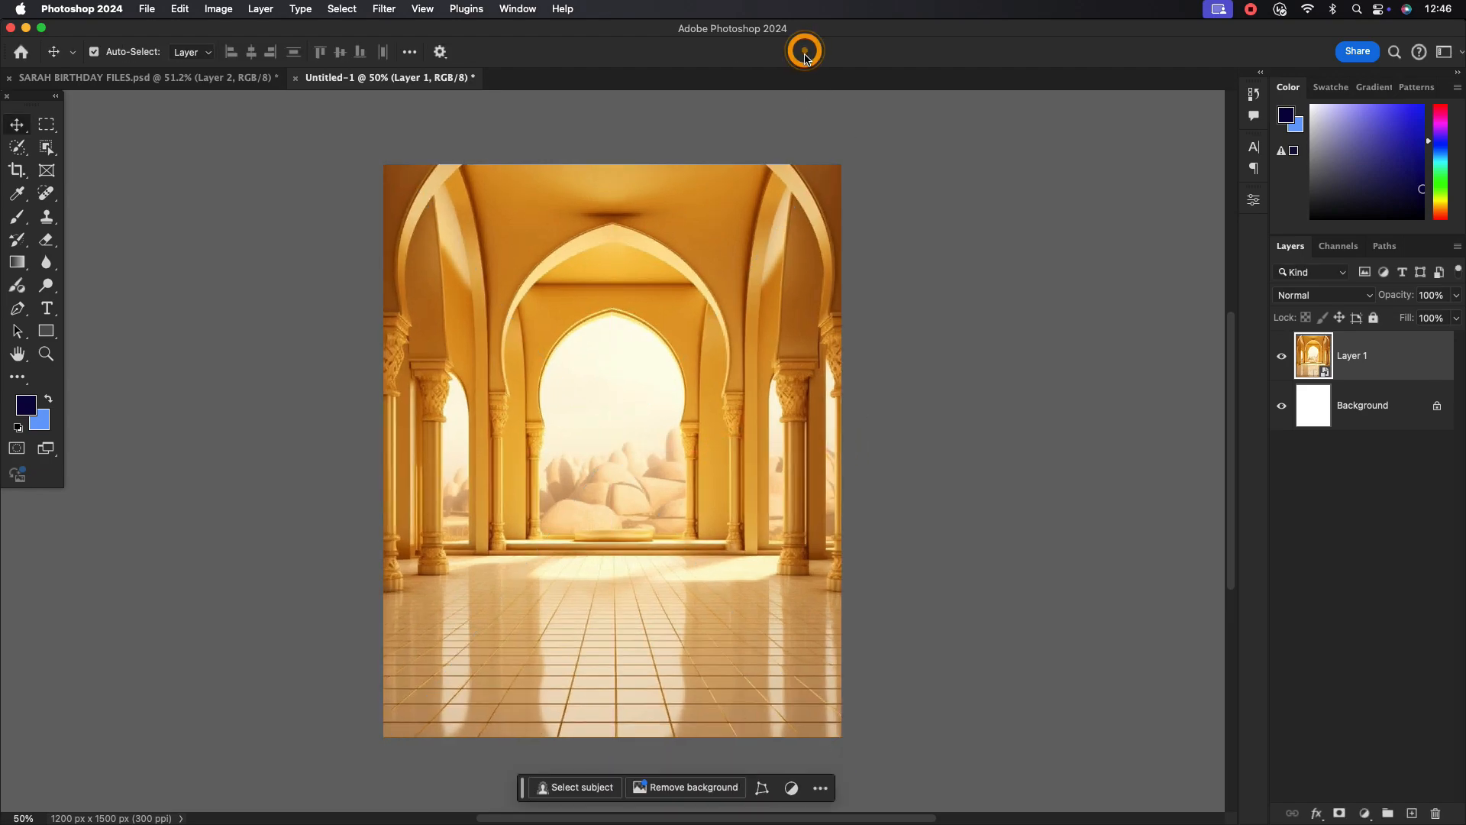
# Apply a Gaussian Blur with a 30.3-pixel radius to the archway layer.
pyautogui.click(383, 8)
pyautogui.moveTo(550, 188)
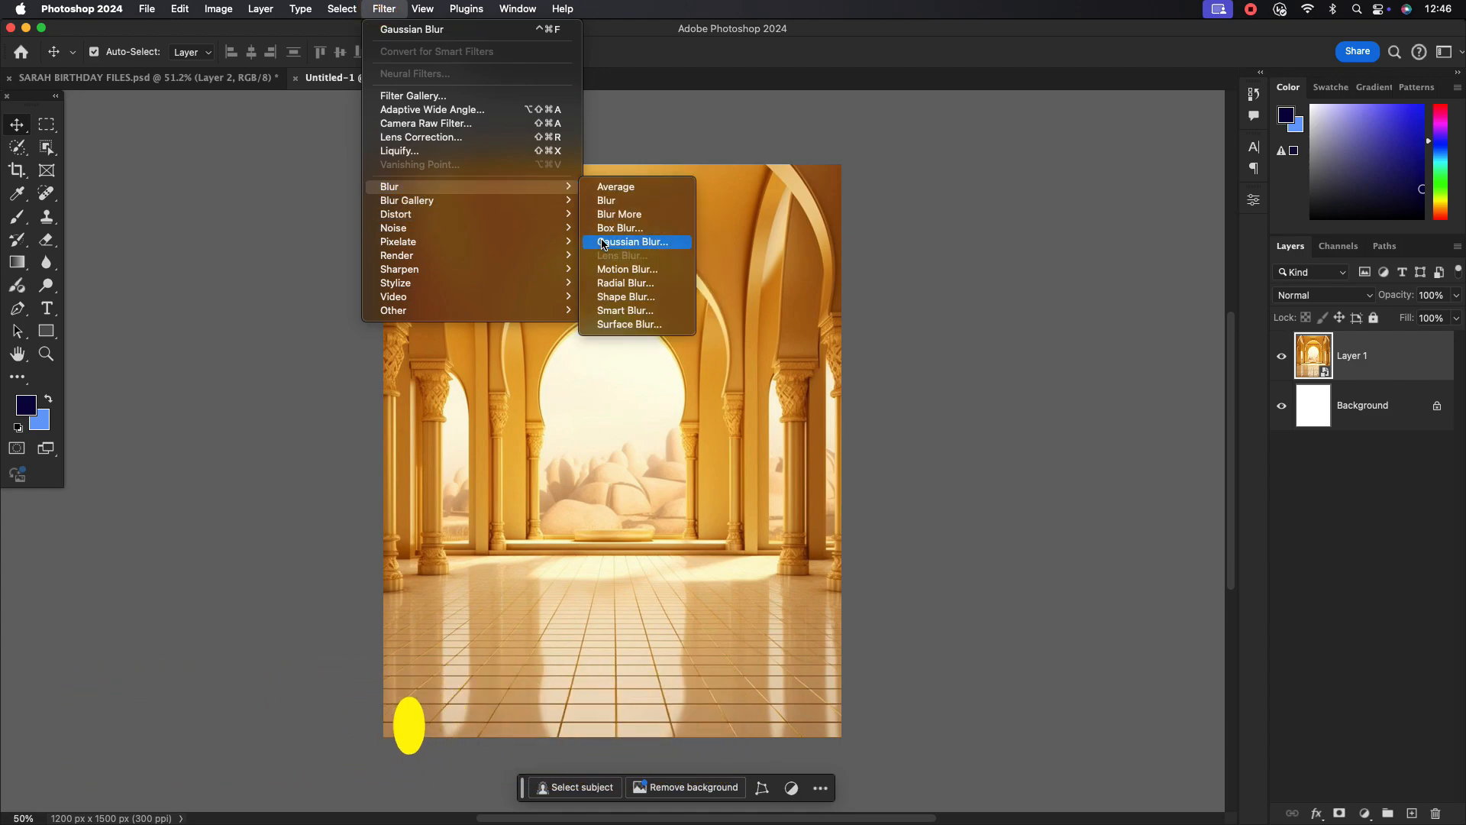
pyautogui.click(601, 240)
pyautogui.moveTo(686, 191); pyautogui.dragTo(897, 276)
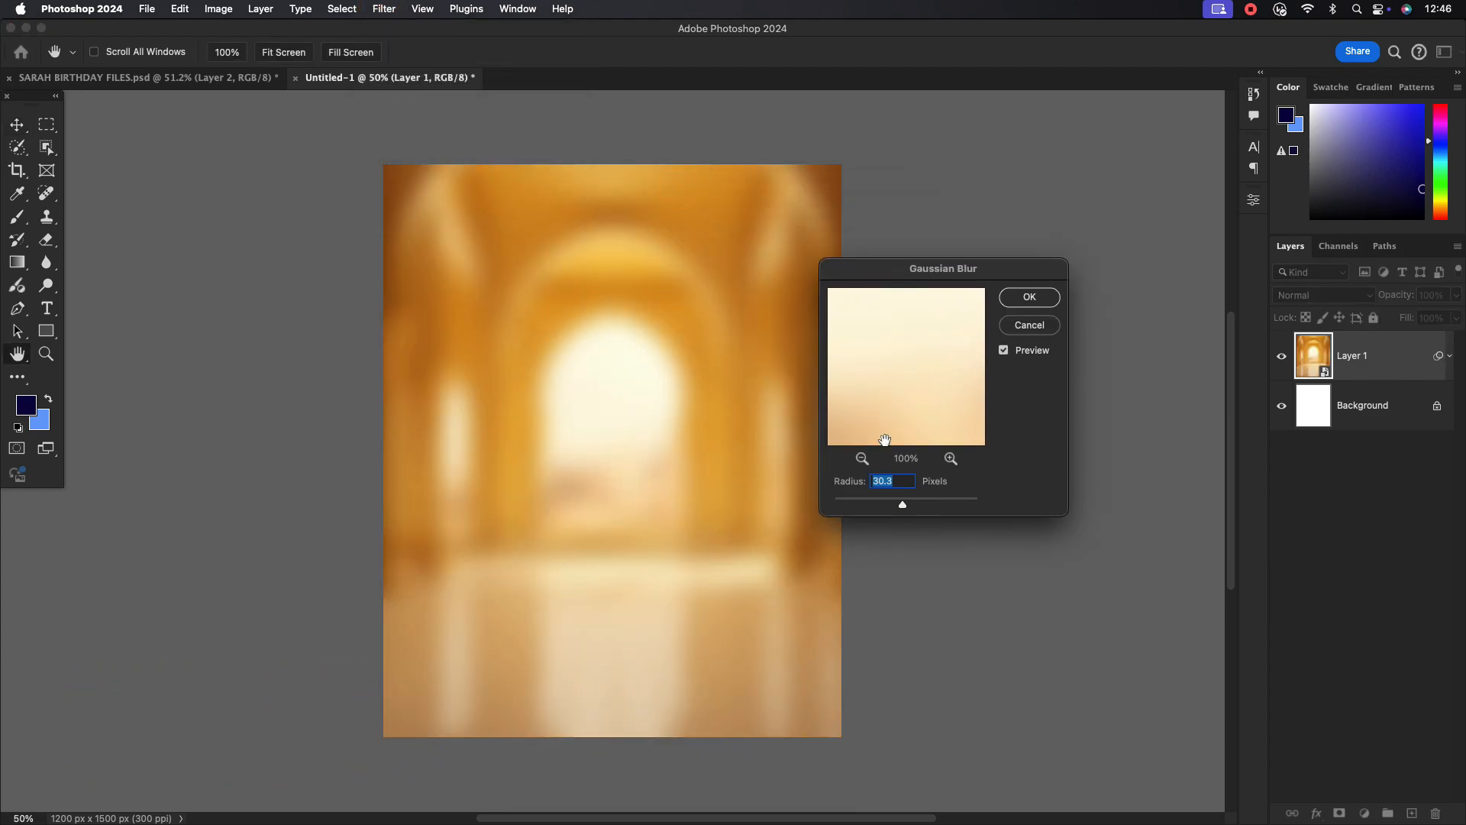
pyautogui.doubleClick(893, 481)
pyautogui.click(1032, 297)
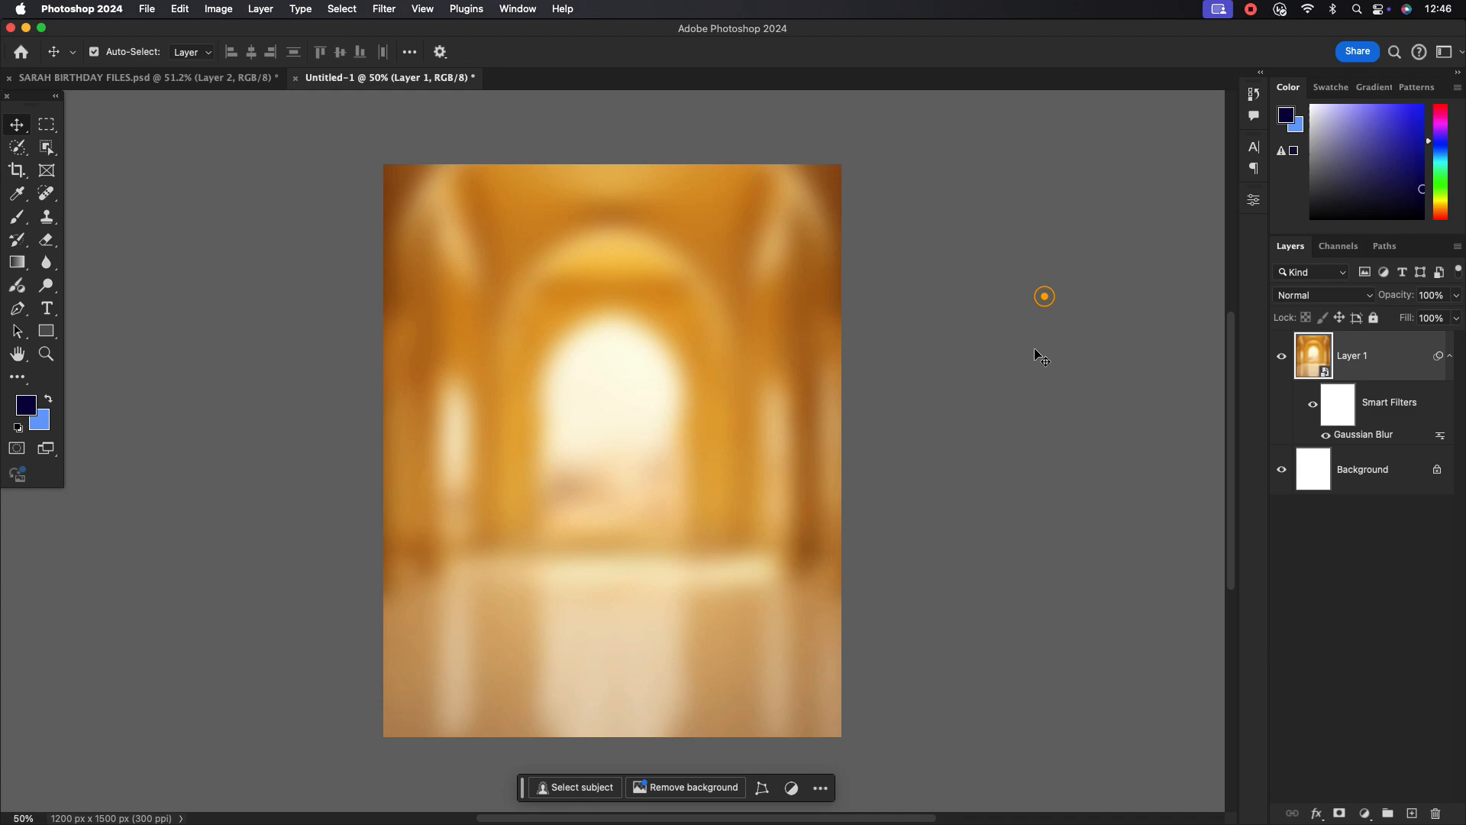
# Bring the white silk texture from the birthday files document into the design and enlarge it to cover the canvas.
pyautogui.click(217, 80)
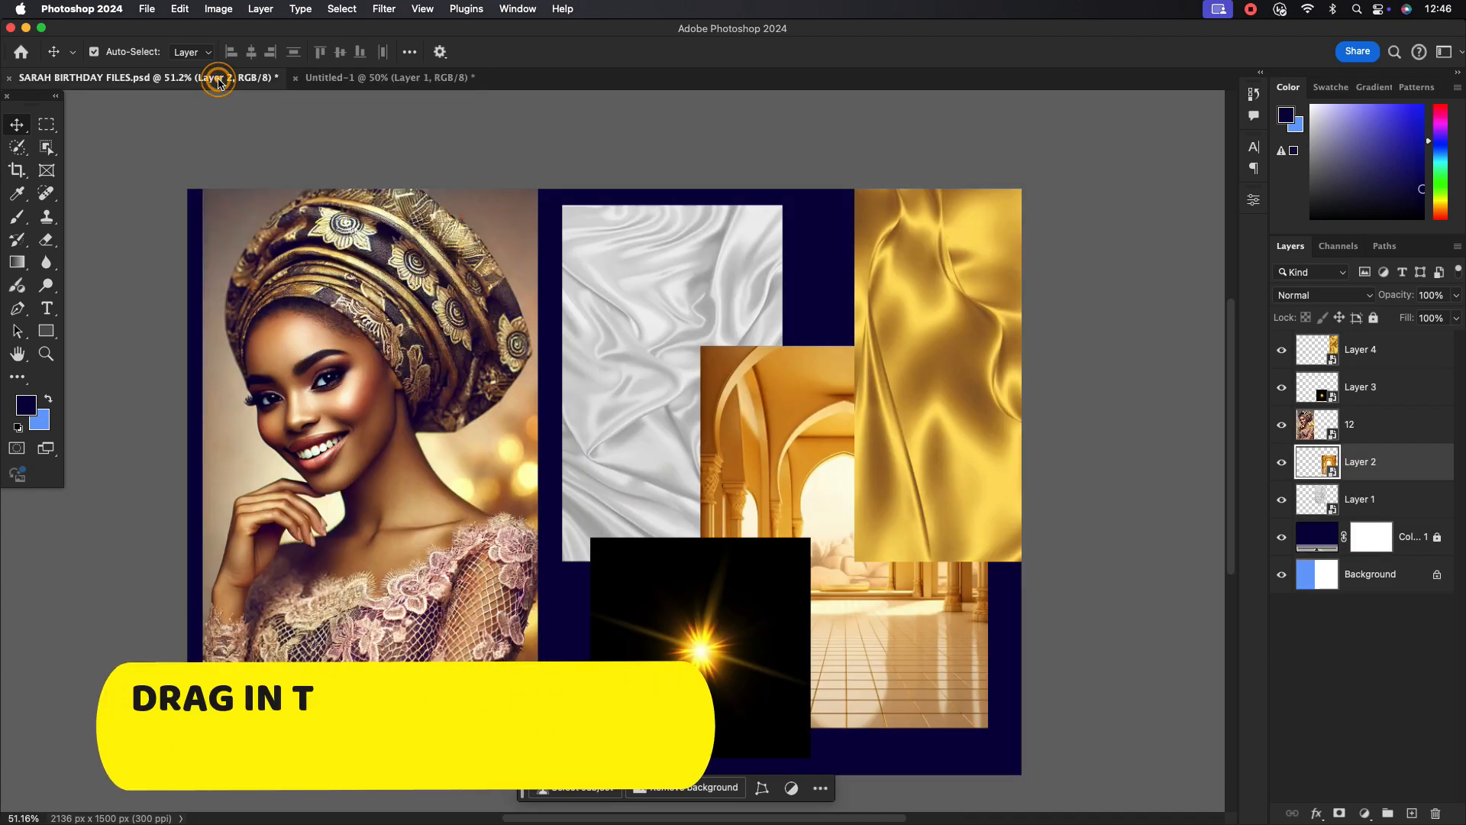
pyautogui.click(664, 290)
pyautogui.moveTo(665, 301); pyautogui.dragTo(596, 377)
pyautogui.press('super+t')
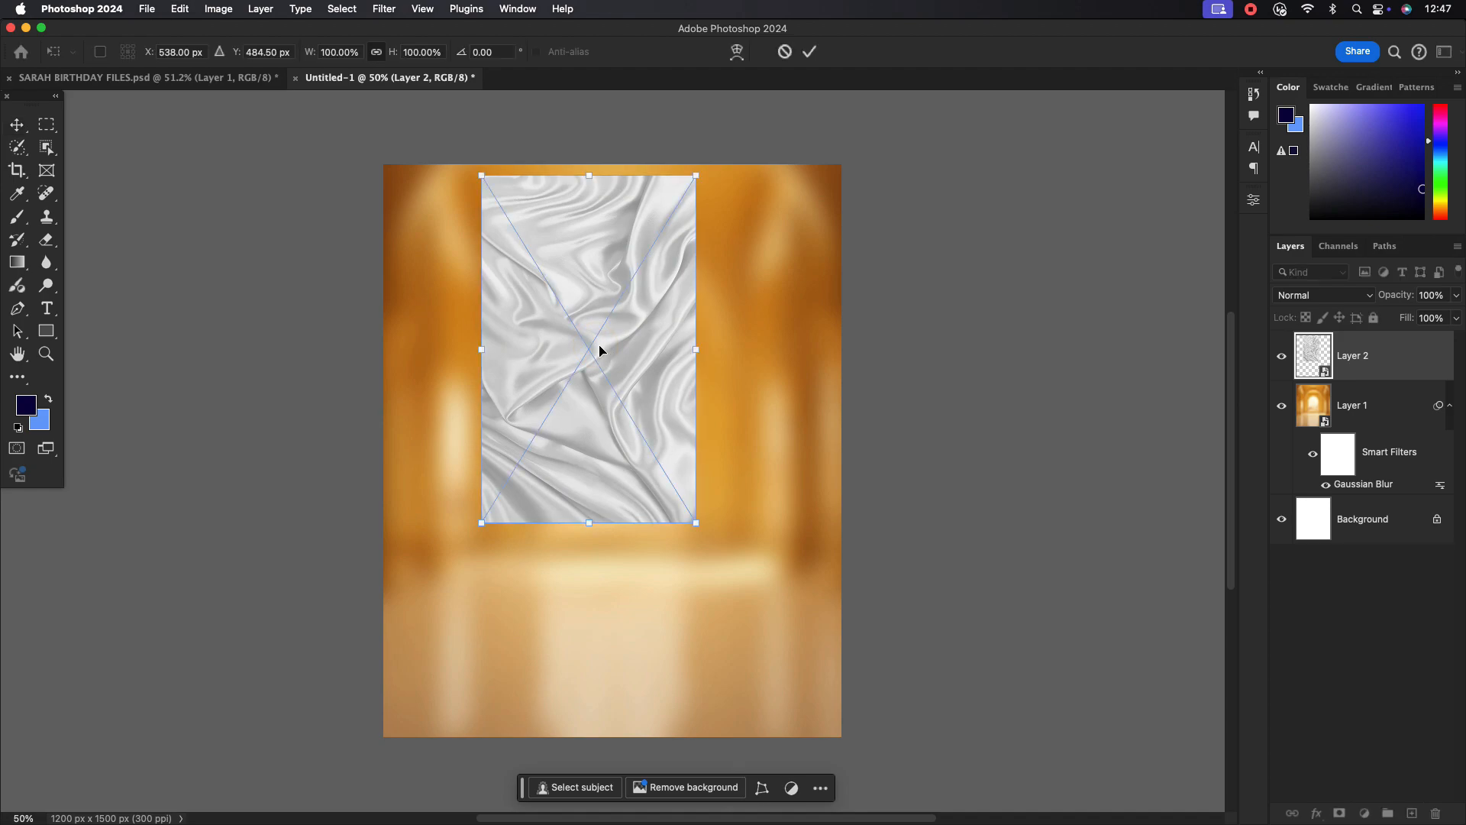
pyautogui.moveTo(695, 351); pyautogui.dragTo(842, 350)
pyautogui.moveTo(704, 443); pyautogui.dragTo(713, 453)
pyautogui.click(810, 51)
# Set the blend mode of the silk texture layer to Color Burn.
pyautogui.click(723, 360)
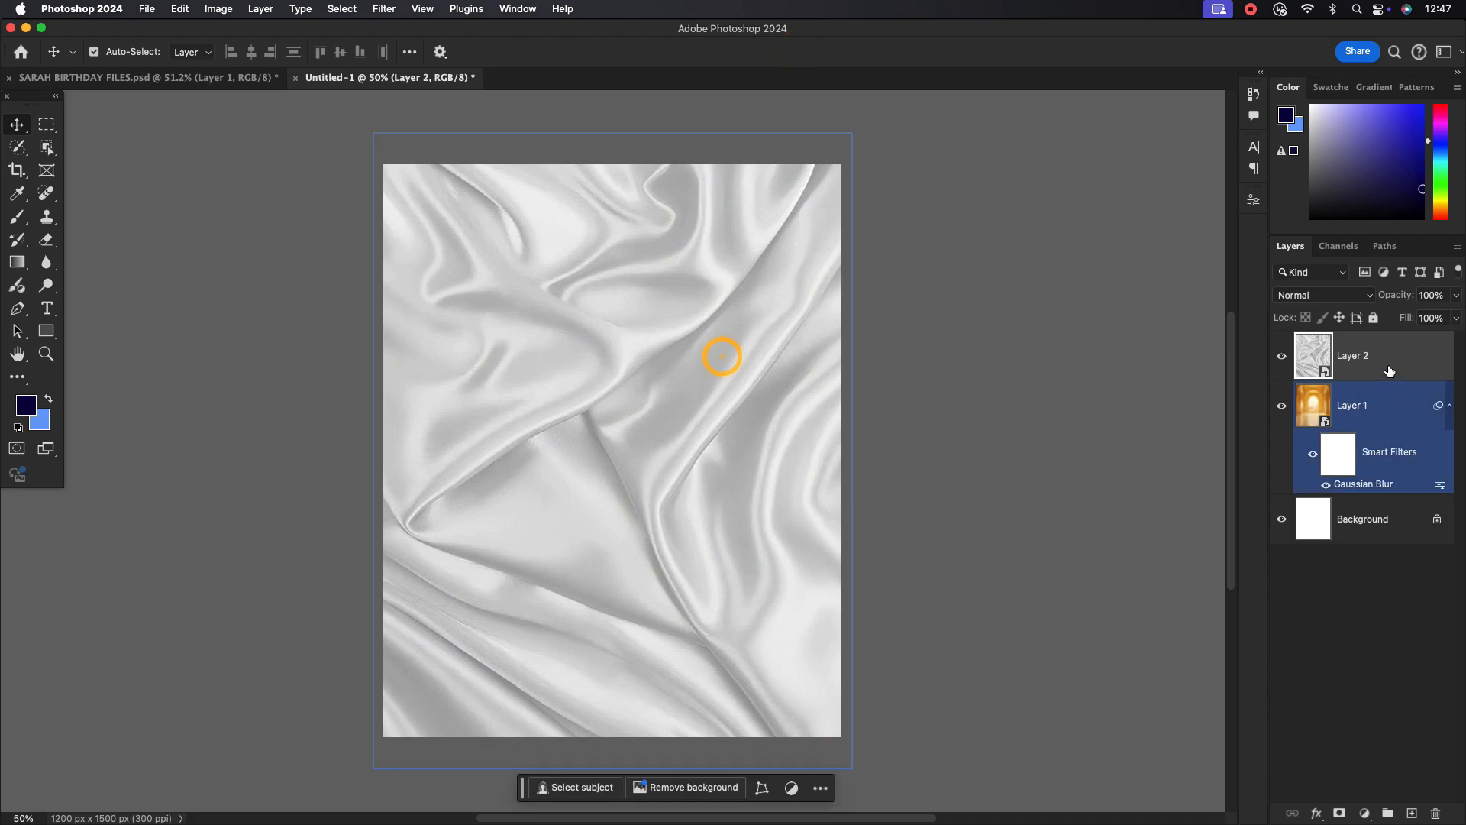
pyautogui.click(1398, 344)
pyautogui.click(1298, 295)
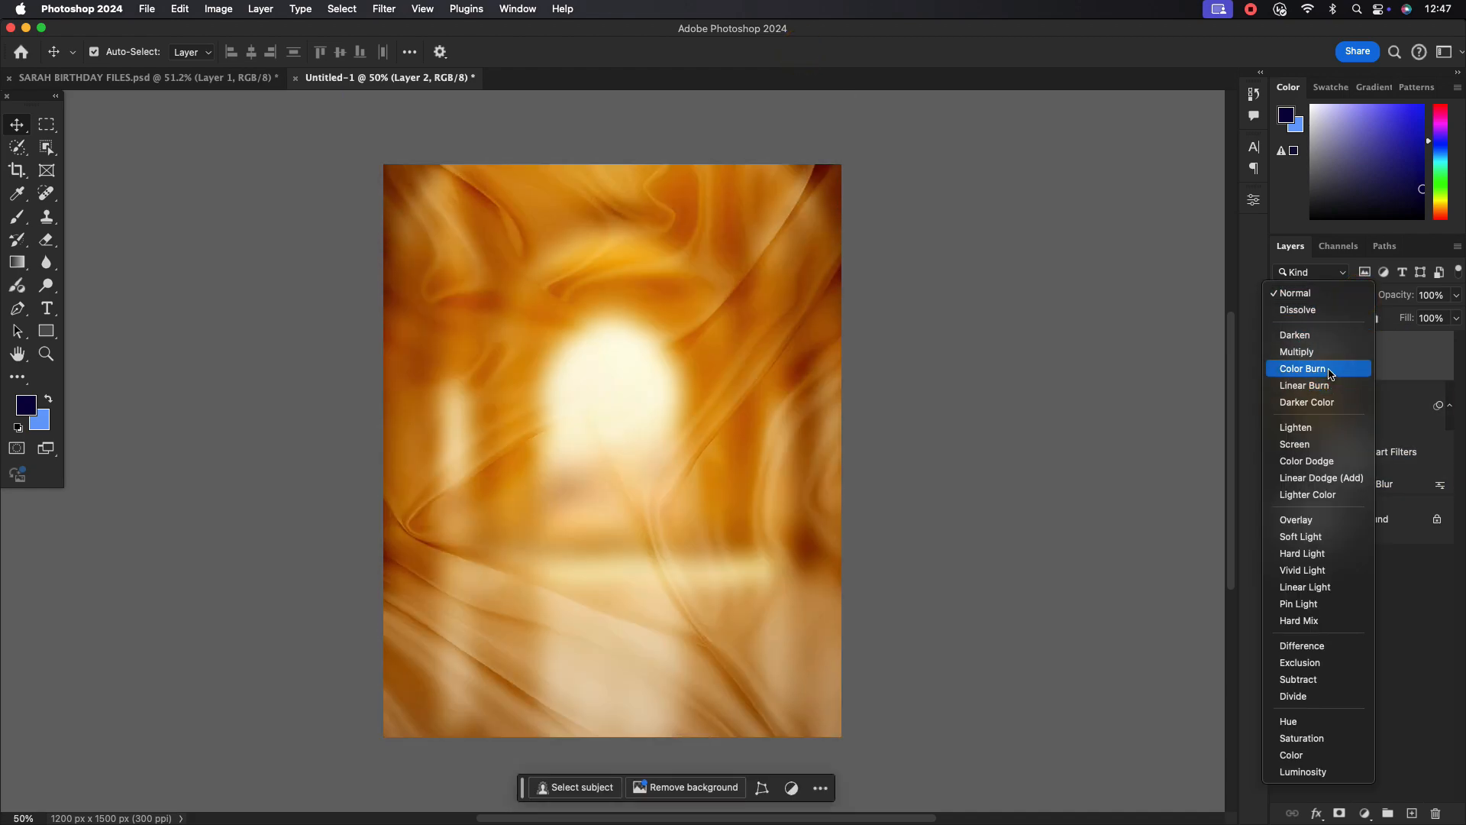
pyautogui.click(1330, 373)
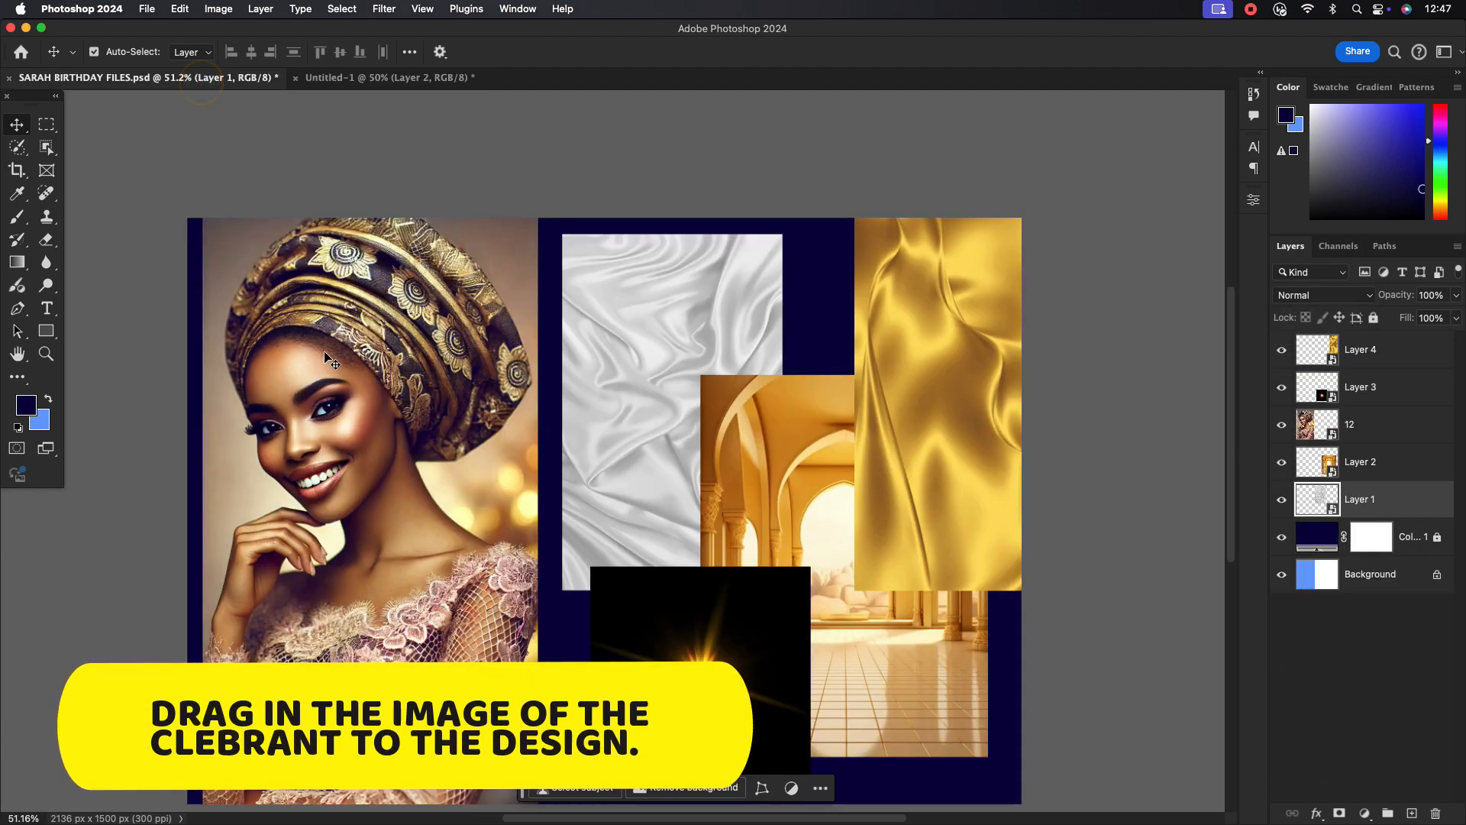
# Bring the woman's portrait from the birthday files document into the design and mask out its background.
pyautogui.moveTo(321, 125); pyautogui.dragTo(570, 397)
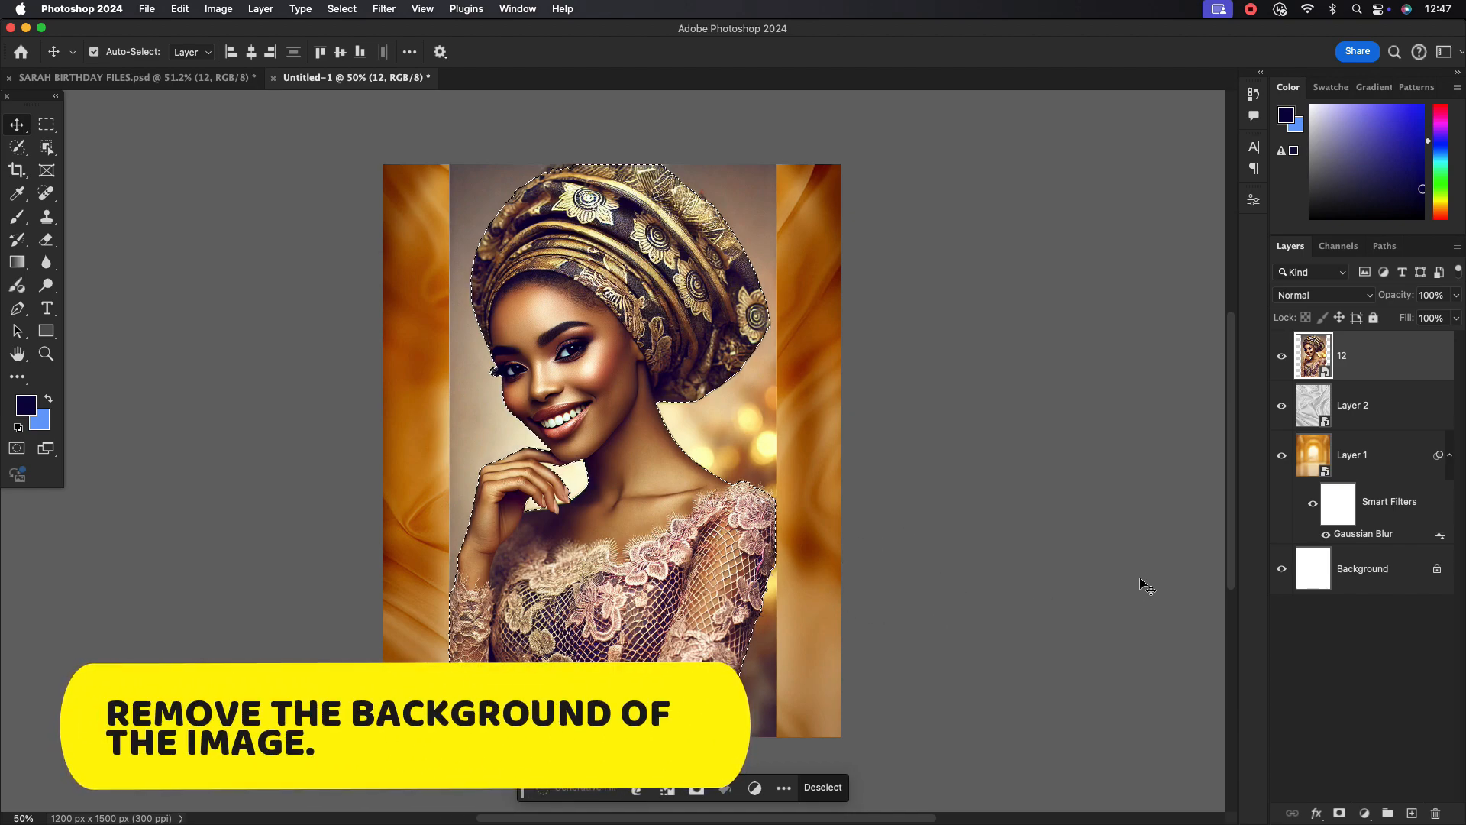
pyautogui.click(1340, 813)
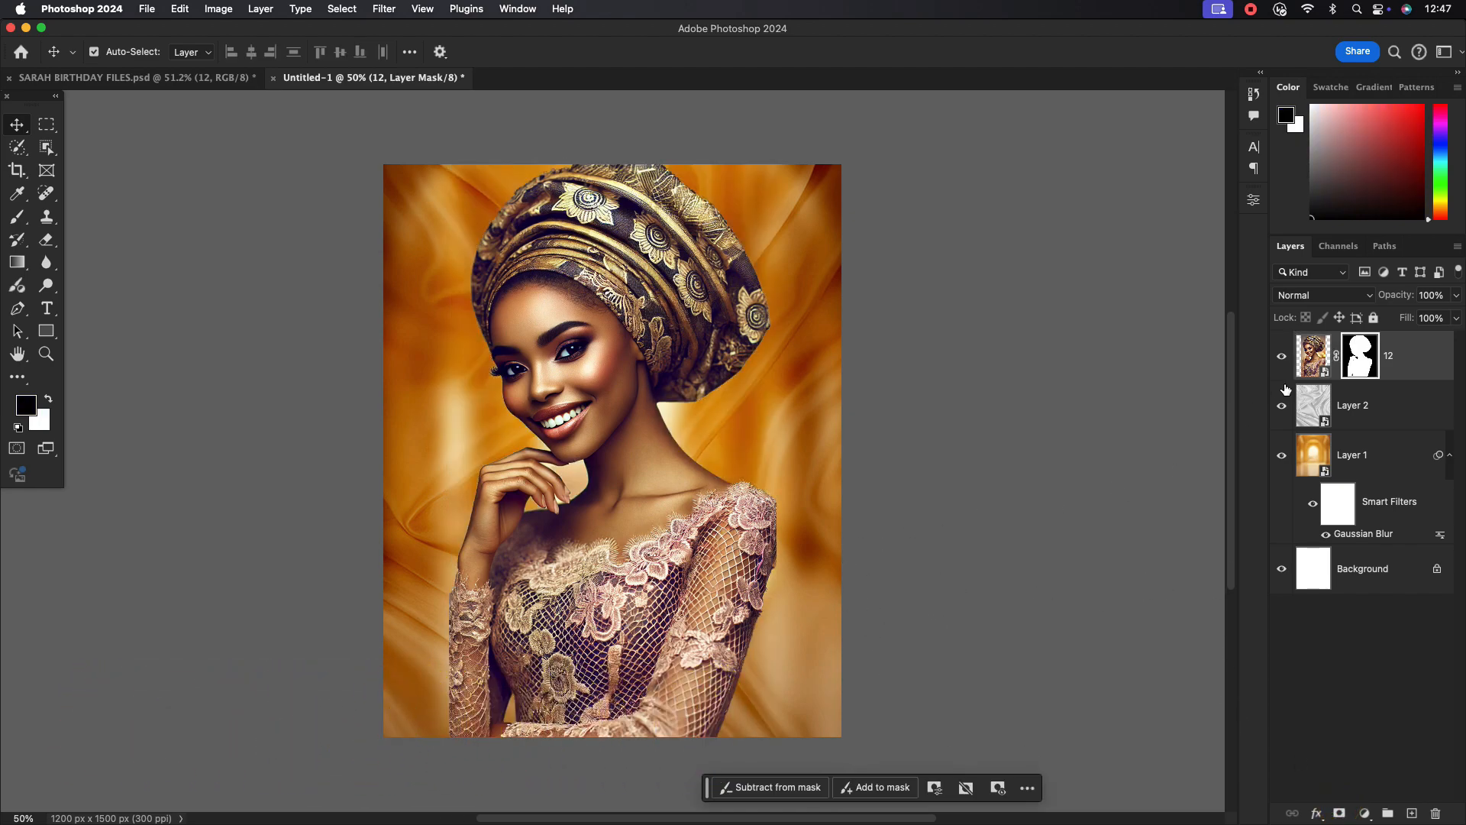
# Refine the portrait's mask by raising Smooth and slightly reducing Shift Edge, and convert the masked layer to a smart object.
pyautogui.rightClick(1352, 361)
pyautogui.click(1276, 487)
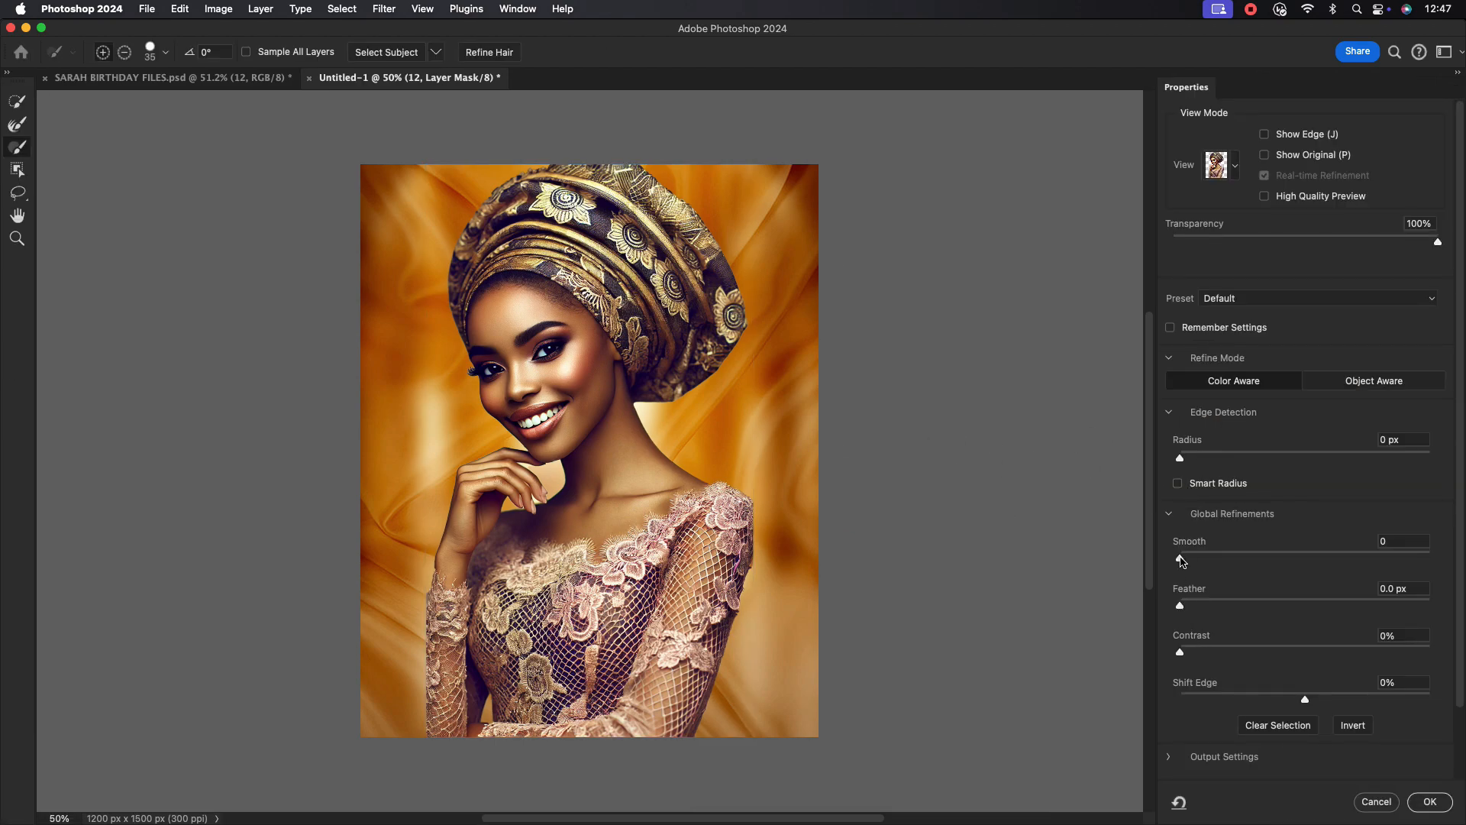
pyautogui.moveTo(1180, 558); pyautogui.dragTo(1239, 558)
pyautogui.moveTo(1306, 701); pyautogui.dragTo(1298, 702)
pyautogui.click(1427, 802)
pyautogui.rightClick(1322, 371)
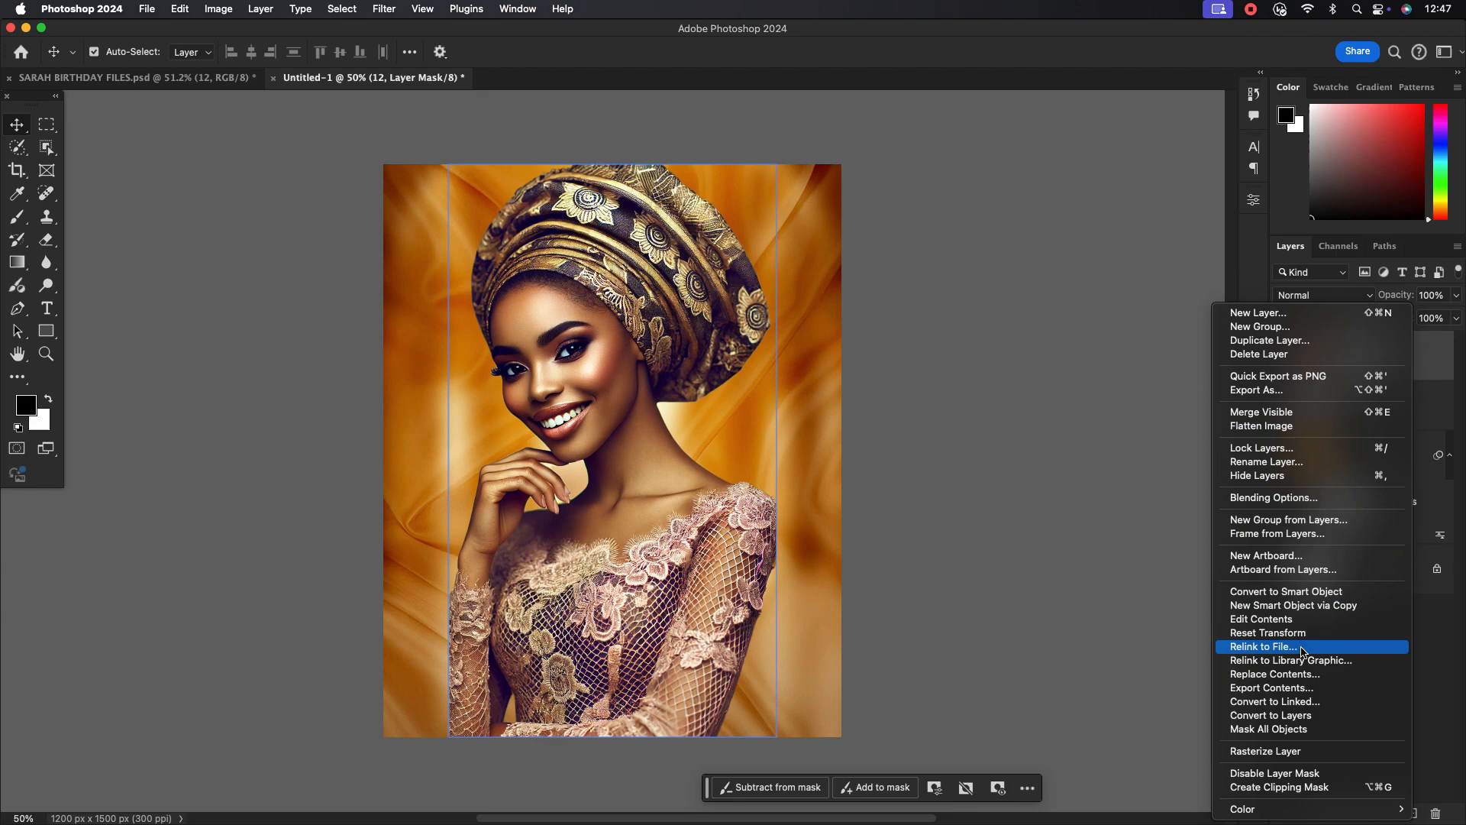
pyautogui.click(1304, 594)
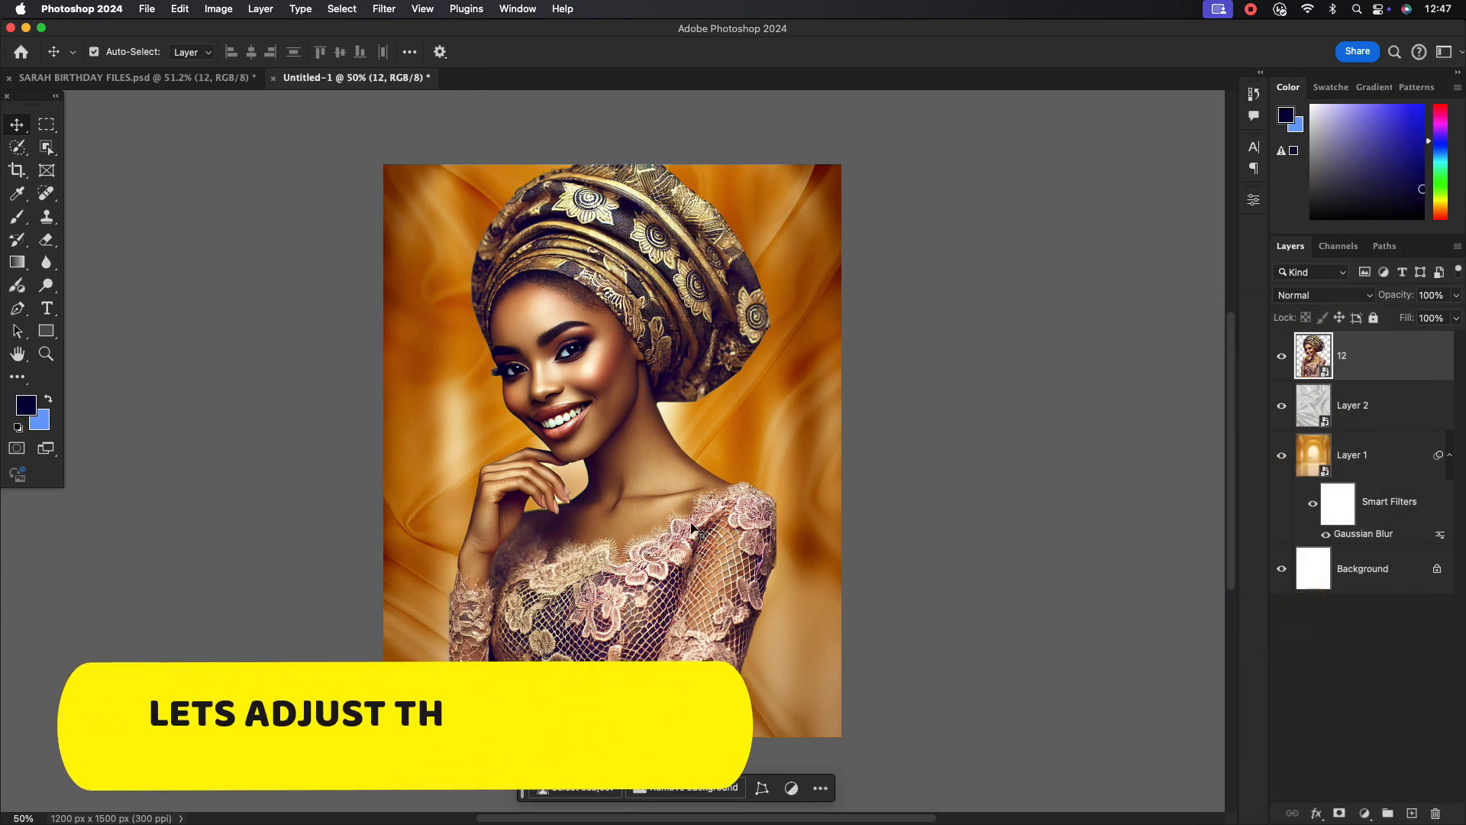
# Rotate the portrait clockwise, enlarge it to about 124%, and move it slightly toward the canvas's right side.
pyautogui.press('super+t')
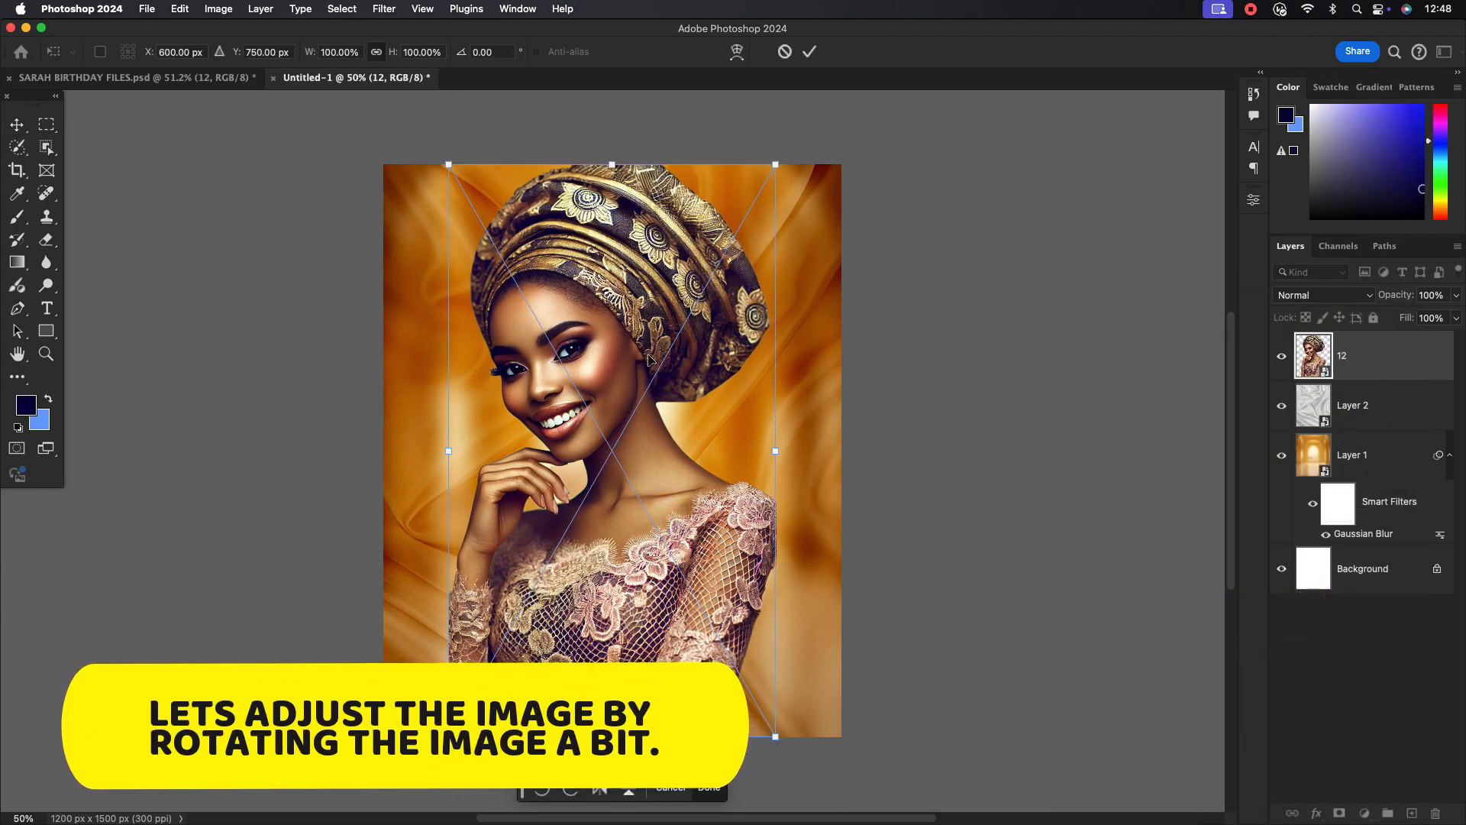
pyautogui.moveTo(832, 174); pyautogui.dragTo(871, 187)
pyautogui.moveTo(780, 466); pyautogui.dragTo(811, 472)
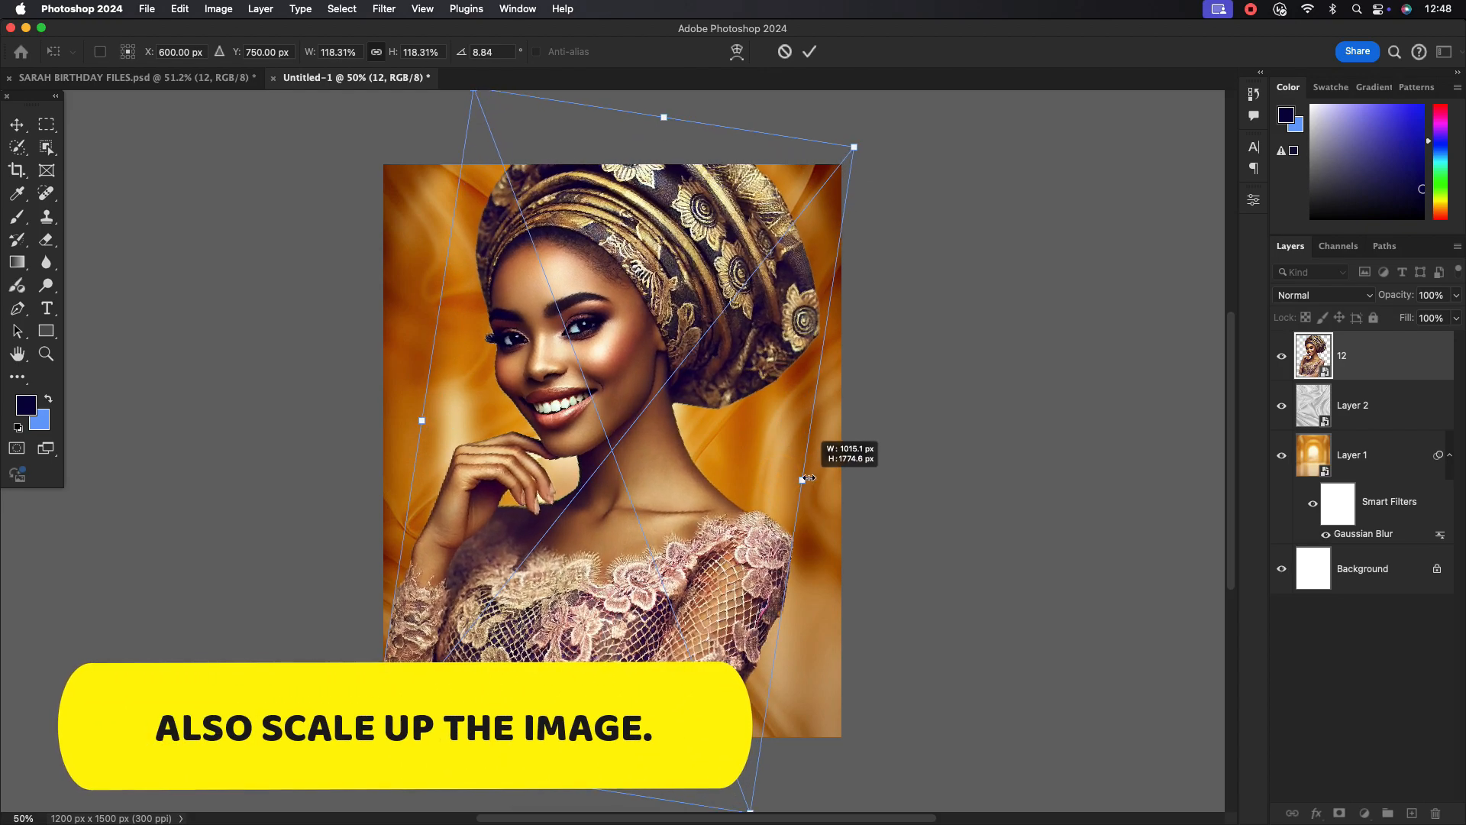
pyautogui.moveTo(638, 462); pyautogui.dragTo(664, 460)
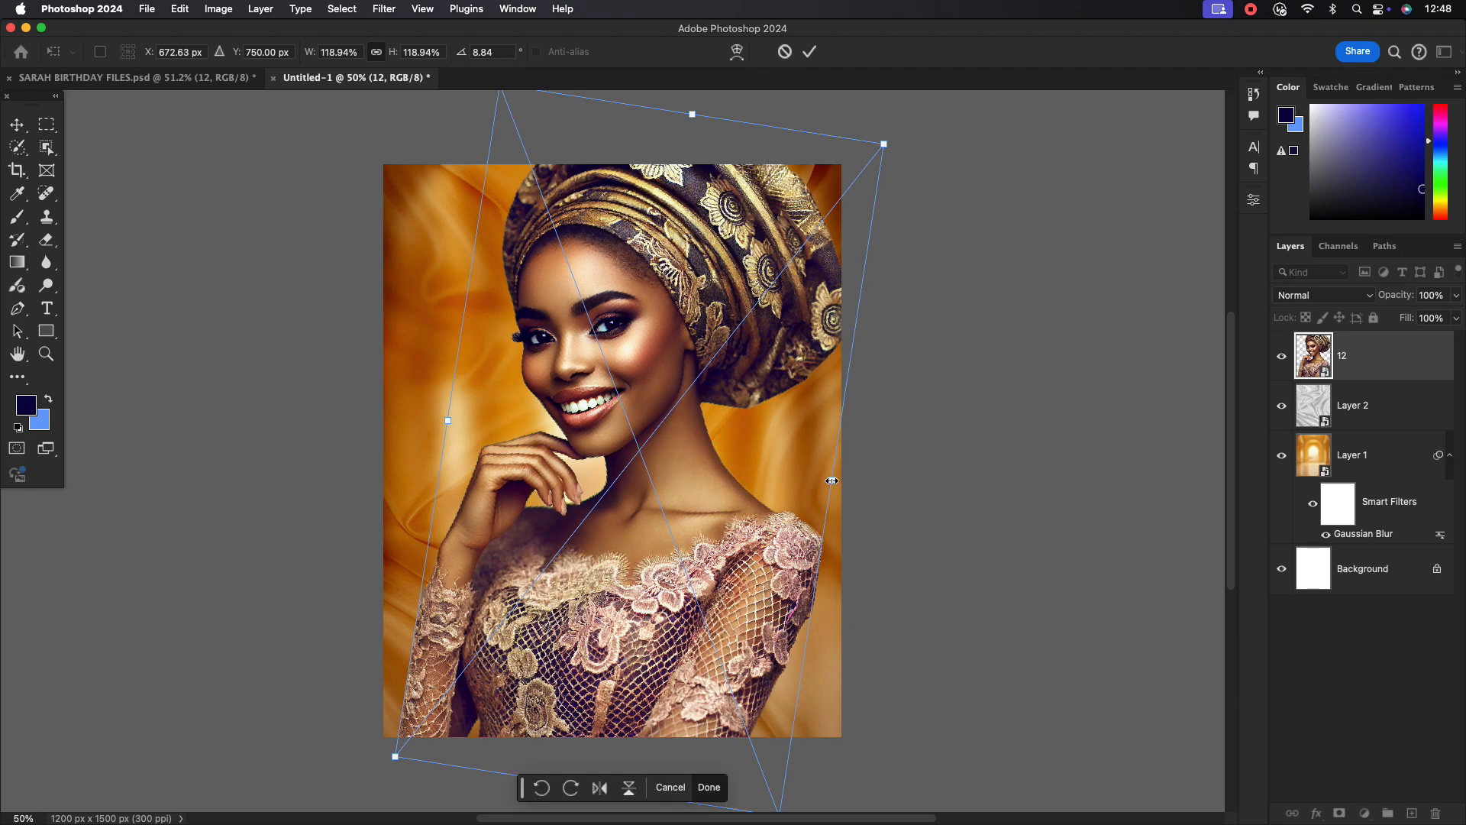
pyautogui.moveTo(831, 480); pyautogui.dragTo(843, 482)
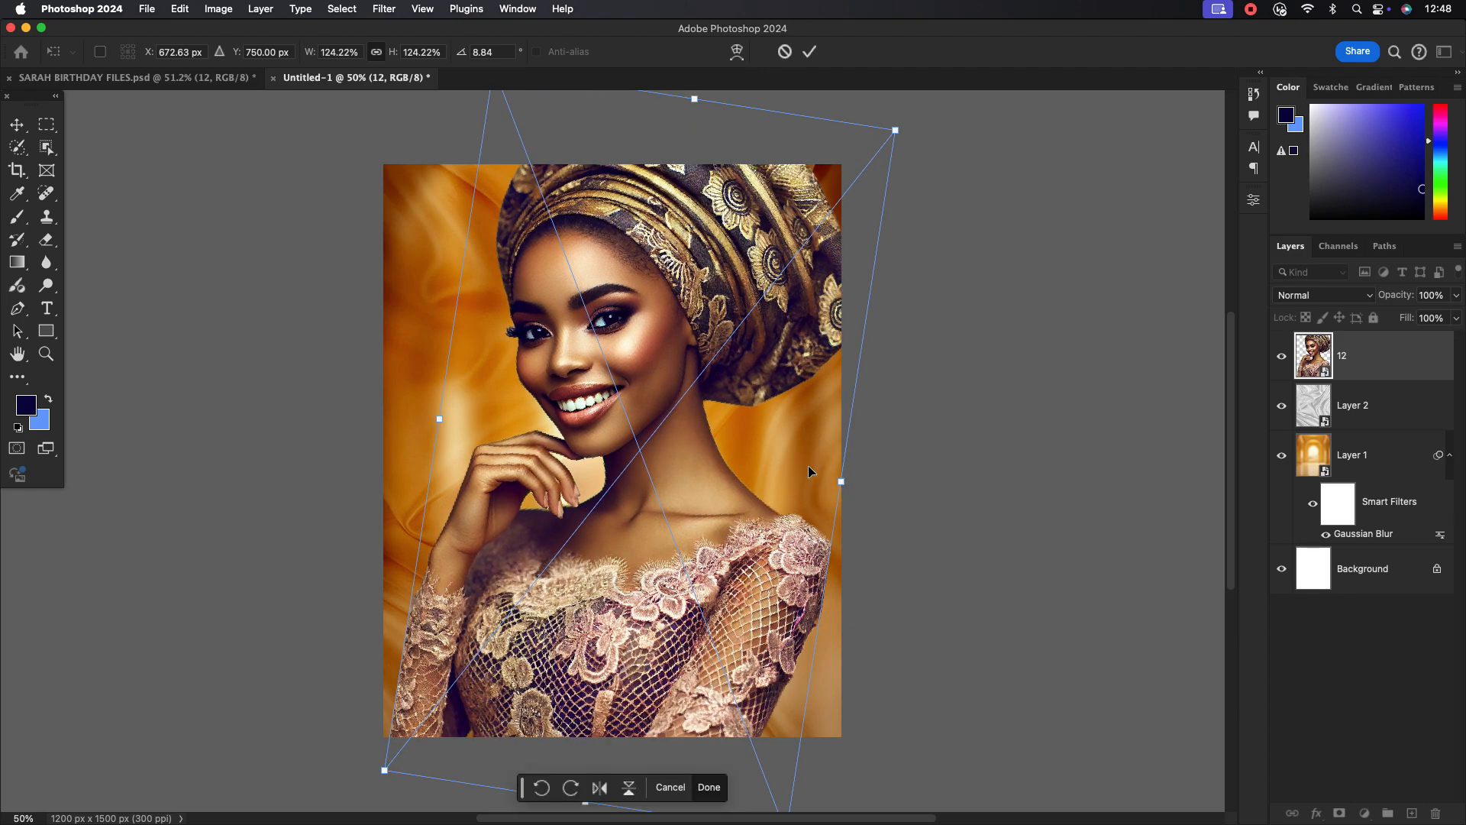
pyautogui.moveTo(933, 149); pyautogui.dragTo(959, 128)
pyautogui.click(810, 51)
pyautogui.moveTo(654, 437); pyautogui.dragTo(668, 439)
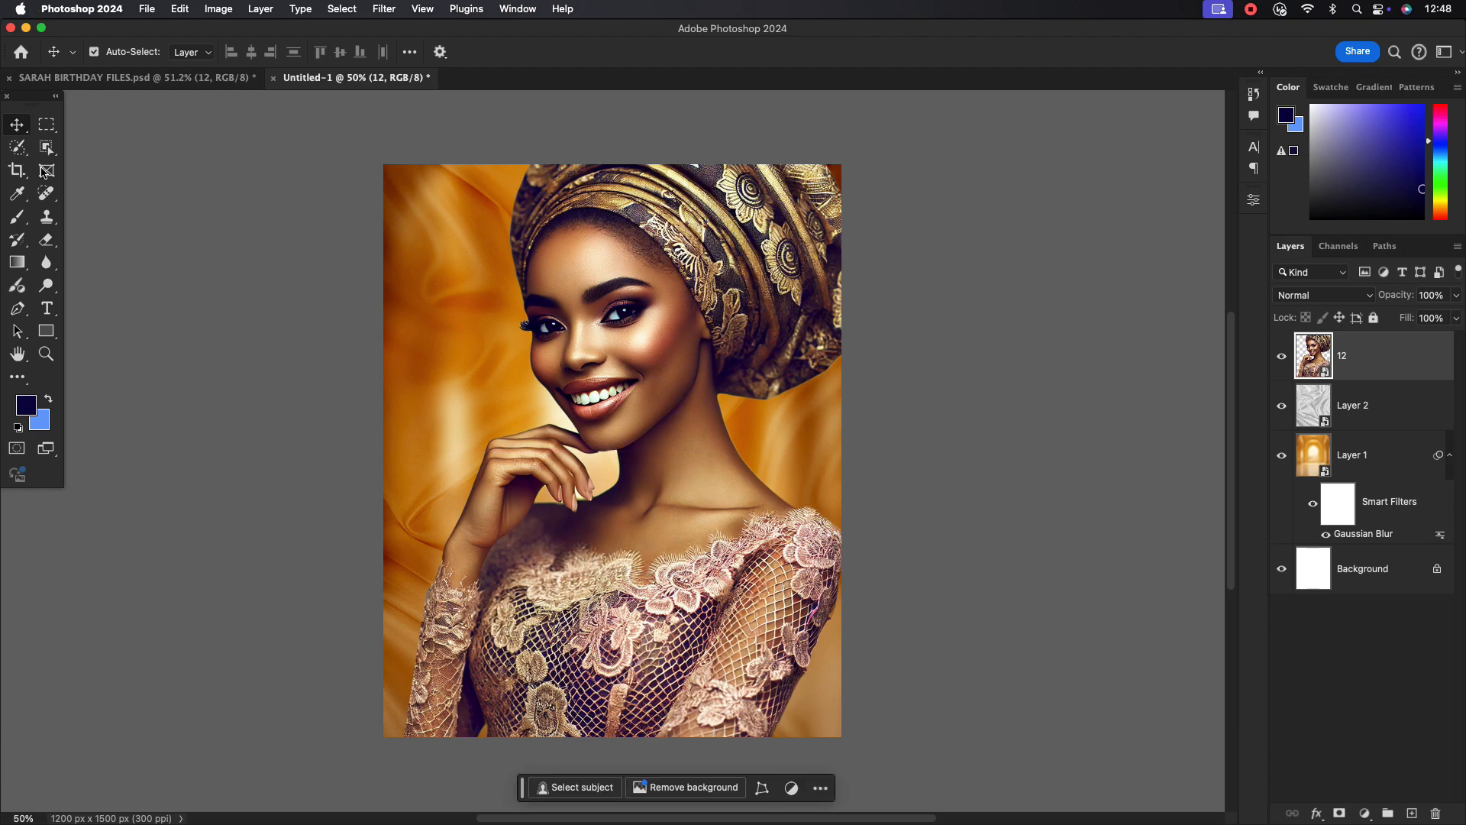
# Open the portrait layer in the Camera Raw Filter and set its Sharpening to 85.
pyautogui.click(1017, 346)
pyautogui.click(680, 294)
pyautogui.click(387, 9)
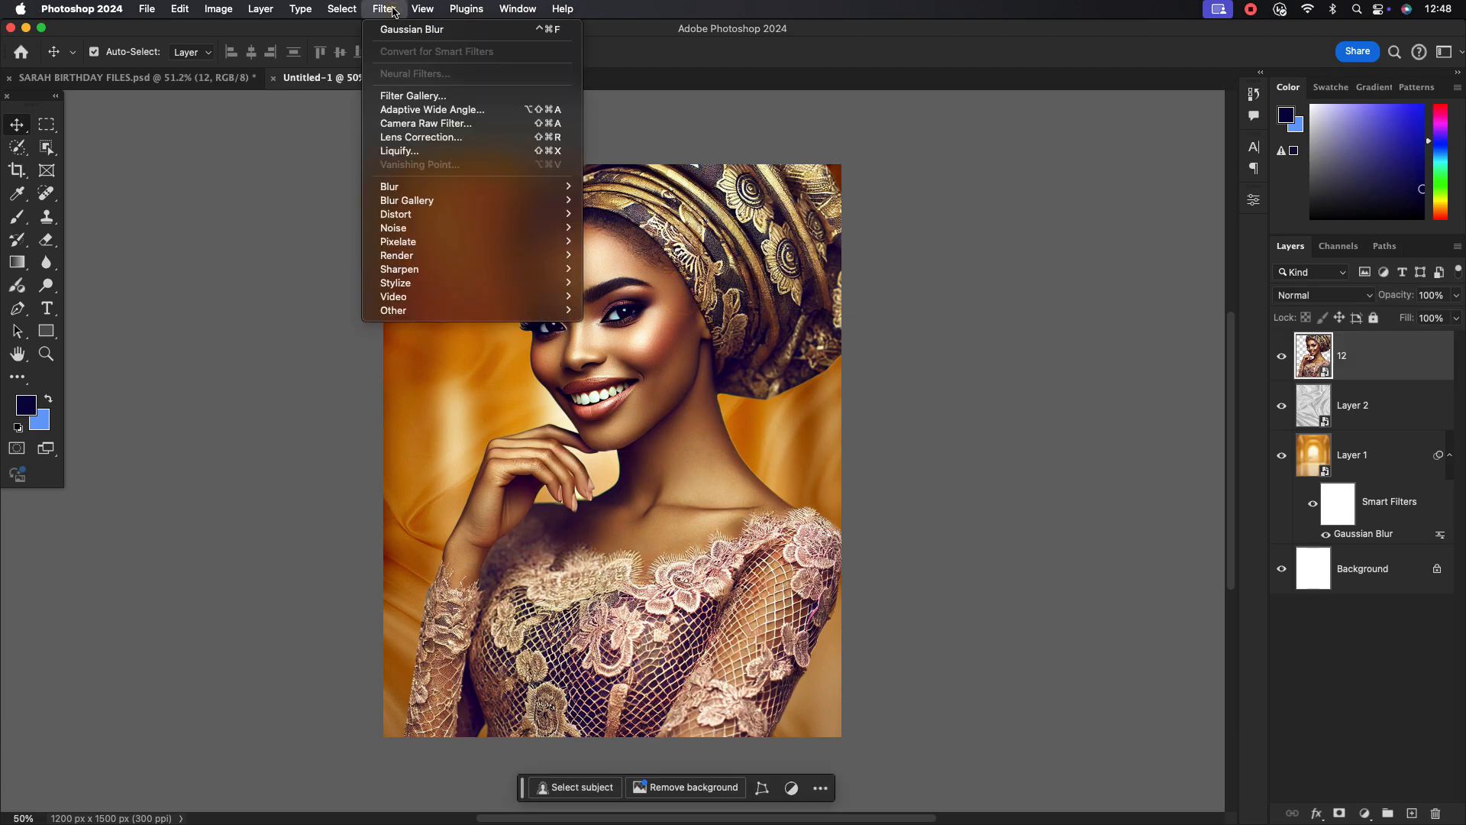
pyautogui.click(413, 124)
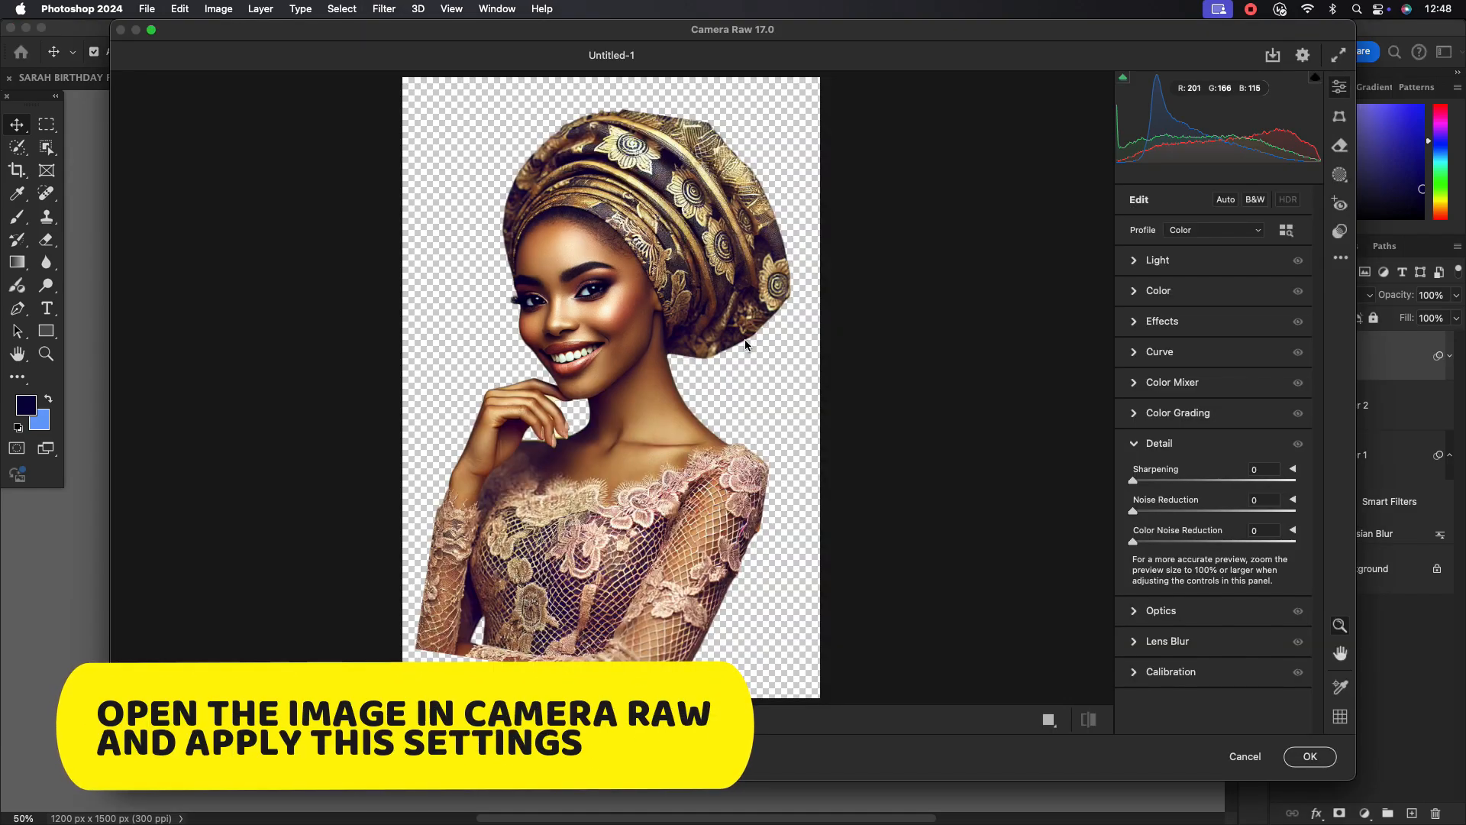
pyautogui.click(622, 261)
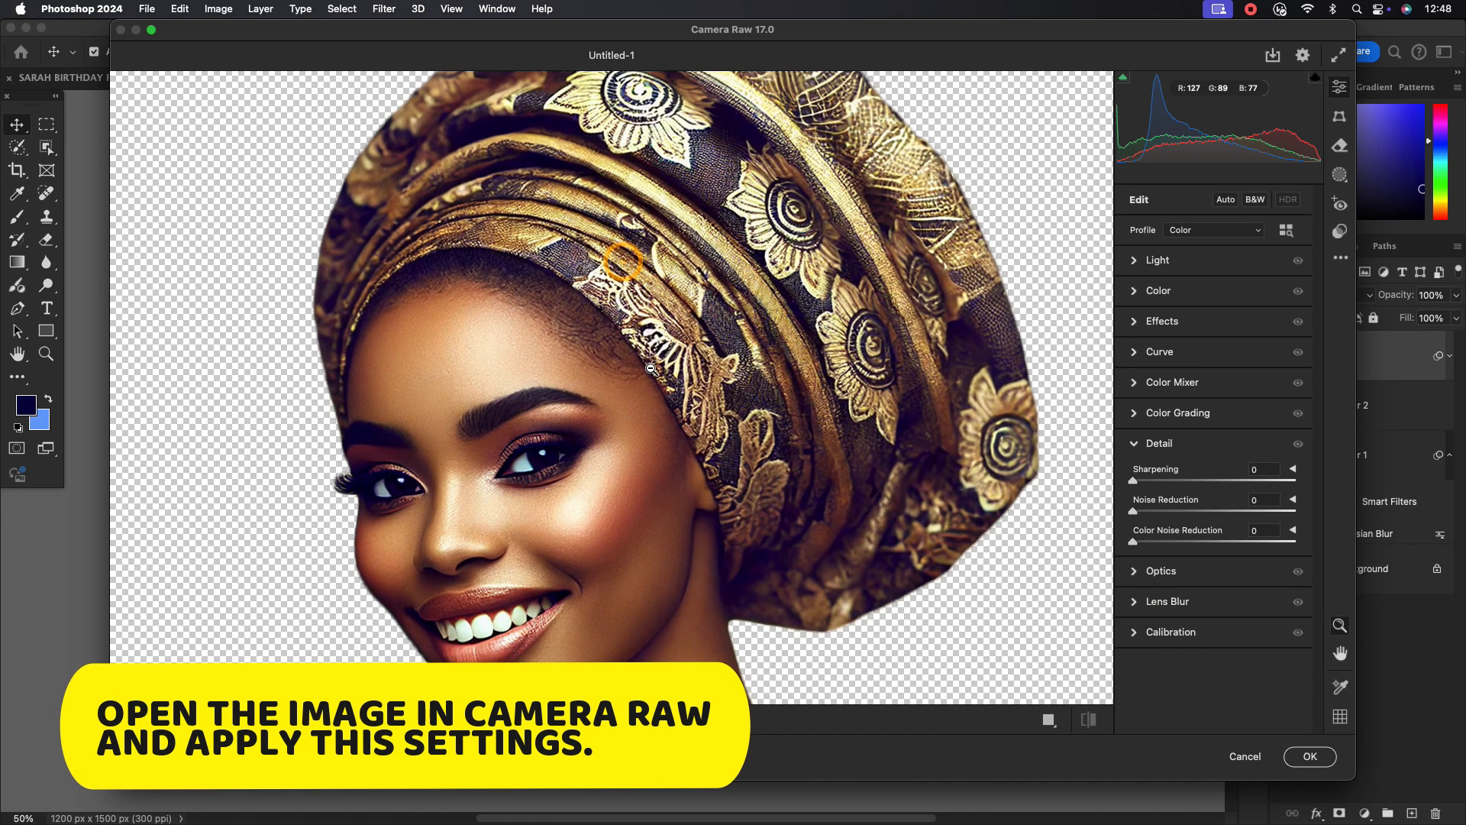
pyautogui.moveTo(1133, 480); pyautogui.dragTo(1224, 481)
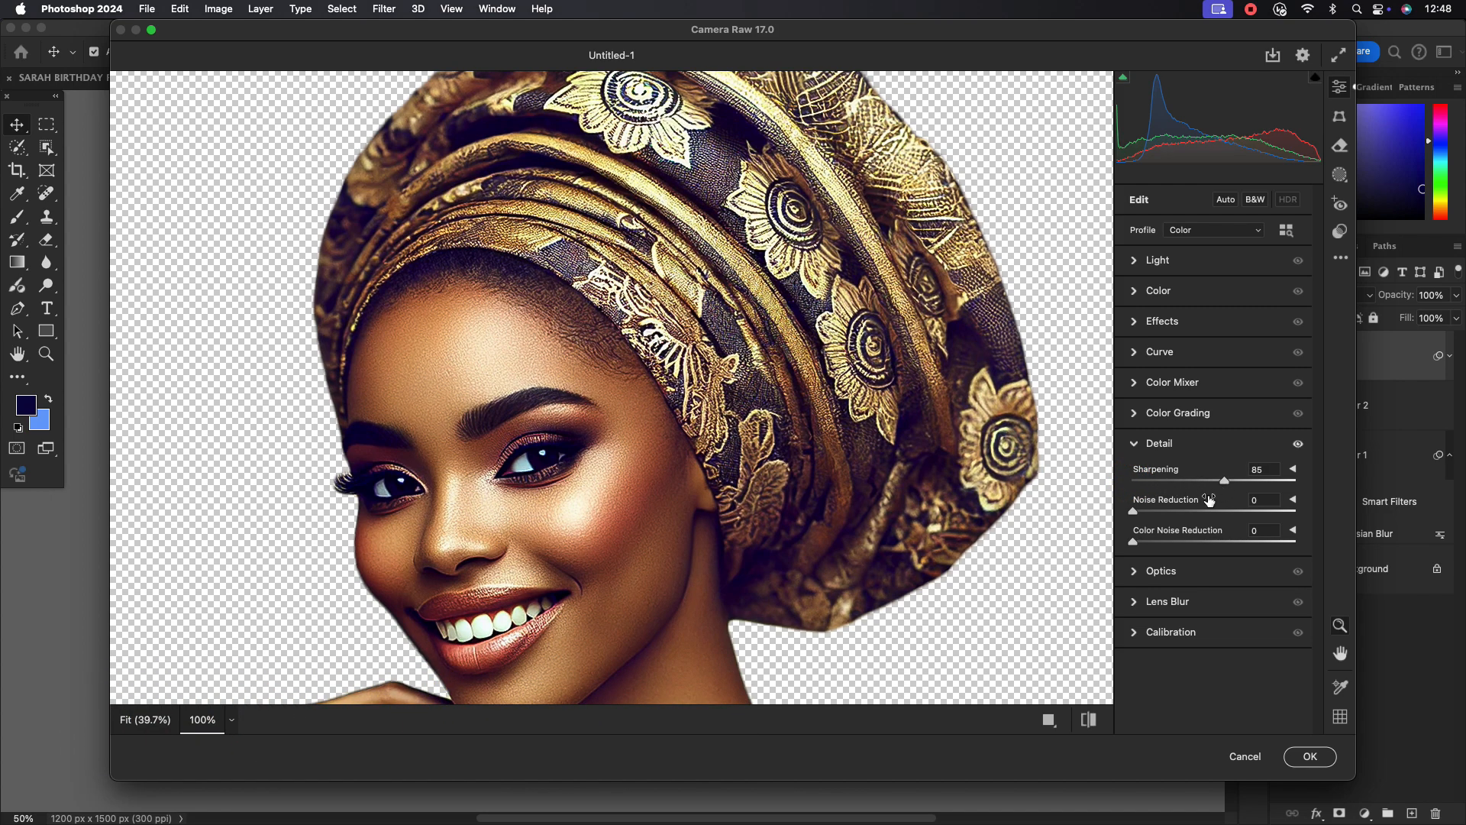
# Set the portrait's Texture to +31 and Clarity to +7, and apply the Camera Raw Filter.
pyautogui.click(1135, 327)
pyautogui.moveTo(1215, 354)
pyautogui.mouseDown()
pyautogui.moveTo(1238, 355)
pyautogui.moveTo(1224, 379)
pyautogui.mouseUp()
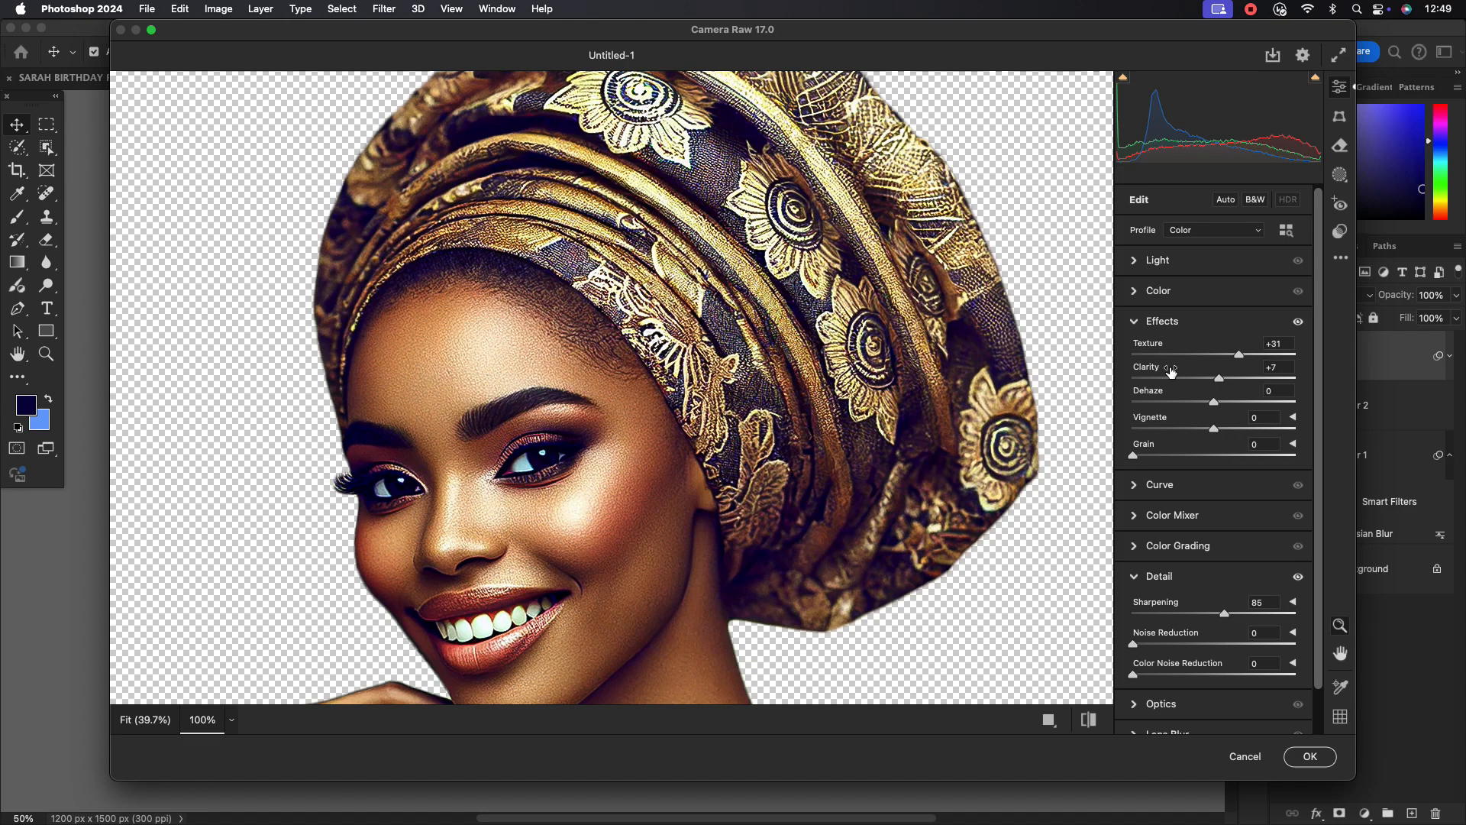
pyautogui.click(1140, 324)
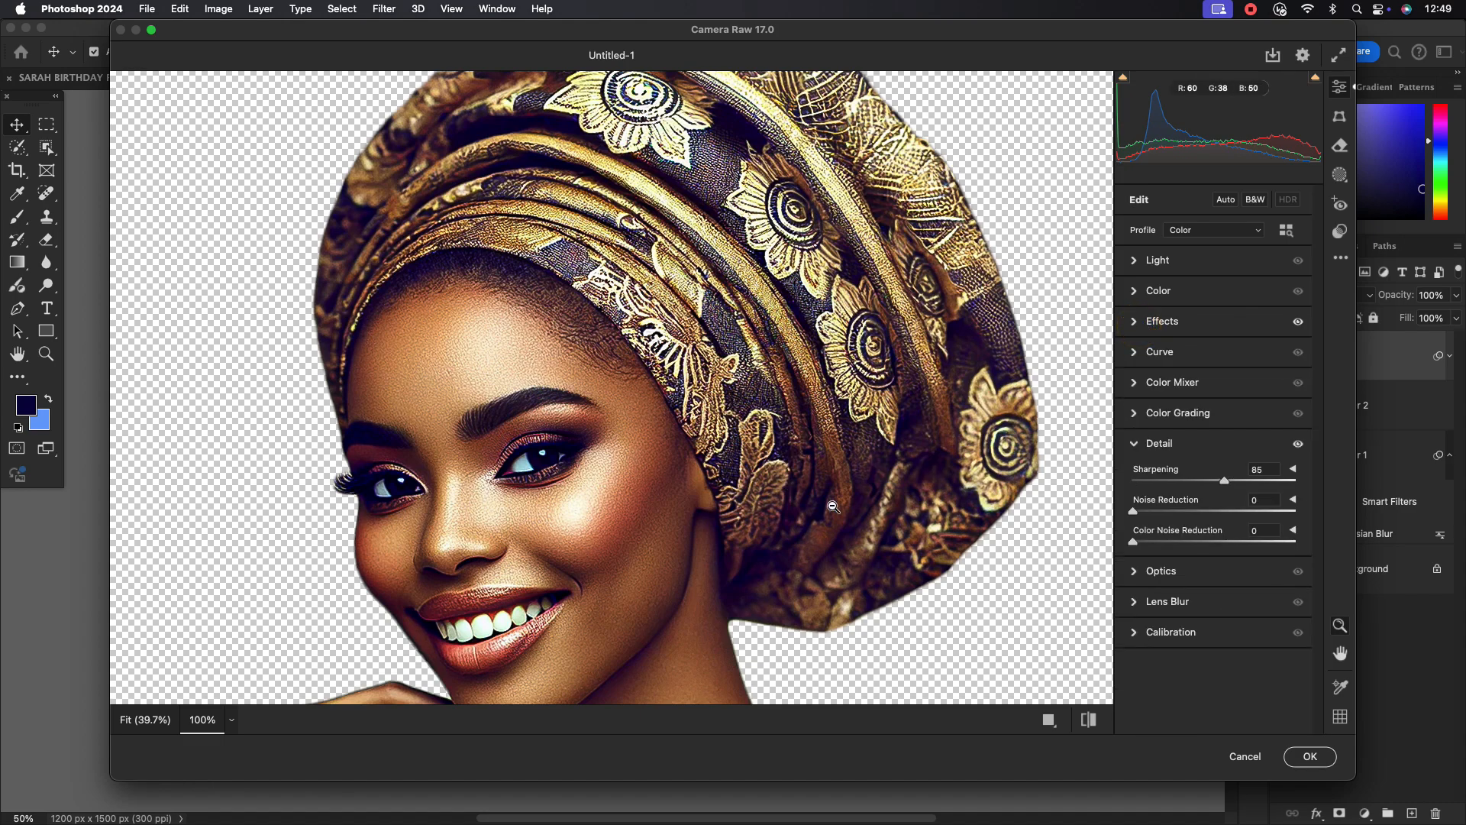
pyautogui.click(1307, 756)
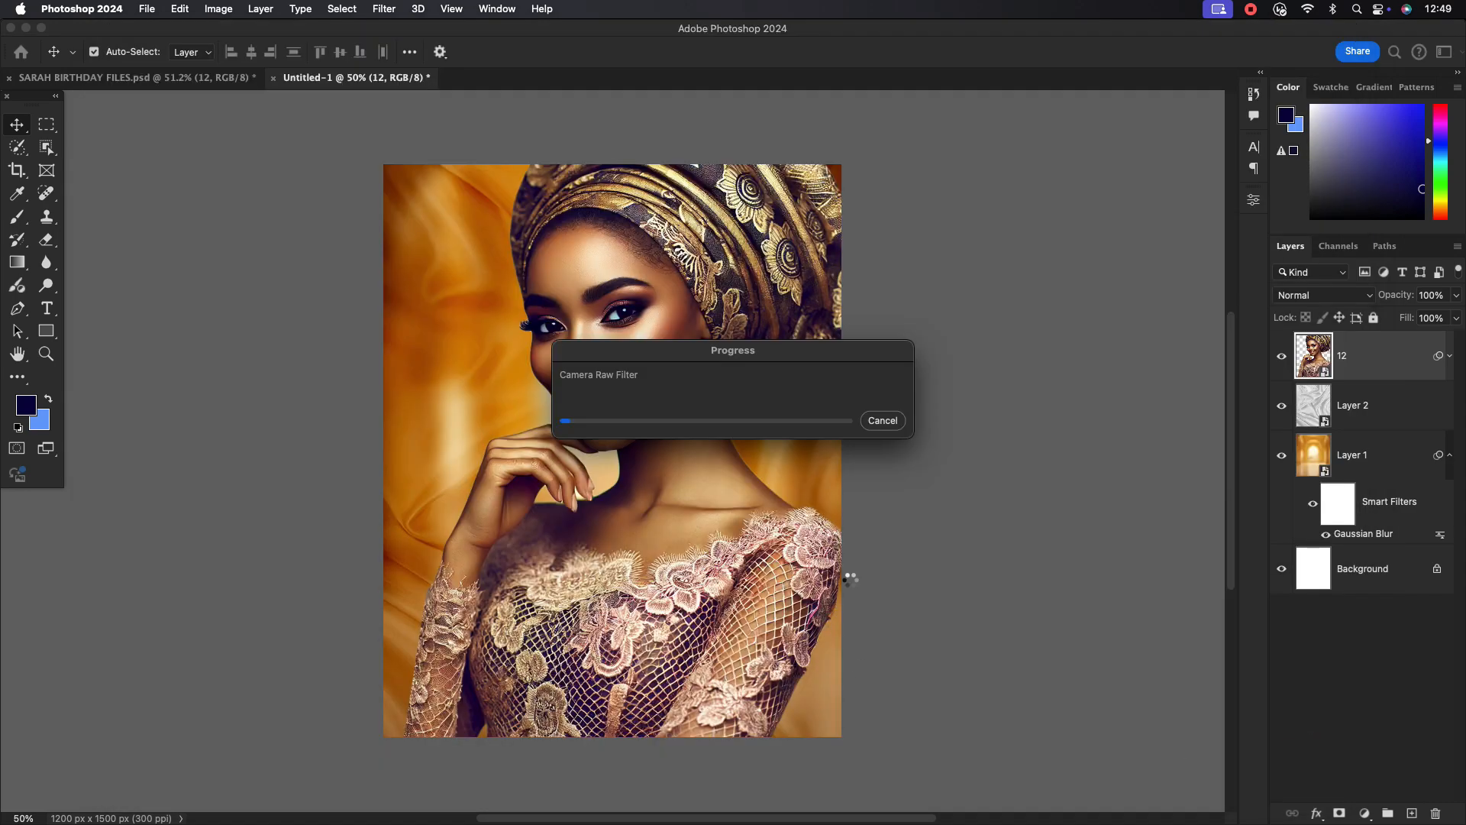
# Collapse the portrait's smart filter list and add a Selective Color adjustment clipped to the portrait layer.
pyautogui.scroll(6, 627, 339)
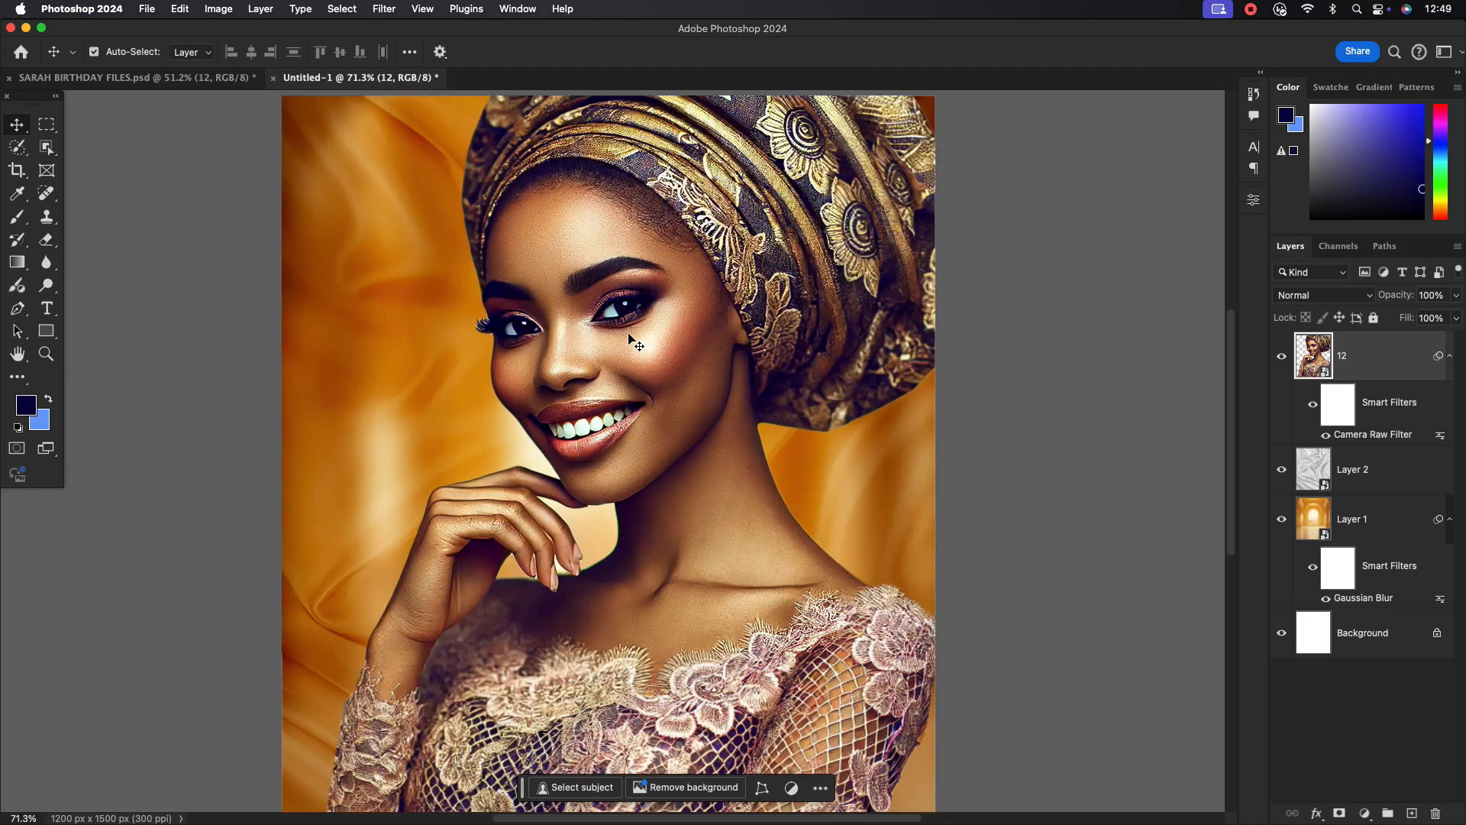
pyautogui.scroll(-6, 626, 339)
pyautogui.scroll(1, 626, 339)
pyautogui.scroll(4, 626, 339)
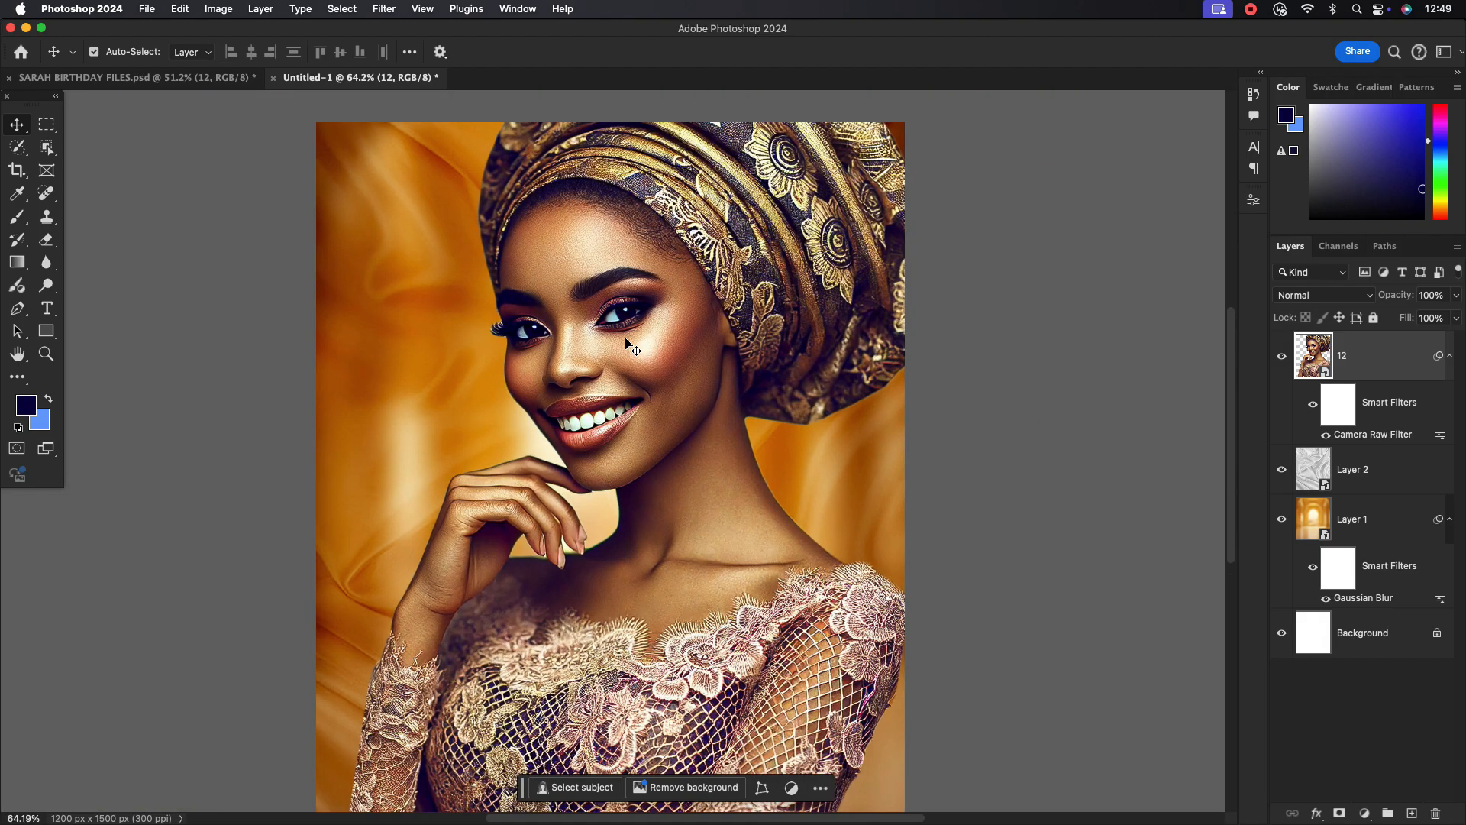
pyautogui.scroll(-2, 627, 339)
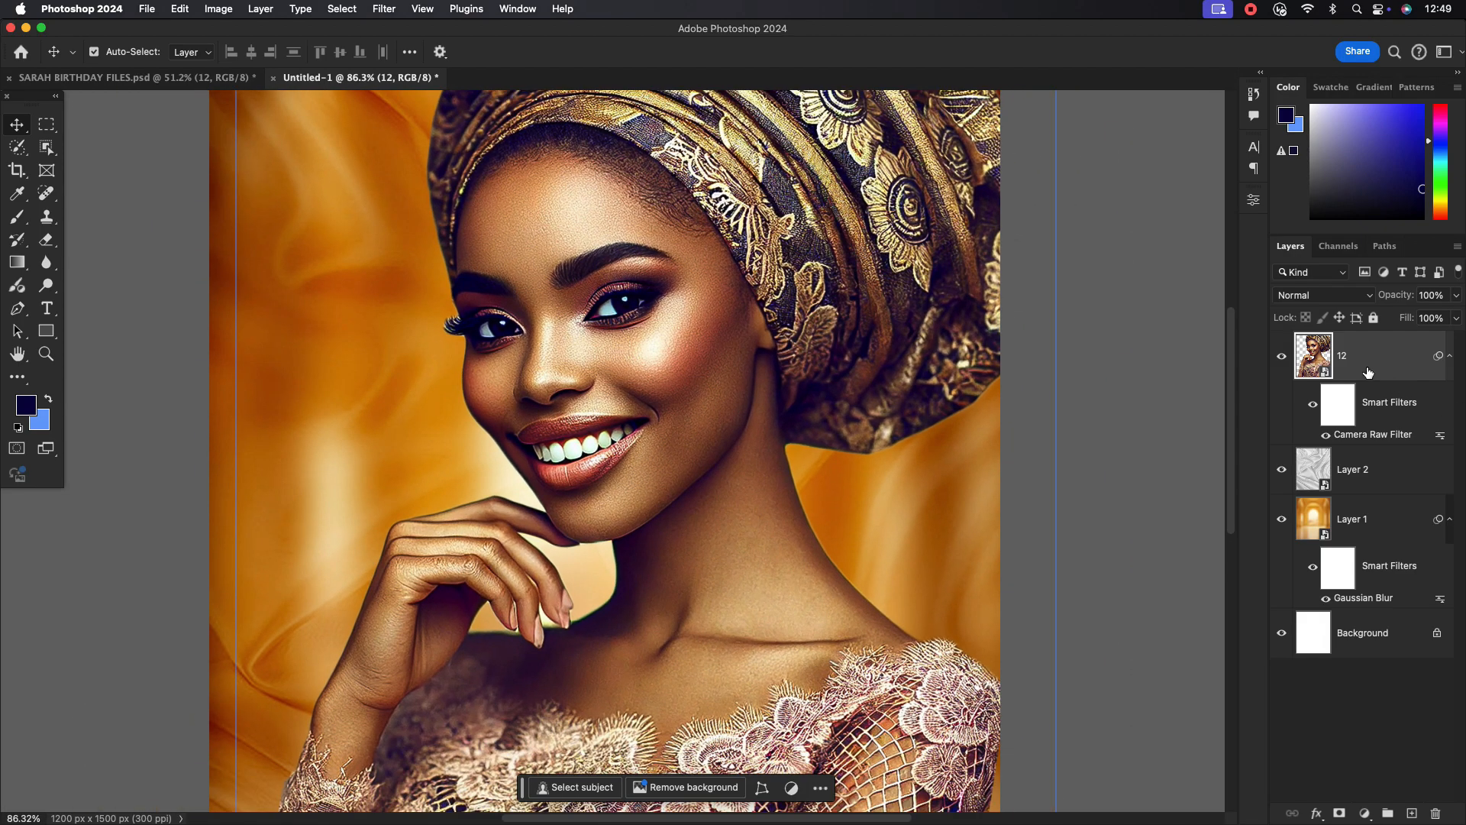
pyautogui.click(1450, 356)
pyautogui.scroll(-1, 710, 427)
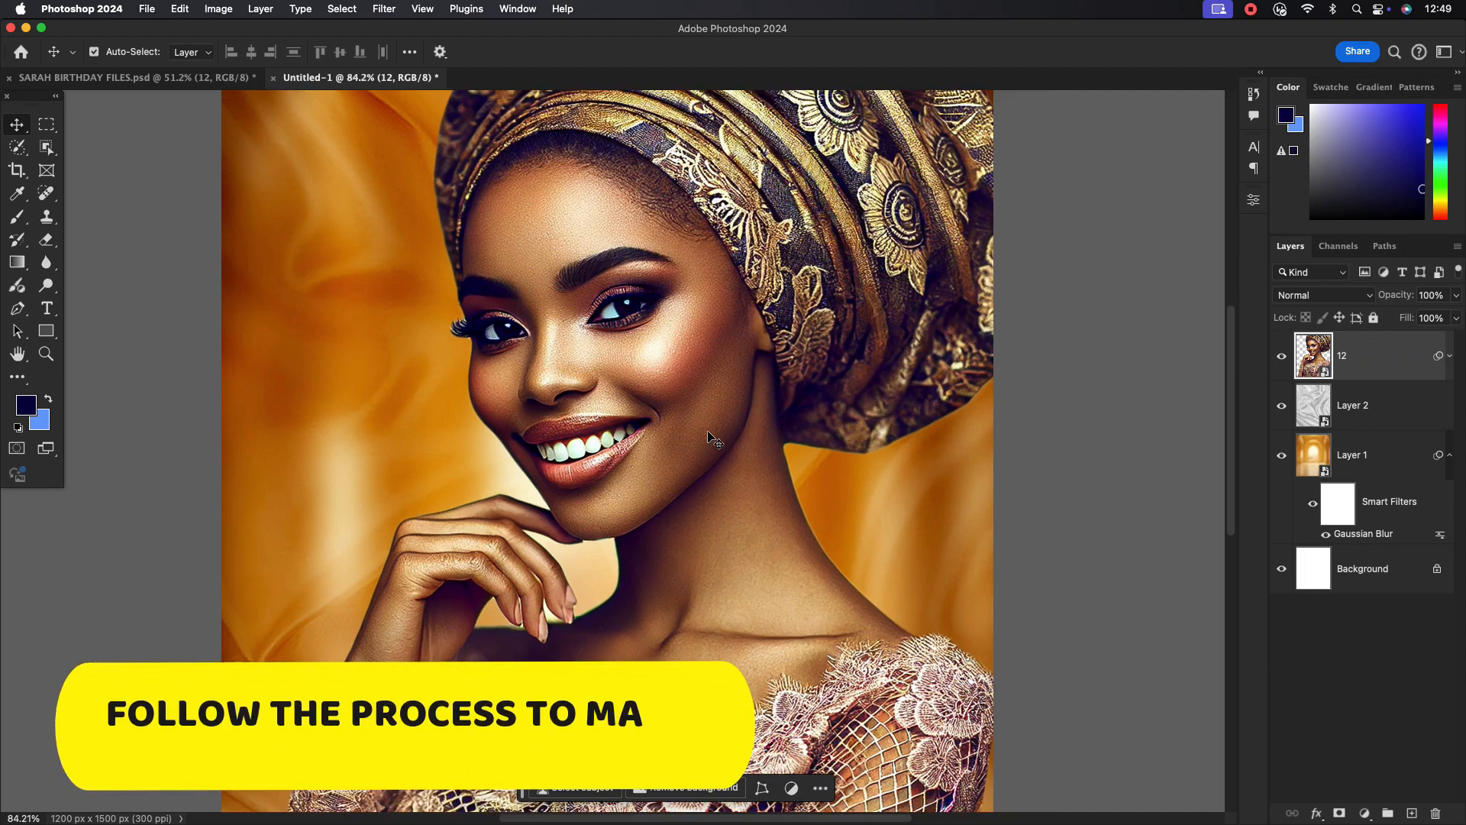
pyautogui.click(1365, 814)
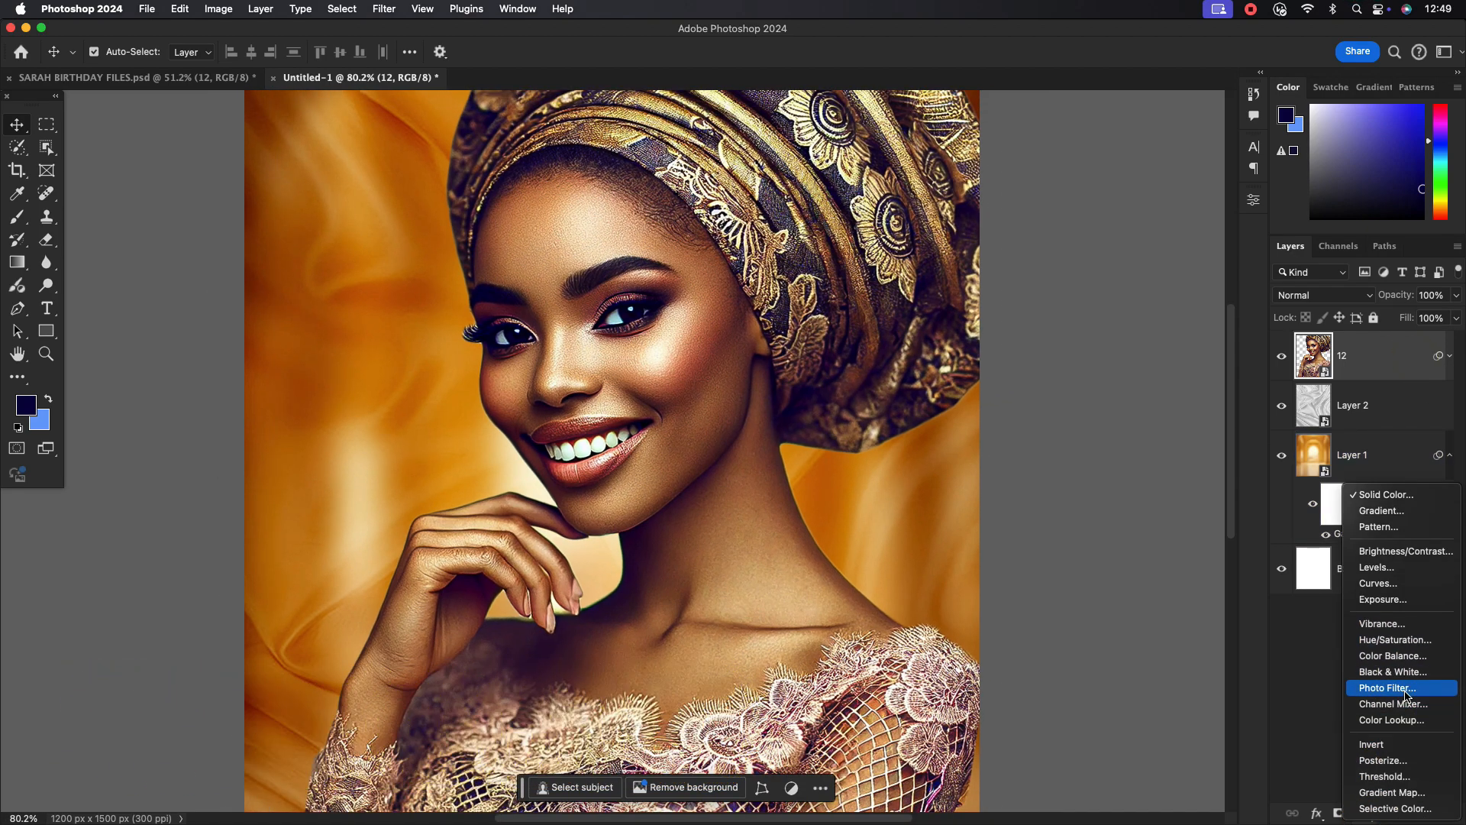
pyautogui.click(1396, 808)
pyautogui.click(1104, 451)
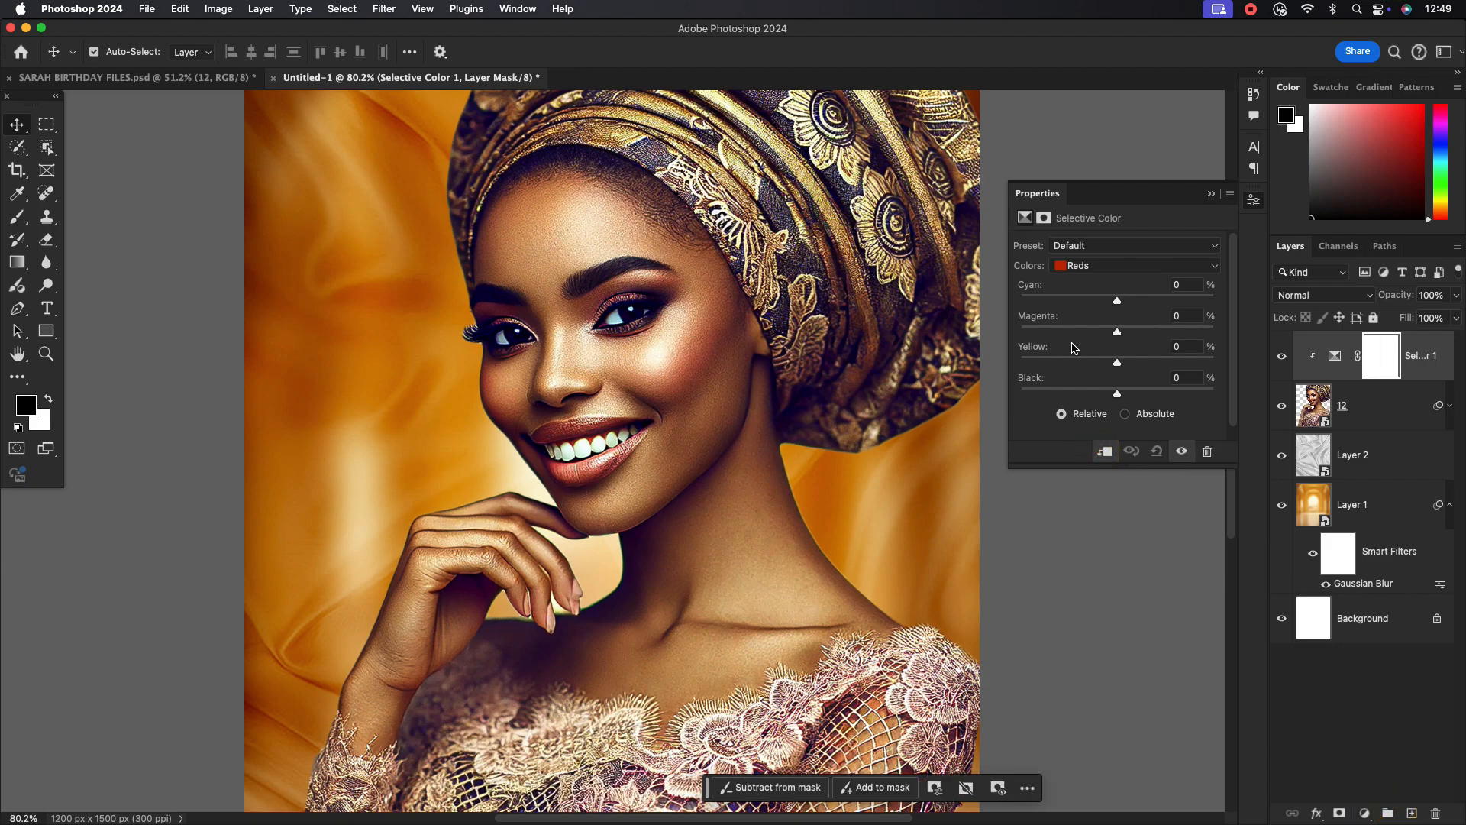
# Fine-tune the Reds in the Selective Color adjustment, and for Yellows set Yellow to about -4% and lower Black.
pyautogui.moveTo(1140, 339); pyautogui.dragTo(1131, 338)
pyautogui.click(1164, 271)
pyautogui.click(1092, 274)
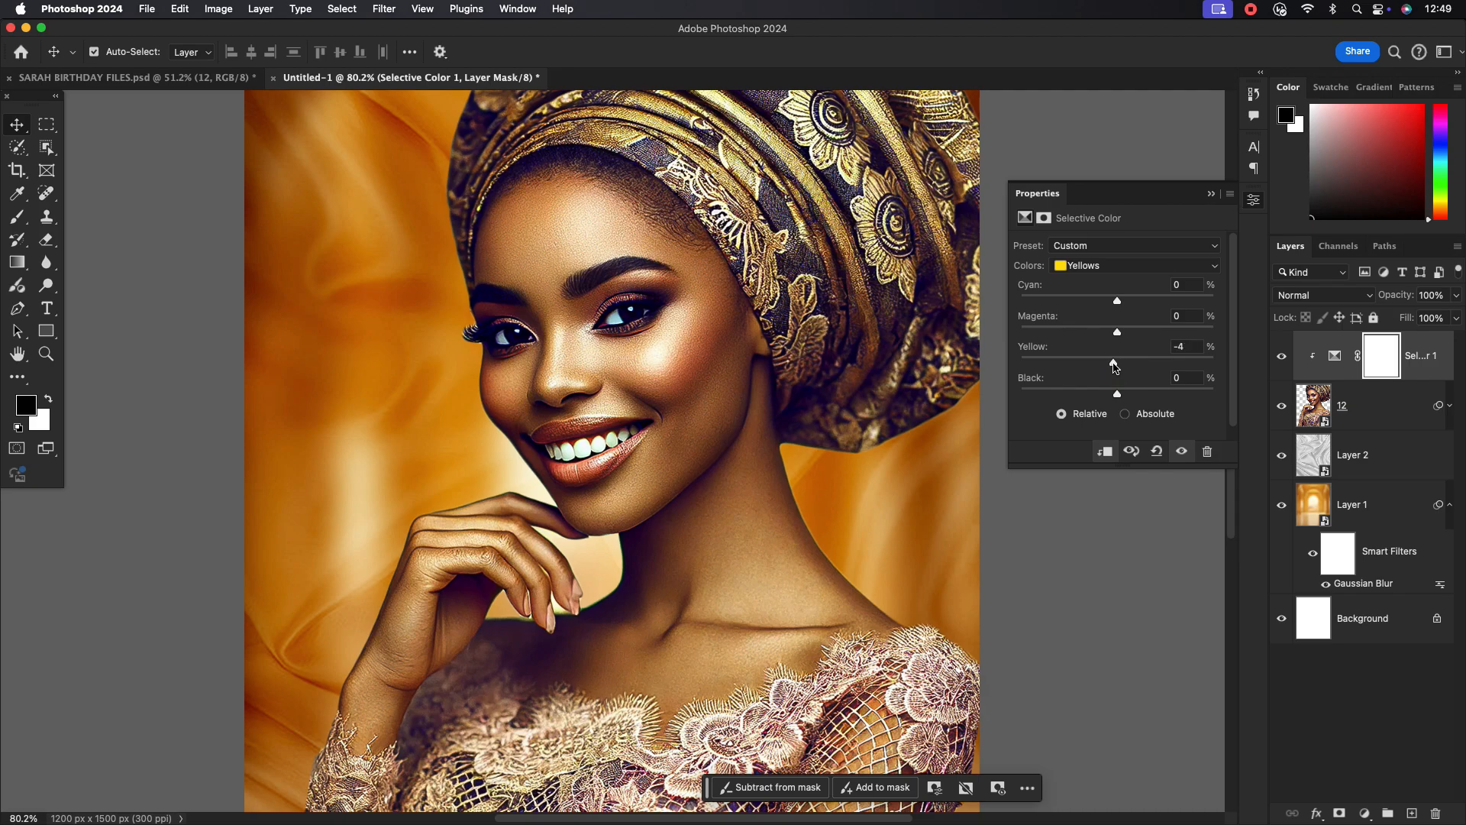
pyautogui.moveTo(1118, 395); pyautogui.dragTo(1103, 395)
pyautogui.click(1210, 194)
pyautogui.scroll(-3, 1197, 197)
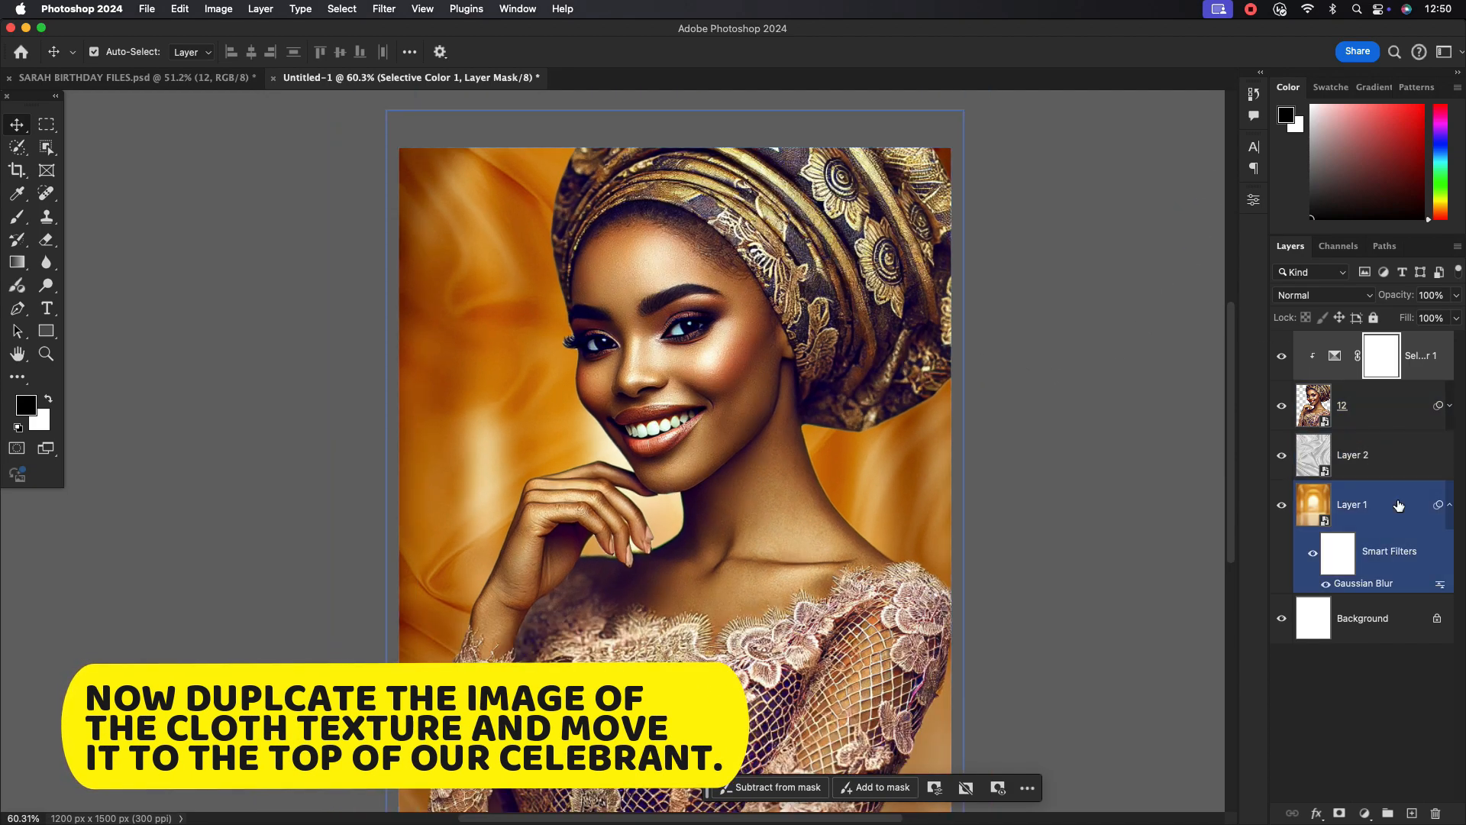
# Collapse Layer 1's smart filter list, then duplicate the Layer 2 cloth texture and move the copy above all other layers.
pyautogui.click(1449, 503)
pyautogui.click(1387, 448)
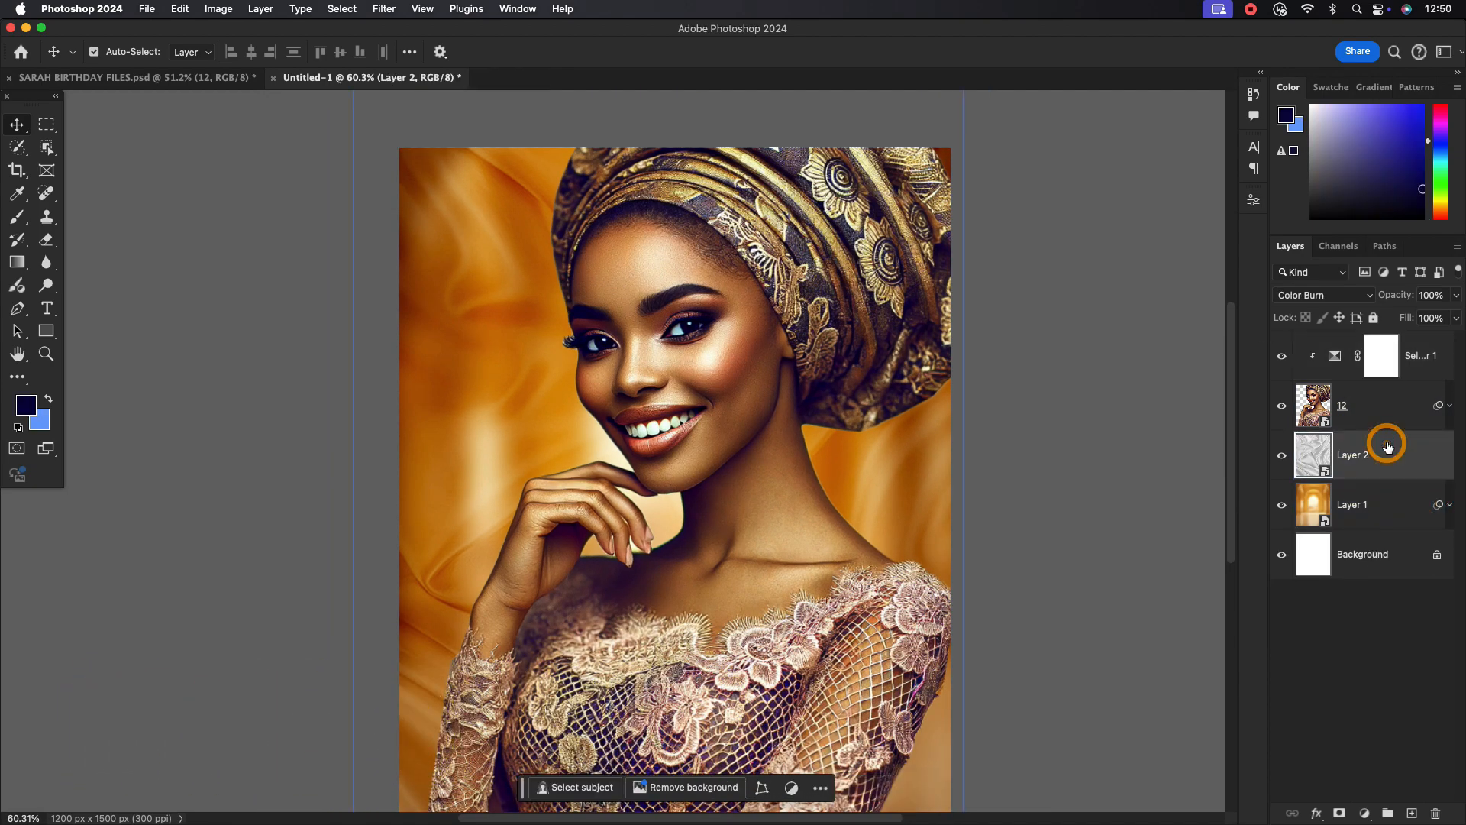
pyautogui.press('super+j')
pyautogui.moveTo(1387, 448); pyautogui.dragTo(1392, 353)
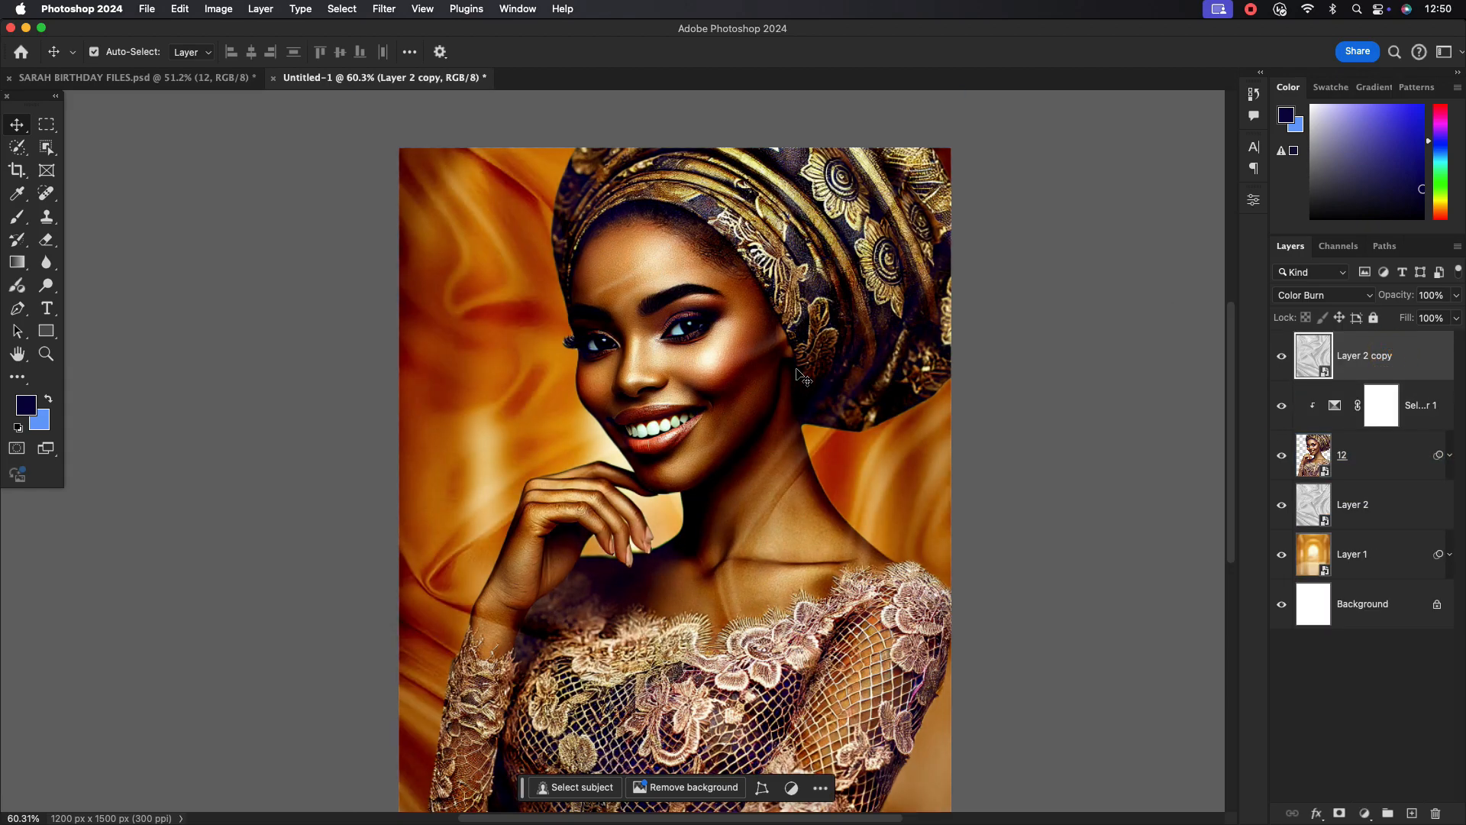
# Add a layer mask to the texture copy and paint it black over the celebrant's face with a 250 px brush.
pyautogui.click(1340, 813)
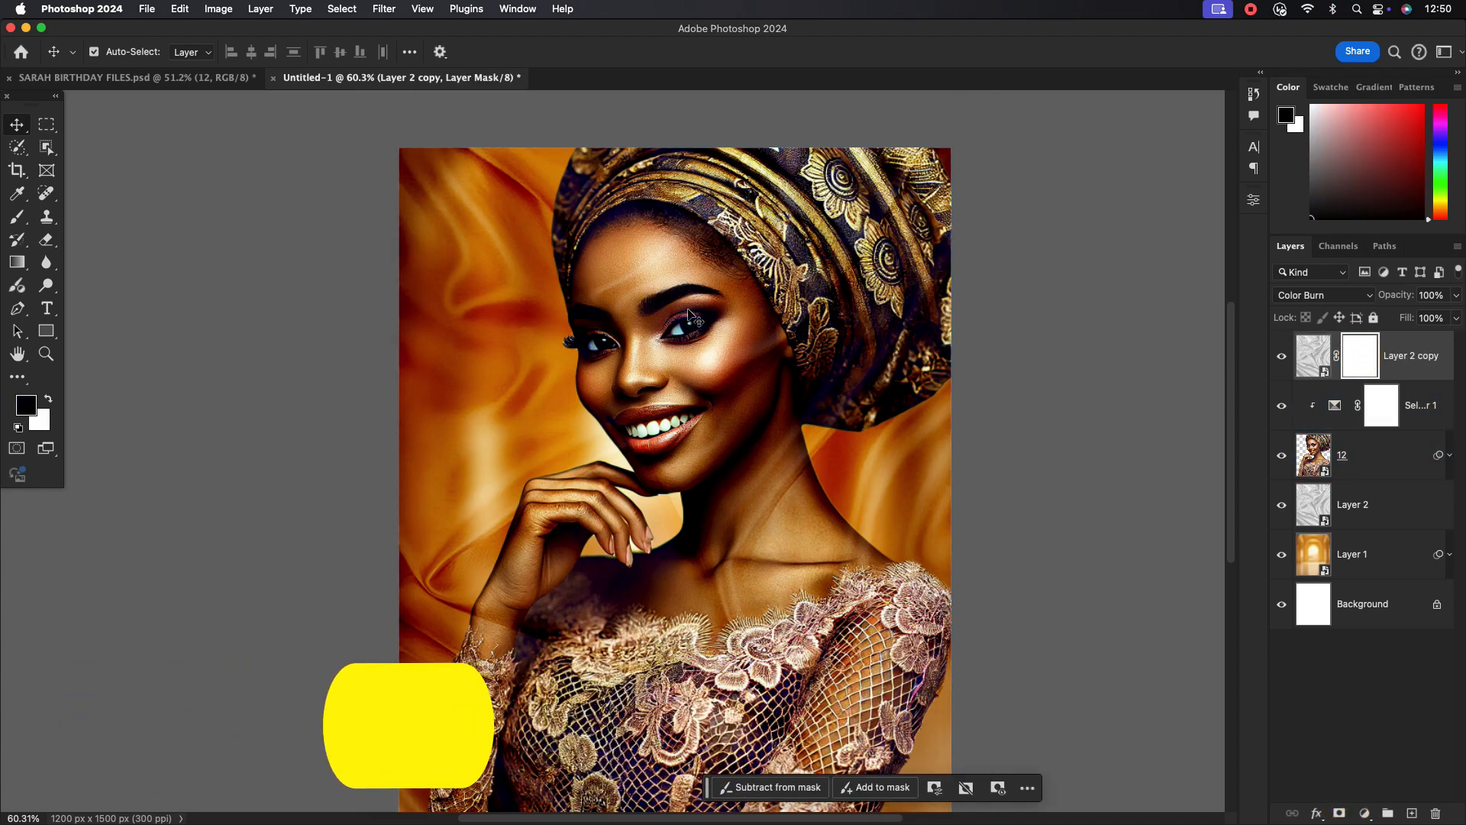
pyautogui.click(15, 220)
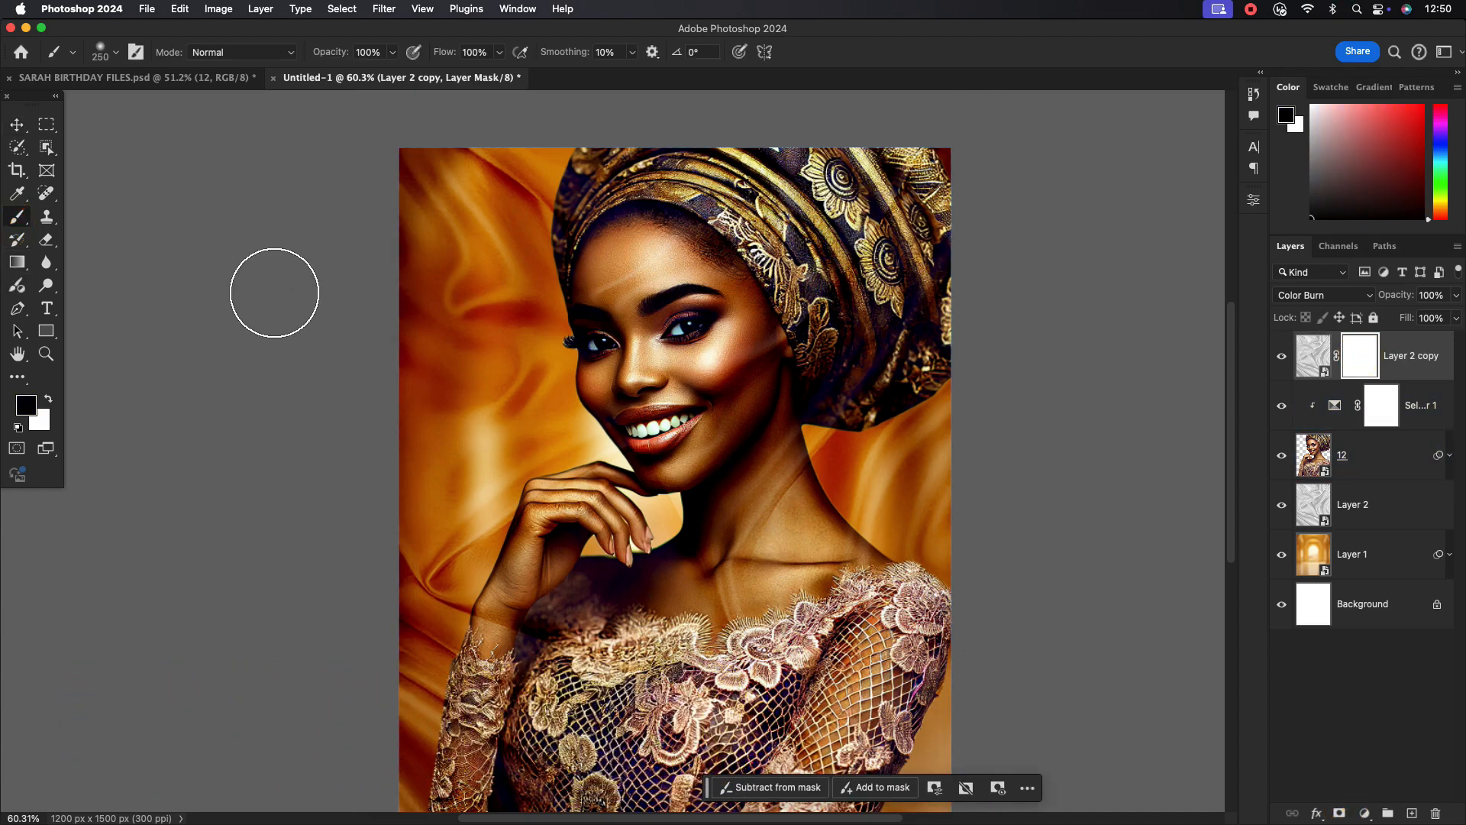
pyautogui.click(596, 270)
pyautogui.moveTo(633, 321)
pyautogui.mouseDown()
pyautogui.moveTo(642, 371)
pyautogui.moveTo(715, 337)
pyautogui.moveTo(738, 395)
pyautogui.moveTo(673, 476)
pyautogui.moveTo(639, 480)
pyautogui.moveTo(601, 462)
pyautogui.moveTo(629, 342)
pyautogui.moveTo(703, 297)
pyautogui.moveTo(745, 389)
pyautogui.moveTo(760, 344)
pyautogui.moveTo(691, 268)
pyautogui.moveTo(739, 372)
pyautogui.moveTo(754, 459)
pyautogui.moveTo(661, 496)
pyautogui.moveTo(610, 363)
pyautogui.moveTo(624, 302)
pyautogui.moveTo(667, 271)
pyautogui.moveTo(720, 311)
pyautogui.mouseUp()
pyautogui.scroll(-2, 717, 445)
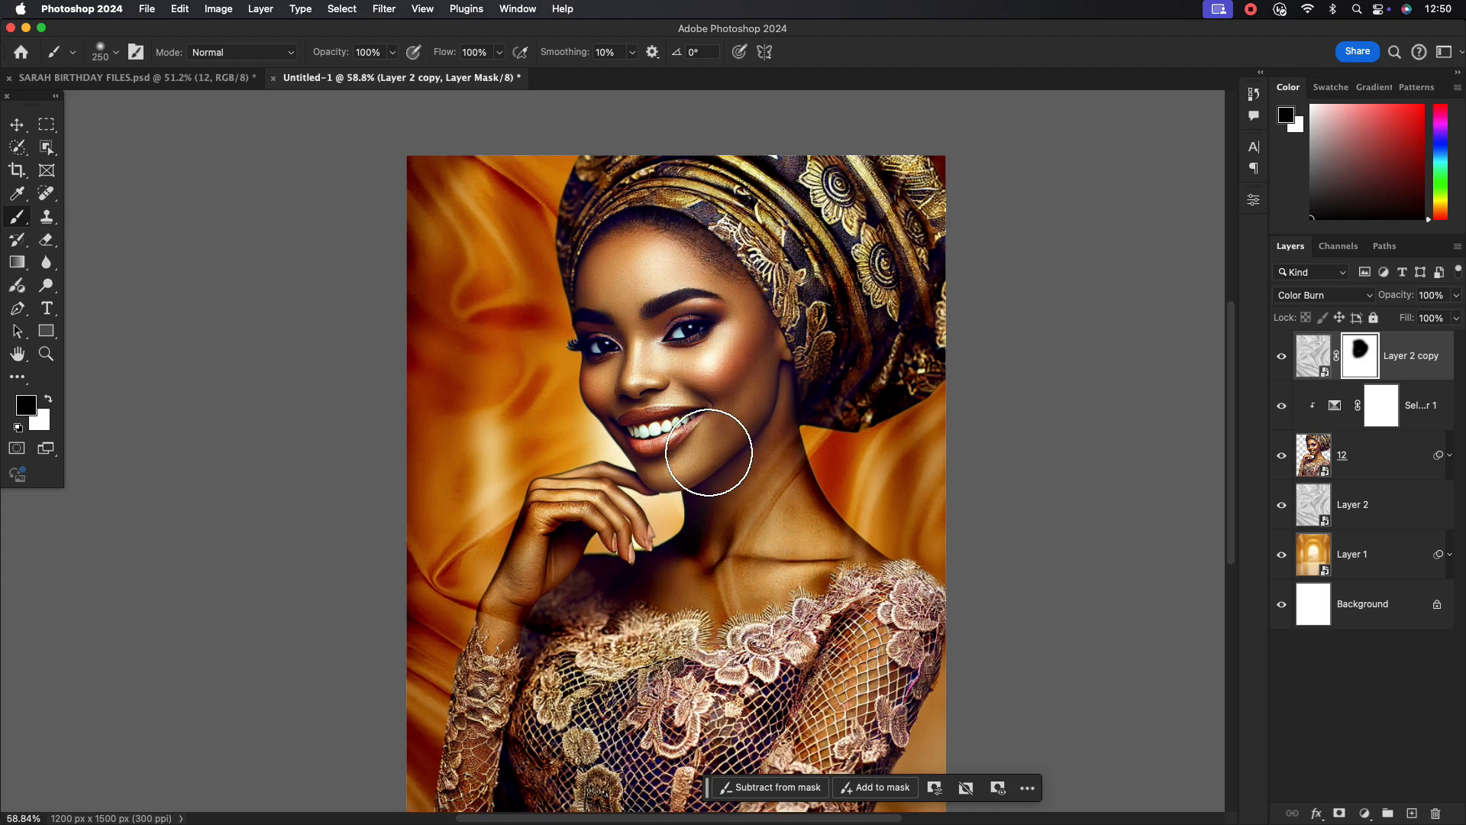
# Move the portrait layer slightly down on the canvas with the Move tool.
pyautogui.click(16, 124)
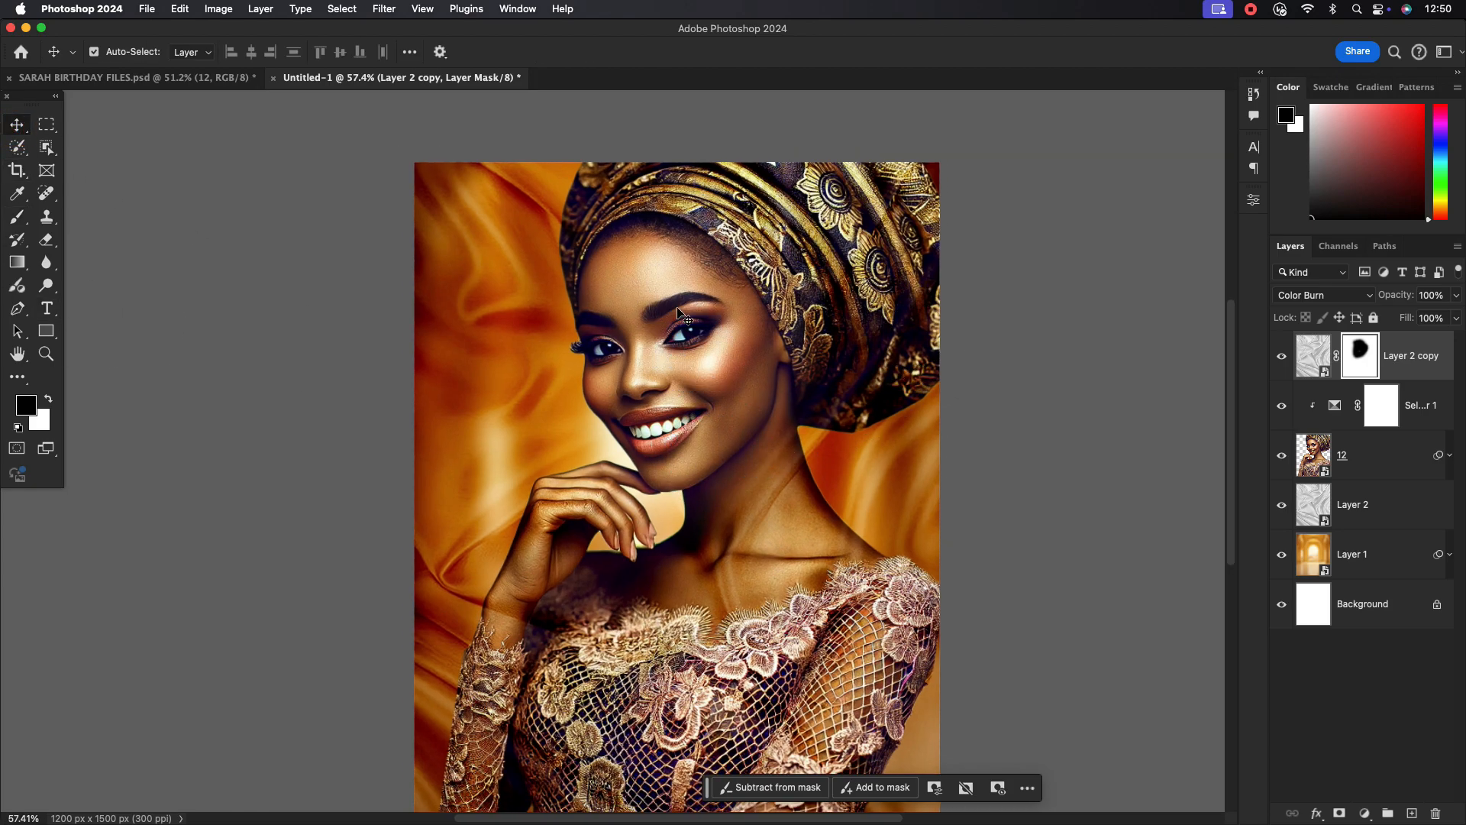
pyautogui.moveTo(672, 351); pyautogui.dragTo(666, 384)
pyautogui.scroll(-3, 783, 412)
pyautogui.scroll(1, 661, 565)
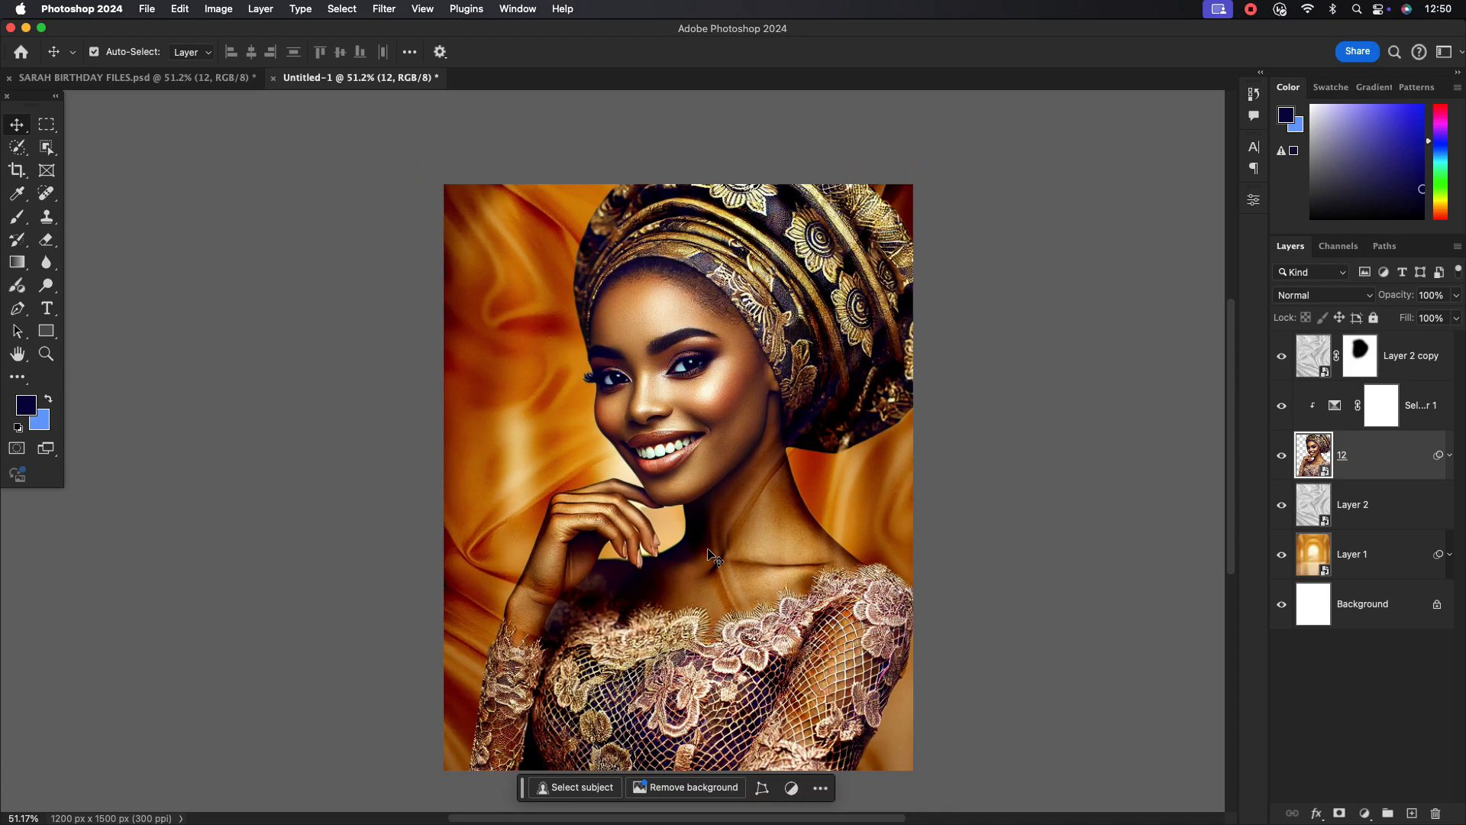
# Add a Gradient fill layer above the masked texture copy.
pyautogui.click(1413, 358)
pyautogui.click(1369, 814)
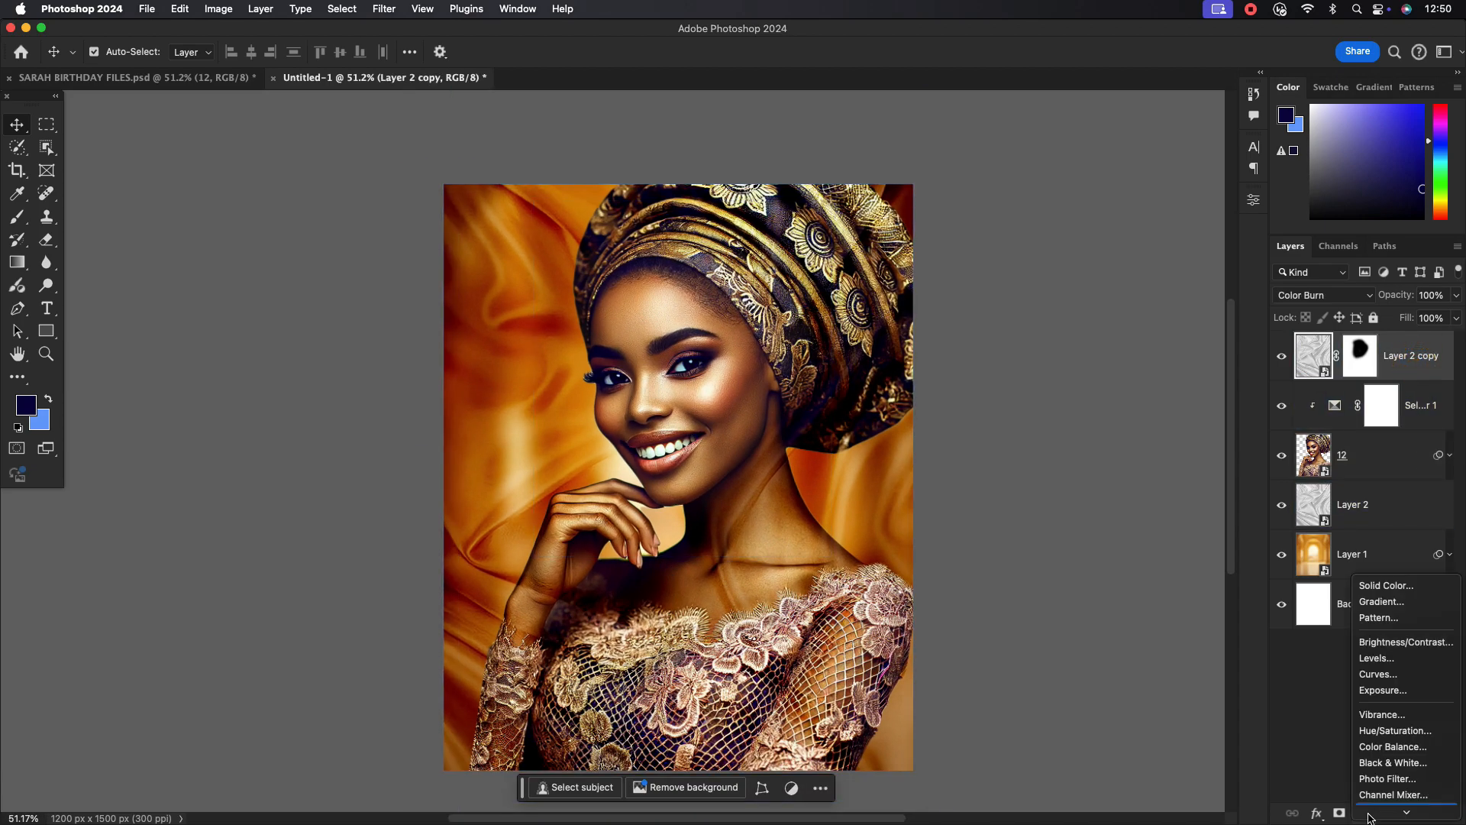
pyautogui.click(1384, 585)
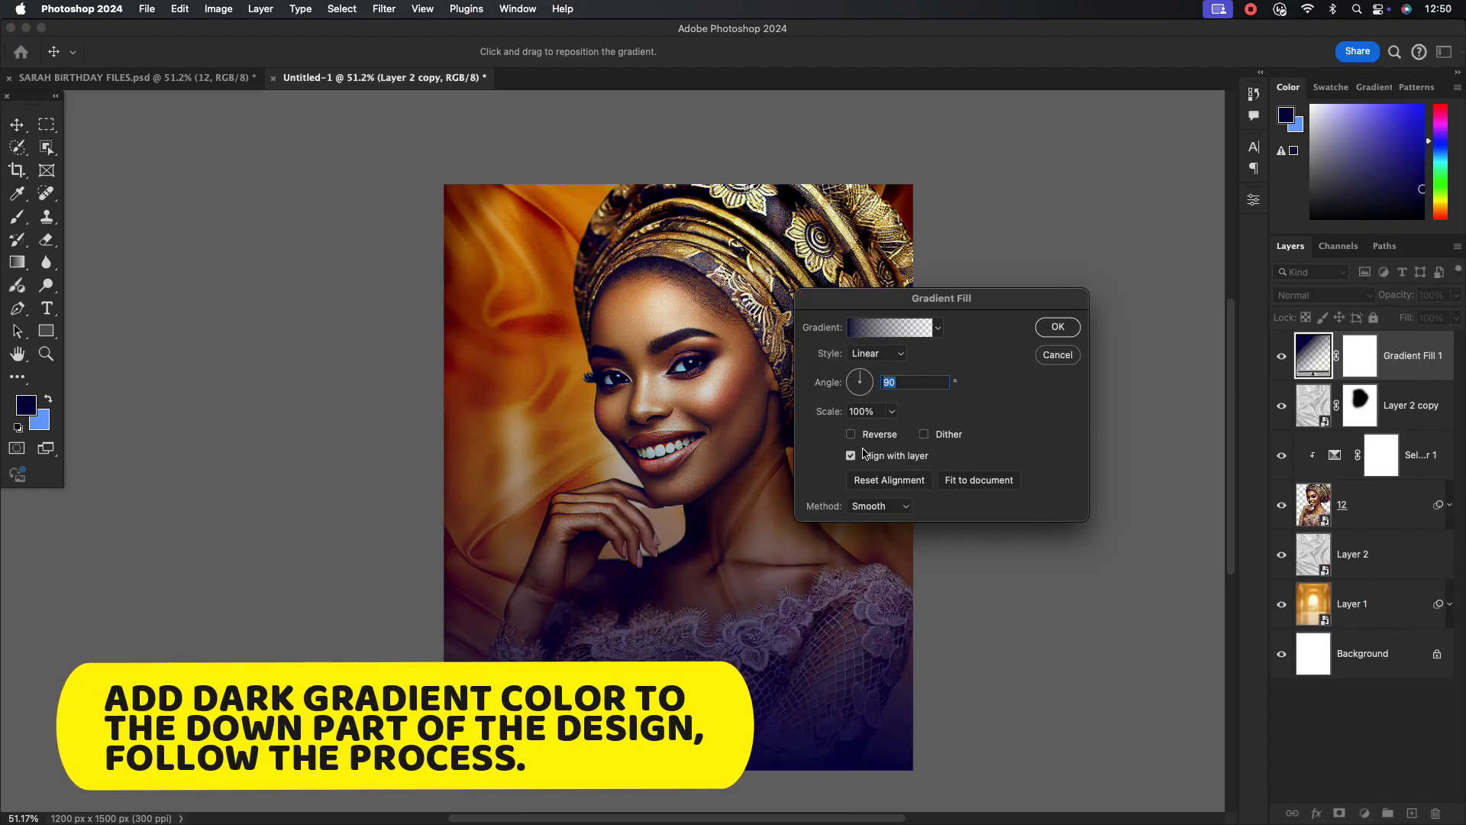
# Set the gradient's starting colour stop to dark brown #310700 and its end colour stop to red #9f1400.
pyautogui.click(890, 327)
pyautogui.click(948, 492)
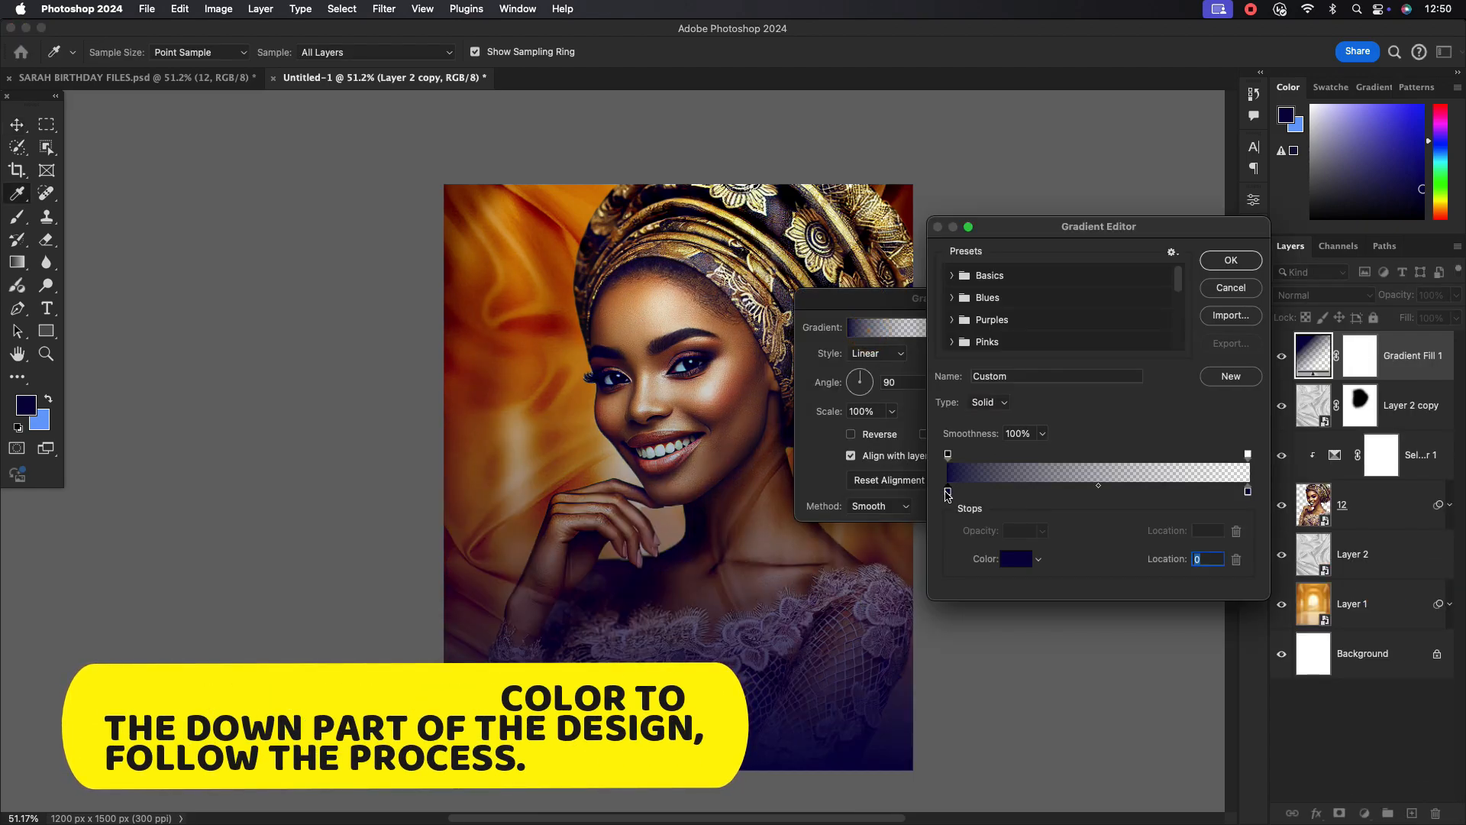
pyautogui.doubleClick(948, 492)
pyautogui.click(539, 317)
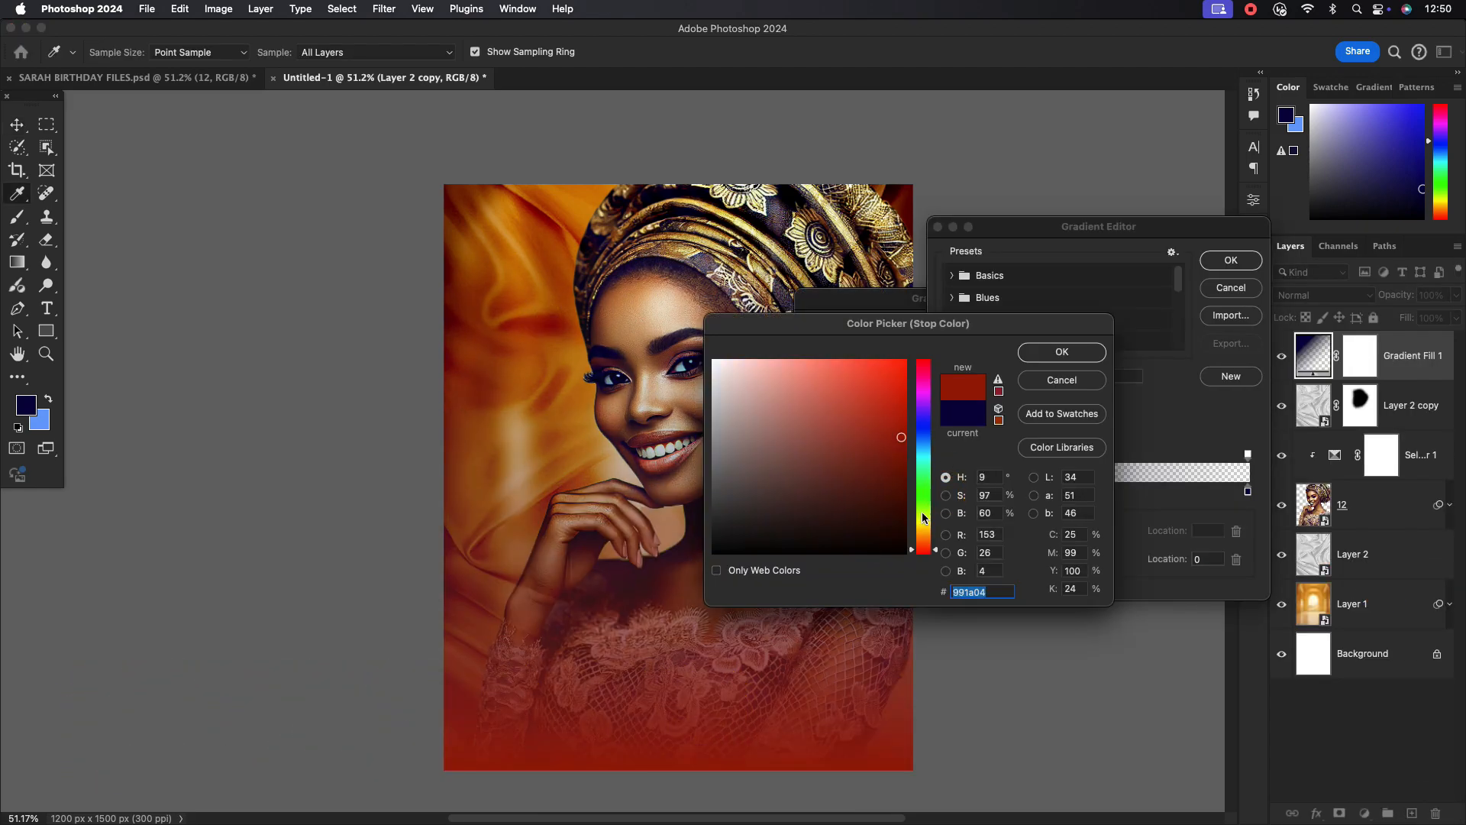
pyautogui.moveTo(899, 497); pyautogui.dragTo(907, 517)
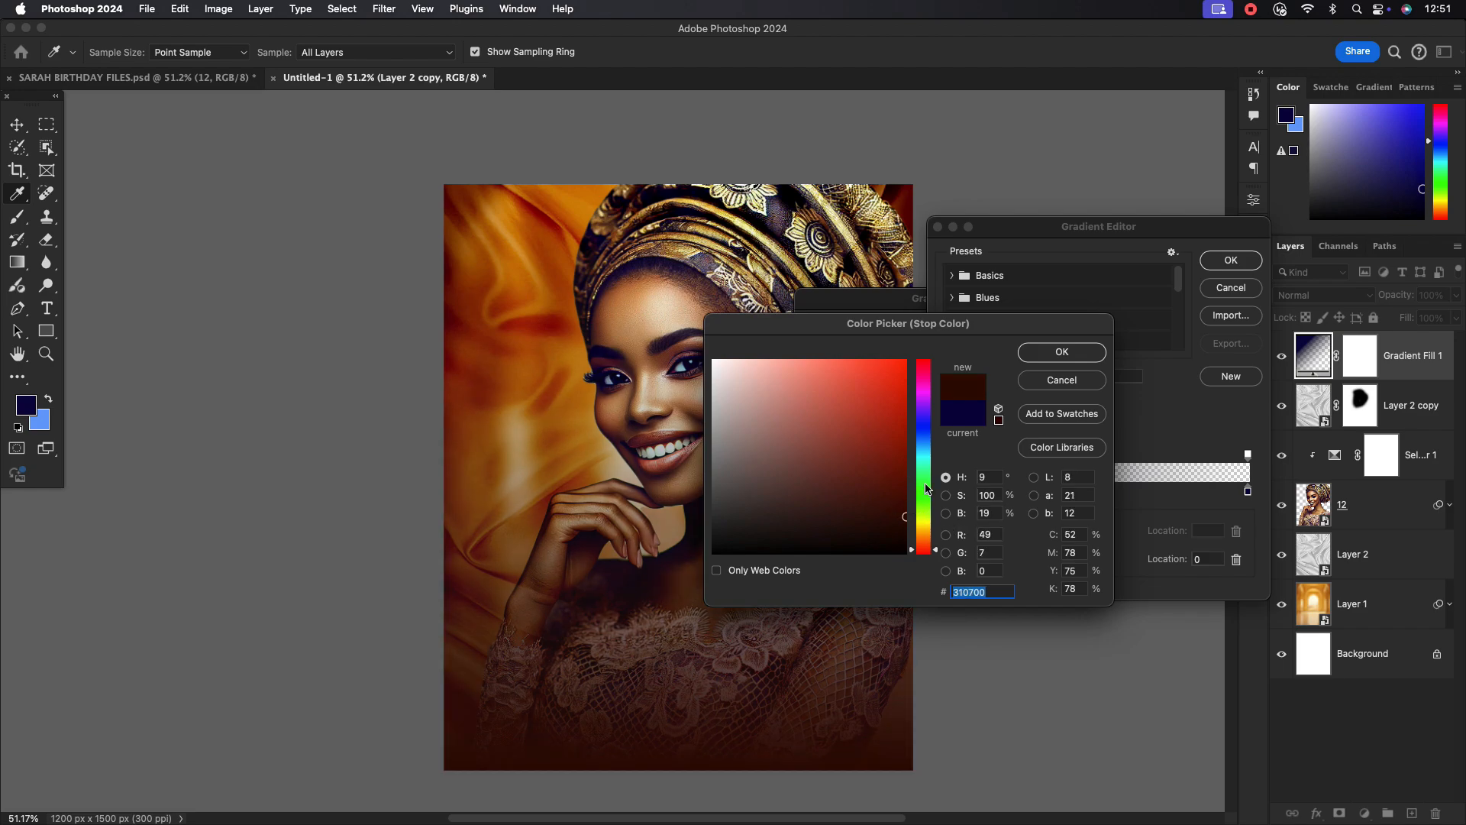
pyautogui.click(1062, 351)
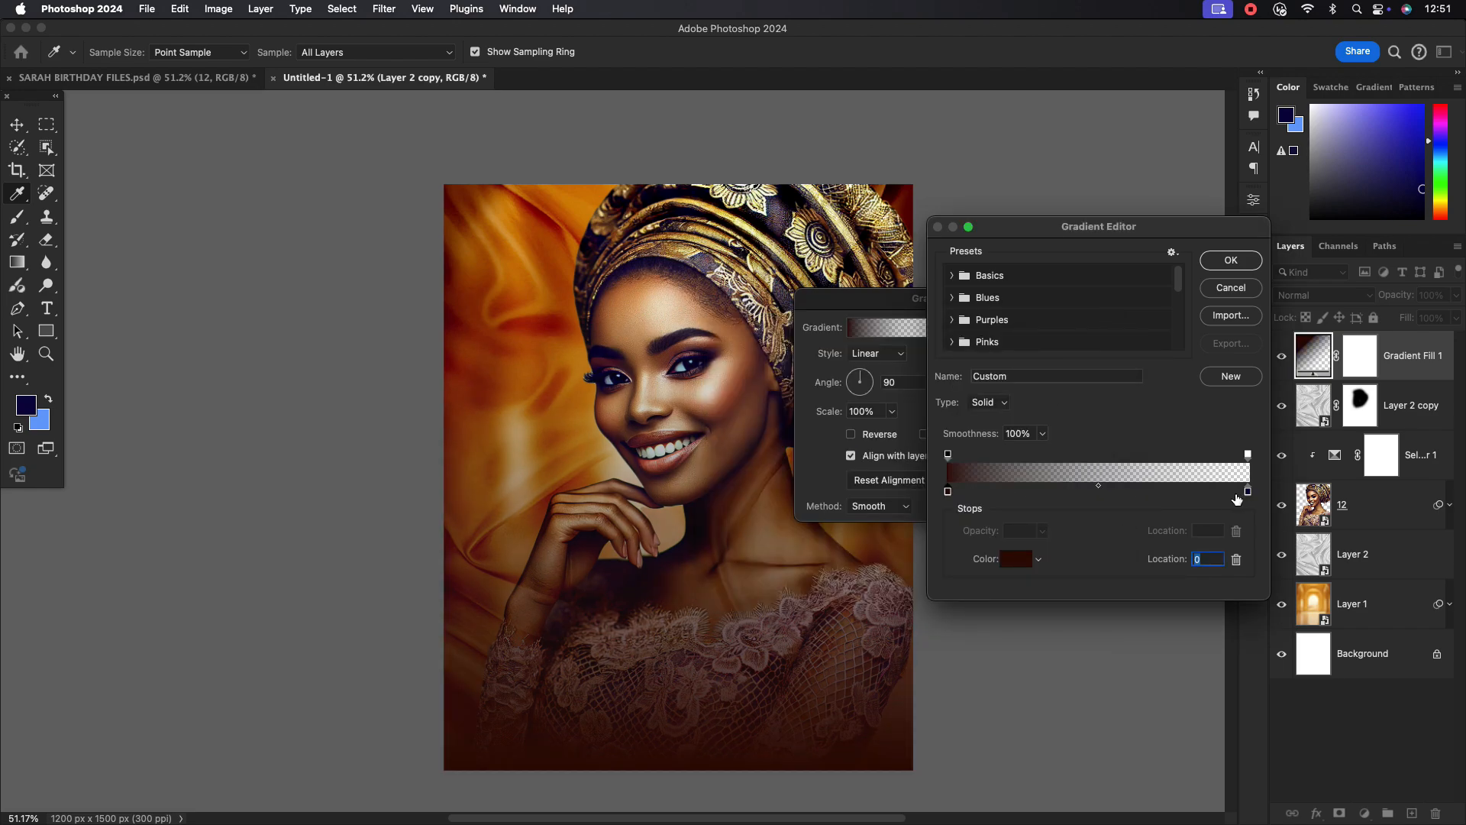
pyautogui.doubleClick(1248, 492)
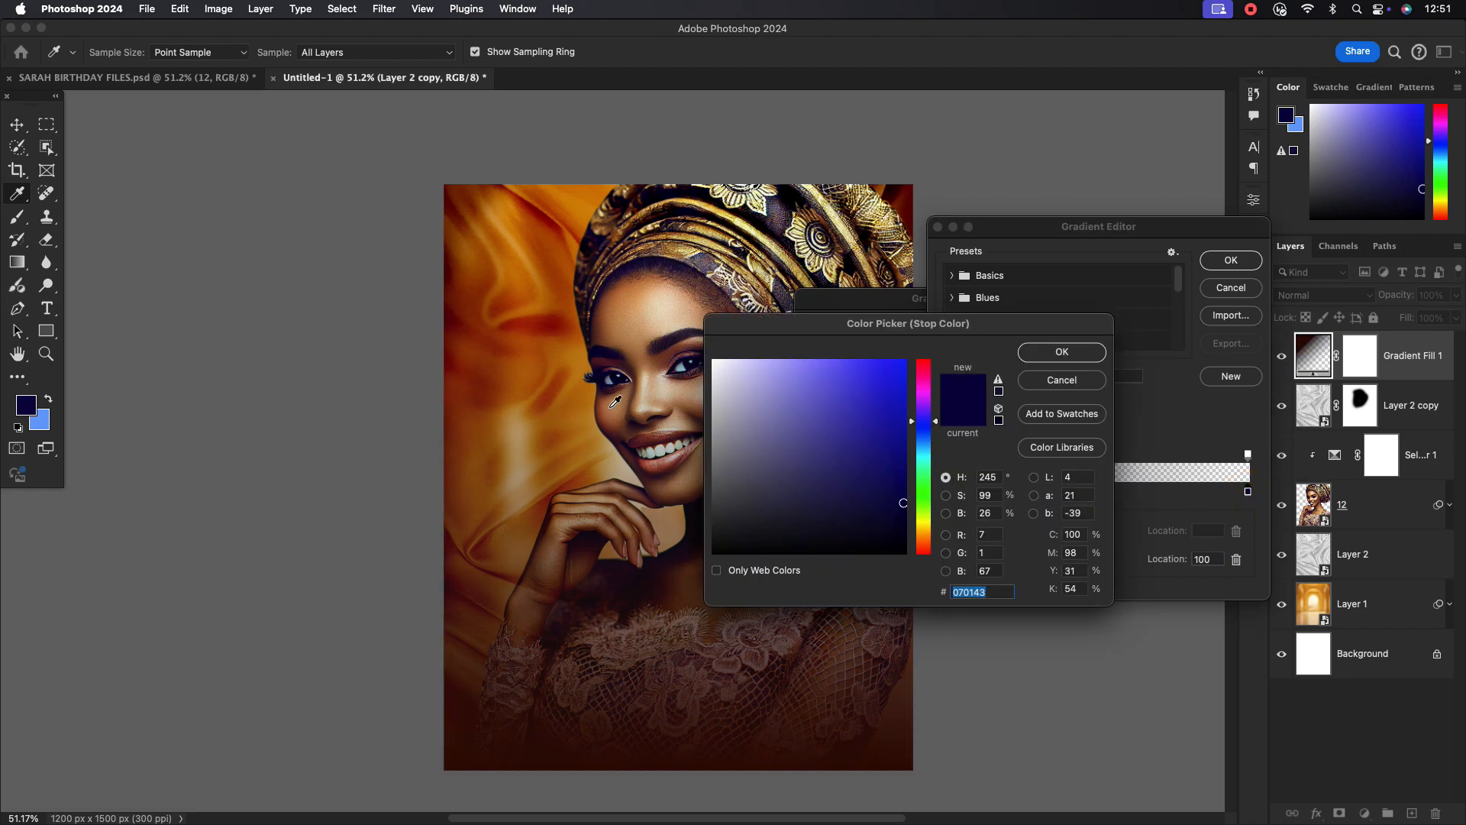
pyautogui.click(537, 324)
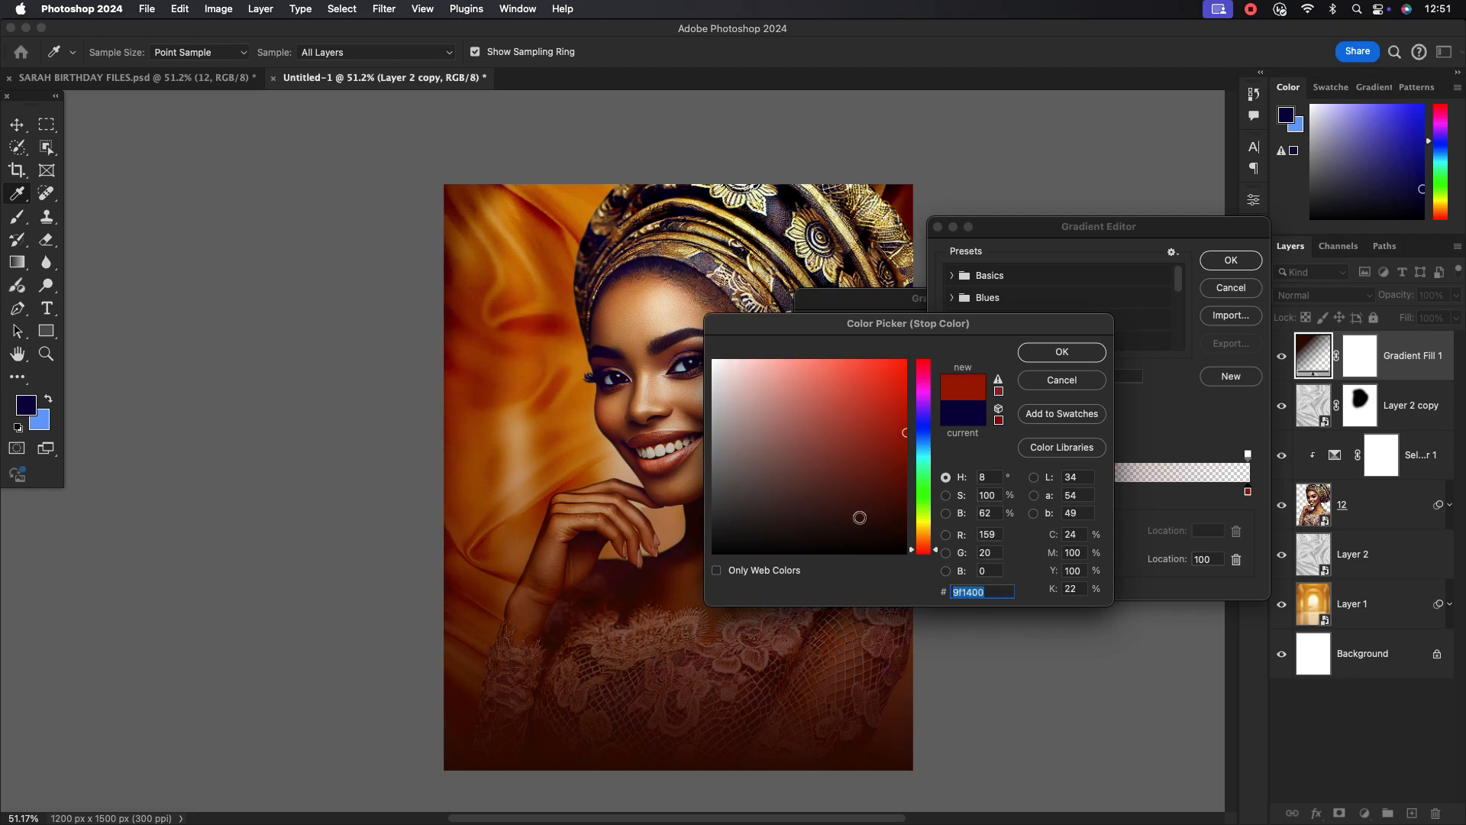
pyautogui.click(1059, 356)
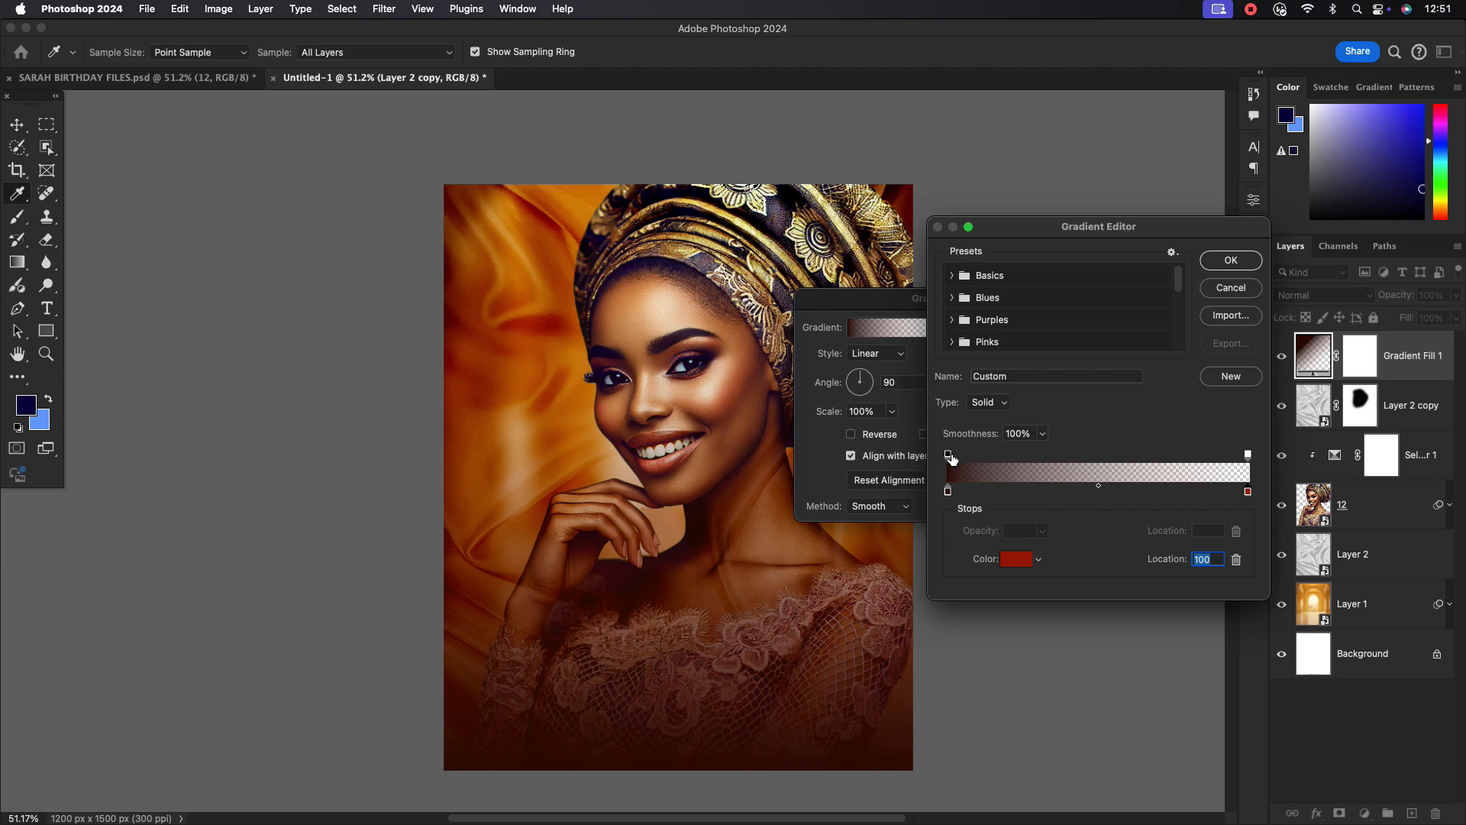
# Place the gradient's 100% opacity stop at location 14 and its 0% stop at location 51, and apply the gradient fill.
pyautogui.moveTo(1248, 456); pyautogui.dragTo(1197, 455)
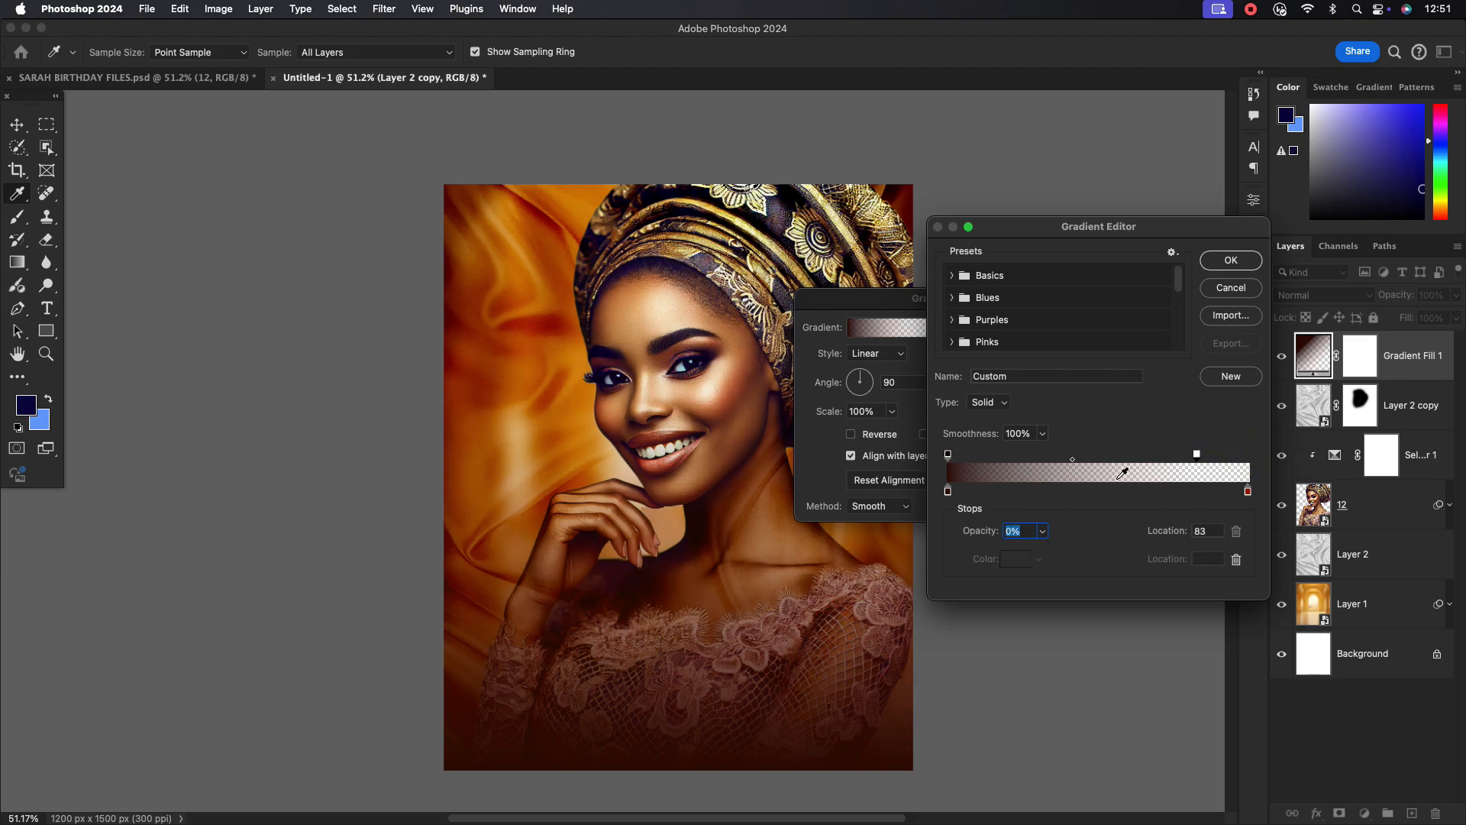
pyautogui.moveTo(949, 457); pyautogui.dragTo(989, 458)
pyautogui.moveTo(1089, 461); pyautogui.dragTo(1083, 420)
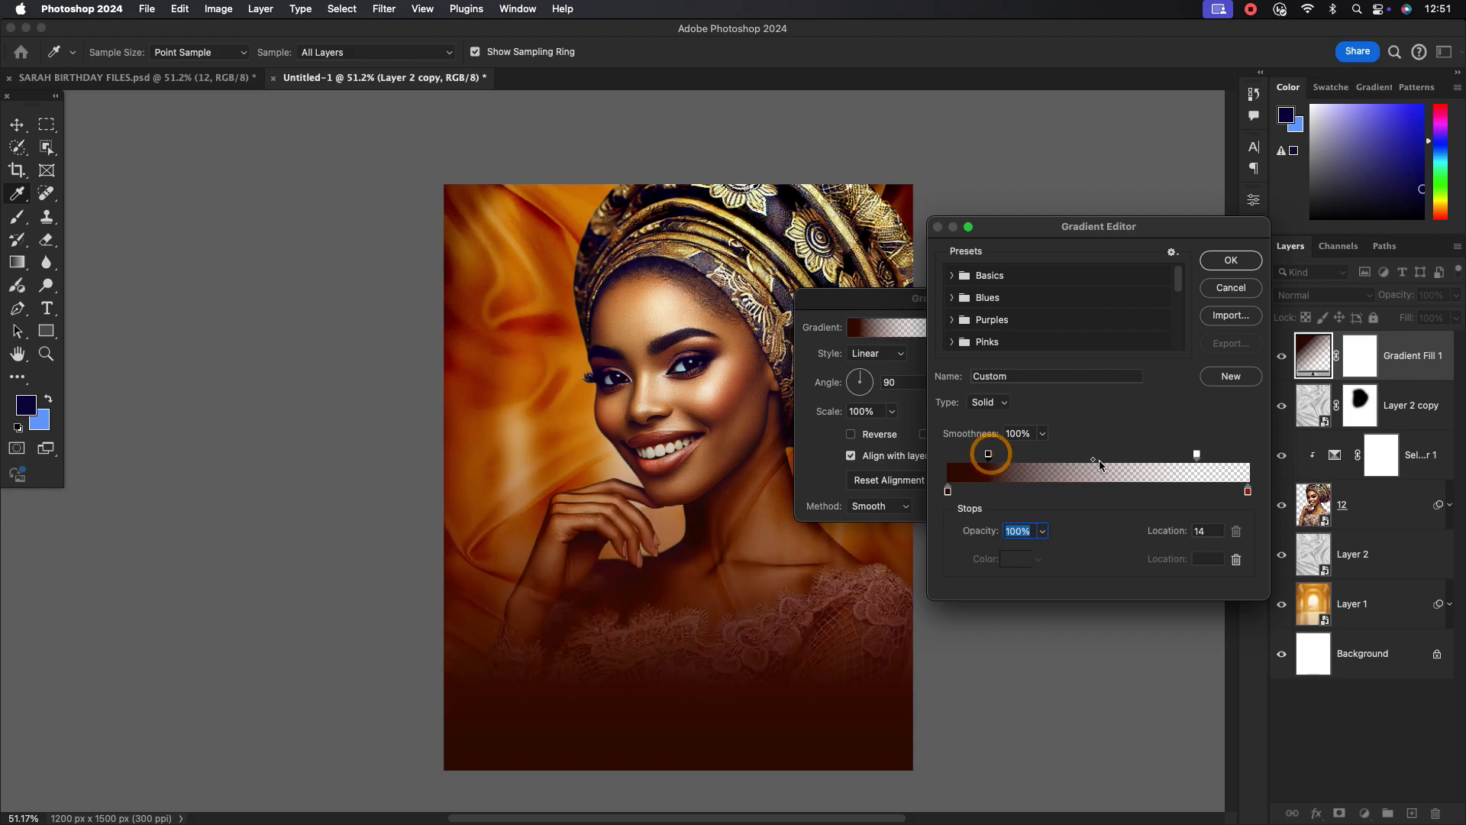
pyautogui.moveTo(1197, 457); pyautogui.dragTo(1132, 456)
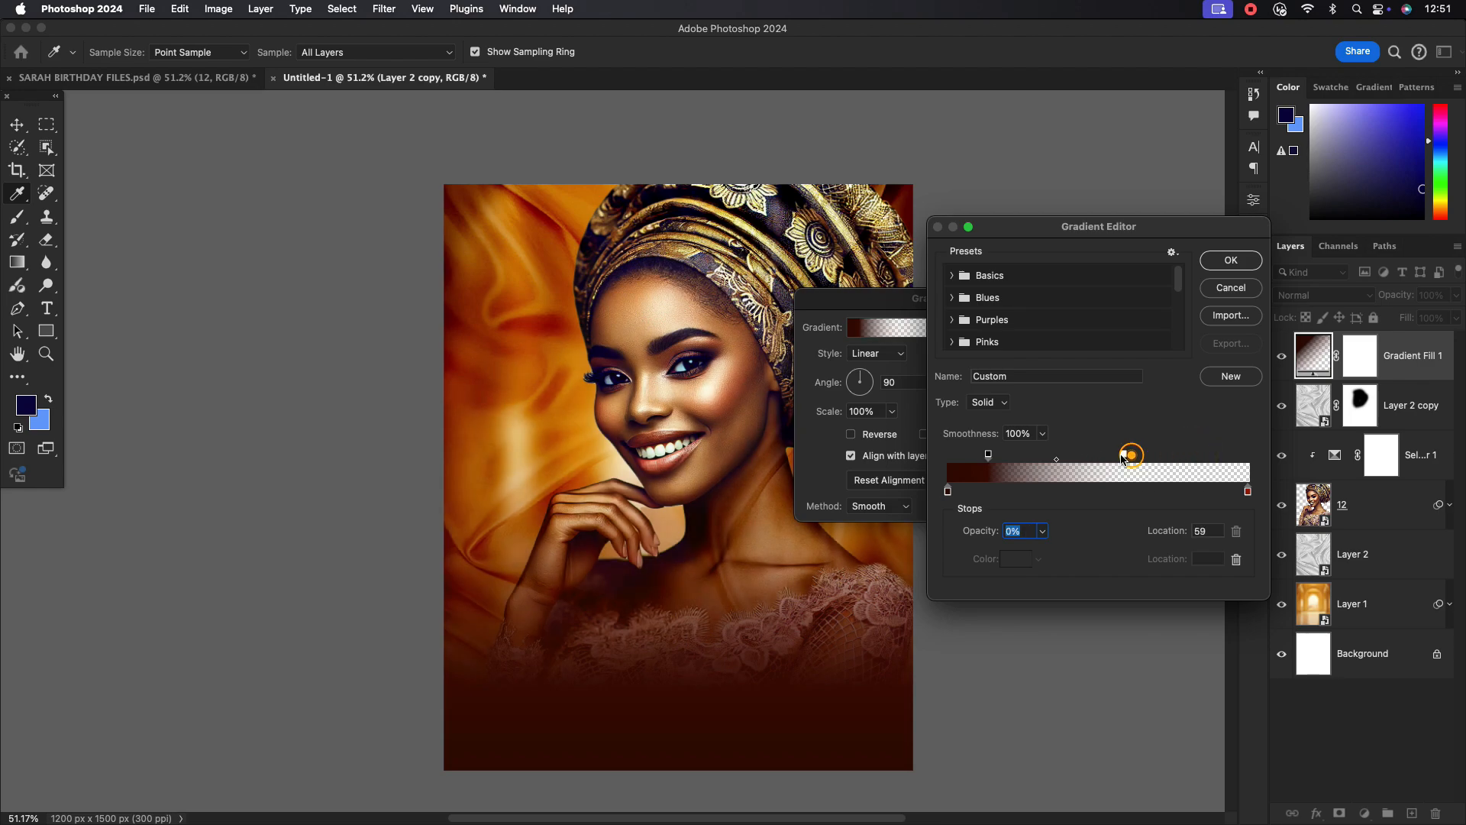
pyautogui.moveTo(1122, 456); pyautogui.dragTo(1101, 457)
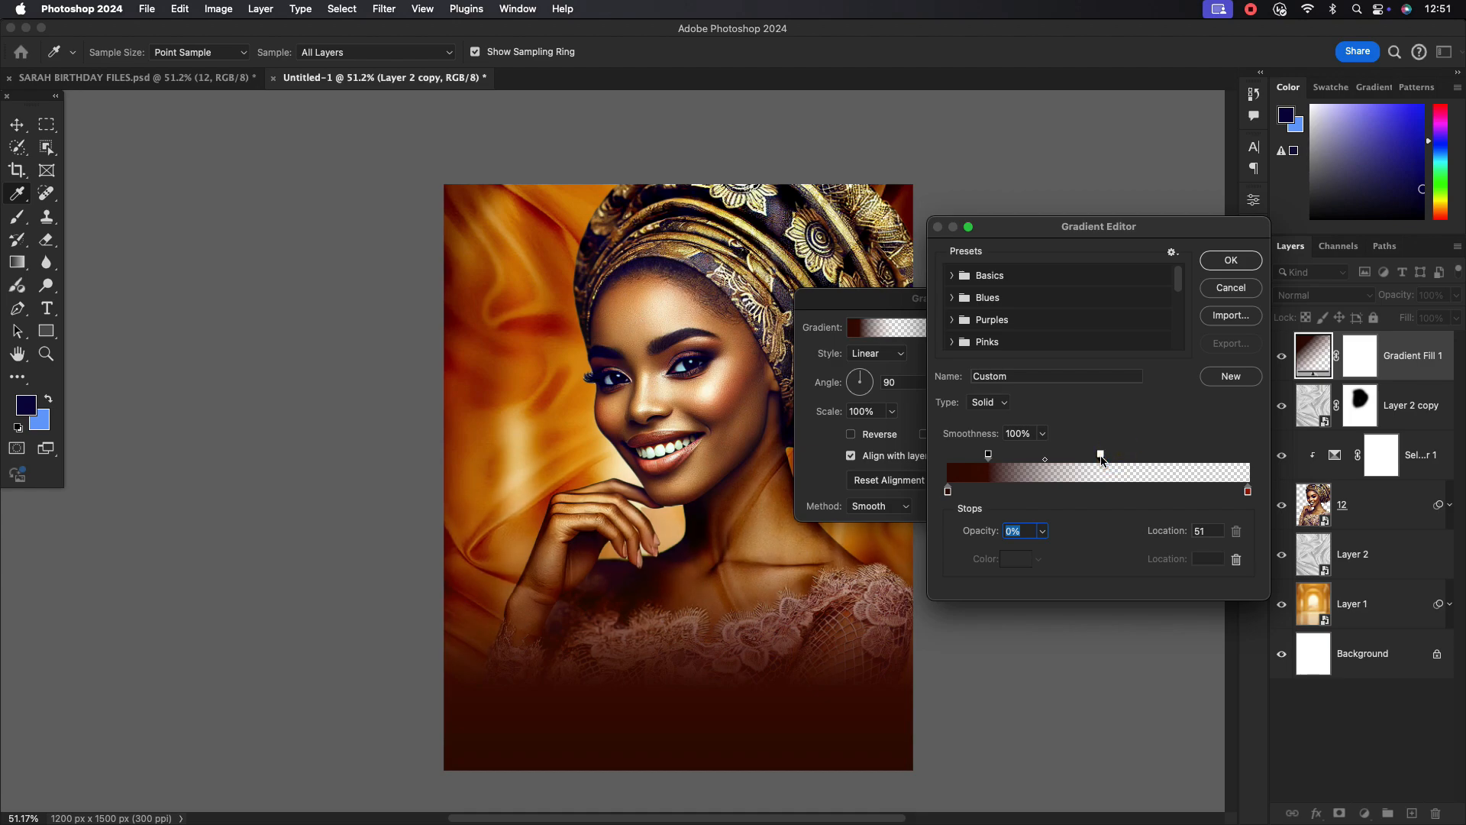
pyautogui.click(1232, 264)
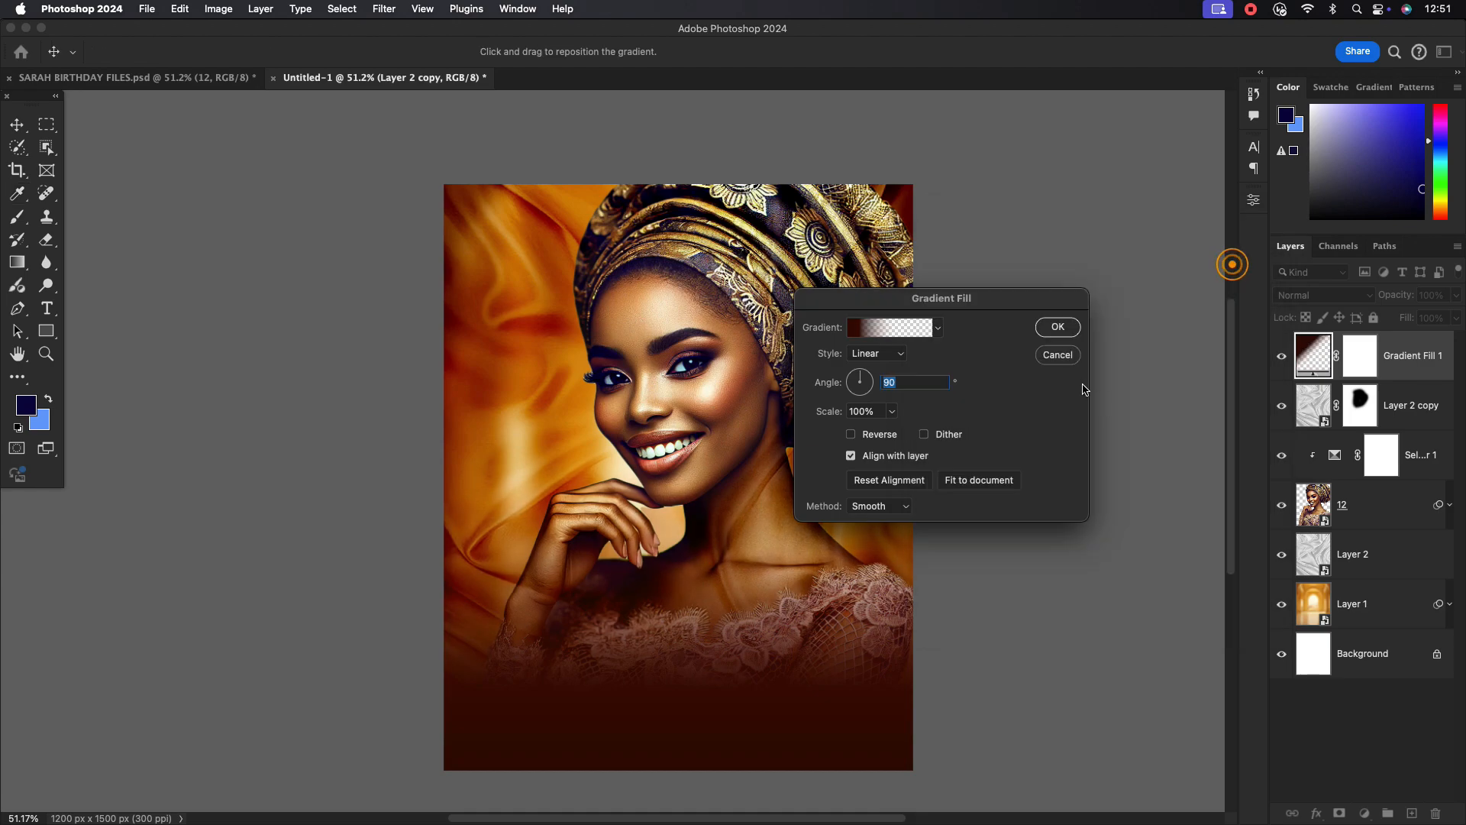
pyautogui.click(1063, 324)
pyautogui.scroll(3, 736, 485)
pyautogui.scroll(-1, 735, 486)
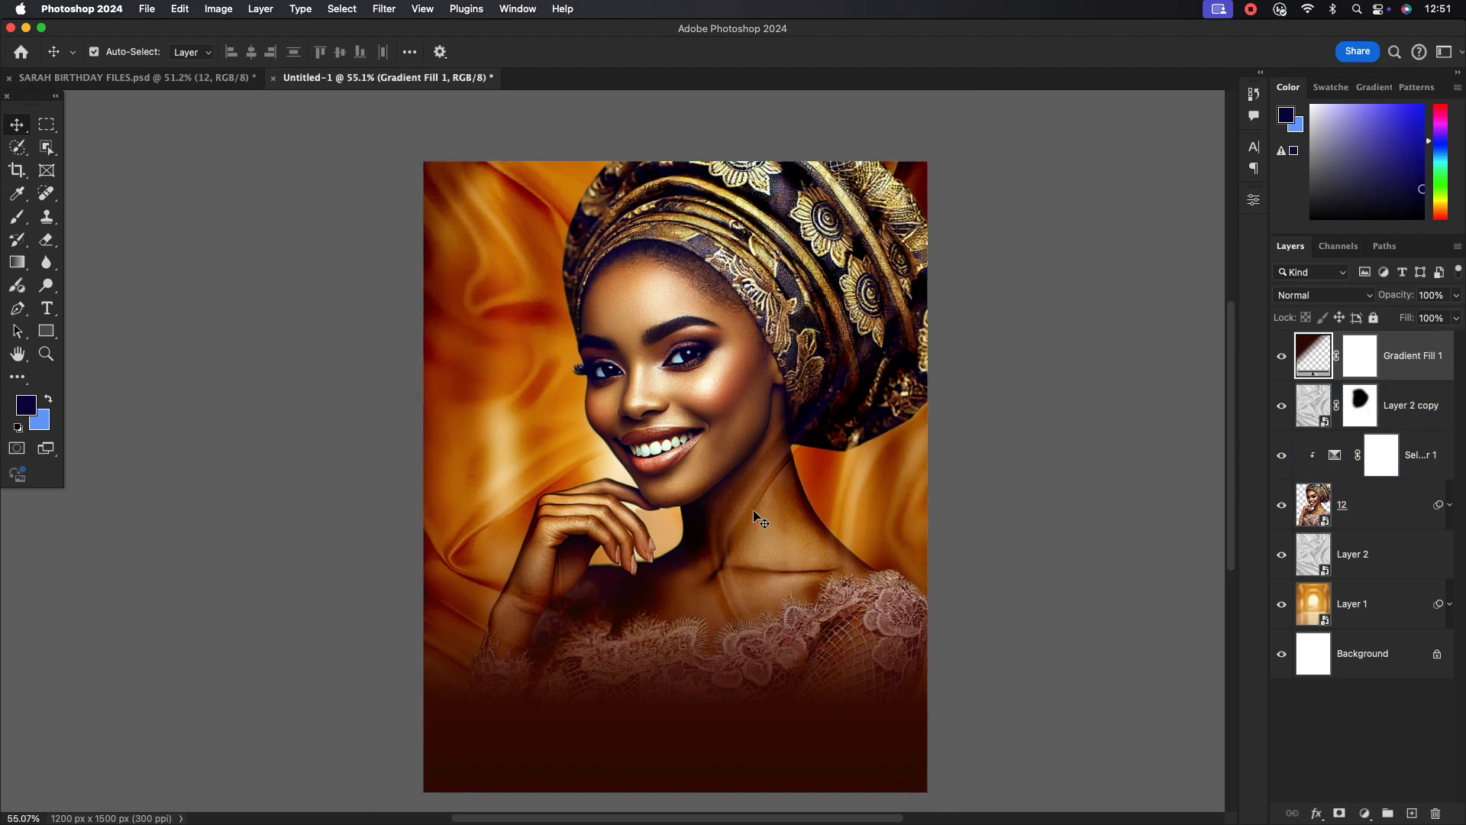
# Add a clipped Color Balance adjustment above the portrait's Selective Color, with Midtones Cyan-Red +35 and Yellow-Blue -27.
pyautogui.click(1390, 500)
pyautogui.click(1422, 452)
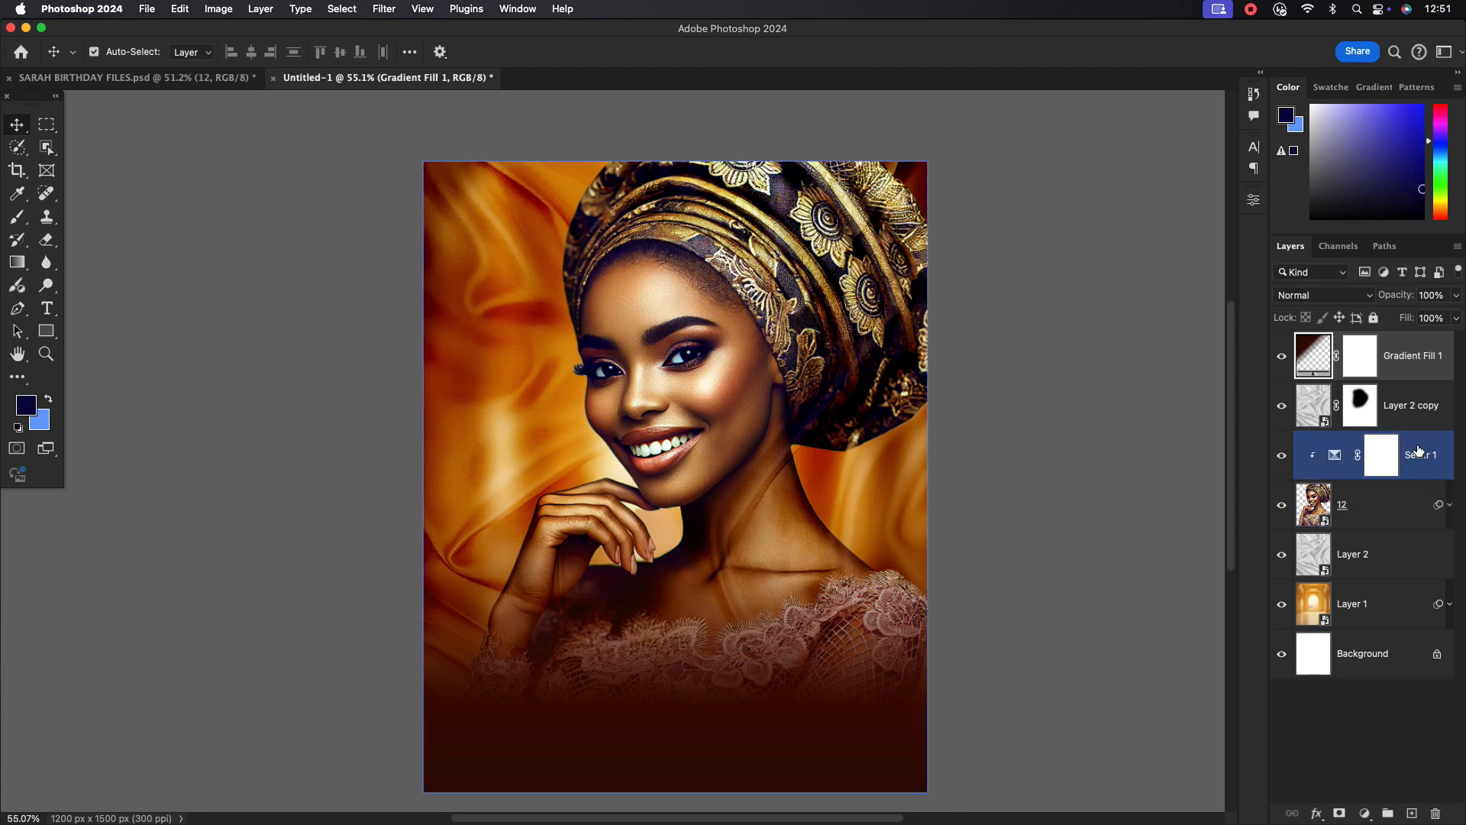
pyautogui.click(1366, 814)
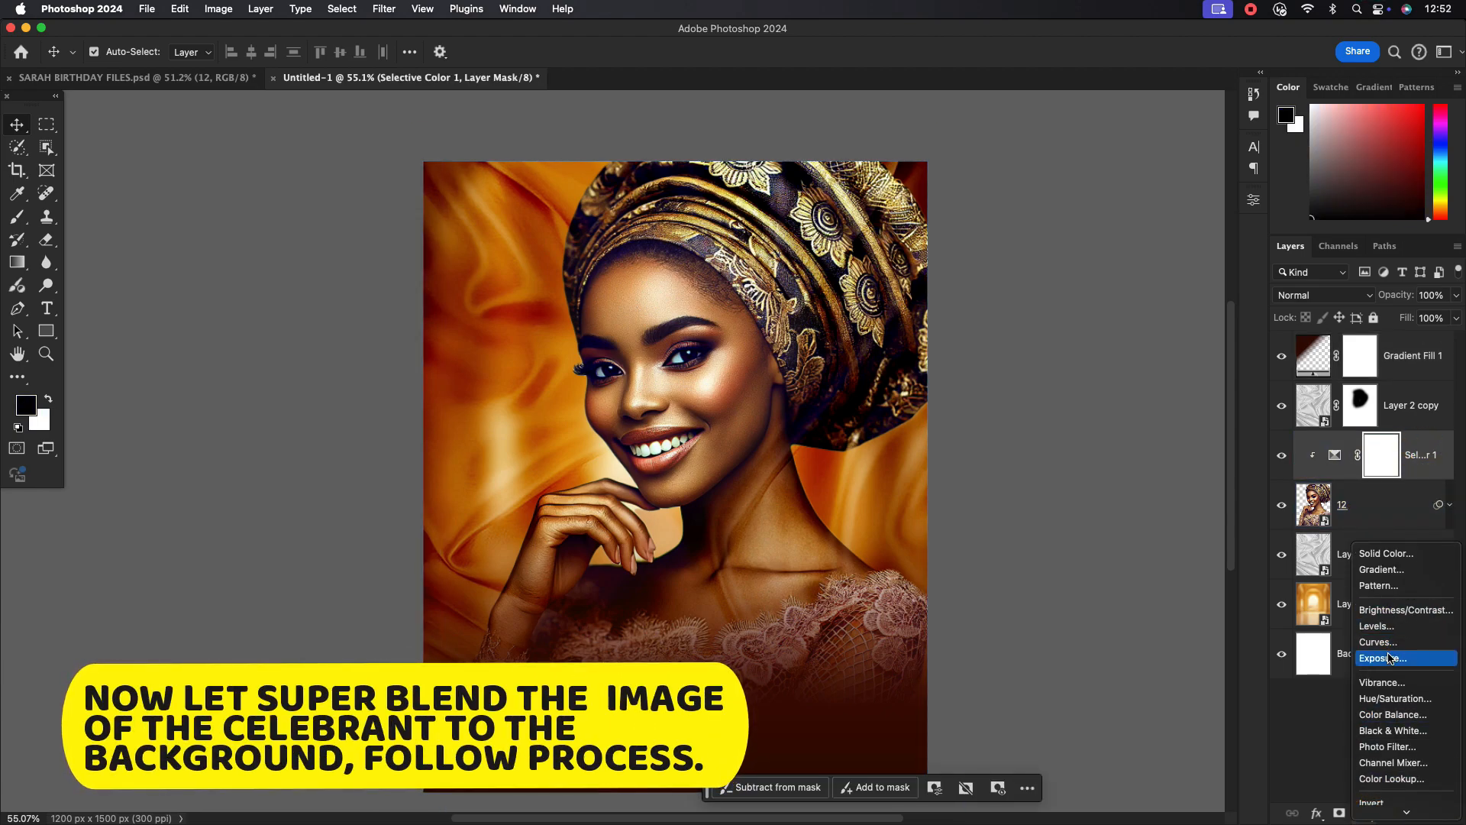
pyautogui.click(1392, 714)
pyautogui.click(1104, 452)
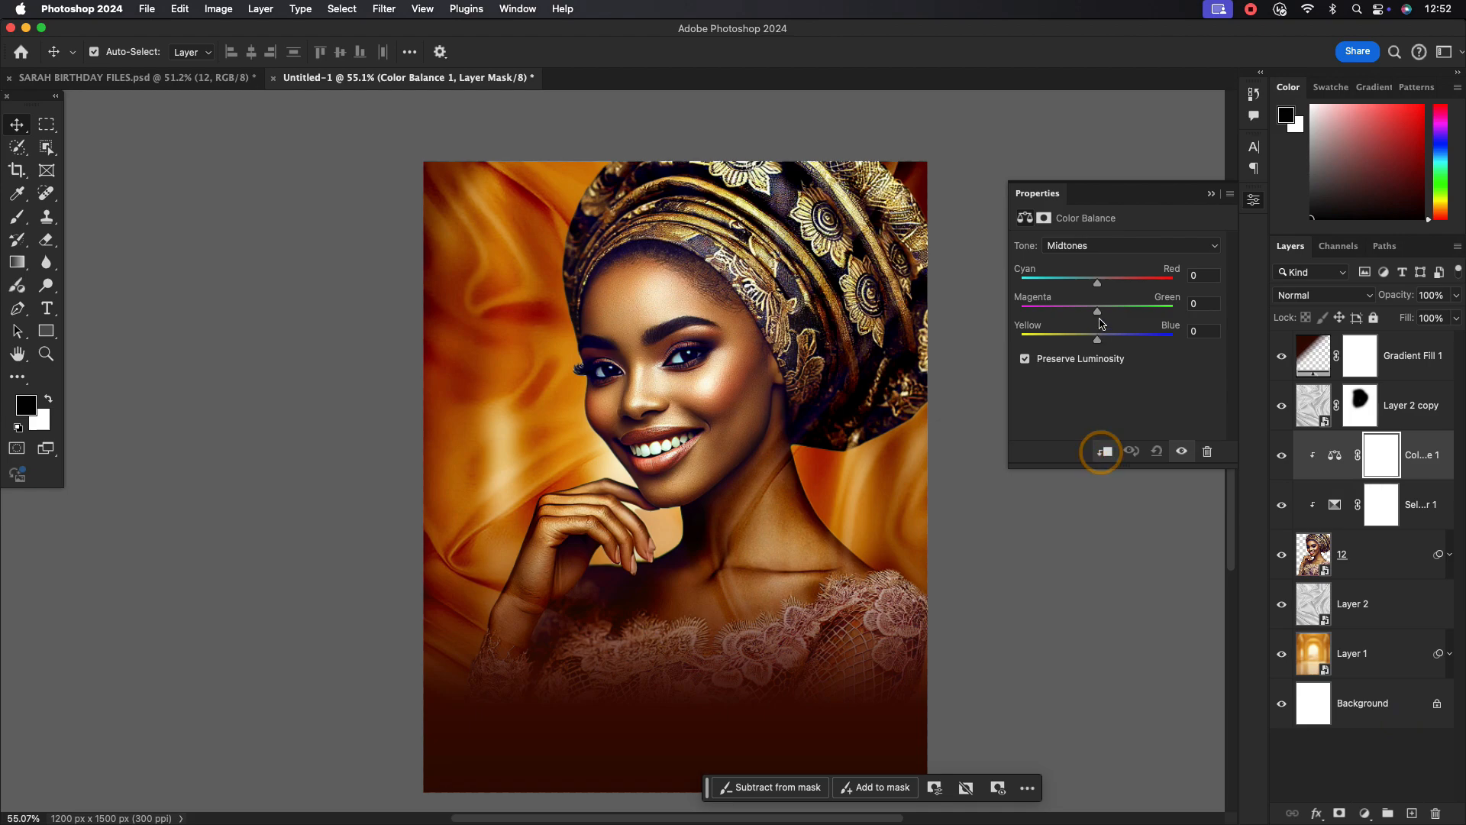
pyautogui.moveTo(1082, 342); pyautogui.dragTo(1076, 346)
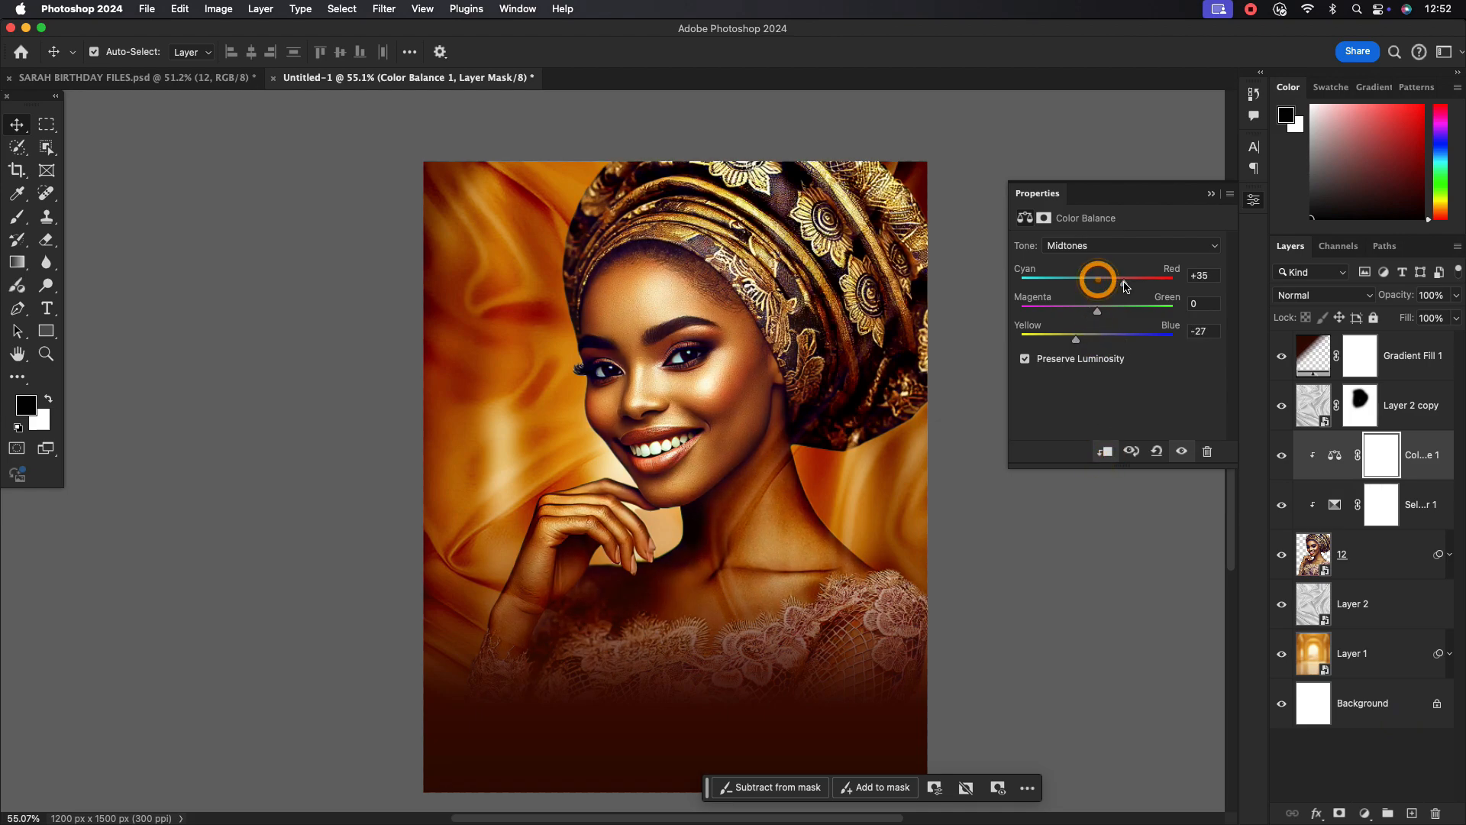
# Set the Color Balance Highlights to Cyan-Red -6, Magenta-Green -4 and Yellow-Blue -16.
pyautogui.click(1135, 251)
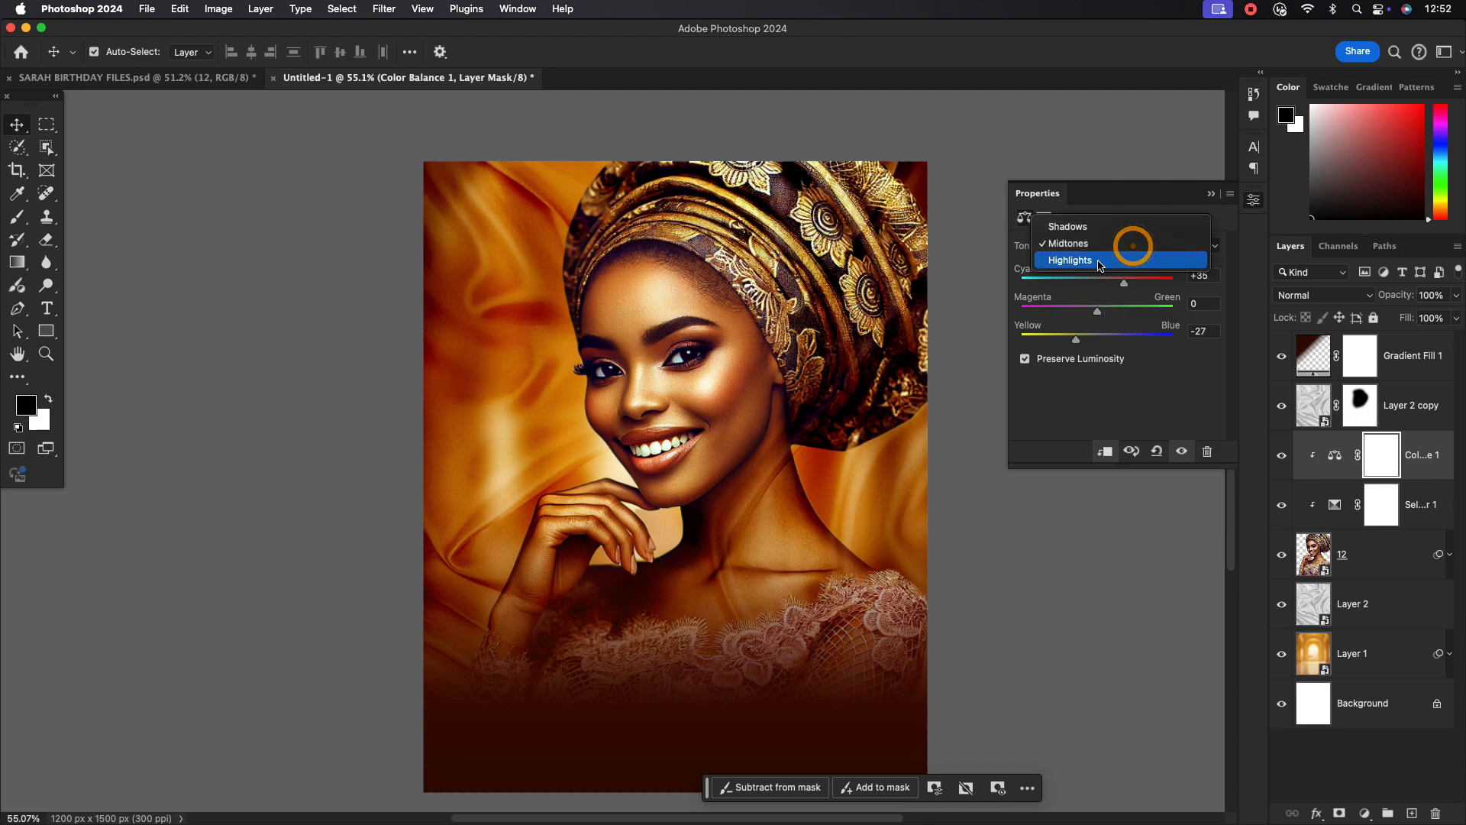
pyautogui.click(1099, 260)
pyautogui.moveTo(1099, 342); pyautogui.dragTo(1100, 339)
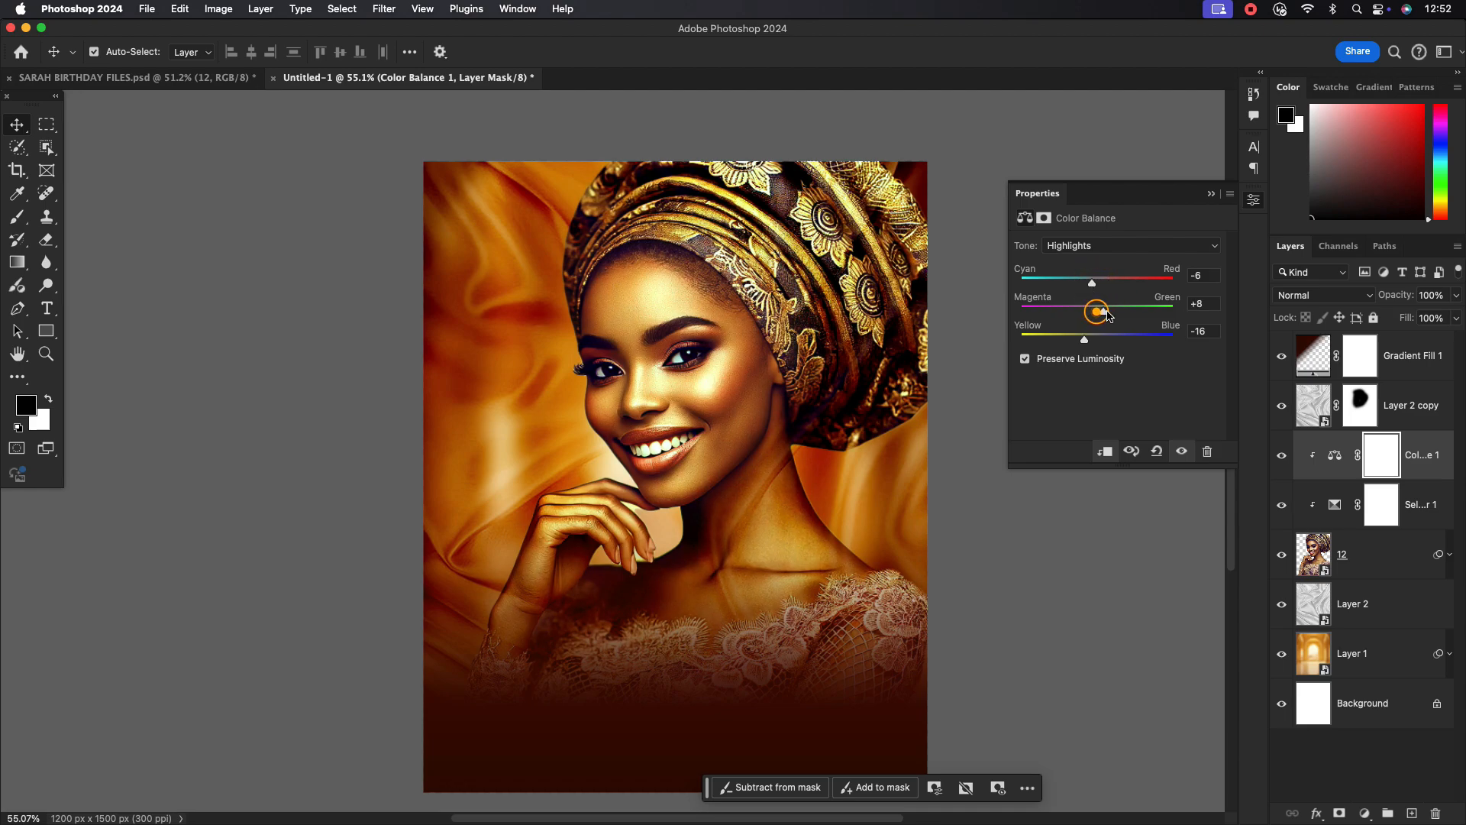
pyautogui.moveTo(1108, 316)
pyautogui.mouseDown()
pyautogui.moveTo(1095, 315)
pyautogui.moveTo(1110, 317)
pyautogui.mouseUp()
# Set the Color Balance Shadows to about Cyan-Red +14, Magenta-Green +19 and Yellow-Blue +25, and compare the portrait with the adjustment off and on.
pyautogui.click(1086, 245)
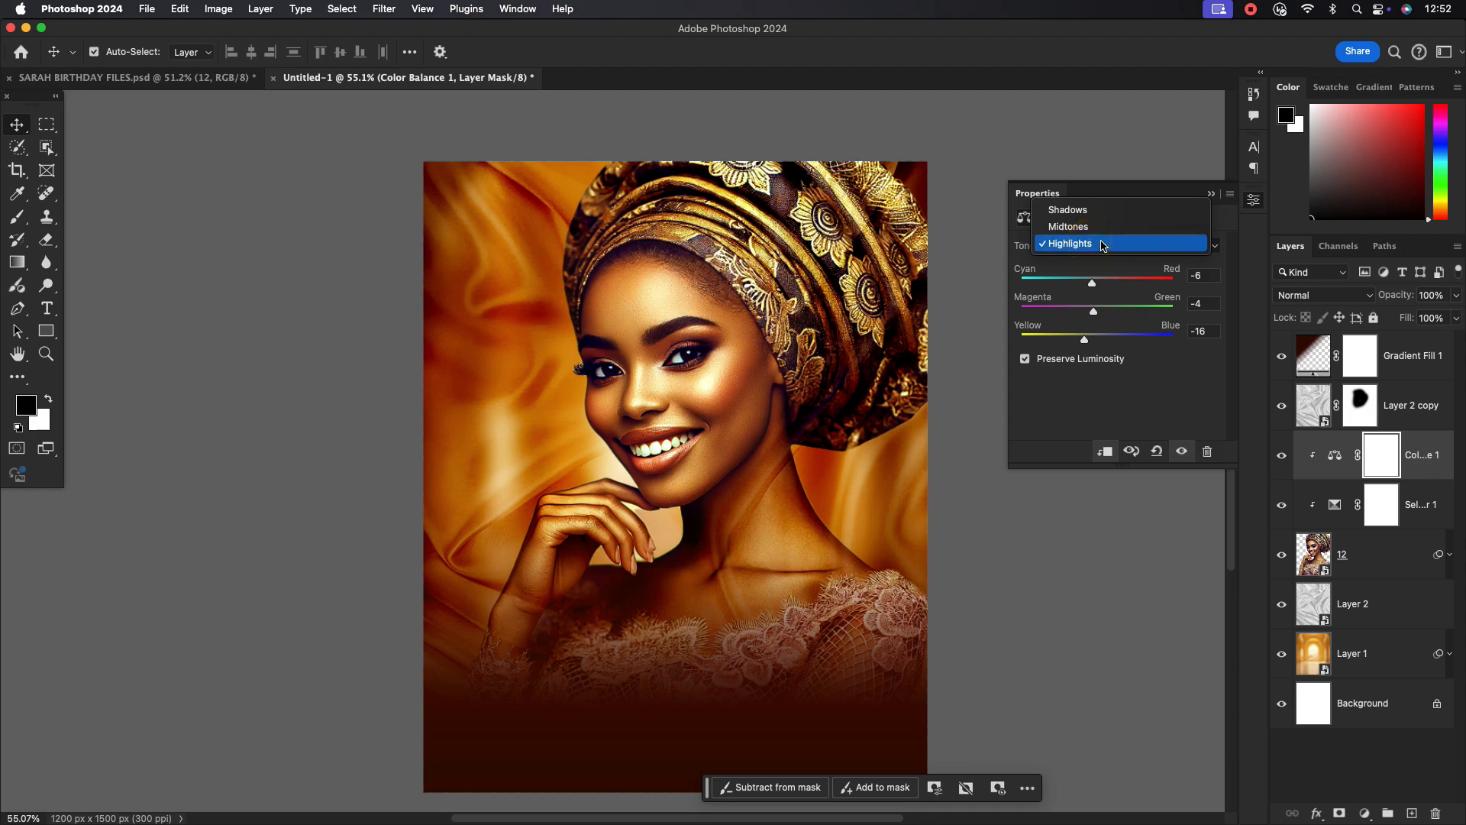
pyautogui.click(1086, 209)
pyautogui.moveTo(1109, 343); pyautogui.dragTo(1113, 309)
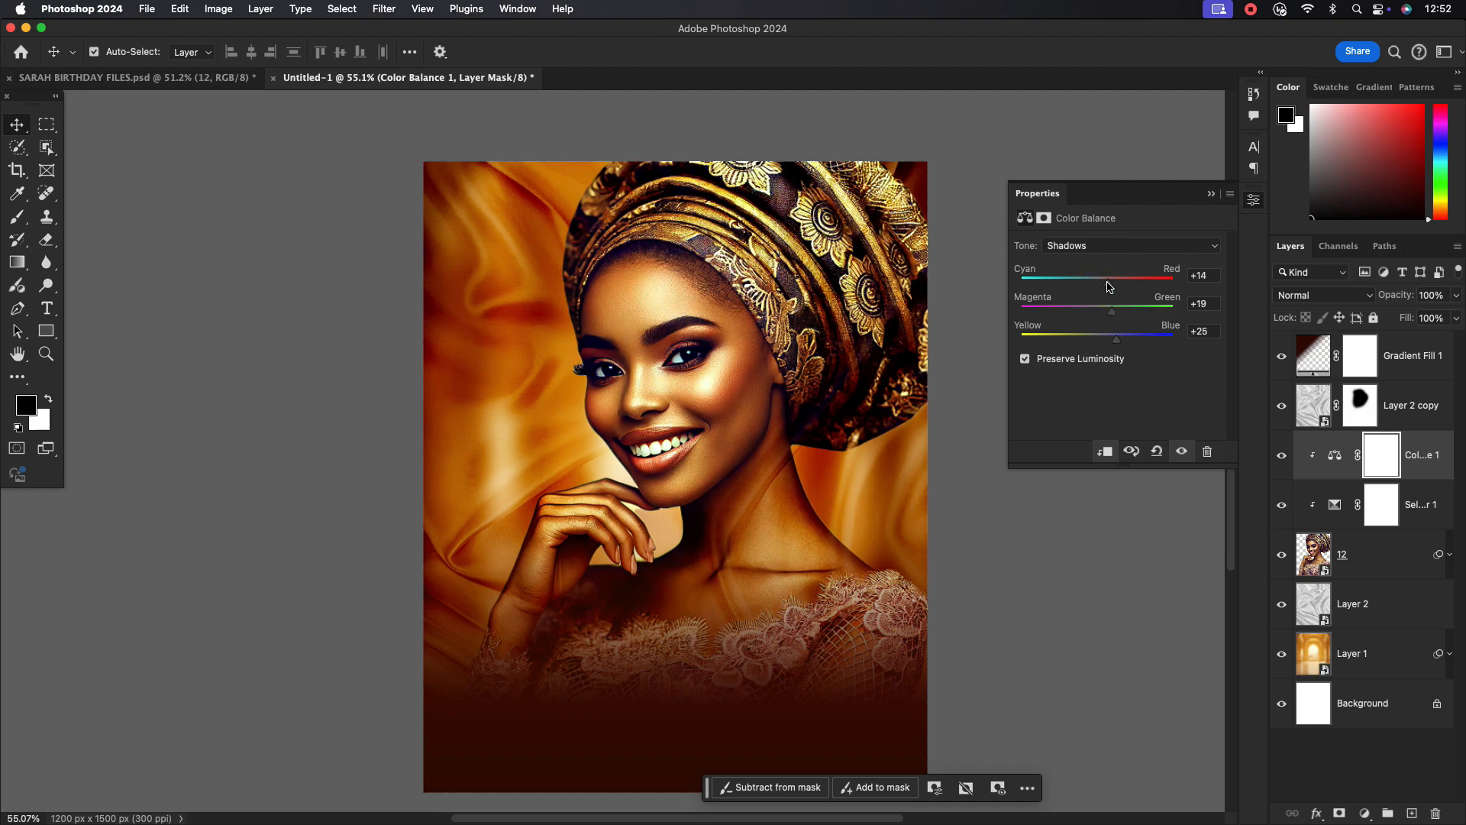
pyautogui.click(1210, 196)
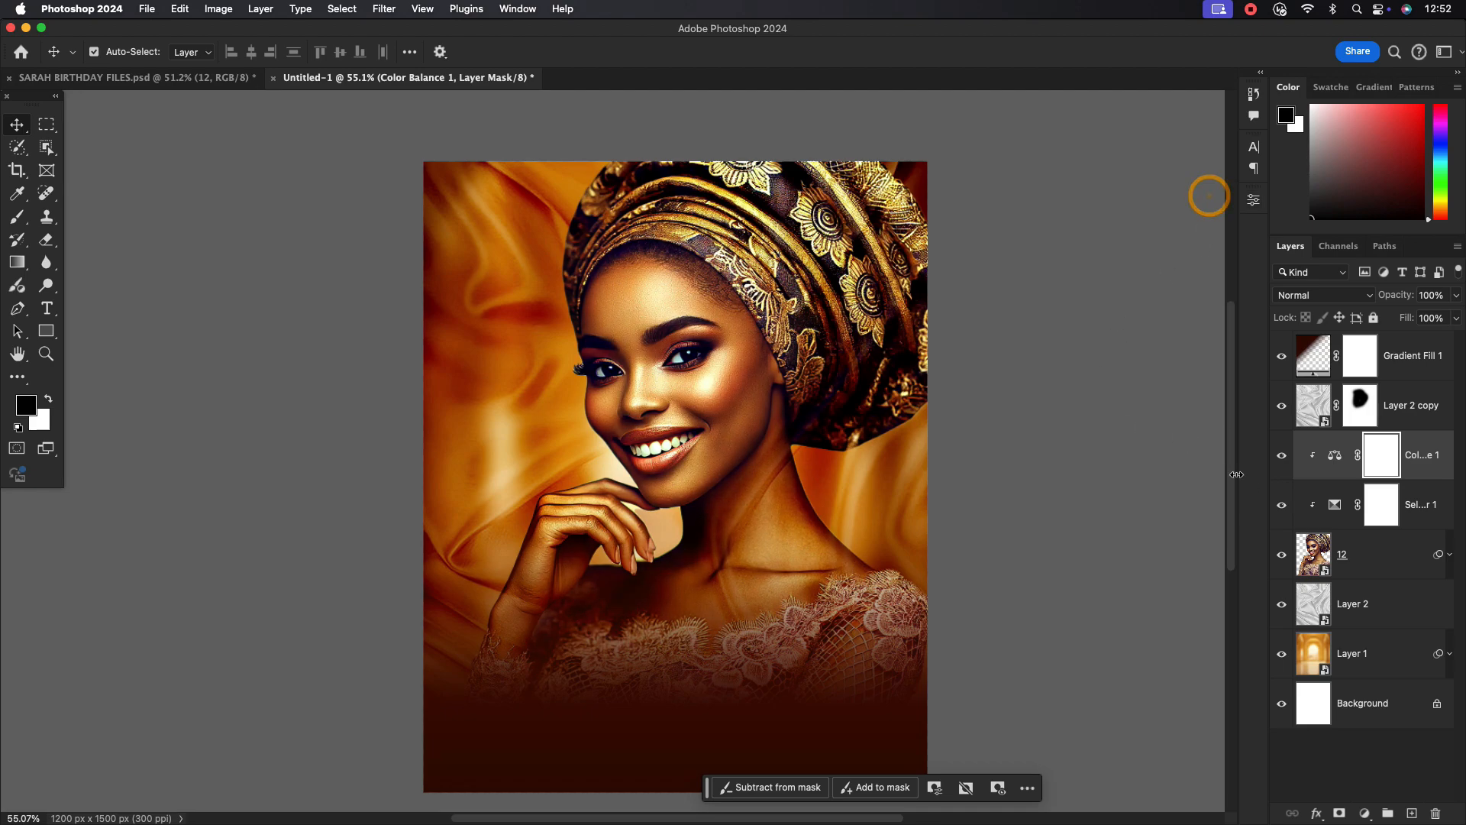
pyautogui.click(1278, 458)
pyautogui.click(1278, 457)
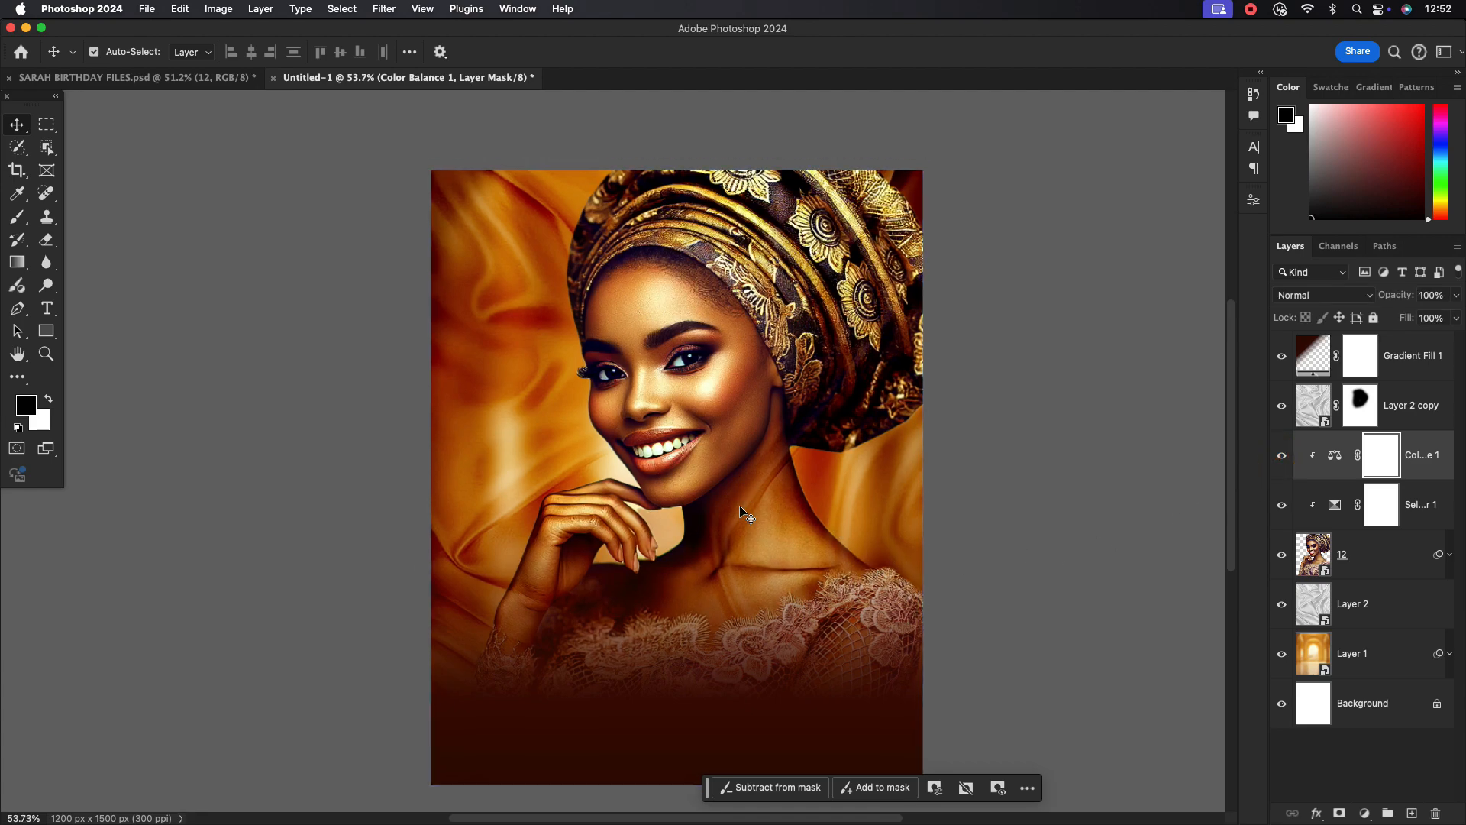
pyautogui.scroll(-2, 733, 524)
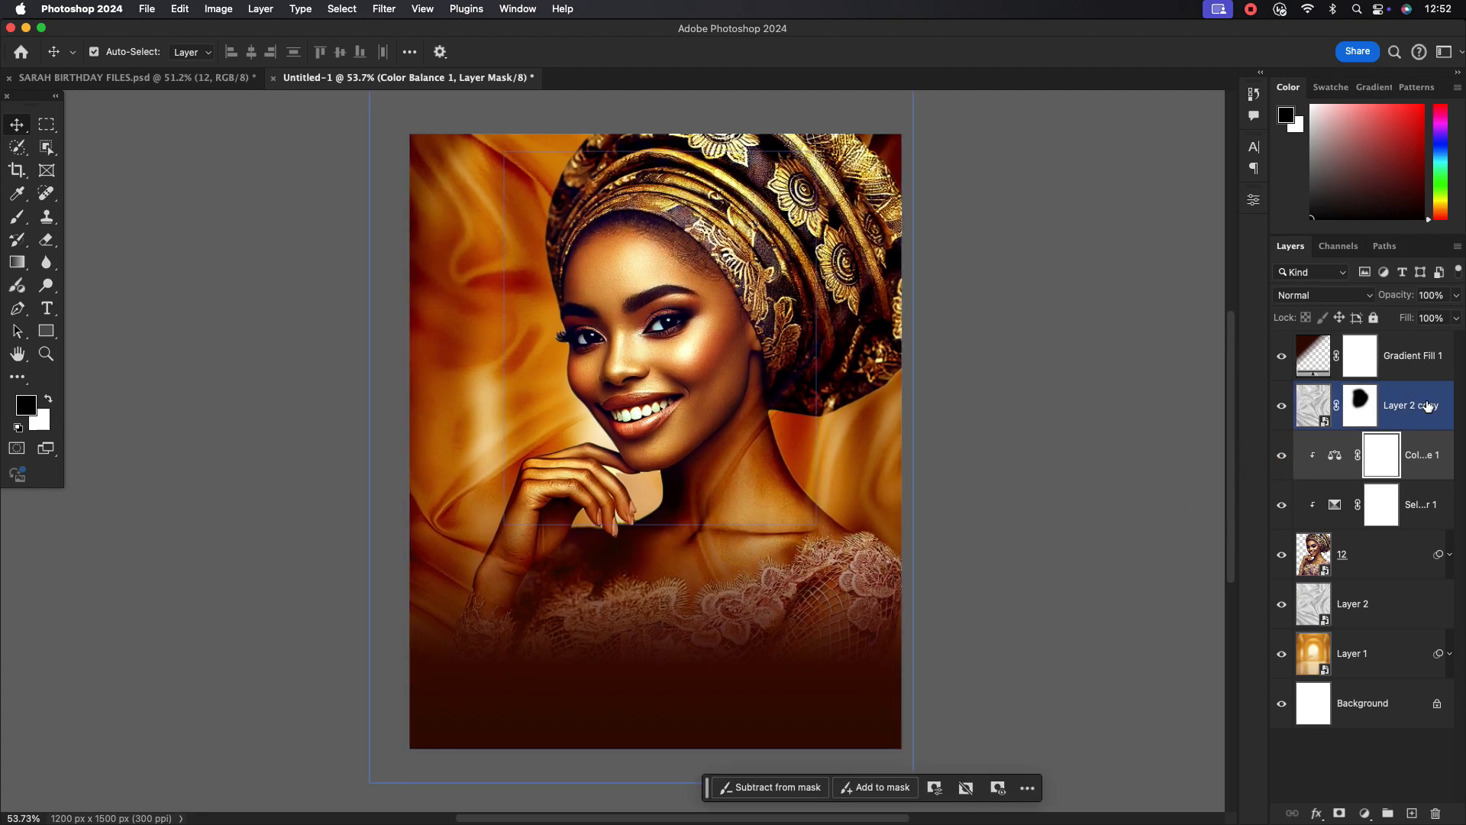
# Draw a white rectangle about 2193 × 381 px across the portrait, on a layer above the gradient fill.
pyautogui.click(1423, 356)
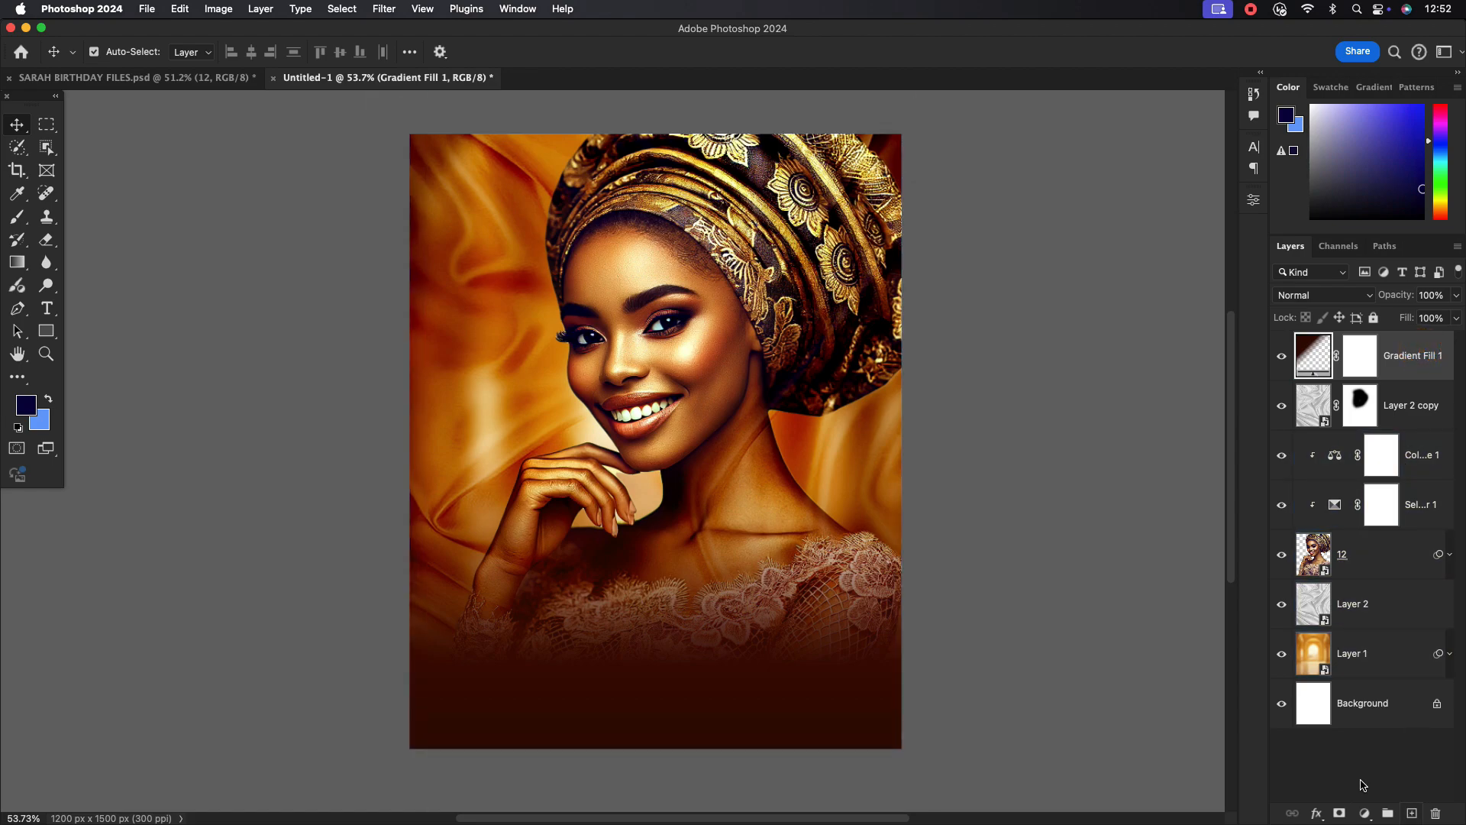
pyautogui.click(46, 331)
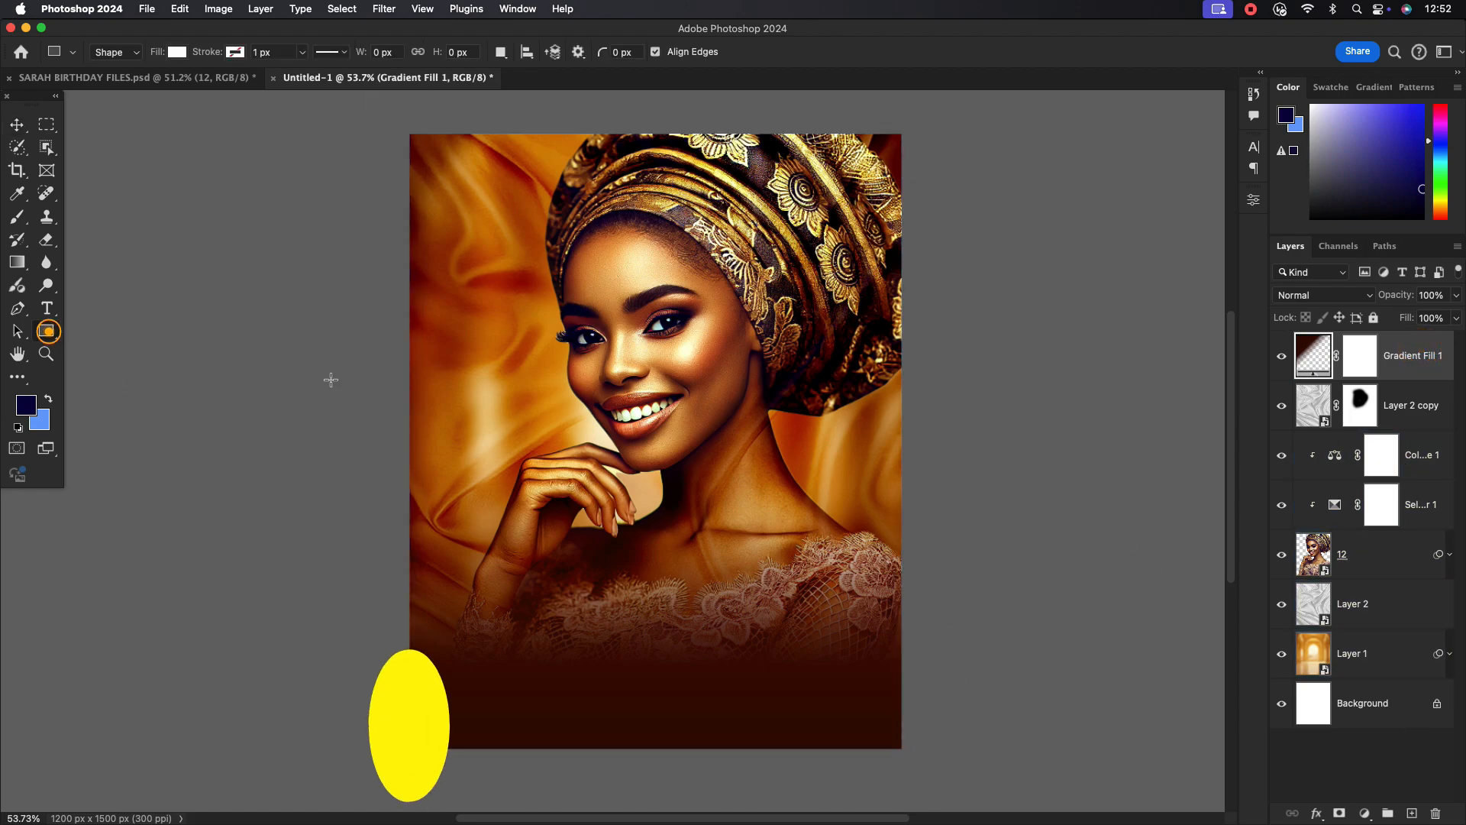
pyautogui.moveTo(232, 300); pyautogui.dragTo(1133, 456)
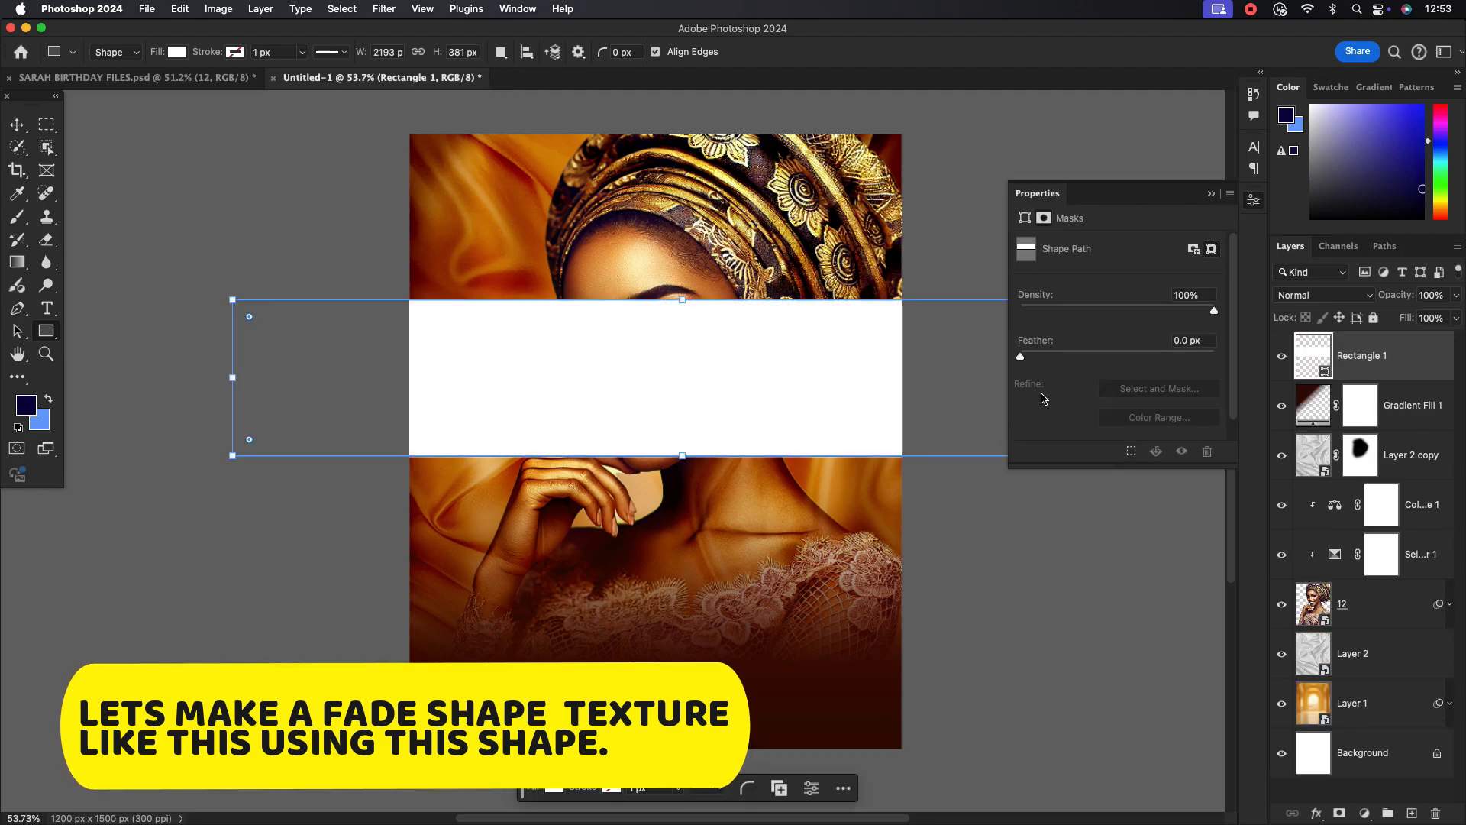
pyautogui.click(1210, 194)
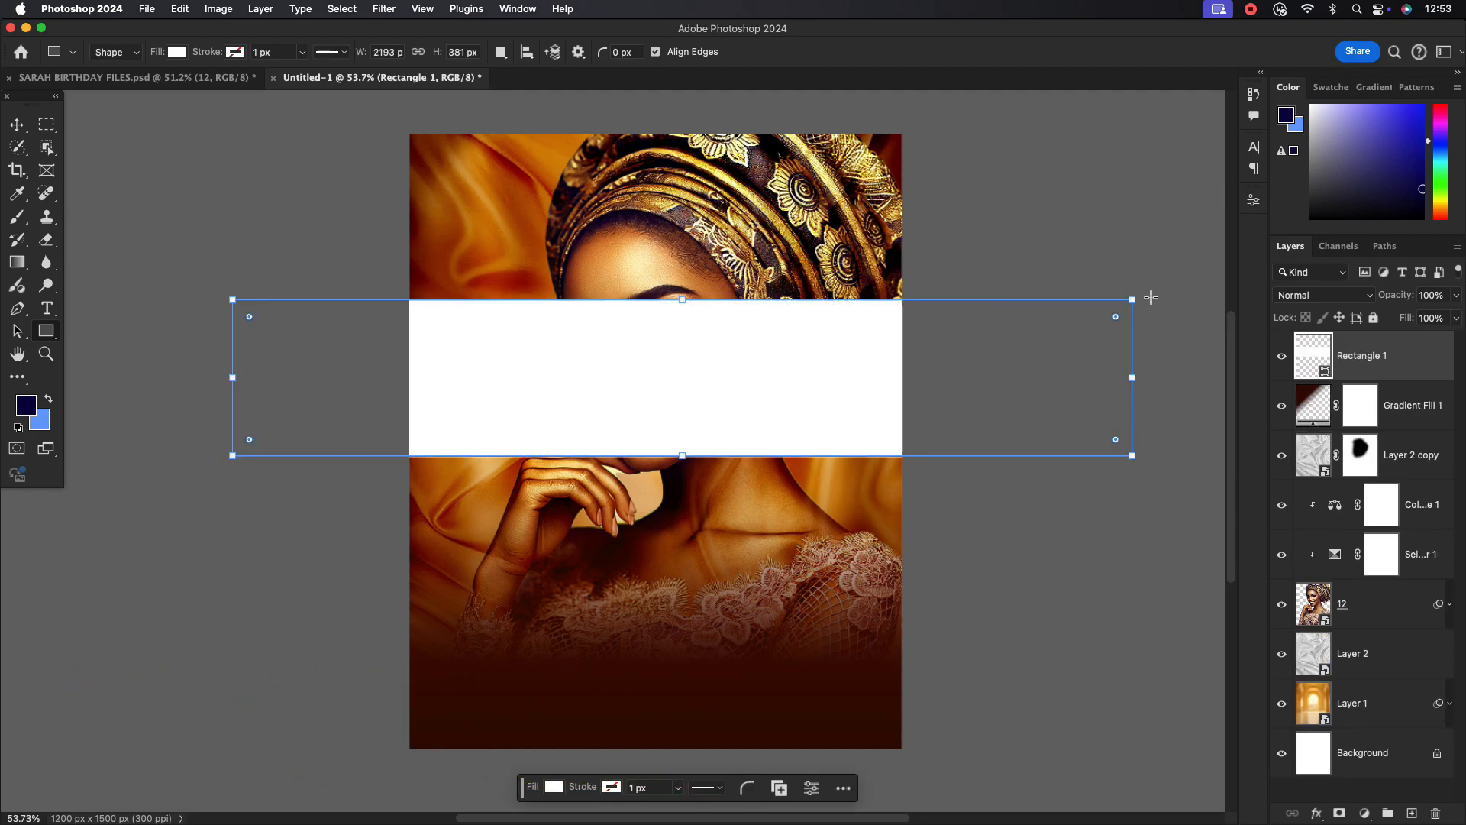
# Tilt the rectangle into a rising diagonal band placed over the headwrap and upper face, and set its opacity to 45%.
pyautogui.moveTo(1148, 286); pyautogui.dragTo(1041, 69)
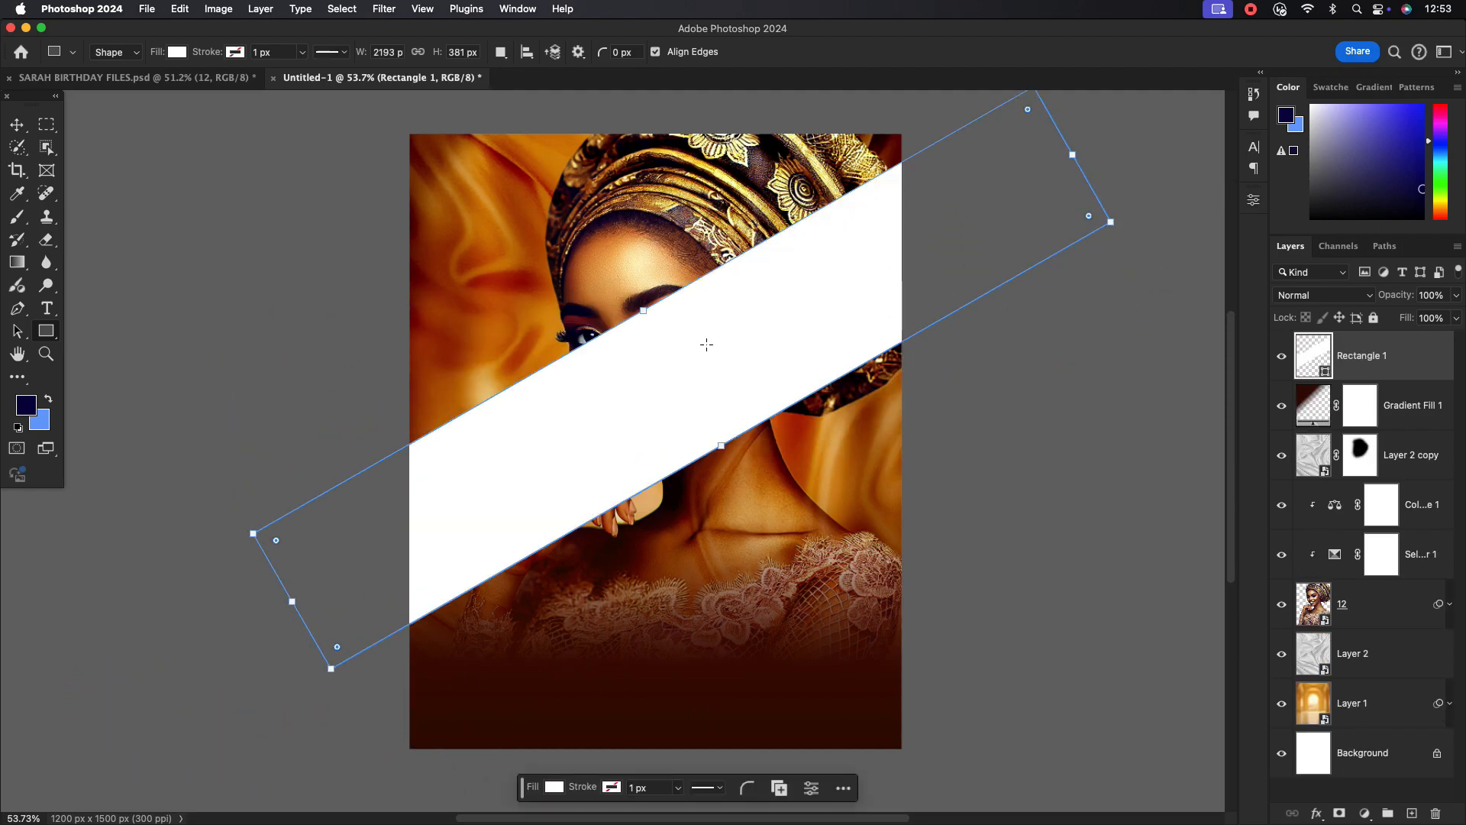
pyautogui.click(15, 126)
pyautogui.moveTo(563, 443); pyautogui.dragTo(533, 305)
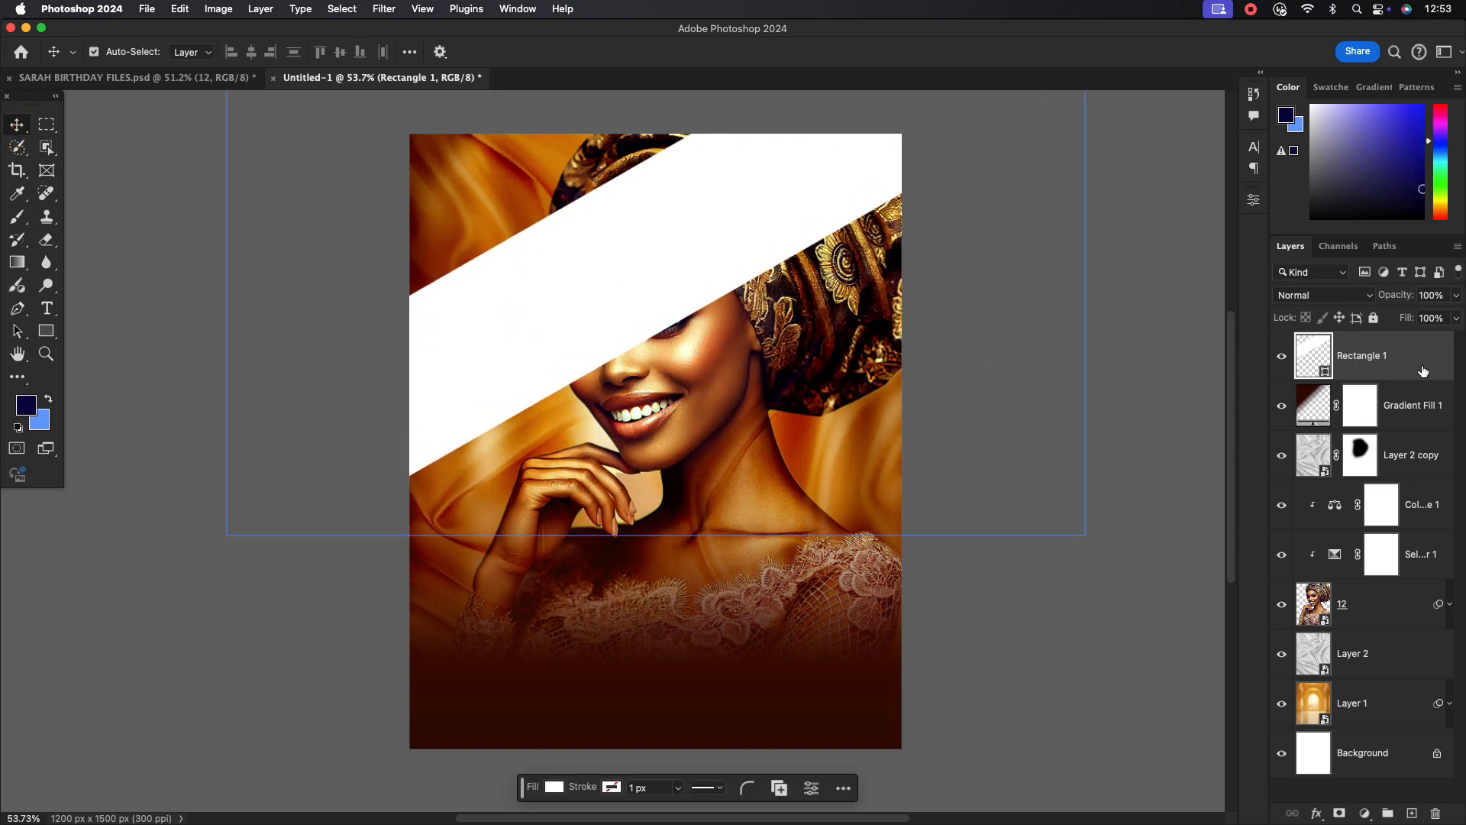
pyautogui.click(1457, 295)
pyautogui.moveTo(1451, 318); pyautogui.dragTo(1434, 318)
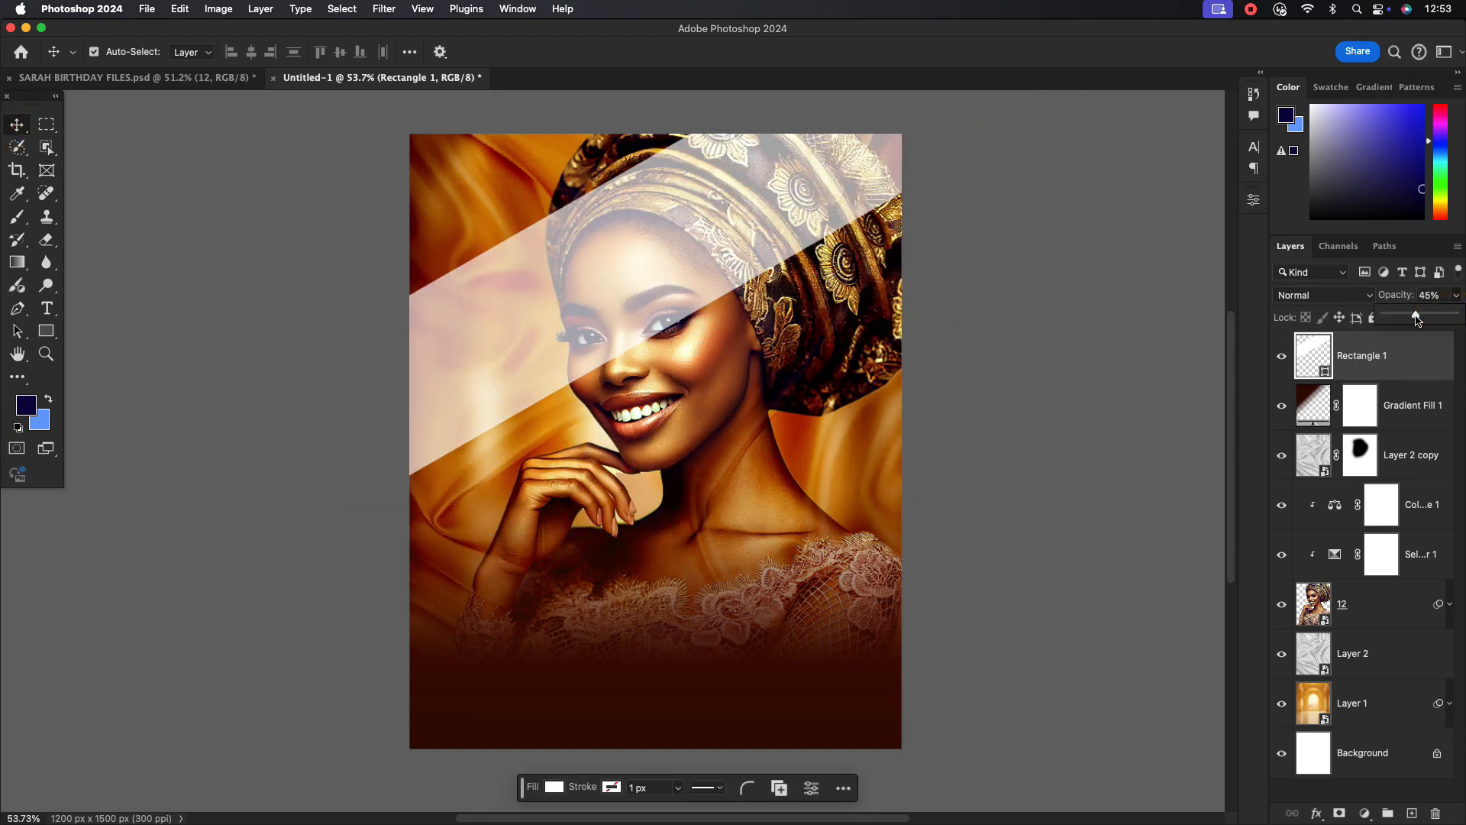
pyautogui.click(1401, 362)
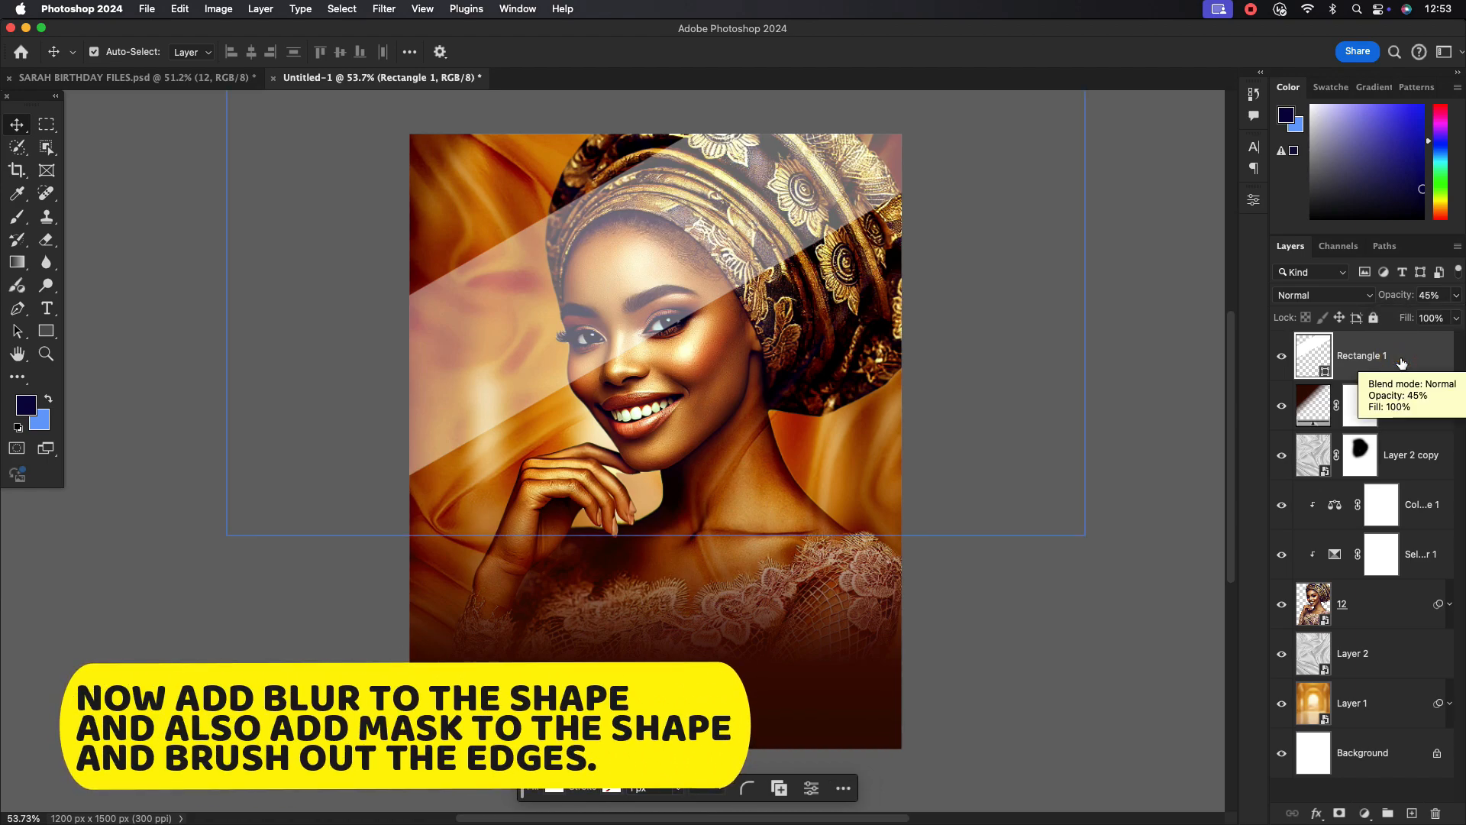
# Convert the diagonal rectangle to a smart object and apply a Gaussian Blur with a 1.3-pixel radius.
pyautogui.click(1401, 359)
pyautogui.click(384, 9)
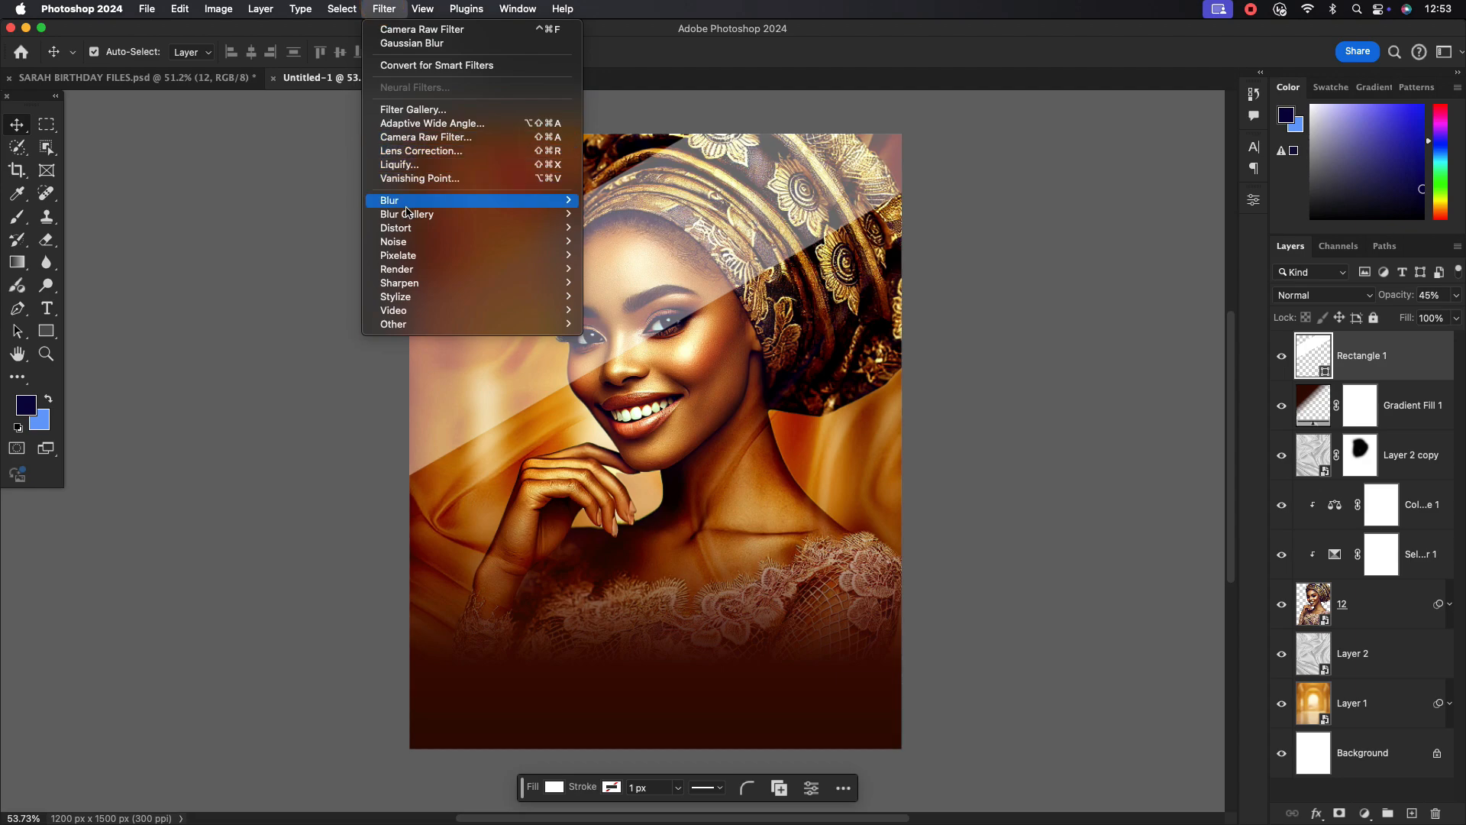
pyautogui.moveTo(407, 216)
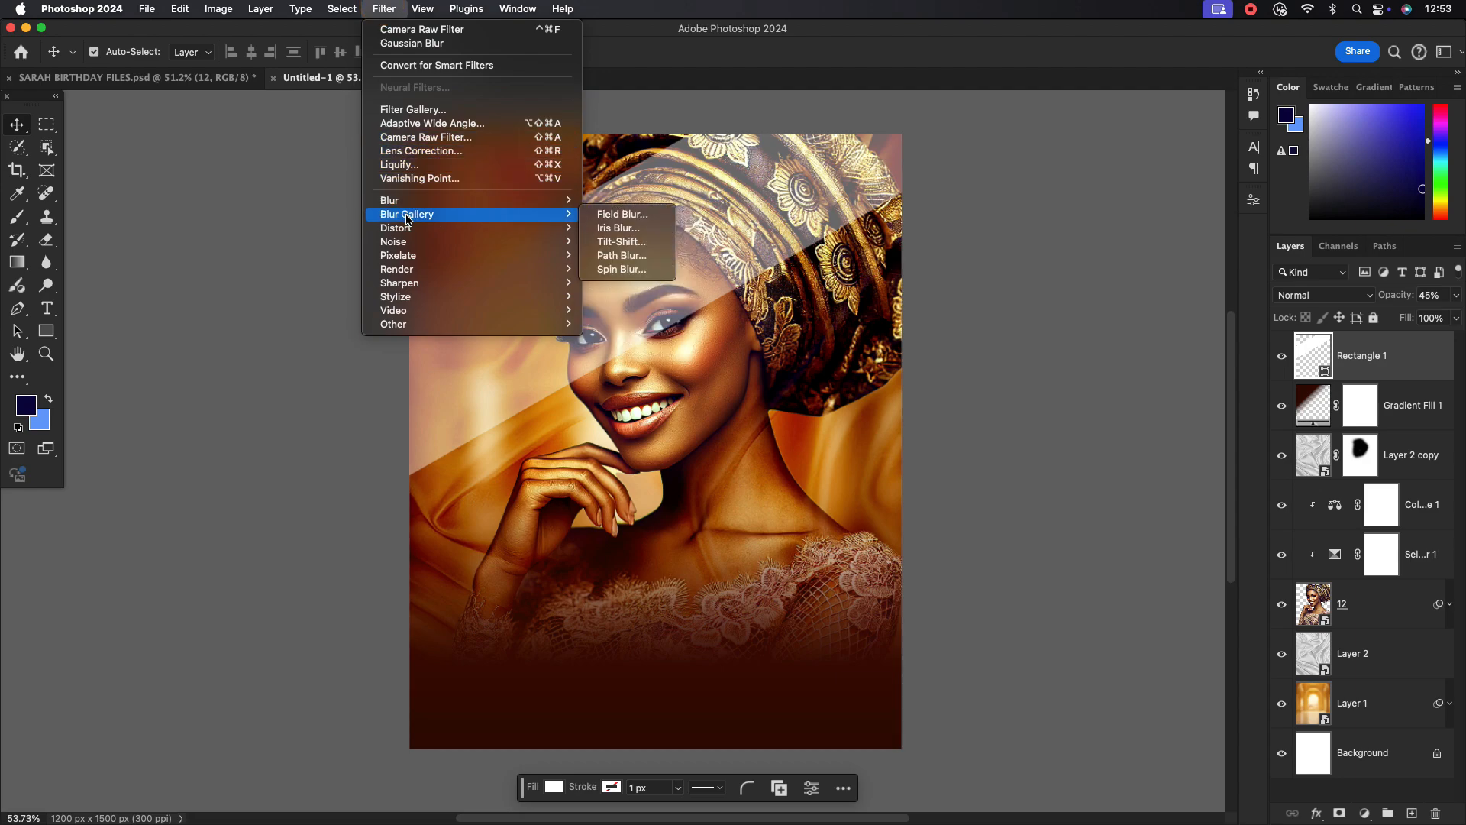
pyautogui.click(617, 239)
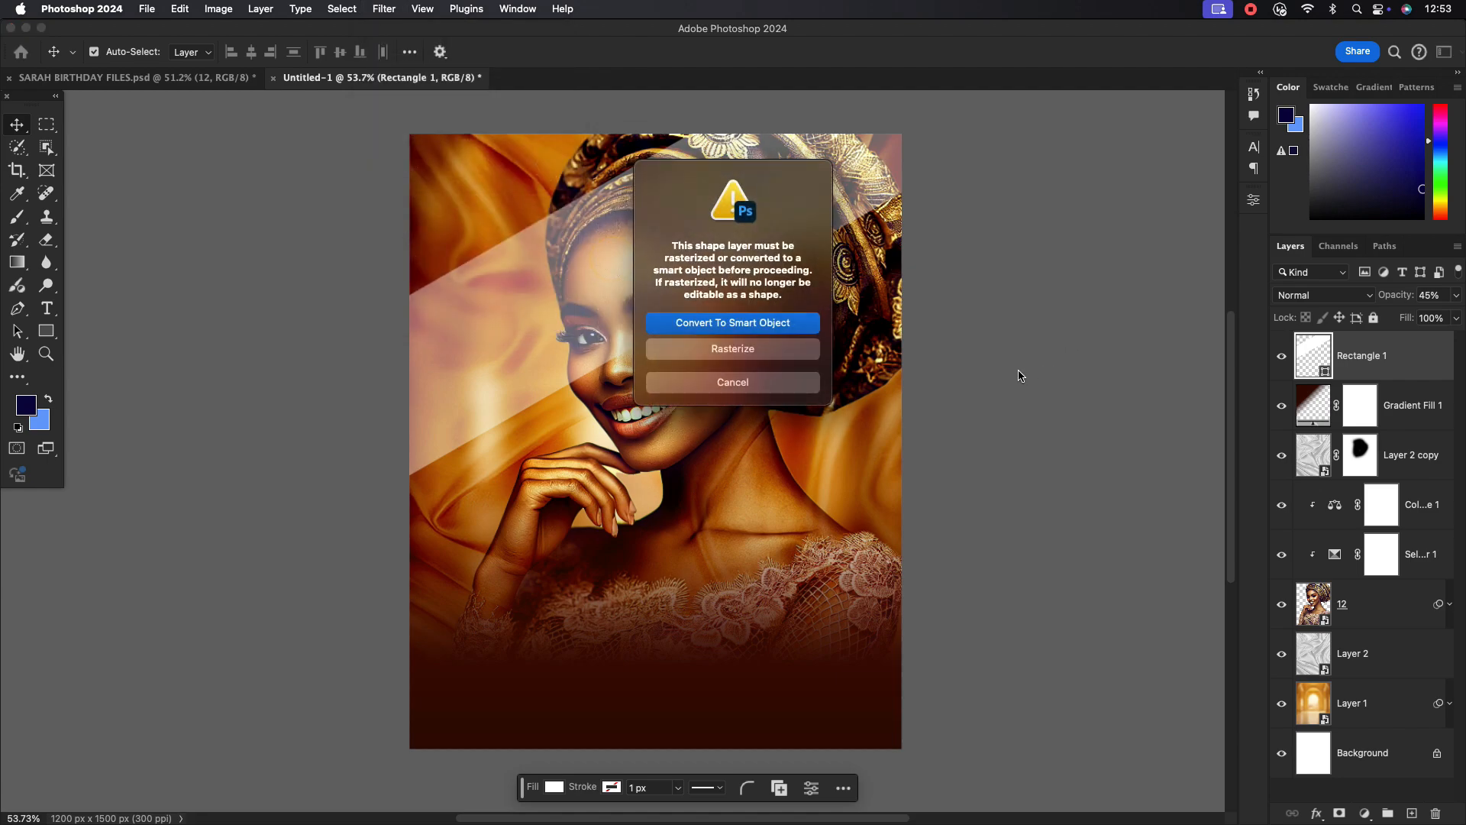
pyautogui.click(763, 330)
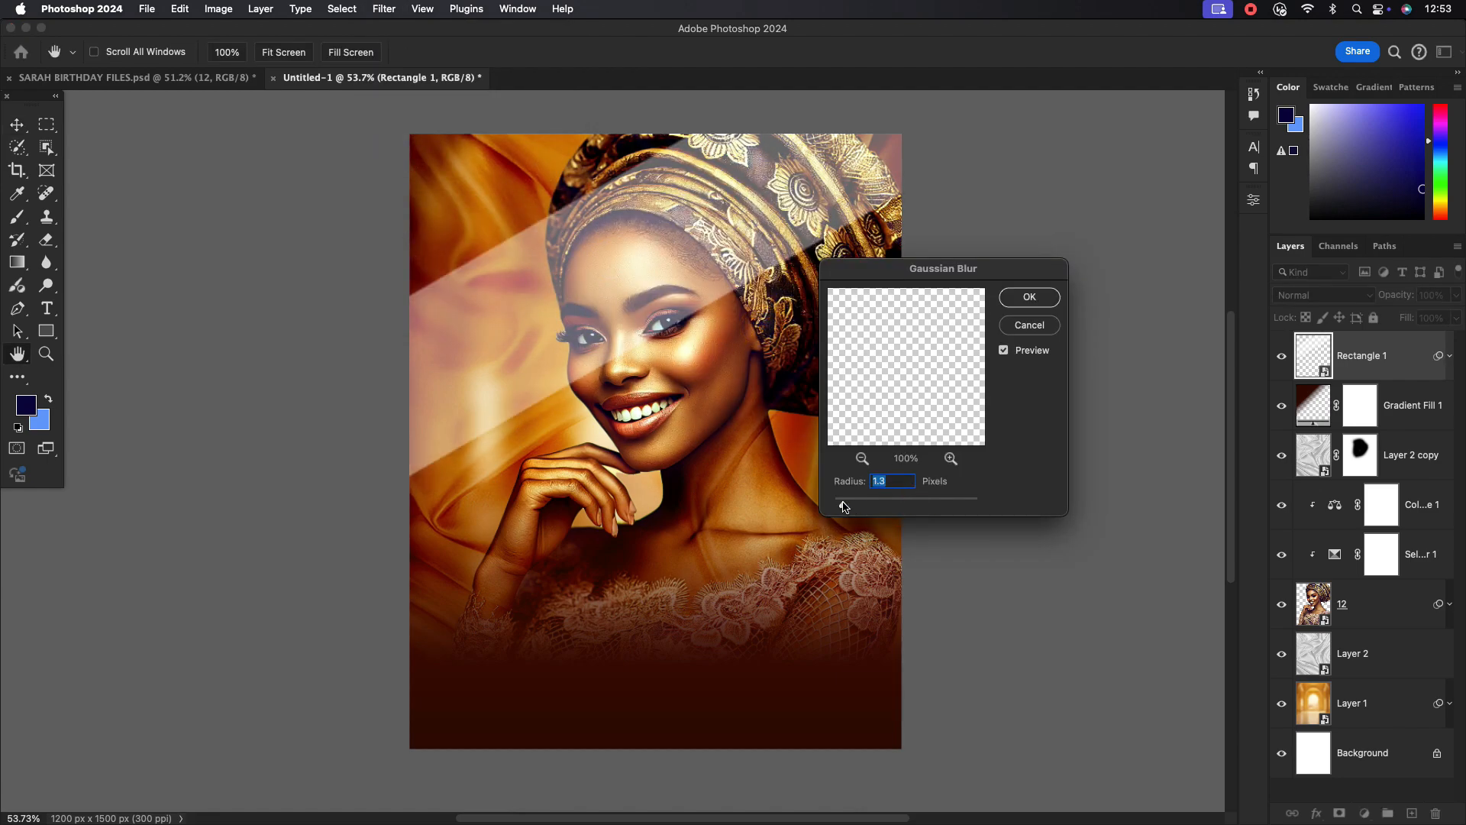
pyautogui.click(1024, 307)
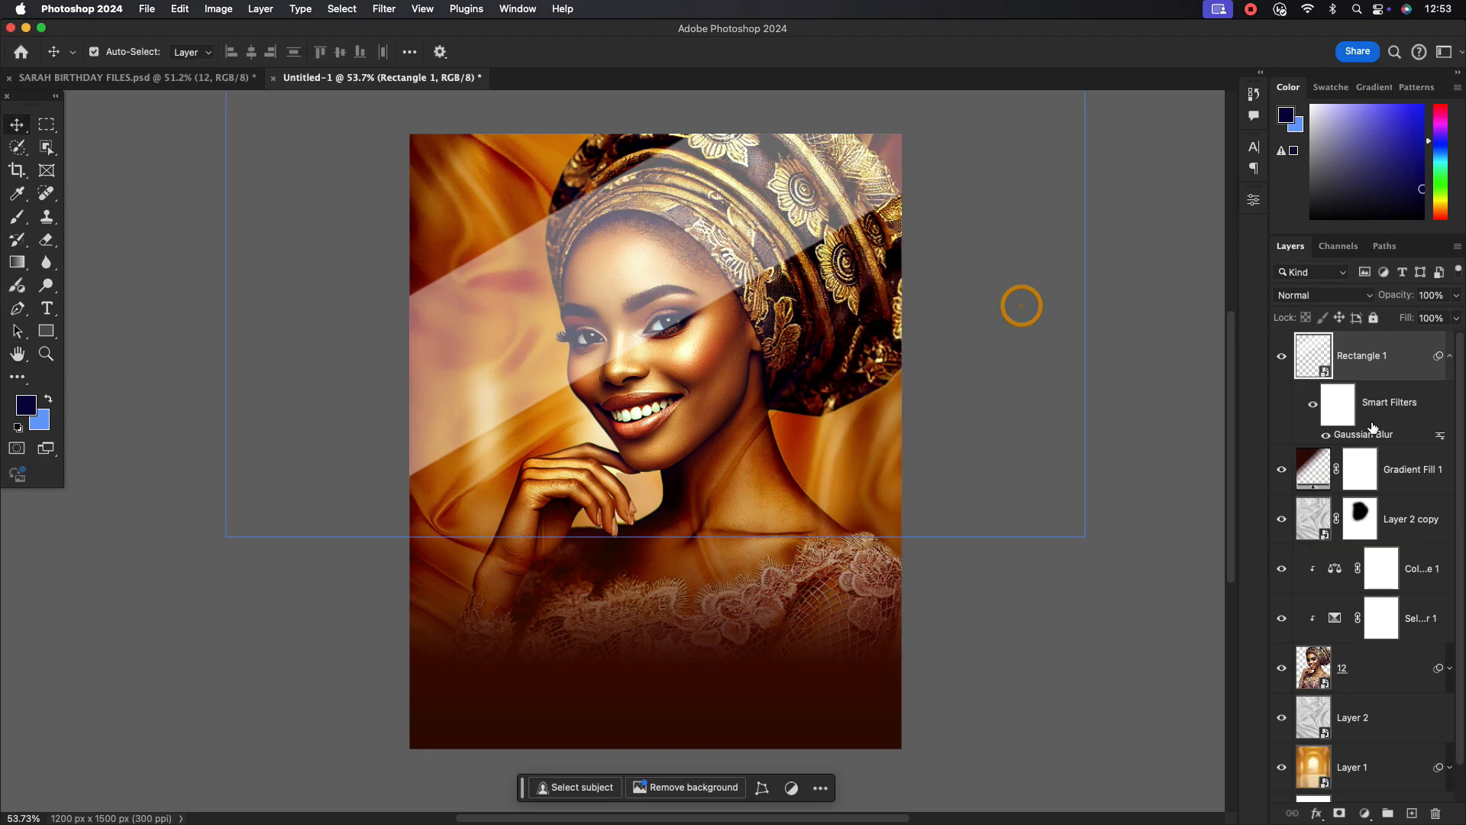
# Add a layer mask to the blurred rectangle and target the mask for painting.
pyautogui.click(1387, 811)
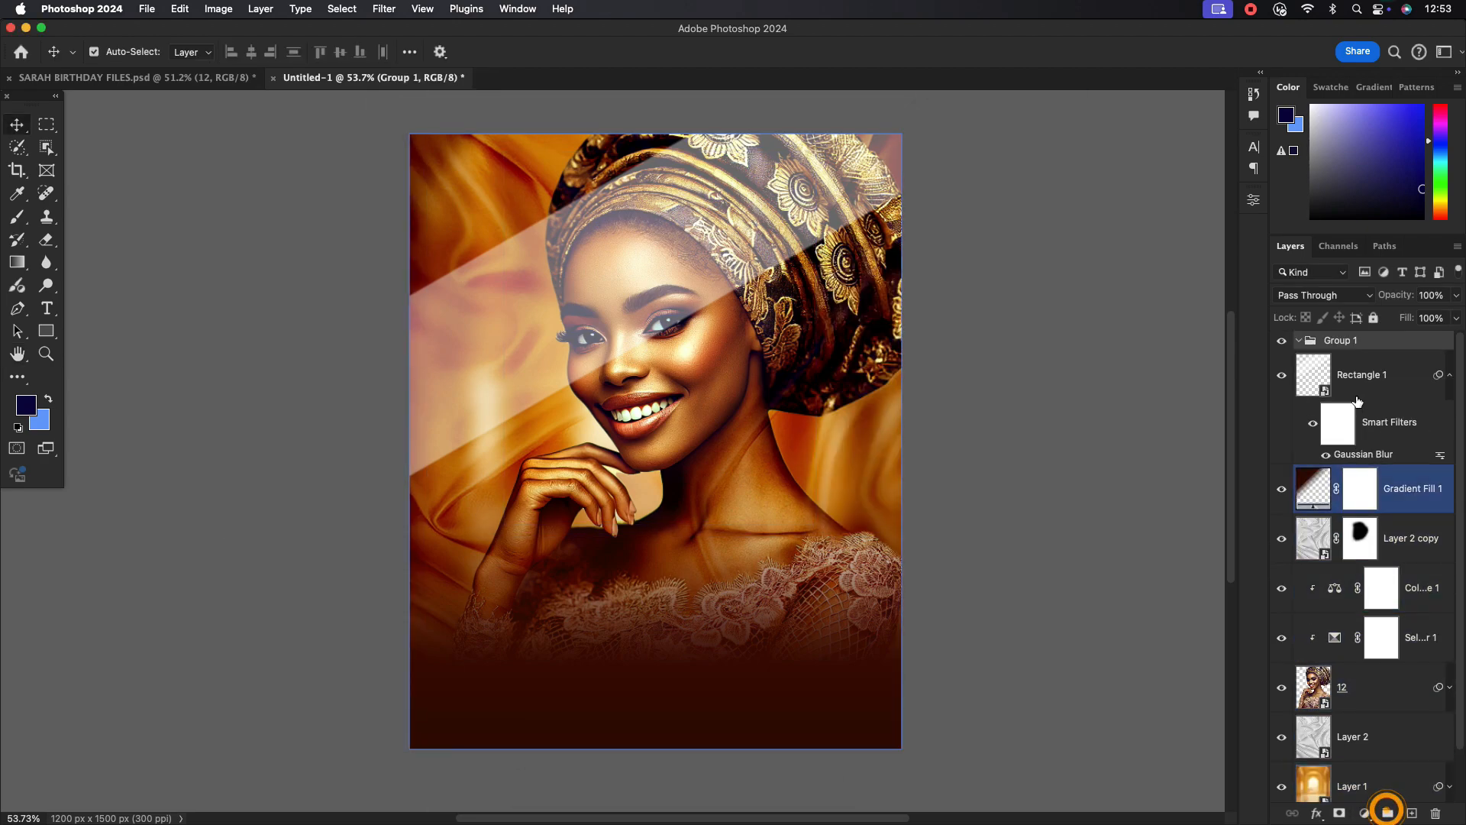
pyautogui.press('super+z')
pyautogui.click(1389, 355)
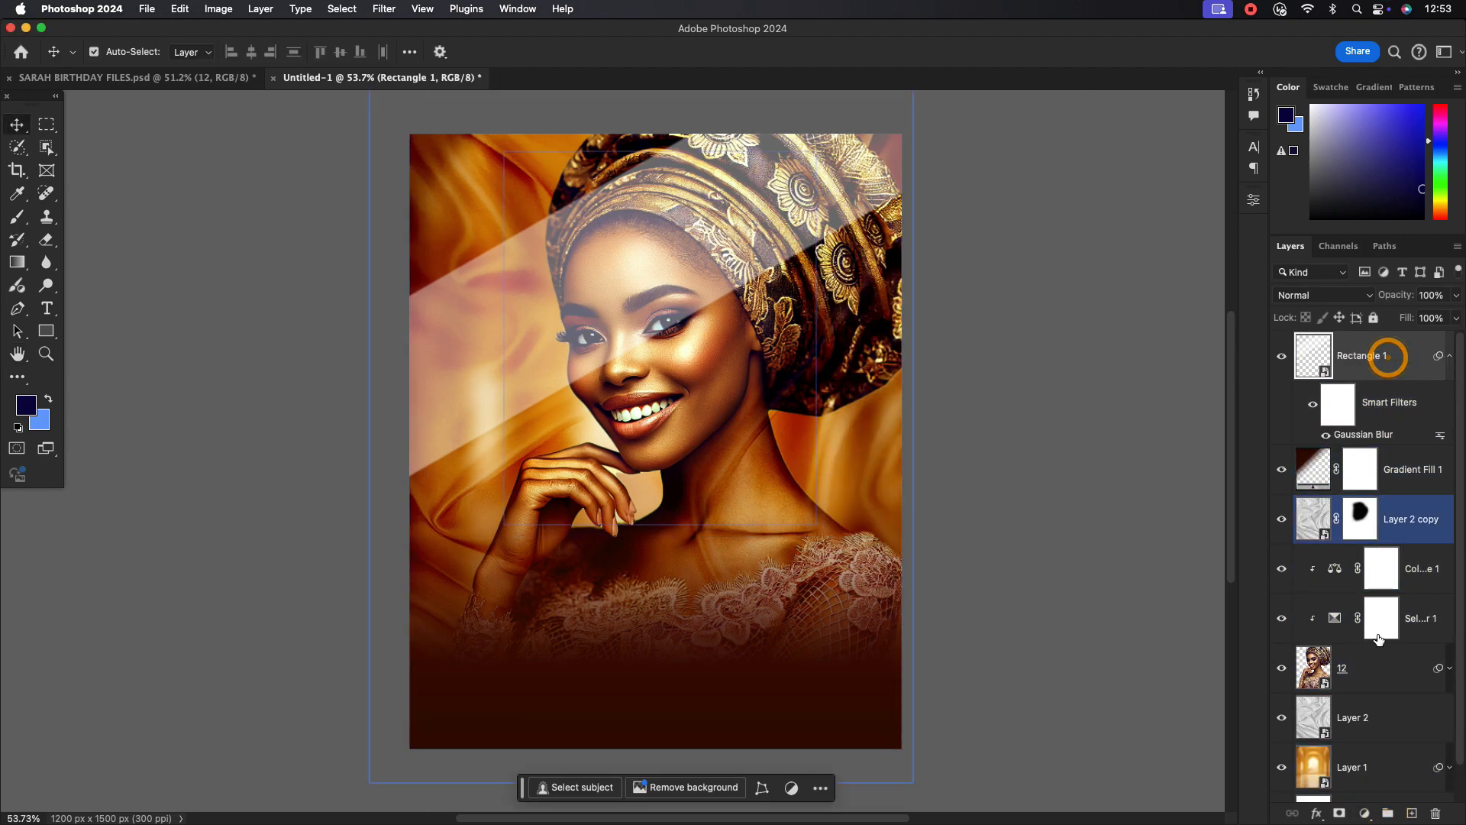
pyautogui.click(1340, 814)
pyautogui.click(1366, 356)
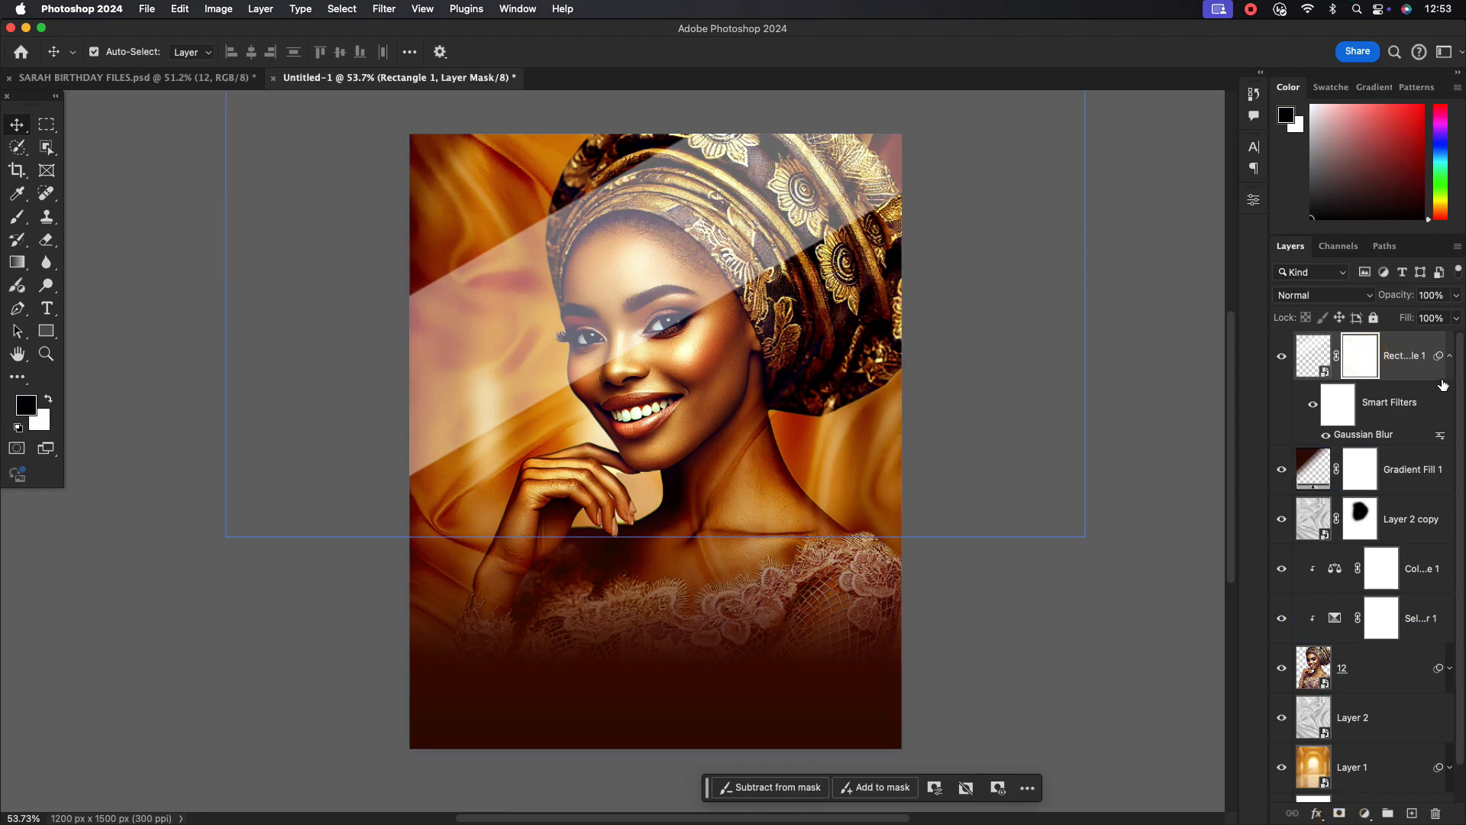
pyautogui.click(1359, 359)
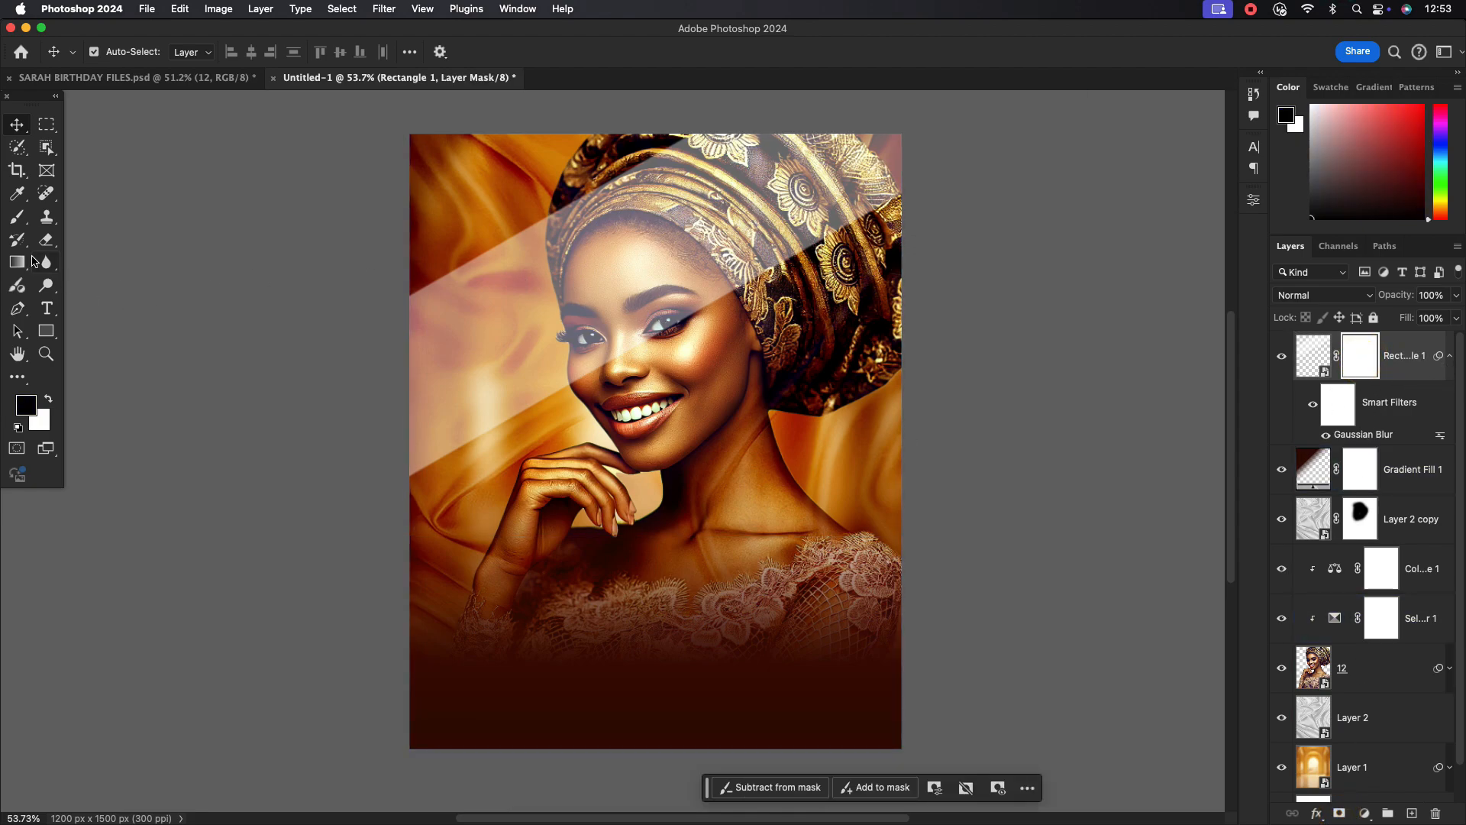
# Paint black on the rectangle's mask with an enlarged soft brush to fade the band's upper edge into the background.
pyautogui.click(18, 219)
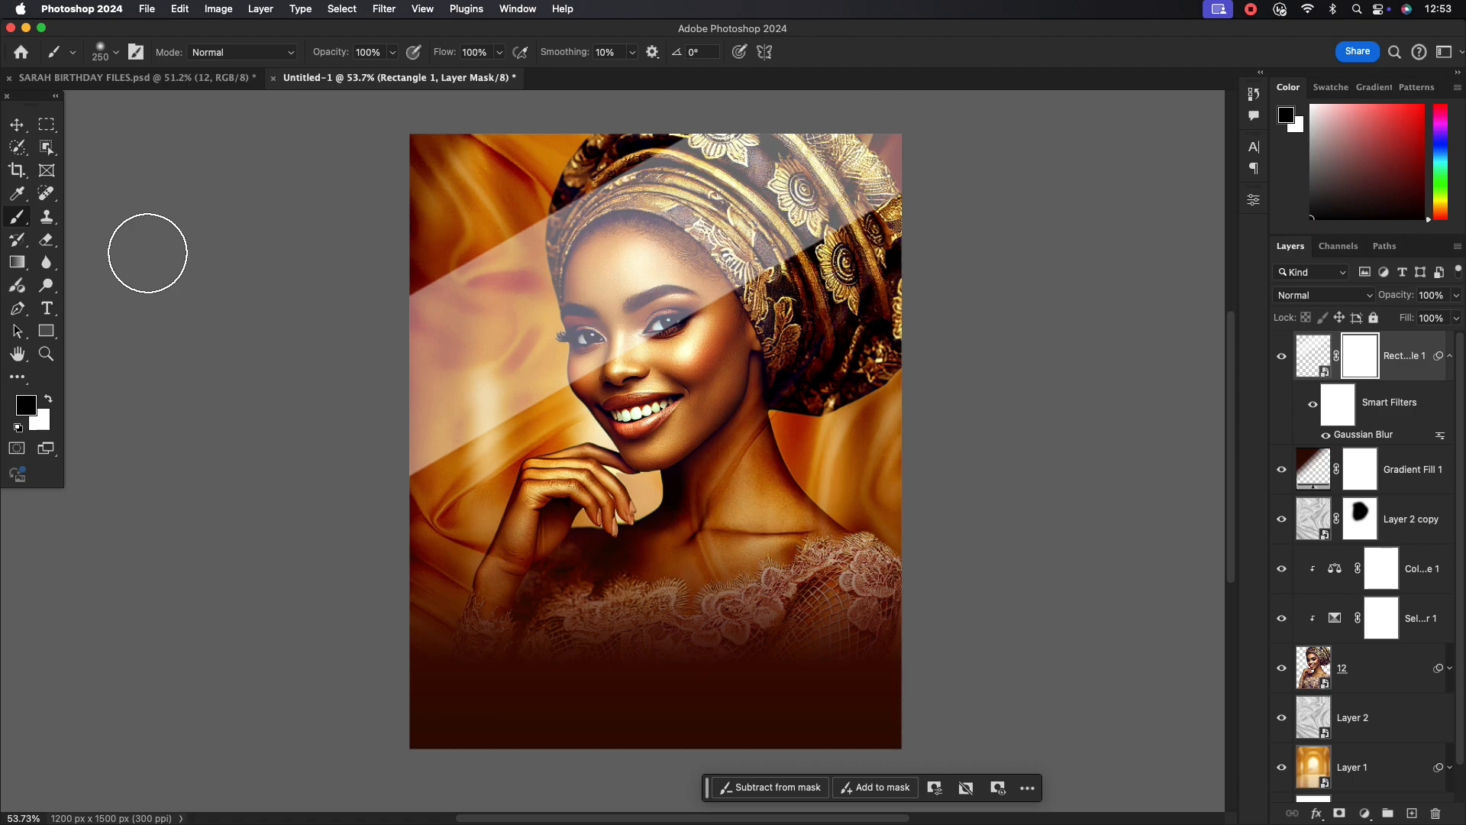
pyautogui.press(']')
pyautogui.press(']')
pyautogui.press(']')
pyautogui.press(']')
pyautogui.press(']')
pyautogui.moveTo(415, 214)
pyautogui.mouseDown()
pyautogui.moveTo(381, 283)
pyautogui.moveTo(455, 228)
pyautogui.moveTo(362, 316)
pyautogui.moveTo(476, 263)
pyautogui.moveTo(511, 217)
pyautogui.moveTo(626, 172)
pyautogui.moveTo(621, 188)
pyautogui.moveTo(708, 125)
pyautogui.moveTo(896, 80)
pyautogui.moveTo(597, 211)
pyautogui.moveTo(559, 254)
pyautogui.moveTo(458, 288)
pyautogui.moveTo(351, 370)
pyautogui.moveTo(321, 423)
pyautogui.moveTo(343, 375)
pyautogui.moveTo(332, 417)
pyautogui.moveTo(335, 383)
pyautogui.moveTo(556, 209)
pyautogui.moveTo(681, 156)
pyautogui.moveTo(868, 110)
pyautogui.moveTo(754, 181)
pyautogui.moveTo(757, 170)
pyautogui.moveTo(689, 176)
pyautogui.moveTo(535, 242)
pyautogui.moveTo(183, 461)
pyautogui.mouseUp()
# Duplicate the faded light streak onto the dark lower area and rotate the copy to about -174.74° so it rises diagonally across the dress.
pyautogui.click(19, 125)
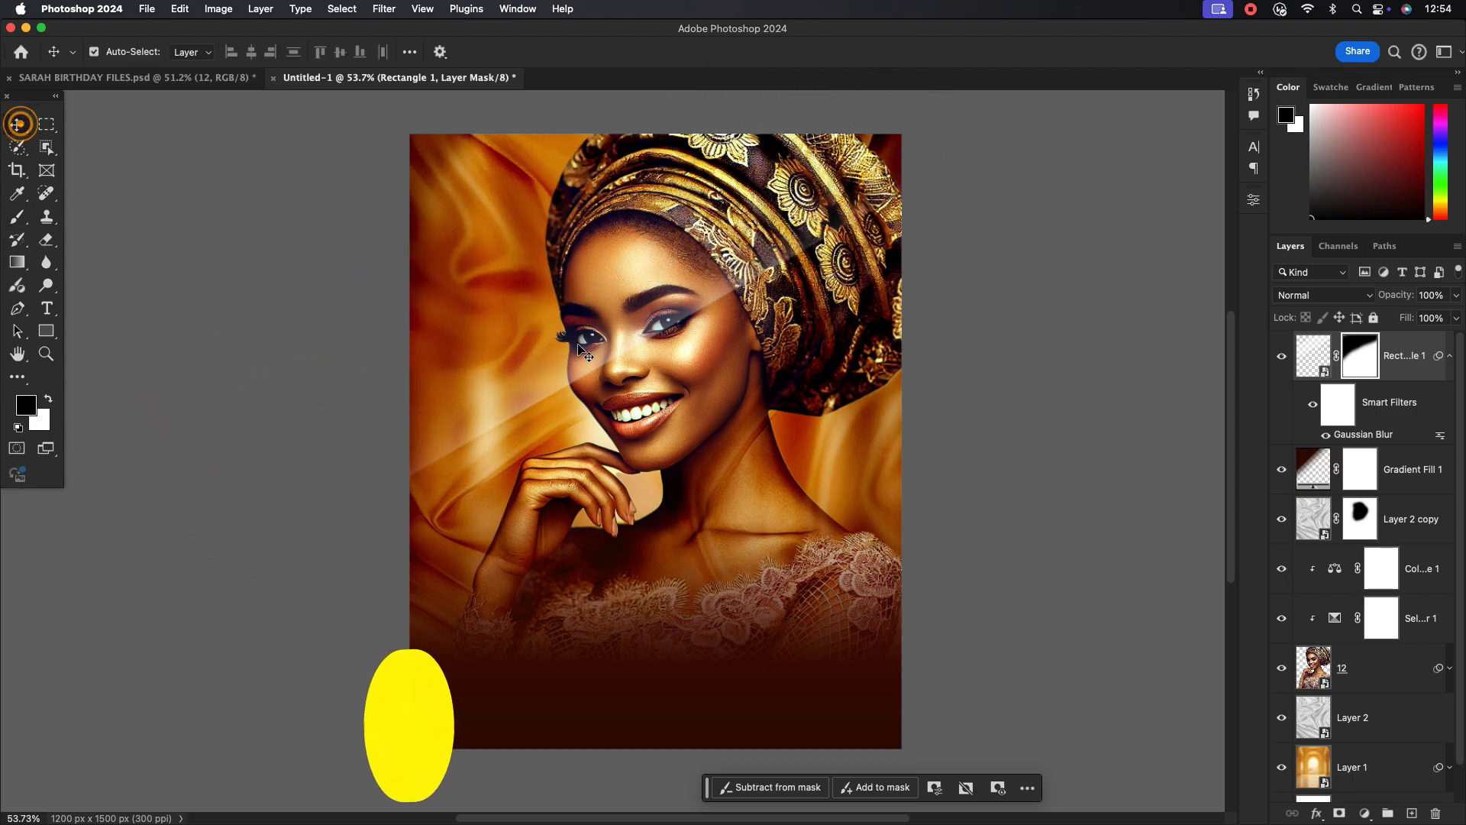
pyautogui.moveTo(602, 346); pyautogui.dragTo(695, 640)
pyautogui.hotkey('ctrl', 't')
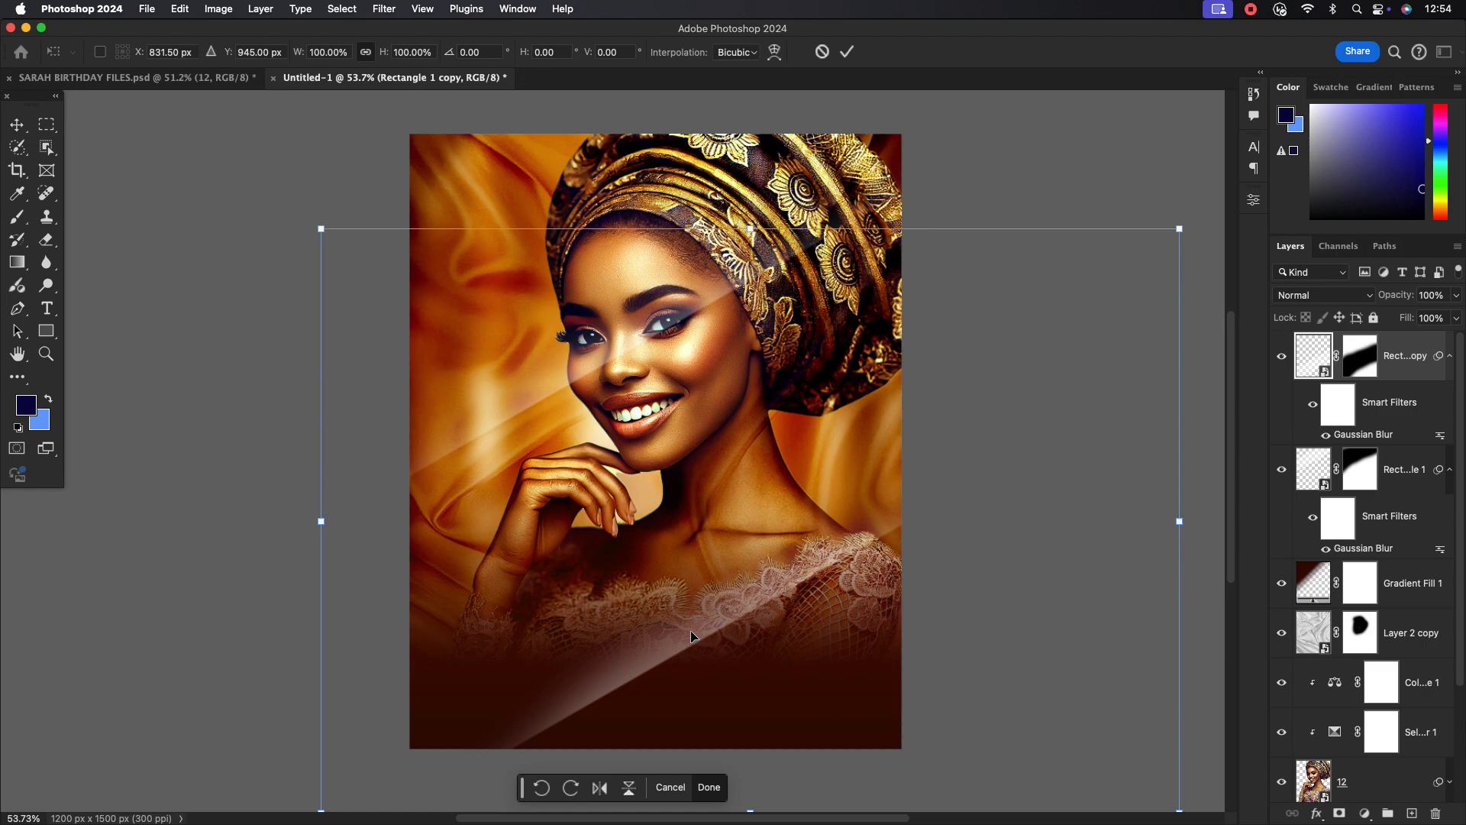
pyautogui.moveTo(1203, 198); pyautogui.dragTo(539, 634)
pyautogui.moveTo(722, 489); pyautogui.dragTo(657, 679)
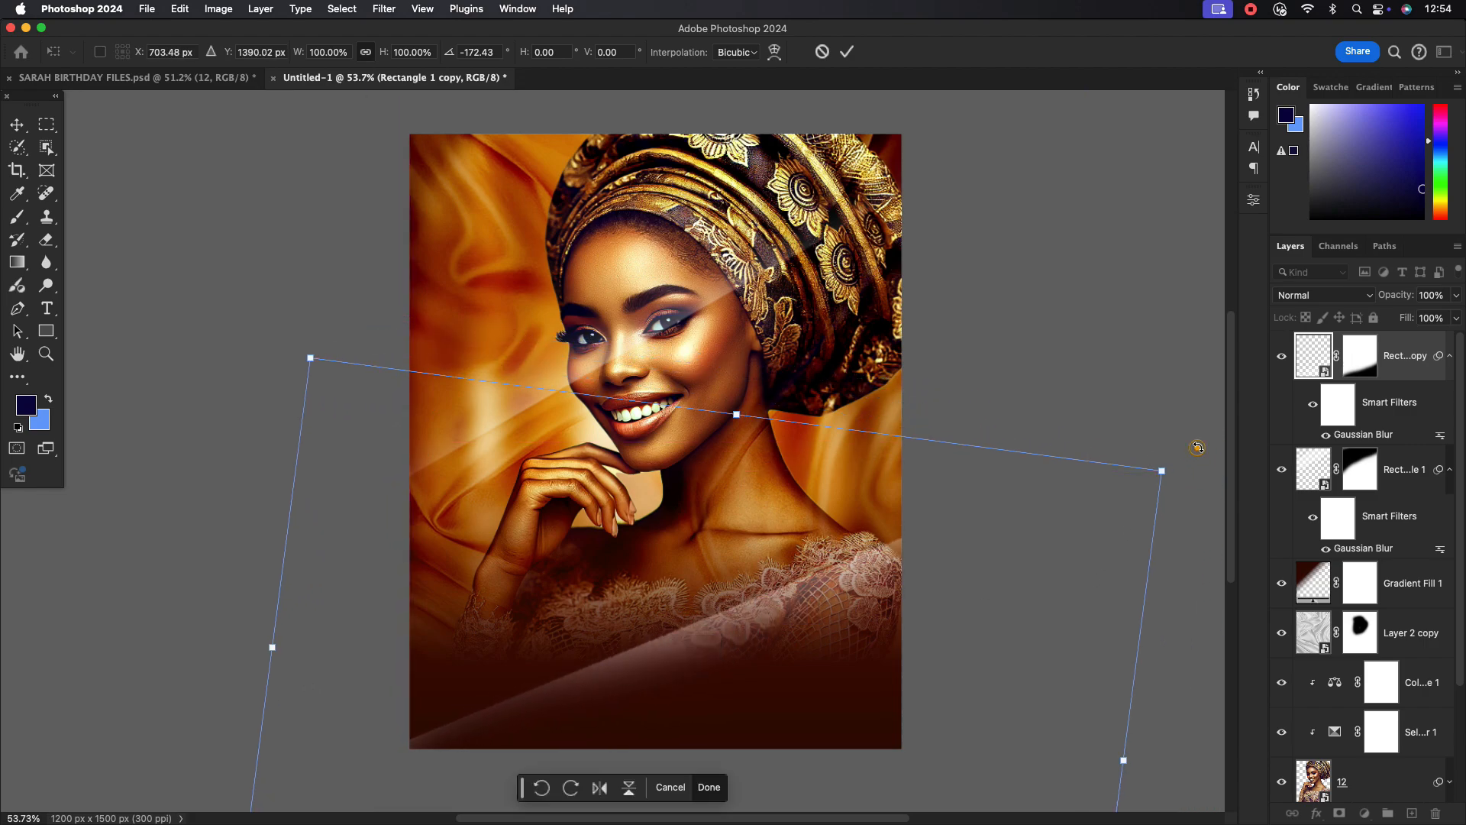
pyautogui.moveTo(1189, 452); pyautogui.dragTo(1184, 453)
pyautogui.moveTo(750, 624)
pyautogui.mouseDown()
pyautogui.moveTo(794, 614)
pyautogui.moveTo(778, 622)
pyautogui.mouseUp()
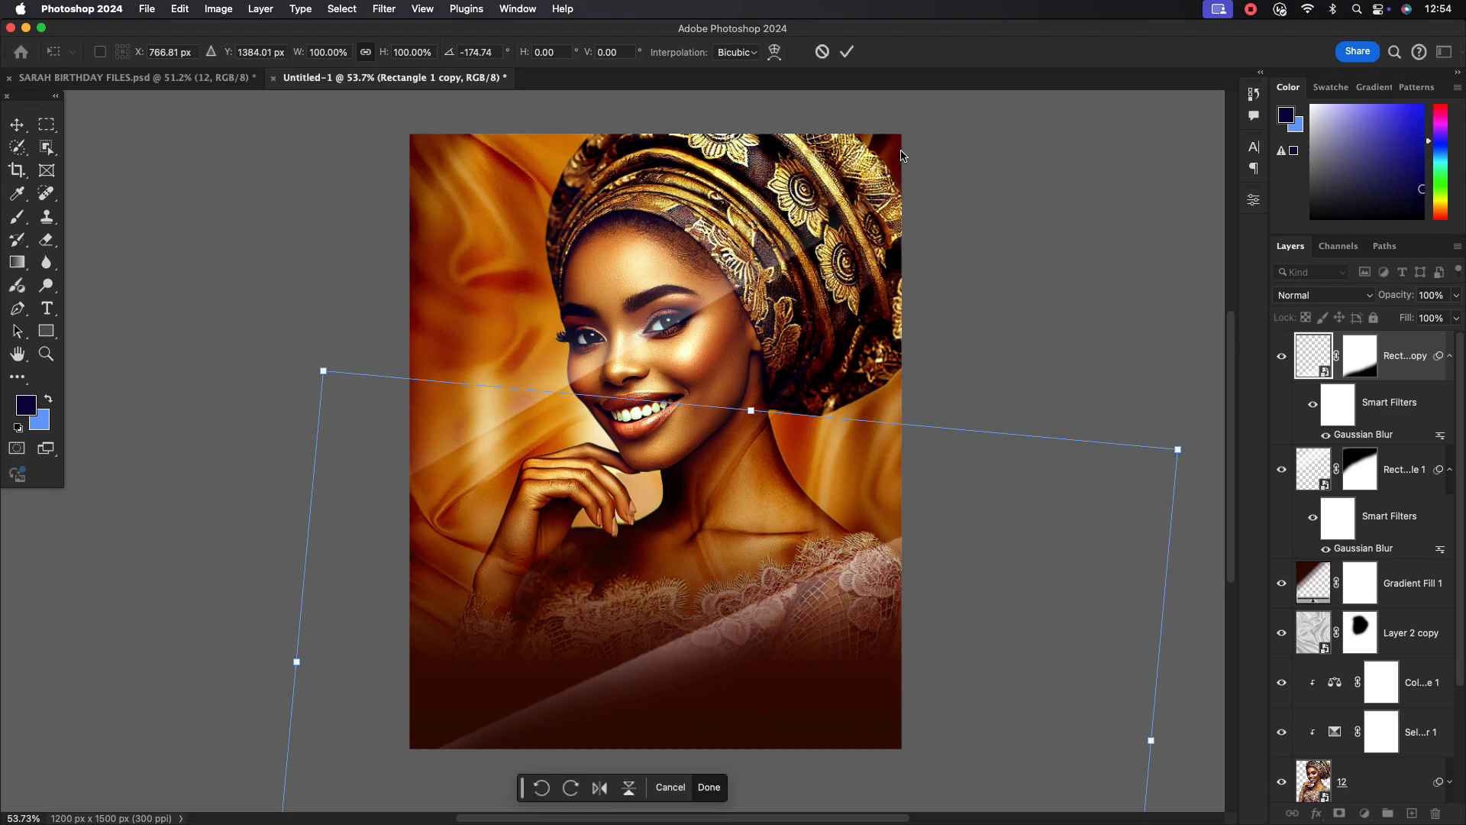
pyautogui.click(846, 54)
# Lower the copied streak's fill to 60% and deselect the layer.
pyautogui.click(1395, 353)
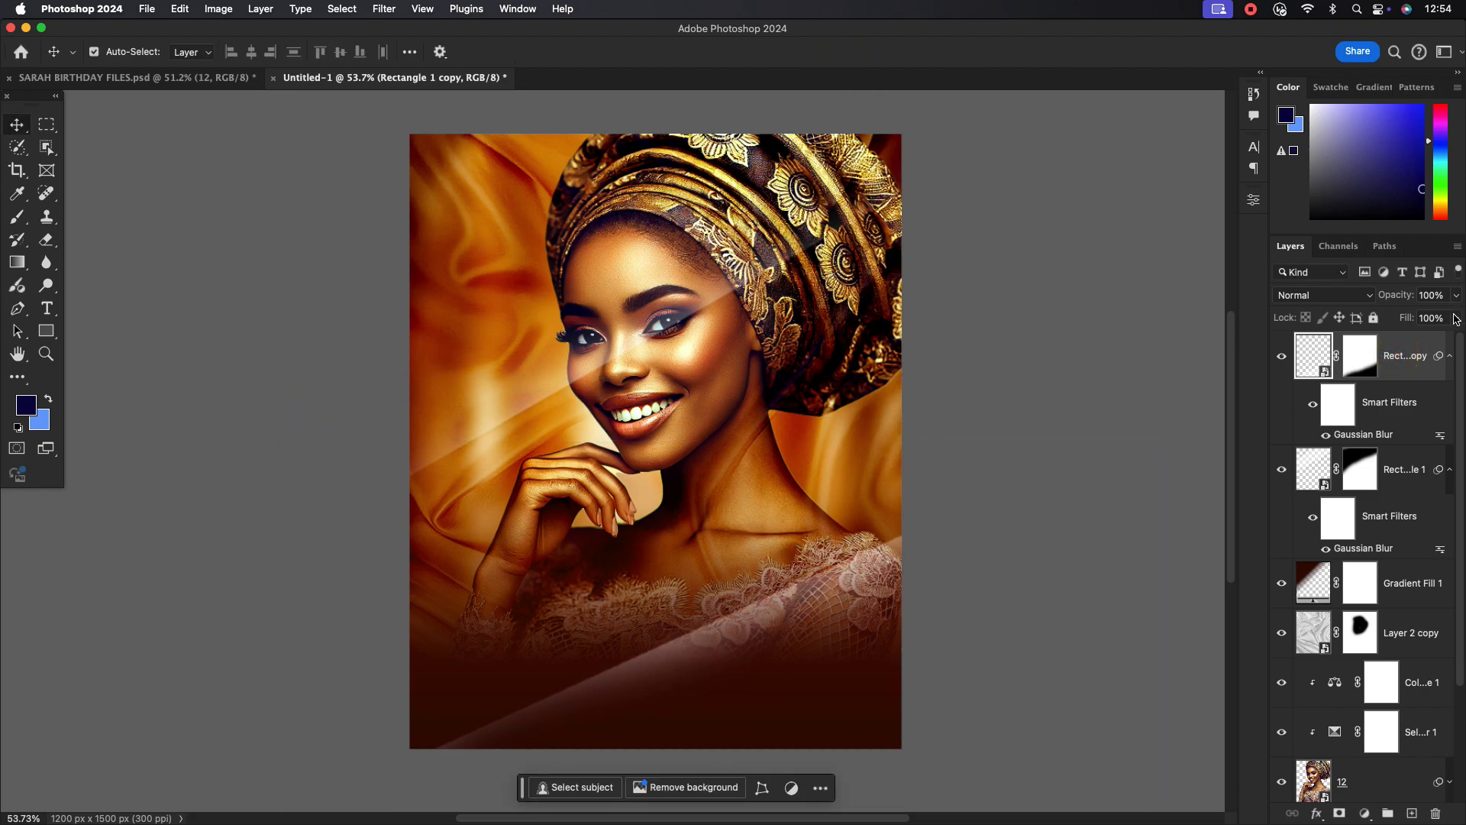
pyautogui.click(1455, 317)
pyautogui.moveTo(1454, 337); pyautogui.dragTo(1426, 337)
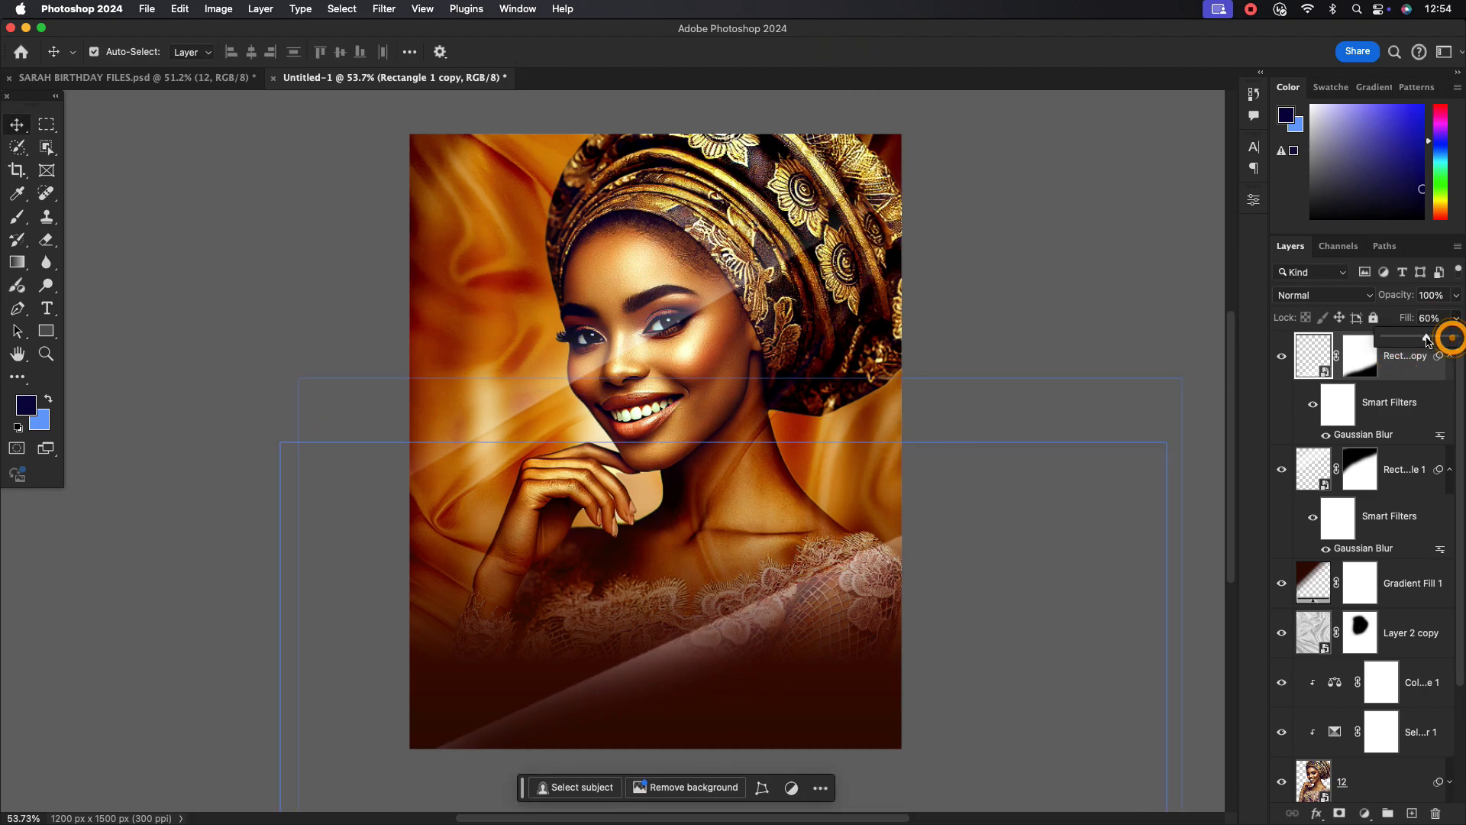
pyautogui.click(1102, 288)
pyautogui.scroll(2, 737, 452)
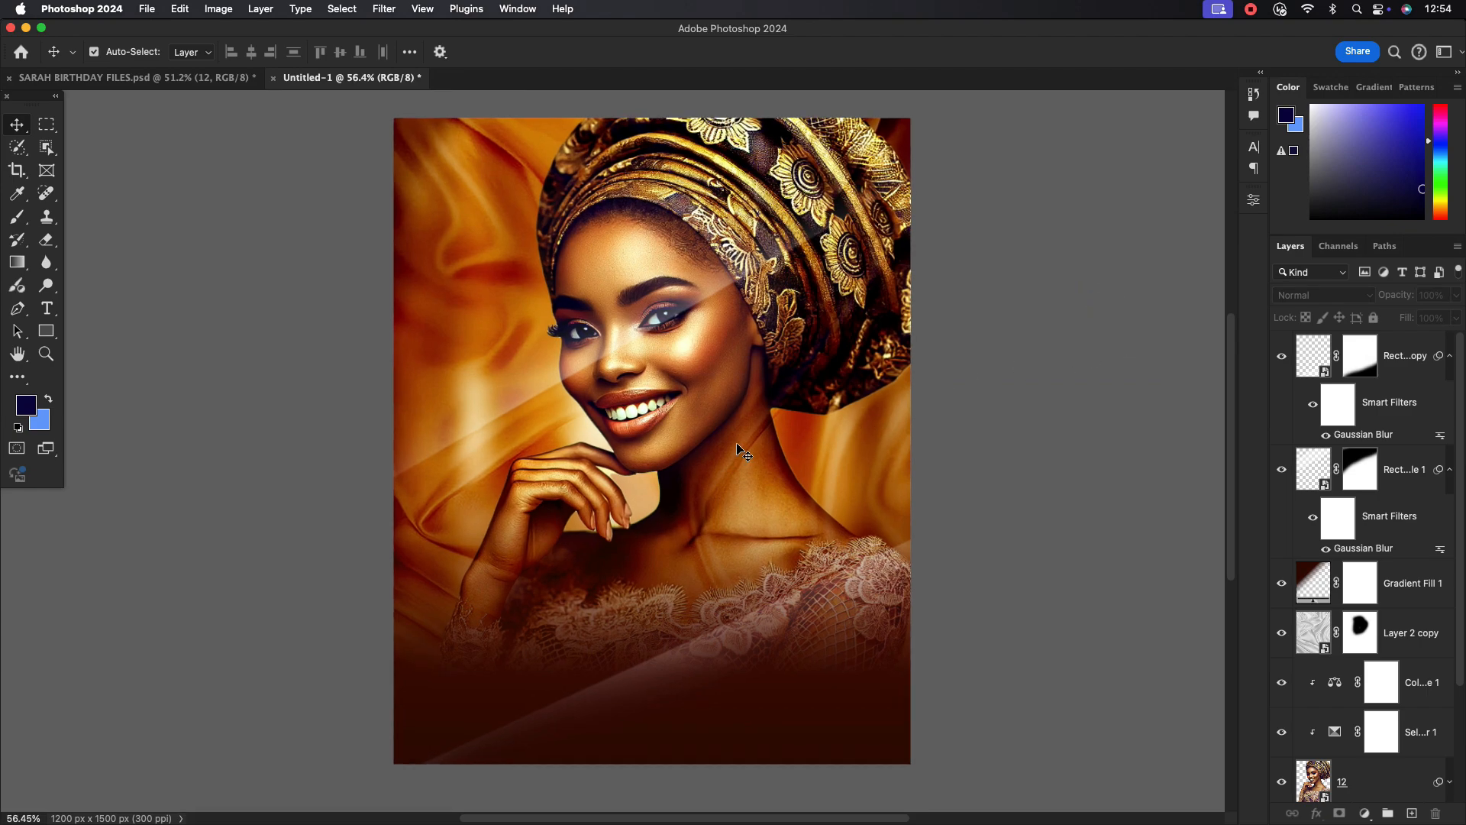
# Group all layers above the Background and rename the group DESIGN.
pyautogui.click(1406, 410)
pyautogui.click(1446, 463)
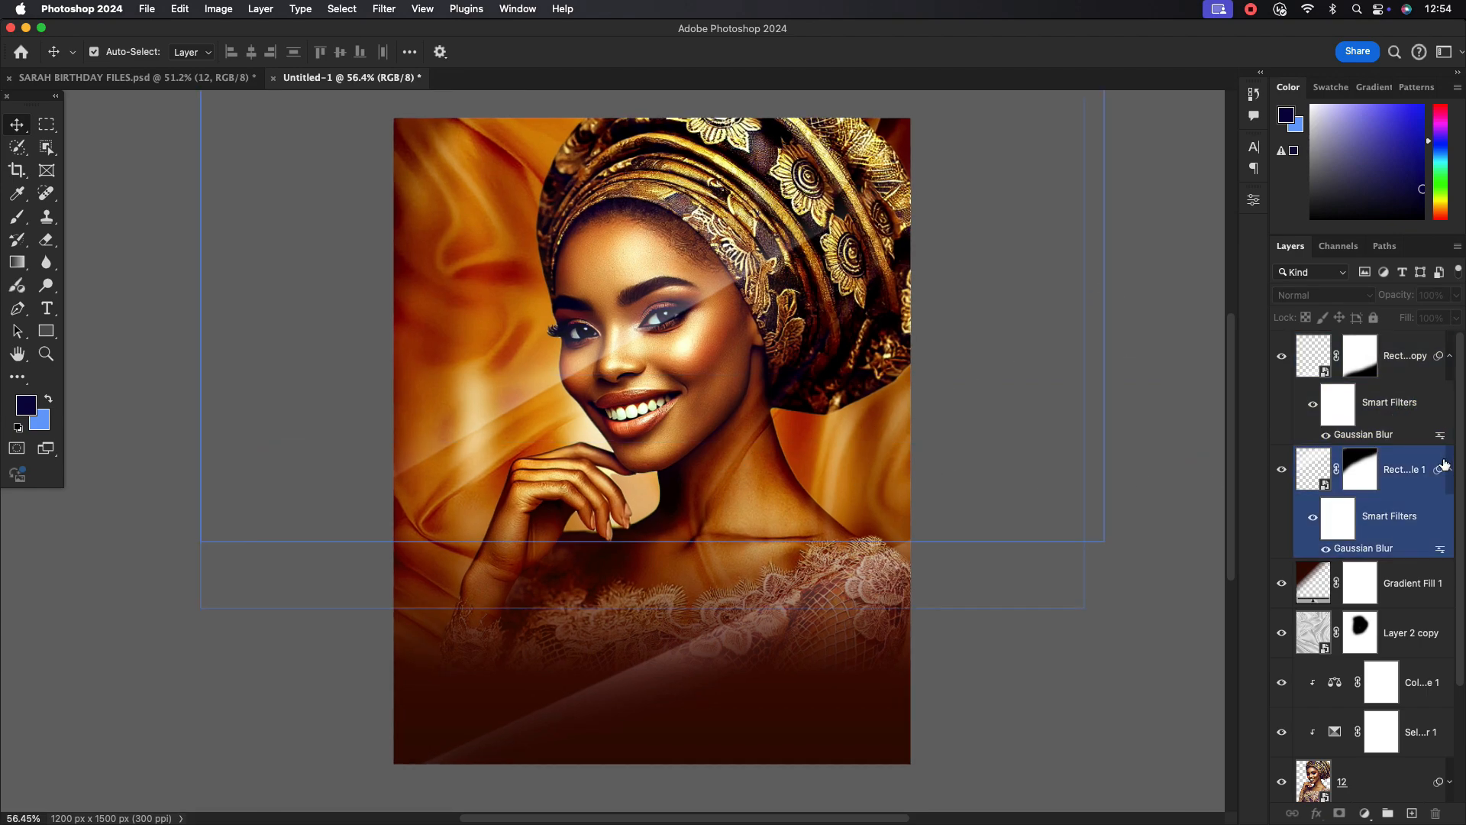
pyautogui.scroll(-3, 1446, 462)
pyautogui.click(1447, 463)
pyautogui.scroll(3, 1445, 466)
pyautogui.click(1443, 469)
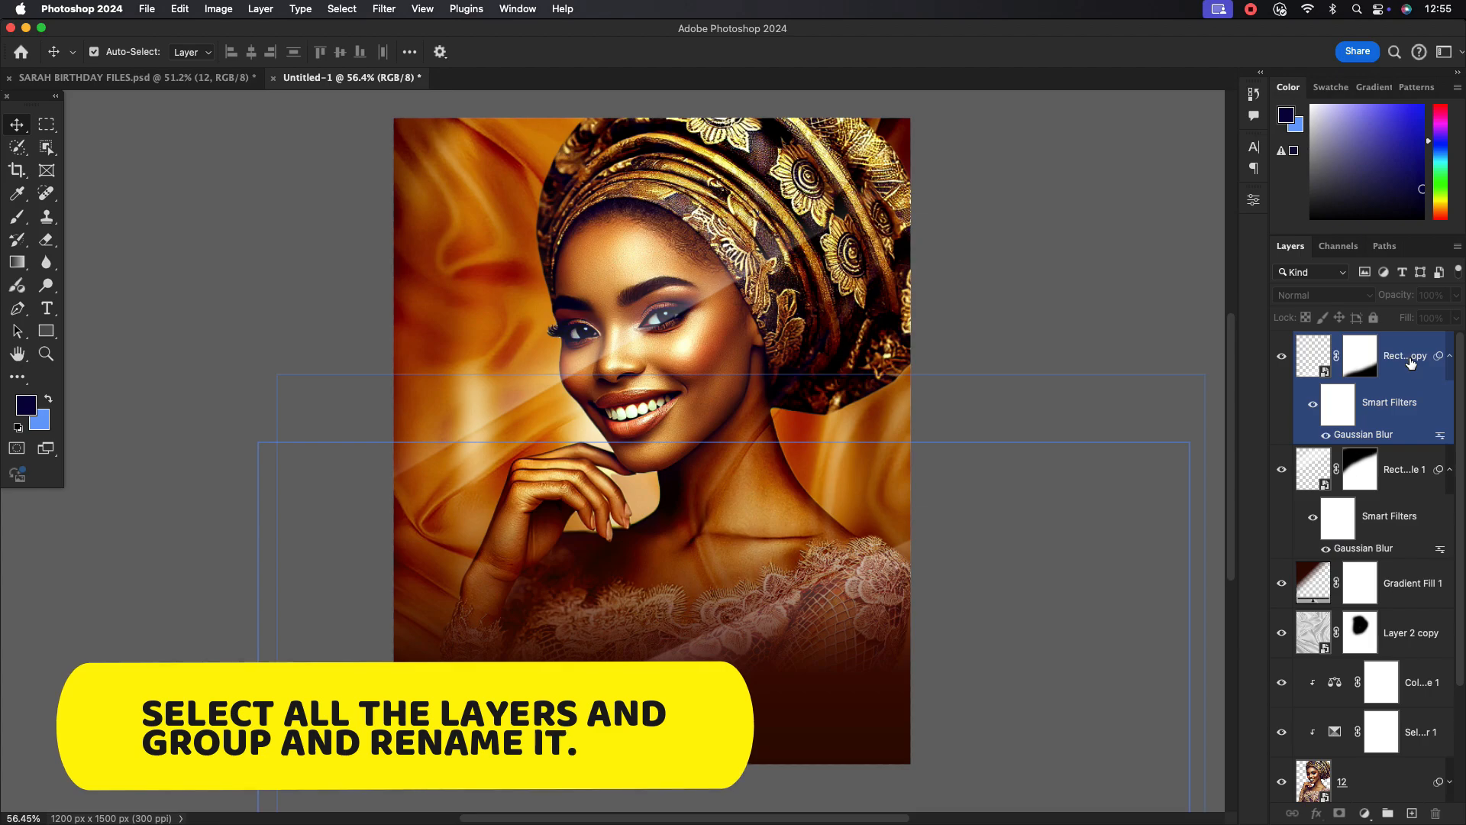
pyautogui.click(1411, 405)
pyautogui.scroll(-3, 1375, 580)
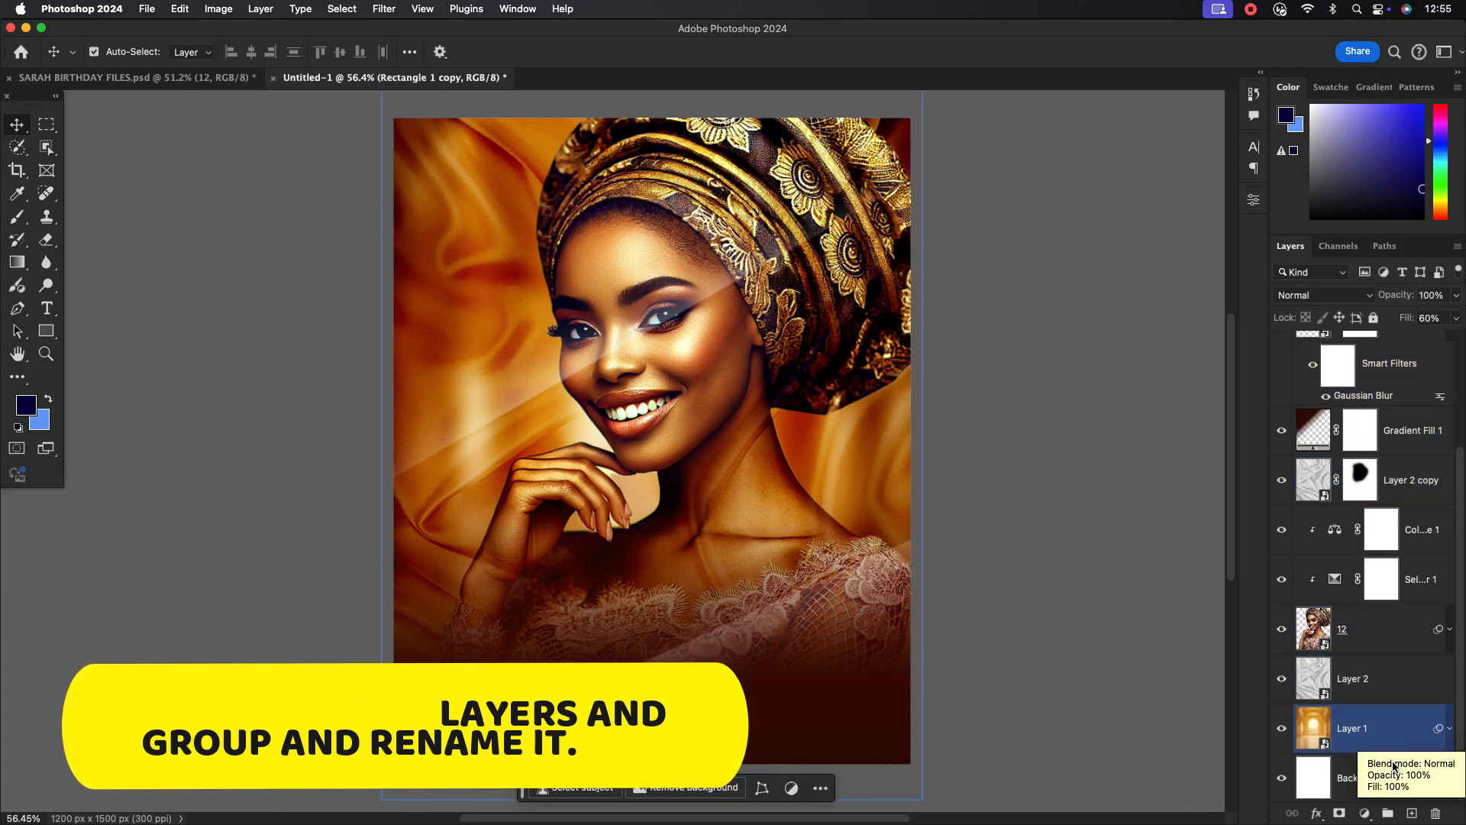
pyautogui.keyDown('shift'); pyautogui.click(1391, 728); pyautogui.keyUp('shift')
pyautogui.click(1387, 813)
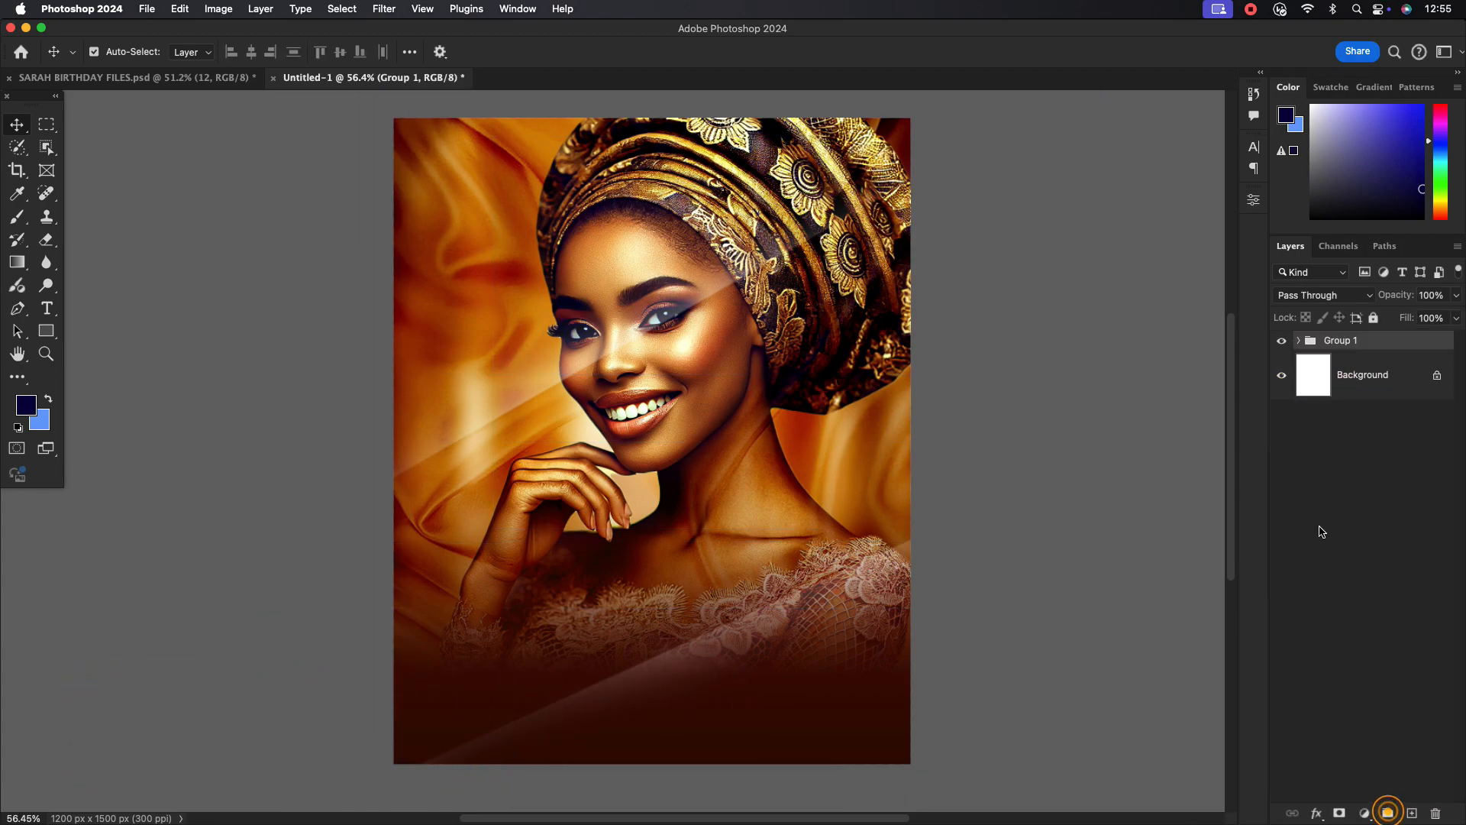
pyautogui.doubleClick(1341, 341)
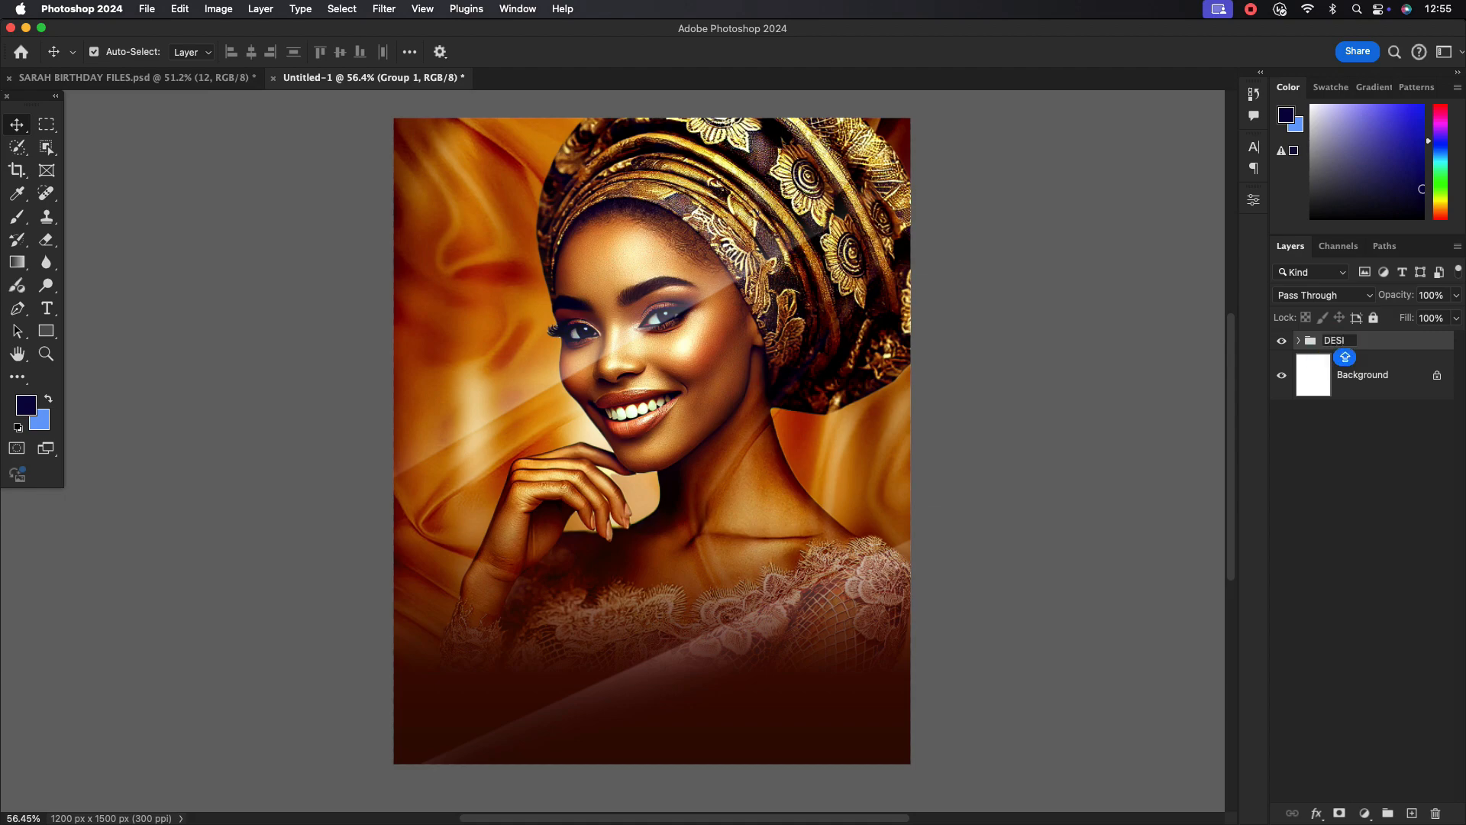
pyautogui.click(1413, 343)
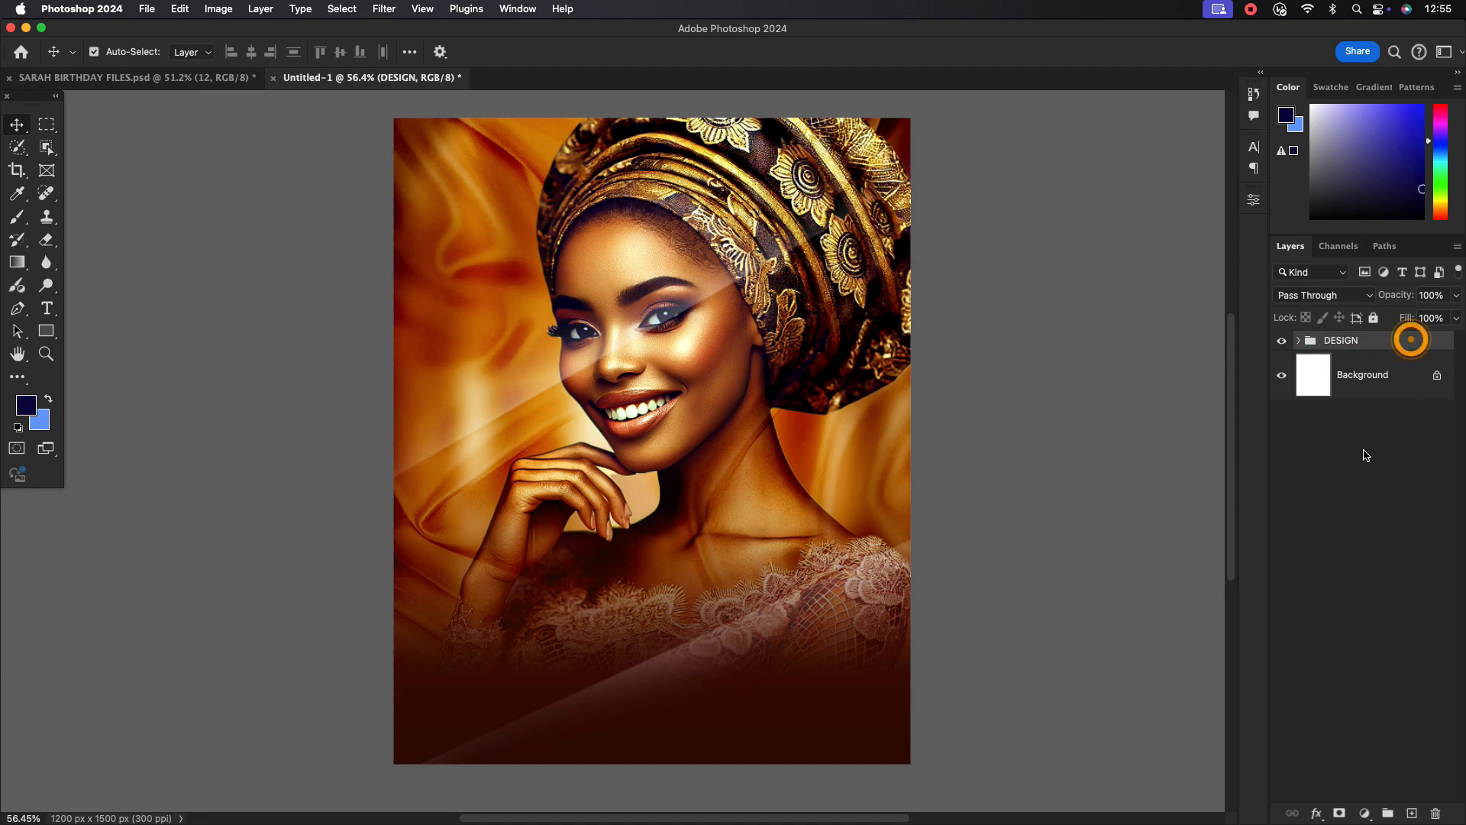
# Add a white text layer with the celebrant's first name in capitals on the dark area below the portrait.
pyautogui.click(1411, 813)
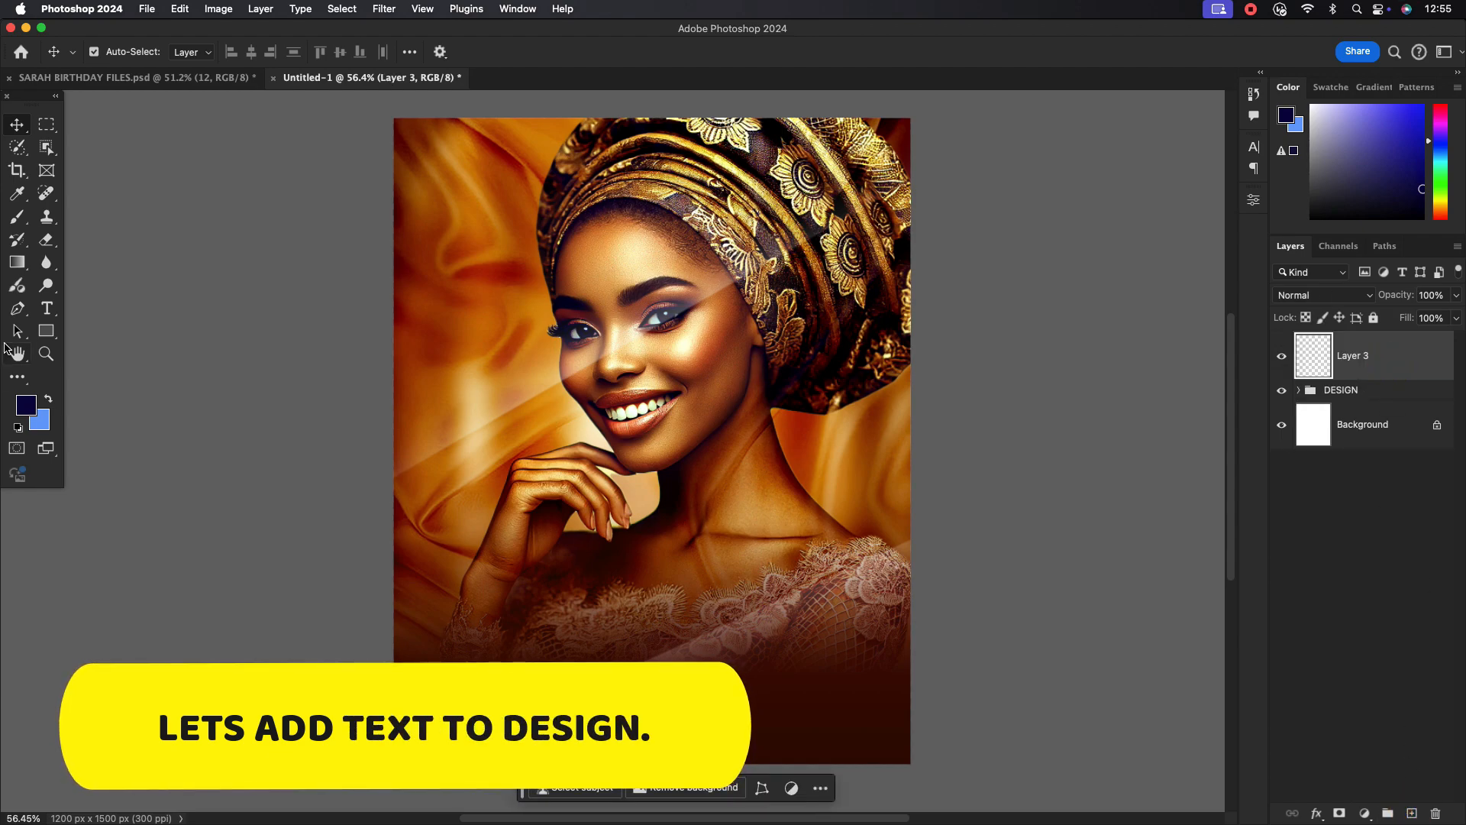
pyautogui.click(47, 308)
pyautogui.click(550, 653)
pyautogui.write('SARAH')
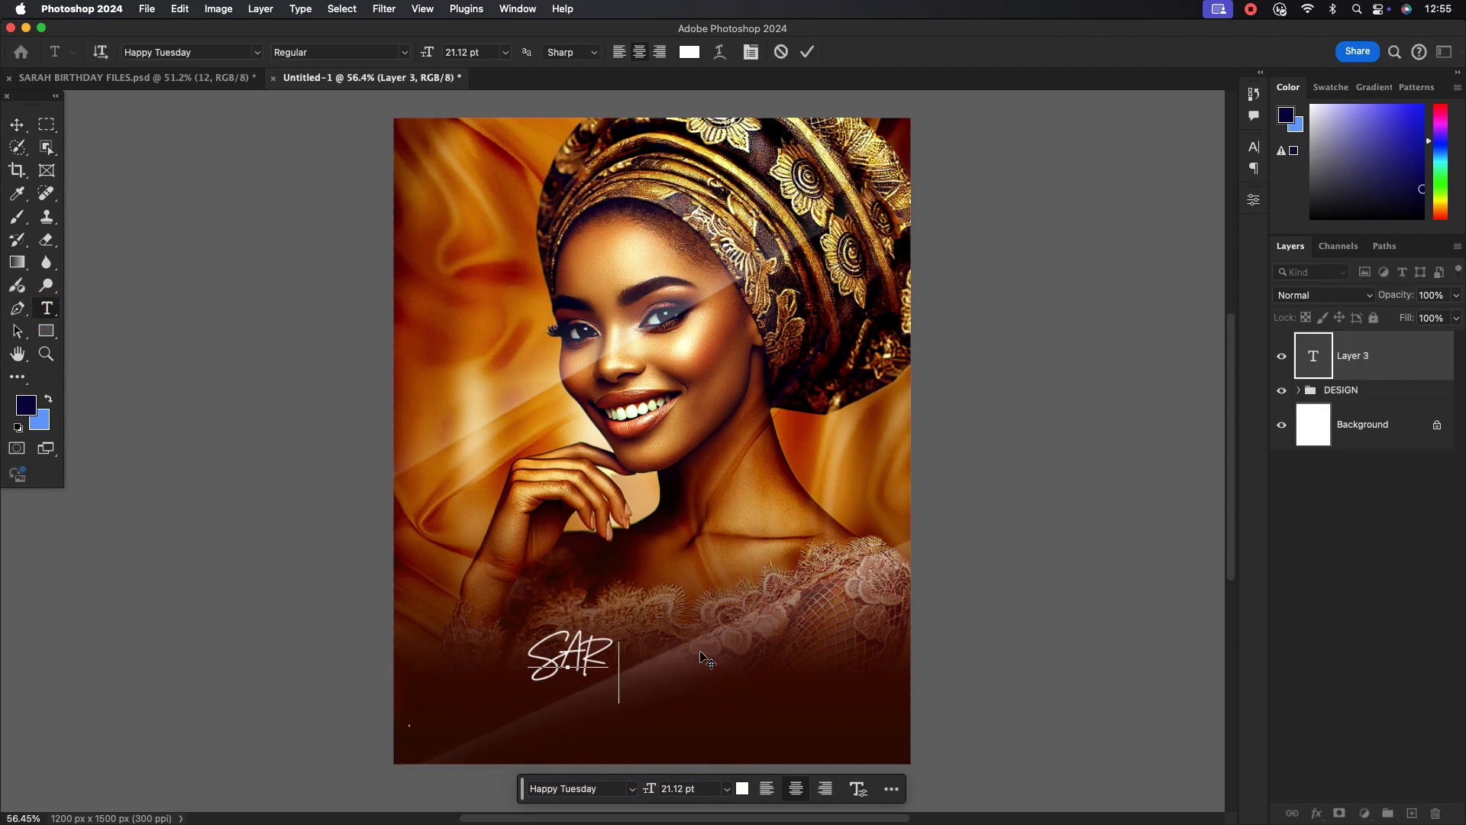
pyautogui.click(17, 124)
# Change the first-name text's font to Monument Extended Regular.
pyautogui.click(1254, 147)
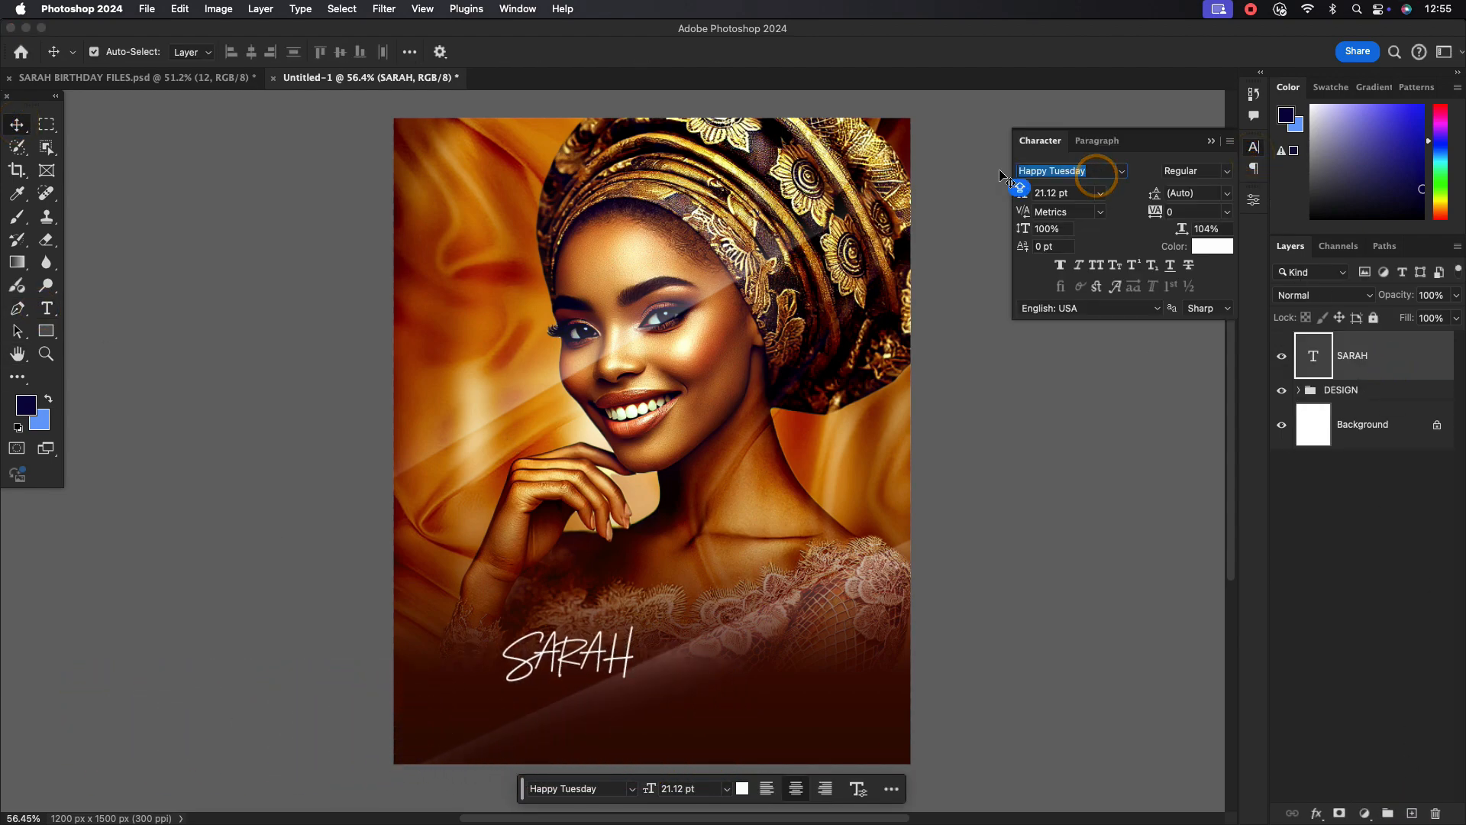
pyautogui.write('MONU')
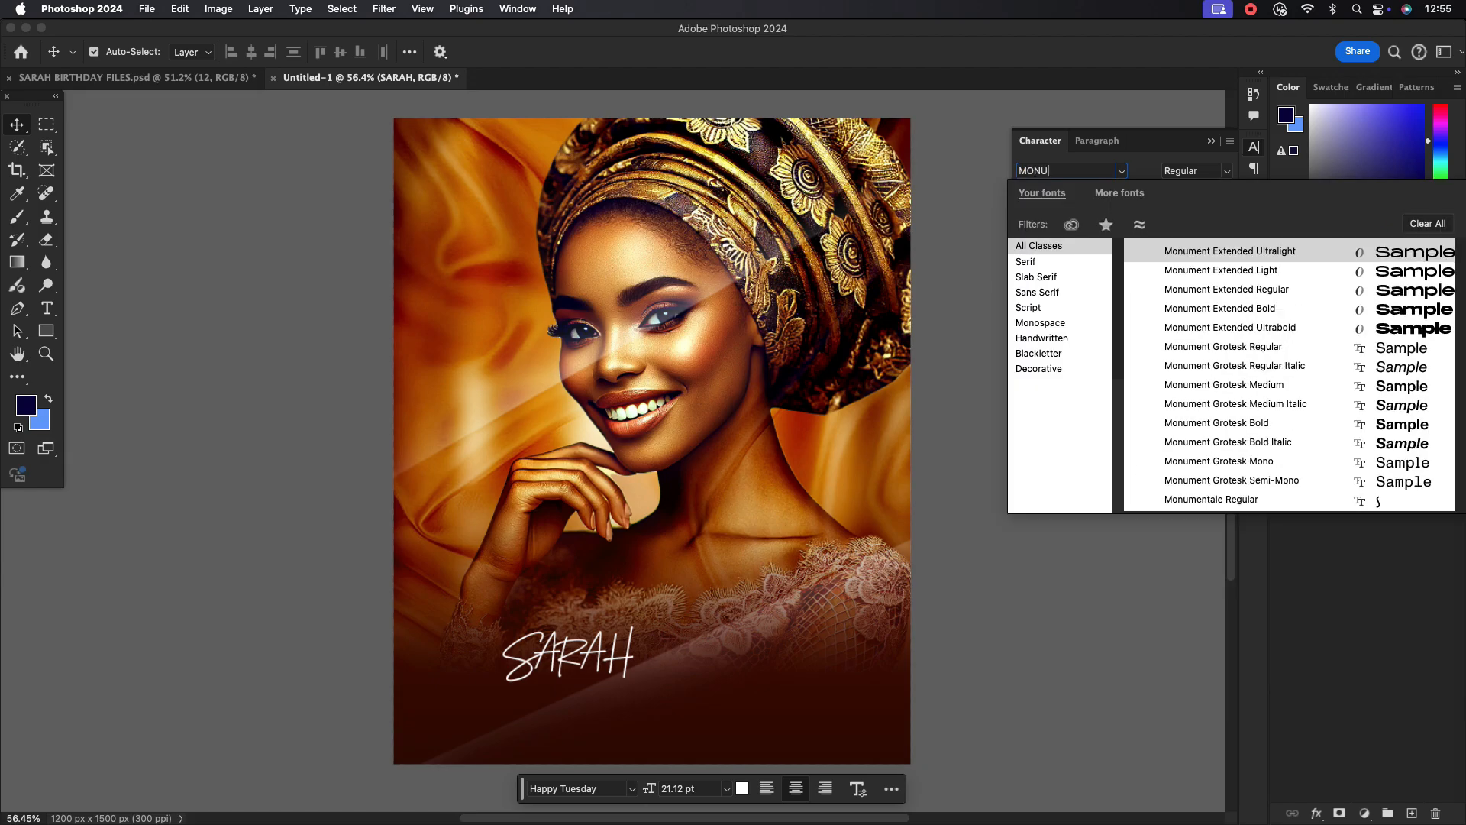
pyautogui.click(1191, 290)
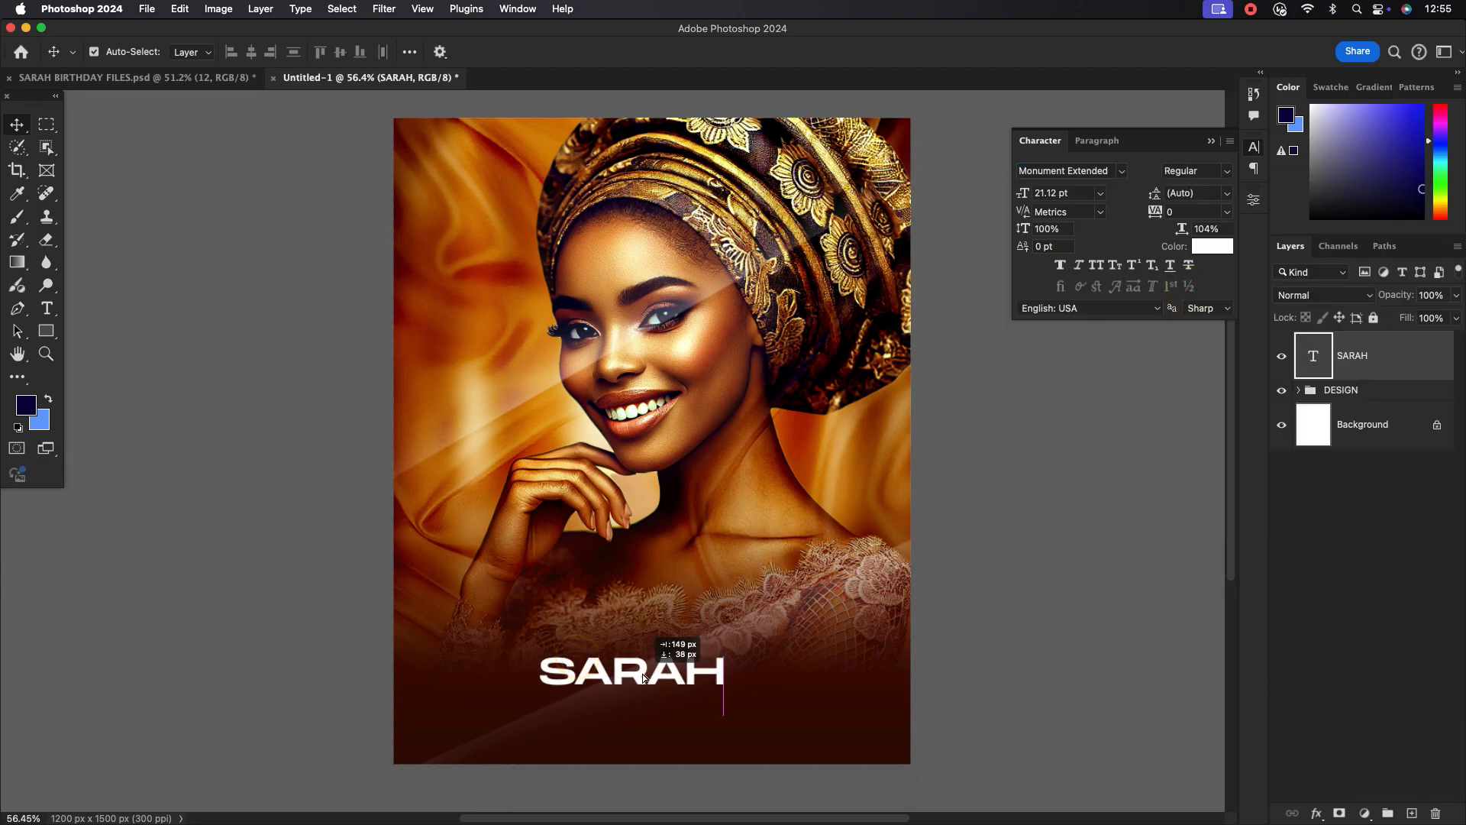
# Enlarge the first-name text to 36.73 pt, centred across the flyer's dark lower area, and set its weight to Bold.
pyautogui.hotkey('ctrl', 't')
pyautogui.moveTo(725, 673); pyautogui.dragTo(793, 674)
pyautogui.moveTo(740, 672); pyautogui.dragTo(760, 665)
pyautogui.click(846, 52)
pyautogui.click(1198, 171)
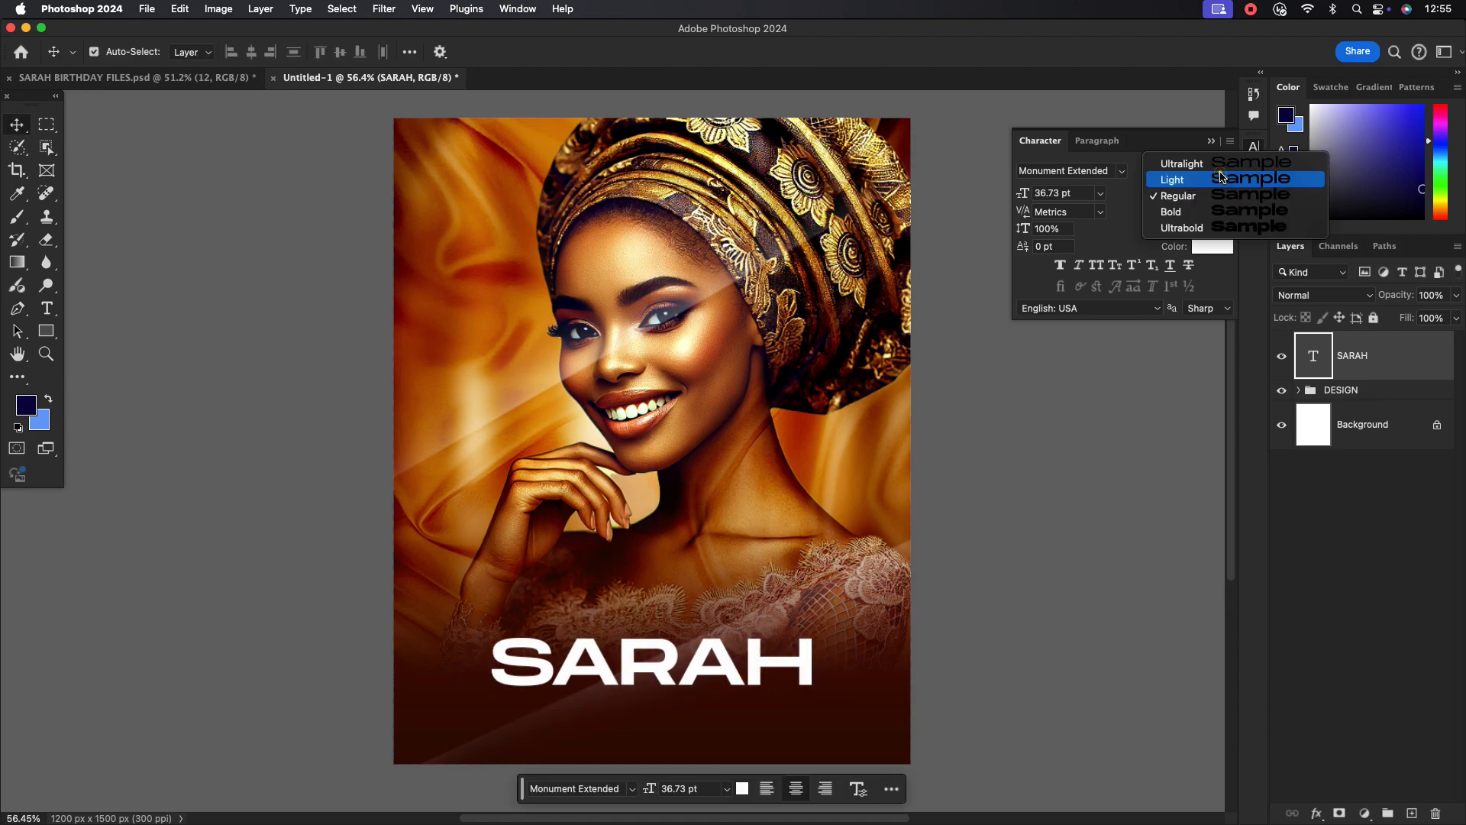
pyautogui.click(1203, 214)
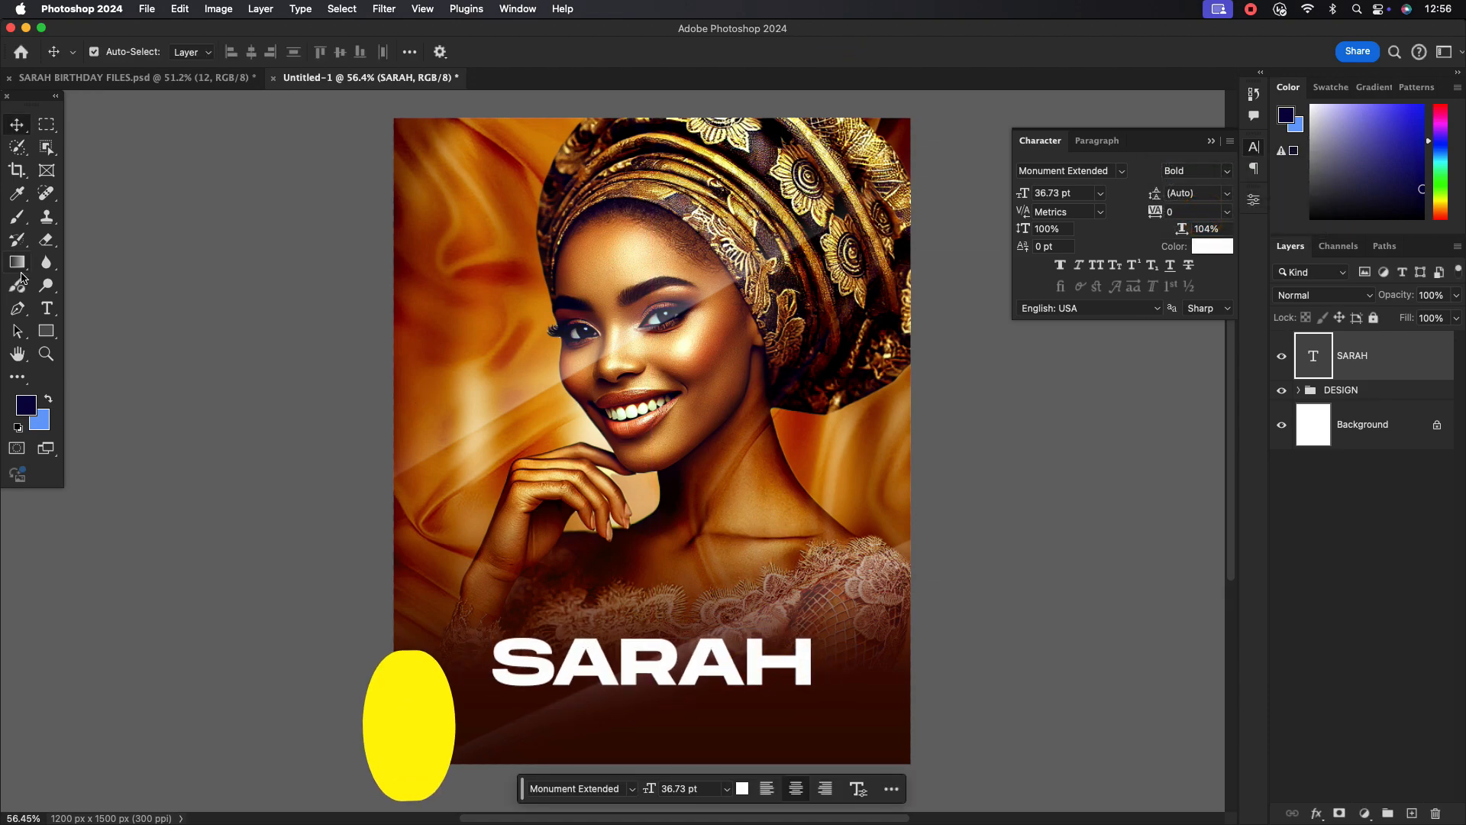
# Add a separate white text layer reading "Happy Birthday" above the name.
pyautogui.press('t')
pyautogui.click(657, 554)
pyautogui.write('Happy Birthday')
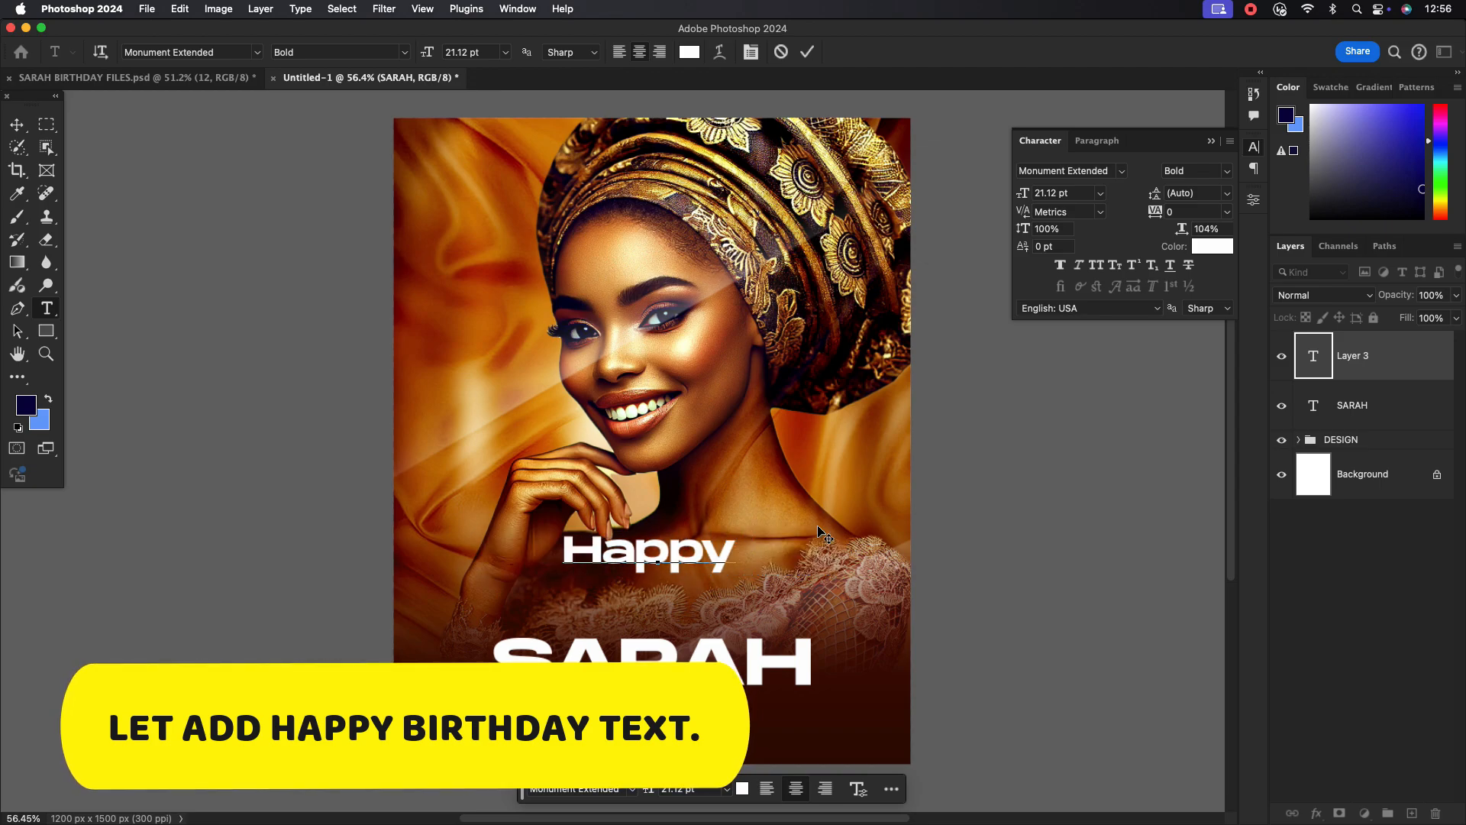
pyautogui.click(806, 52)
# Set the "Happy Birthday" text in Happy Tuesday Regular and place it directly above the name.
pyautogui.click(1121, 171)
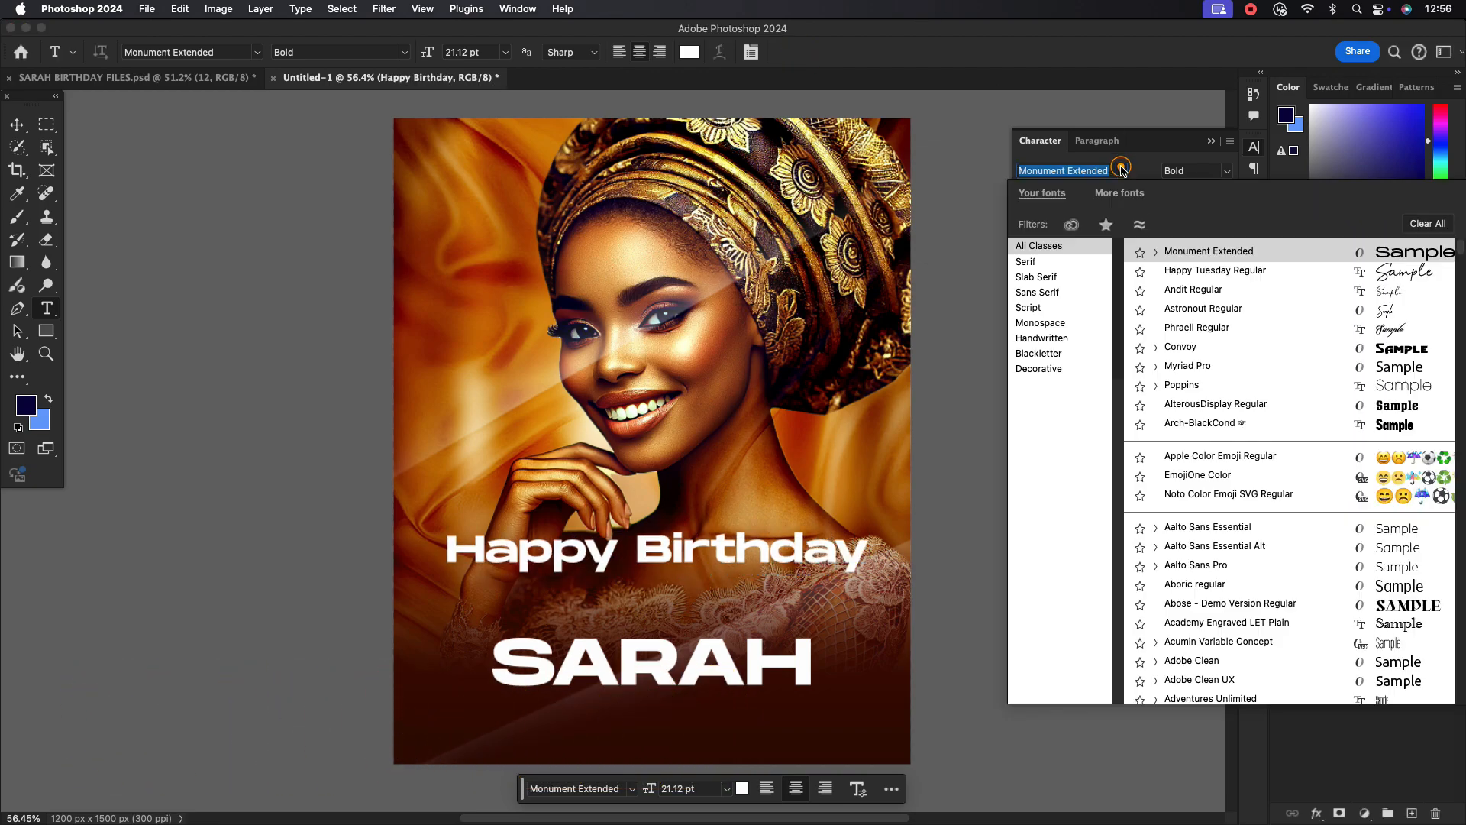
pyautogui.click(1186, 272)
pyautogui.click(19, 125)
pyautogui.moveTo(655, 550); pyautogui.dragTo(685, 641)
# Scale the "Happy Birthday" text down to about 89.92%, keeping it centred just above the name.
pyautogui.scroll(5, 743, 622)
pyautogui.scroll(-6, 714, 596)
pyautogui.scroll(2, 699, 607)
pyautogui.click(692, 584)
pyautogui.hotkey('ctrl', 't')
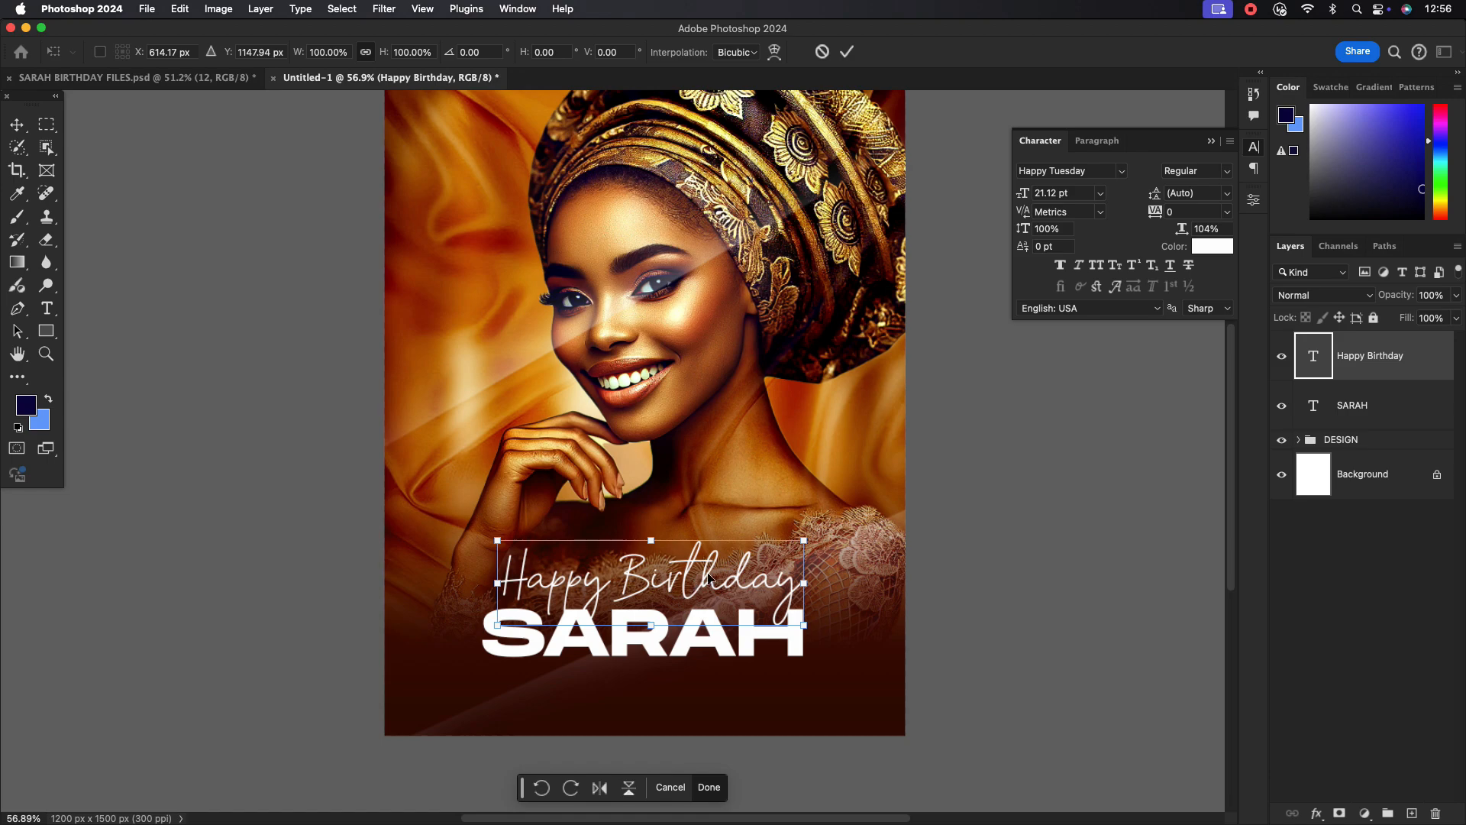
pyautogui.moveTo(808, 582); pyautogui.dragTo(723, 573)
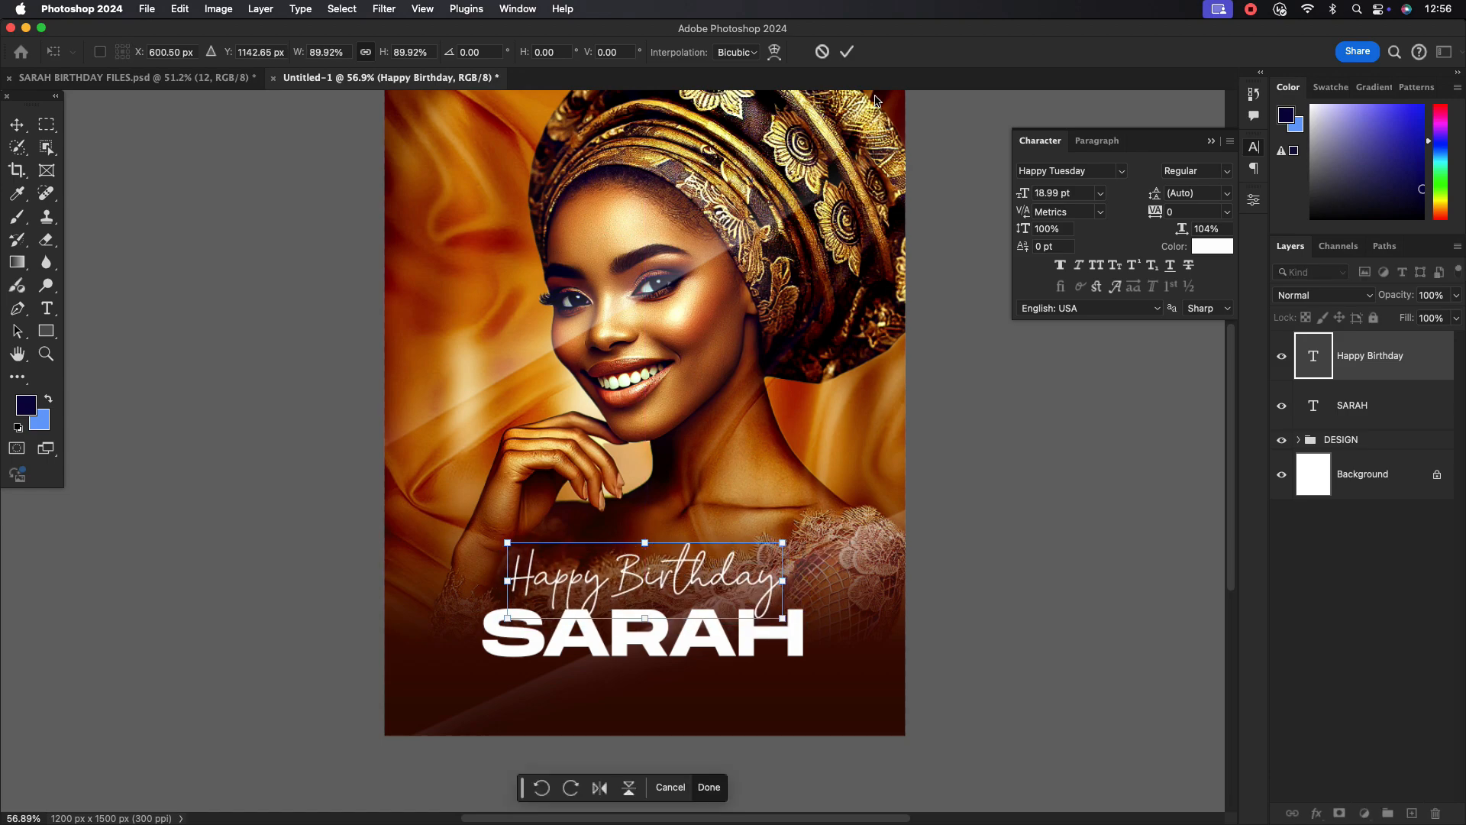
pyautogui.click(848, 52)
# Scale the name text up to about 109.36%, giving it a size of 40.16 pt.
pyautogui.scroll(-1, 682, 478)
pyautogui.scroll(1, 696, 448)
pyautogui.click(703, 632)
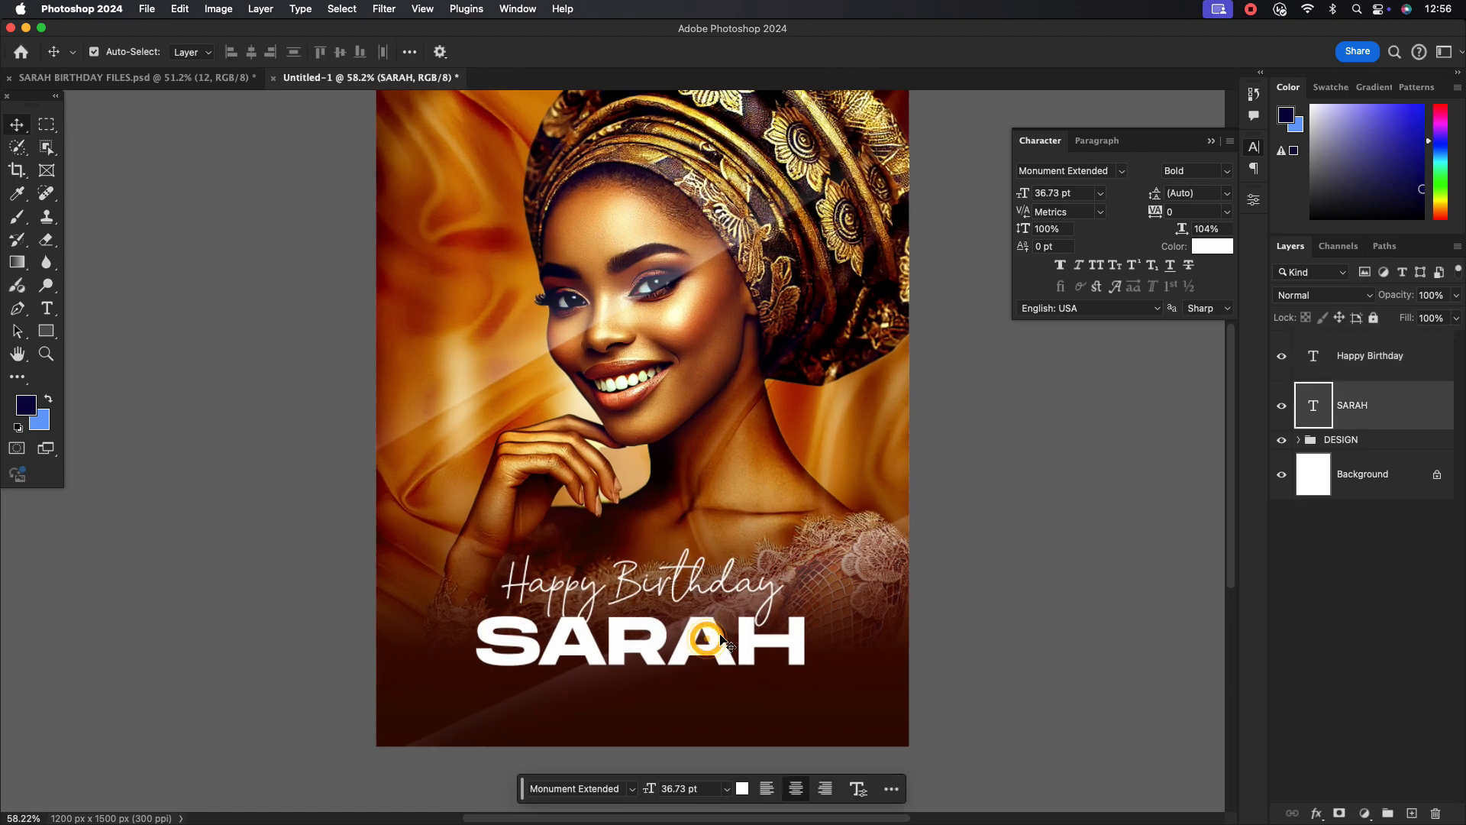
pyautogui.hotkey('ctrl', 't')
pyautogui.moveTo(810, 646); pyautogui.dragTo(822, 647)
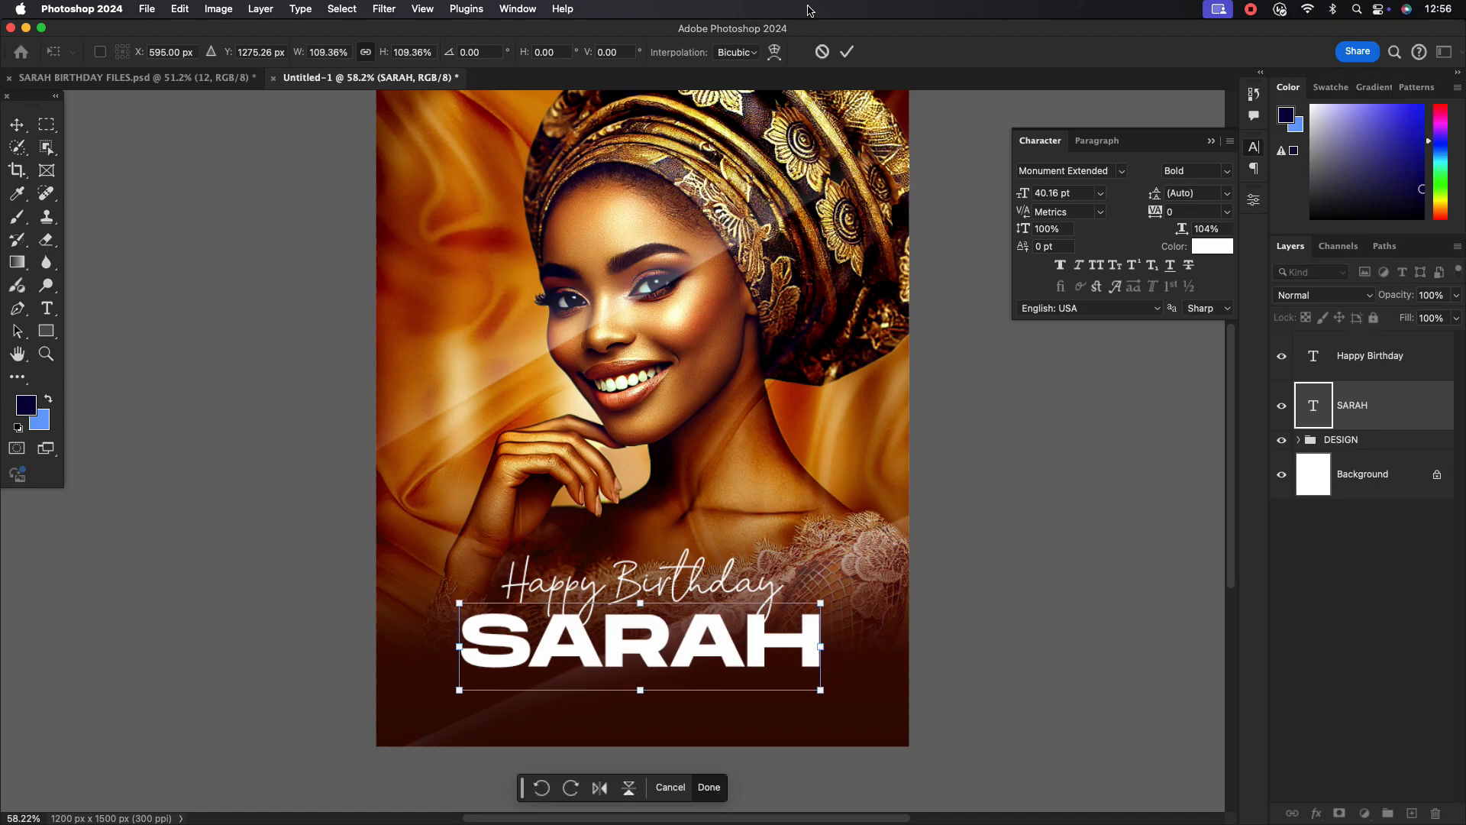
pyautogui.click(847, 52)
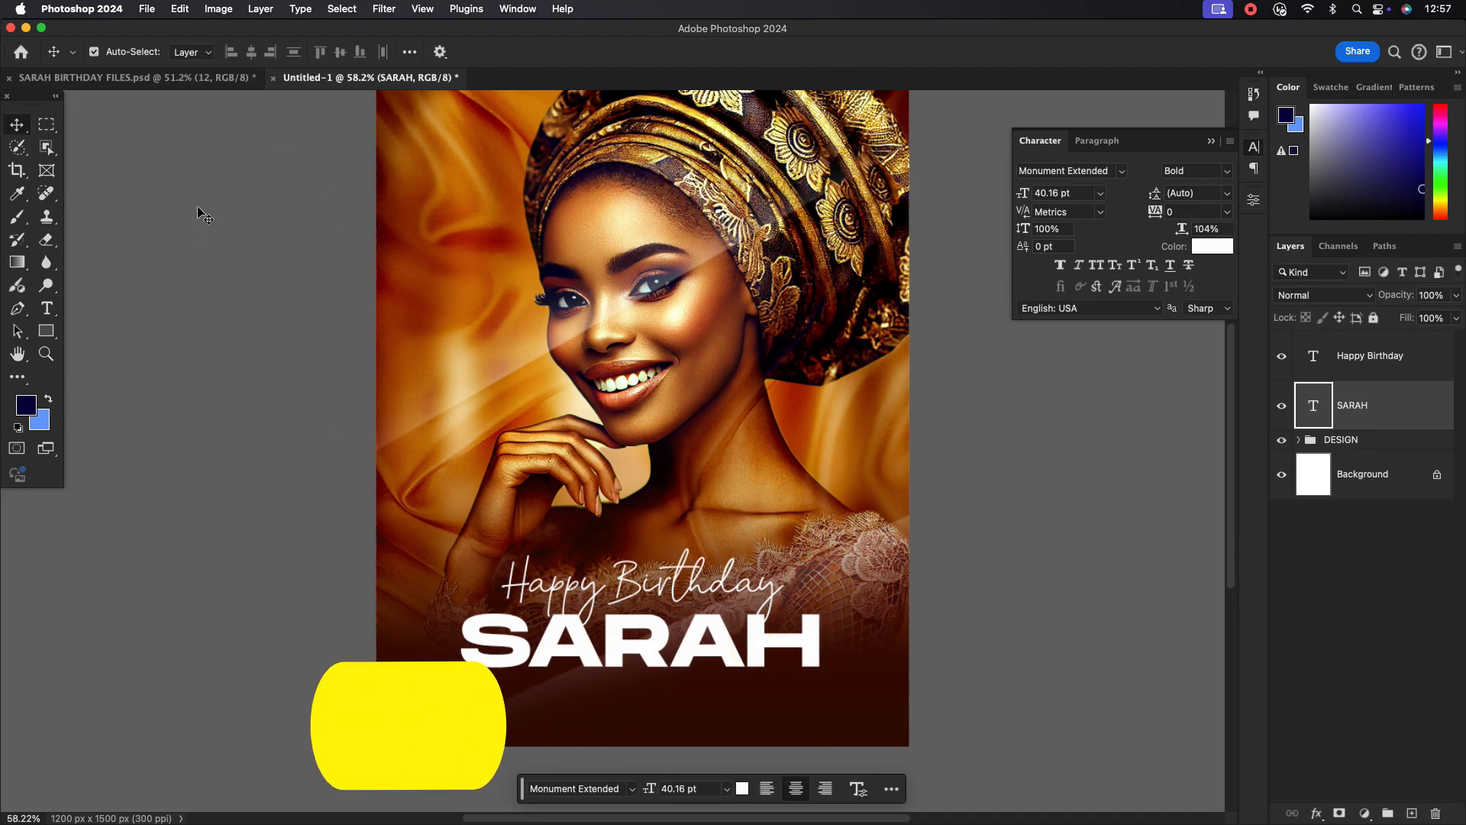
# Copy the gold silk texture from the birthday files document into the flyer, directly above the name layer.
pyautogui.click(195, 77)
pyautogui.moveTo(944, 406); pyautogui.dragTo(386, 80)
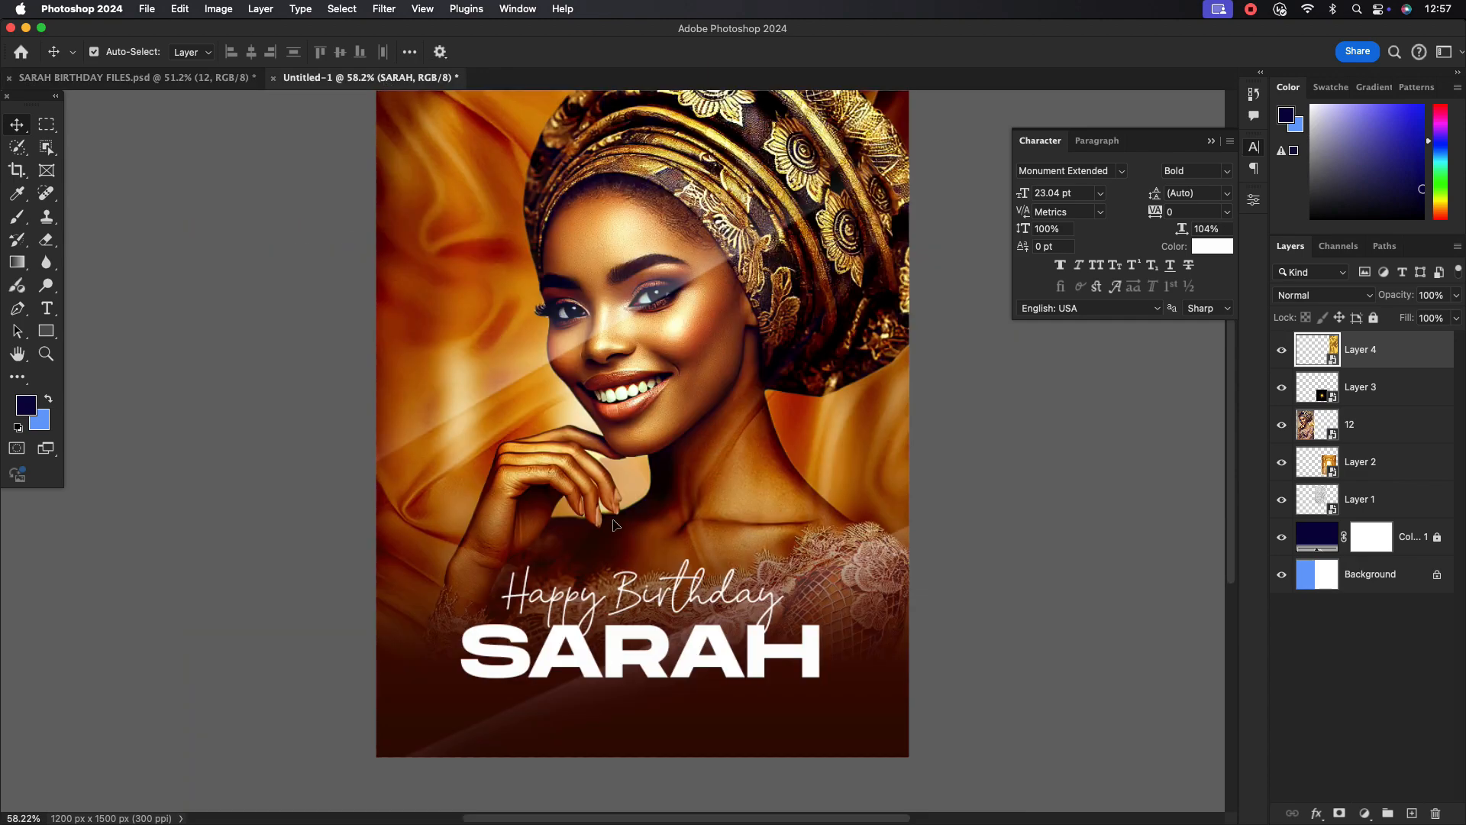
pyautogui.moveTo(615, 525); pyautogui.dragTo(615, 525)
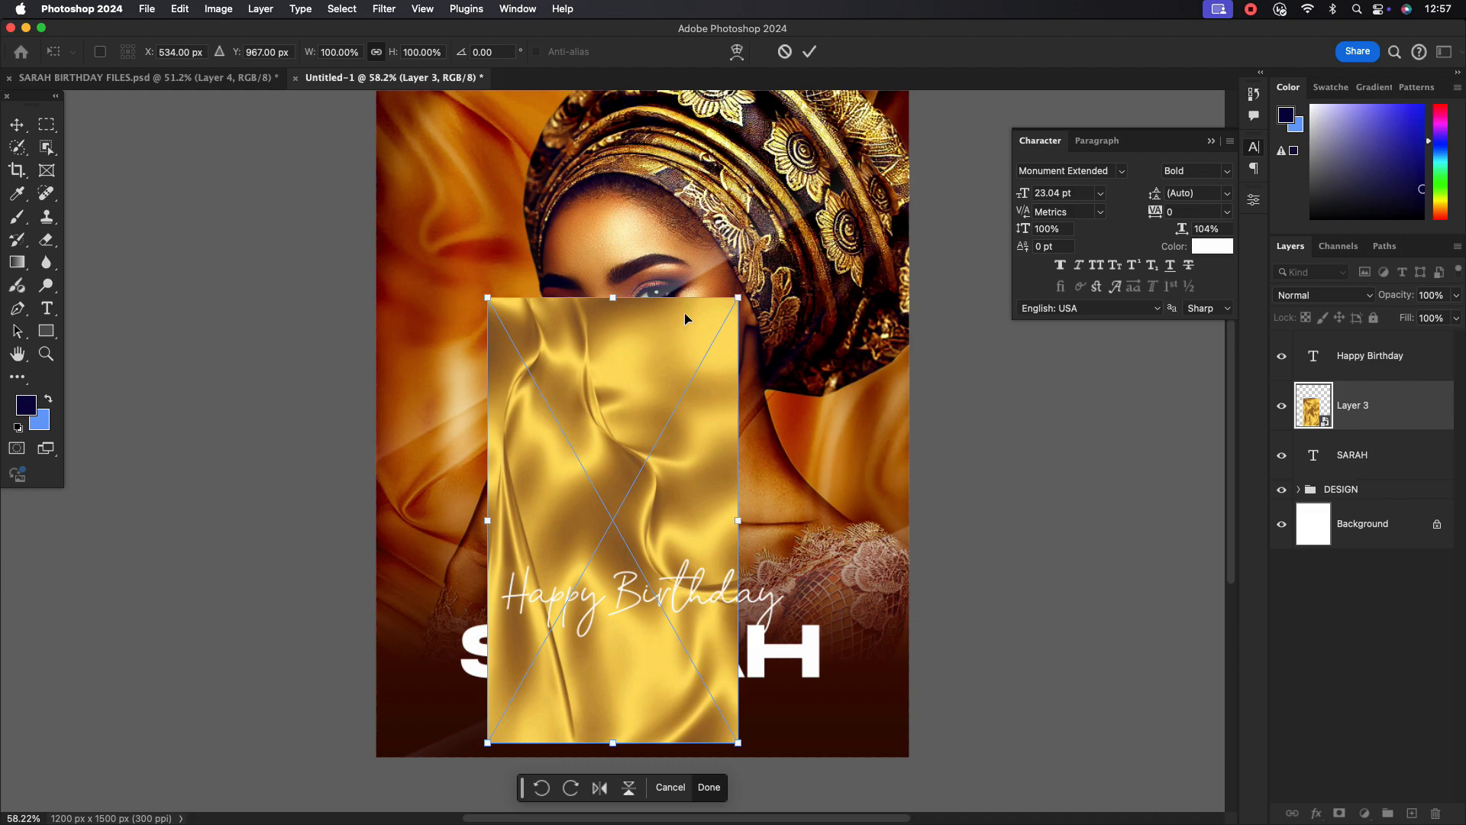
# Rotate the gold silk texture sideways, move it over the name and clip it to the name layer.
pyautogui.moveTo(760, 264); pyautogui.dragTo(794, 640)
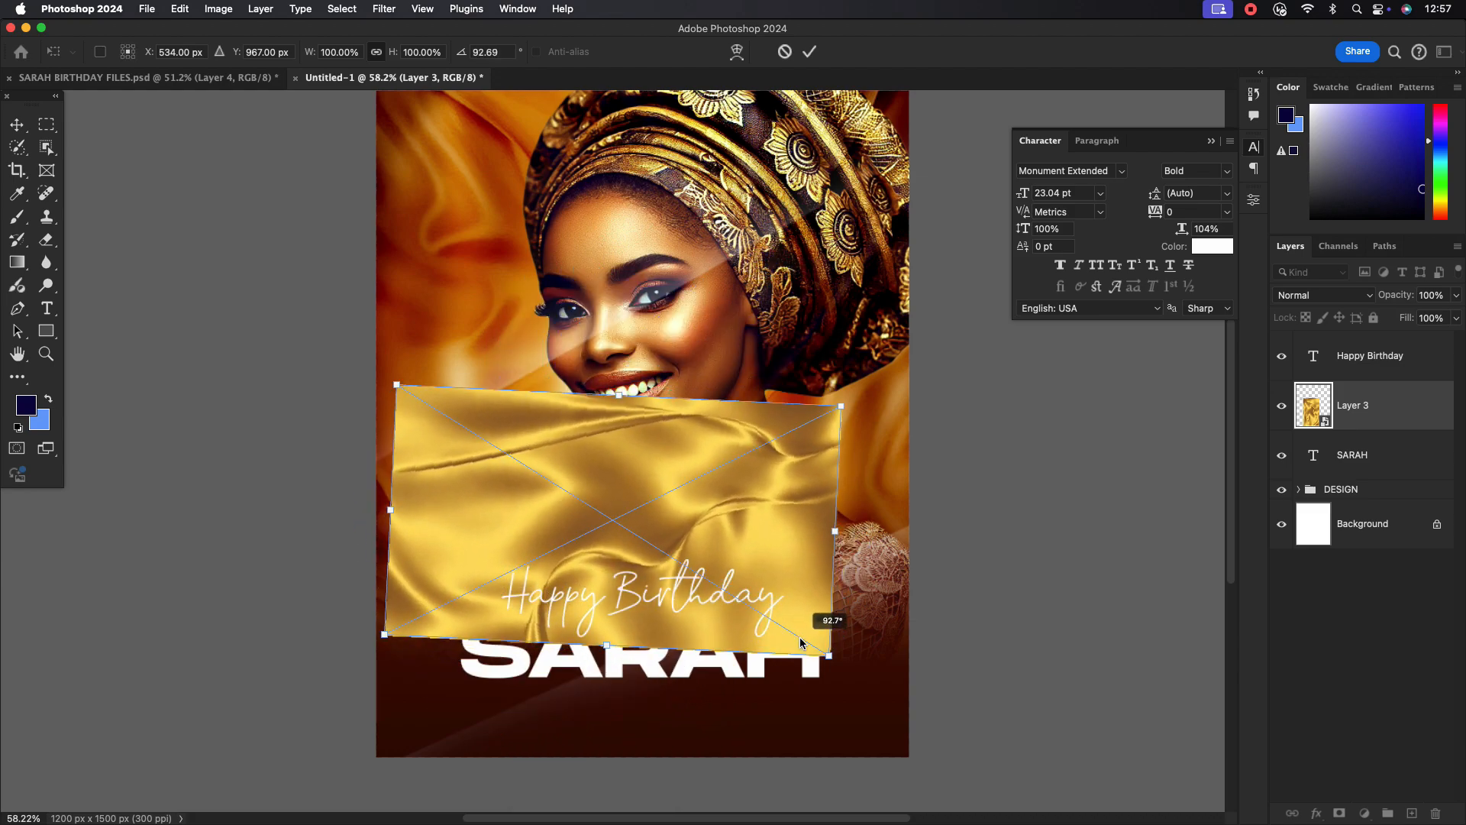
pyautogui.moveTo(738, 497); pyautogui.dragTo(739, 598)
pyautogui.keyDown('alt'); pyautogui.click(1387, 428); pyautogui.keyUp('alt')
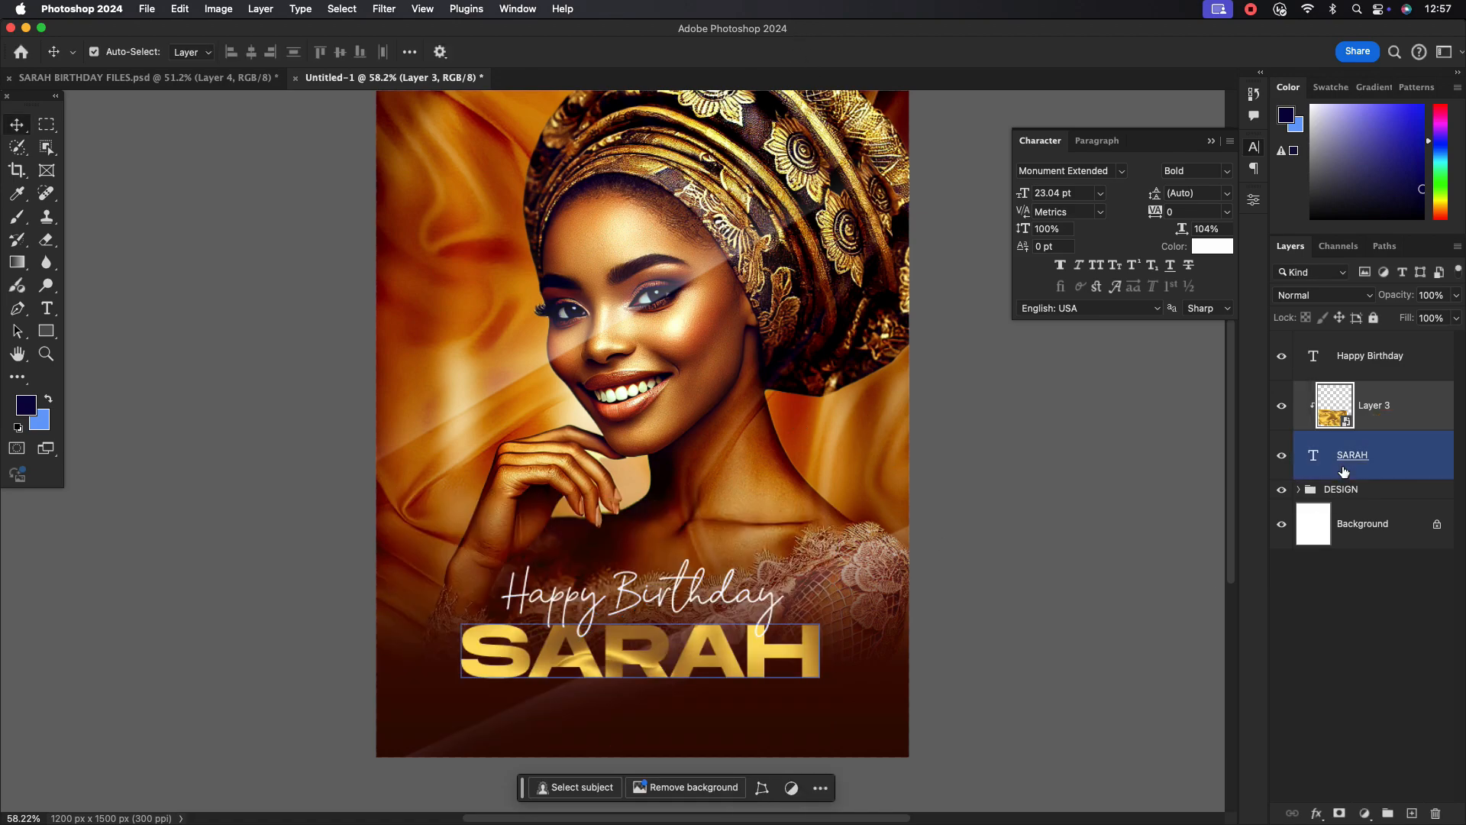
# Apply a smooth Inner Bevel to the name with 1000% depth, 16 px size and about 39% highlight opacity.
pyautogui.doubleClick(1401, 457)
pyautogui.click(902, 367)
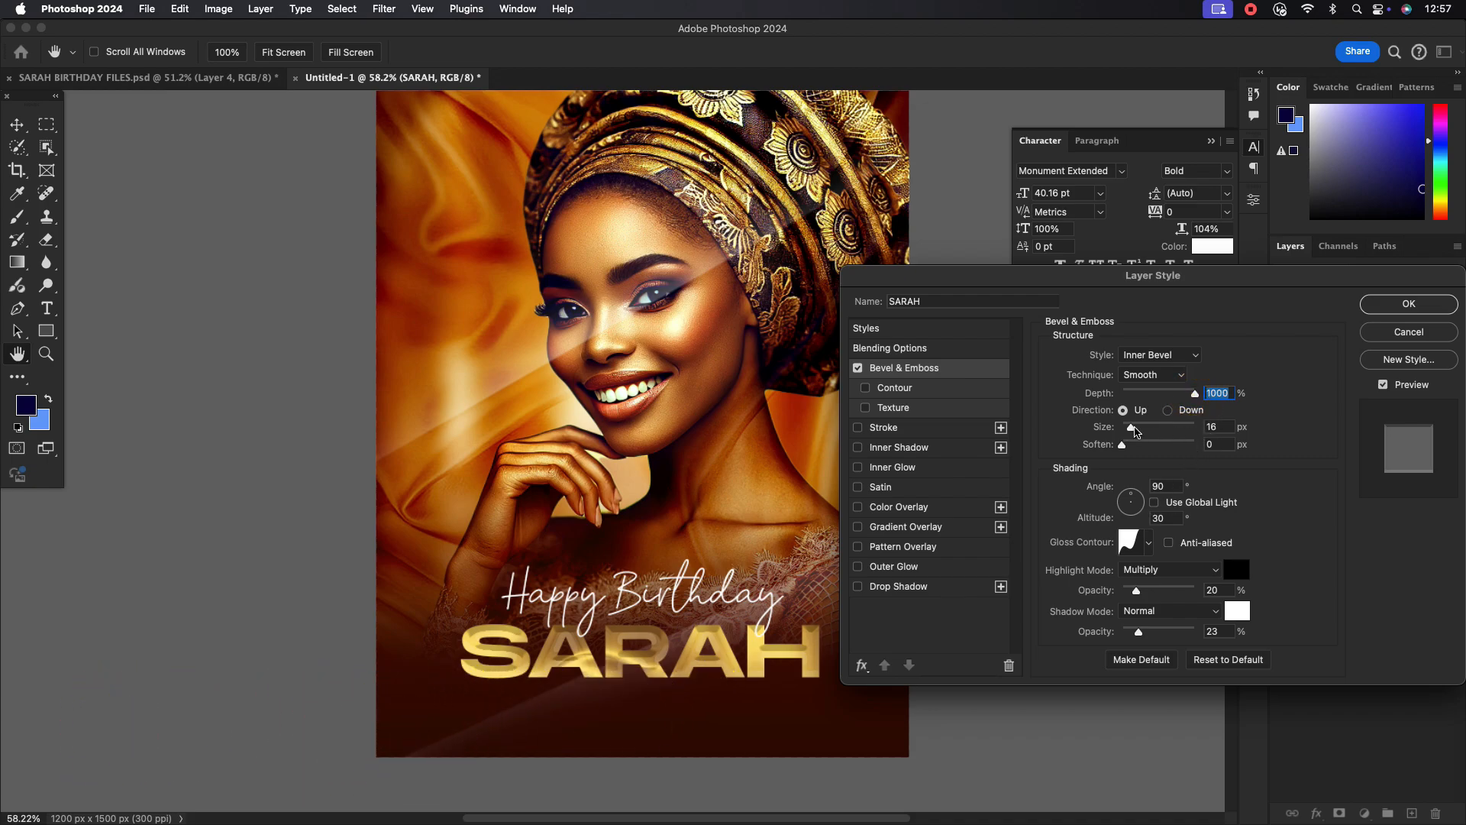
pyautogui.press('Tab')
pyautogui.click(1141, 592)
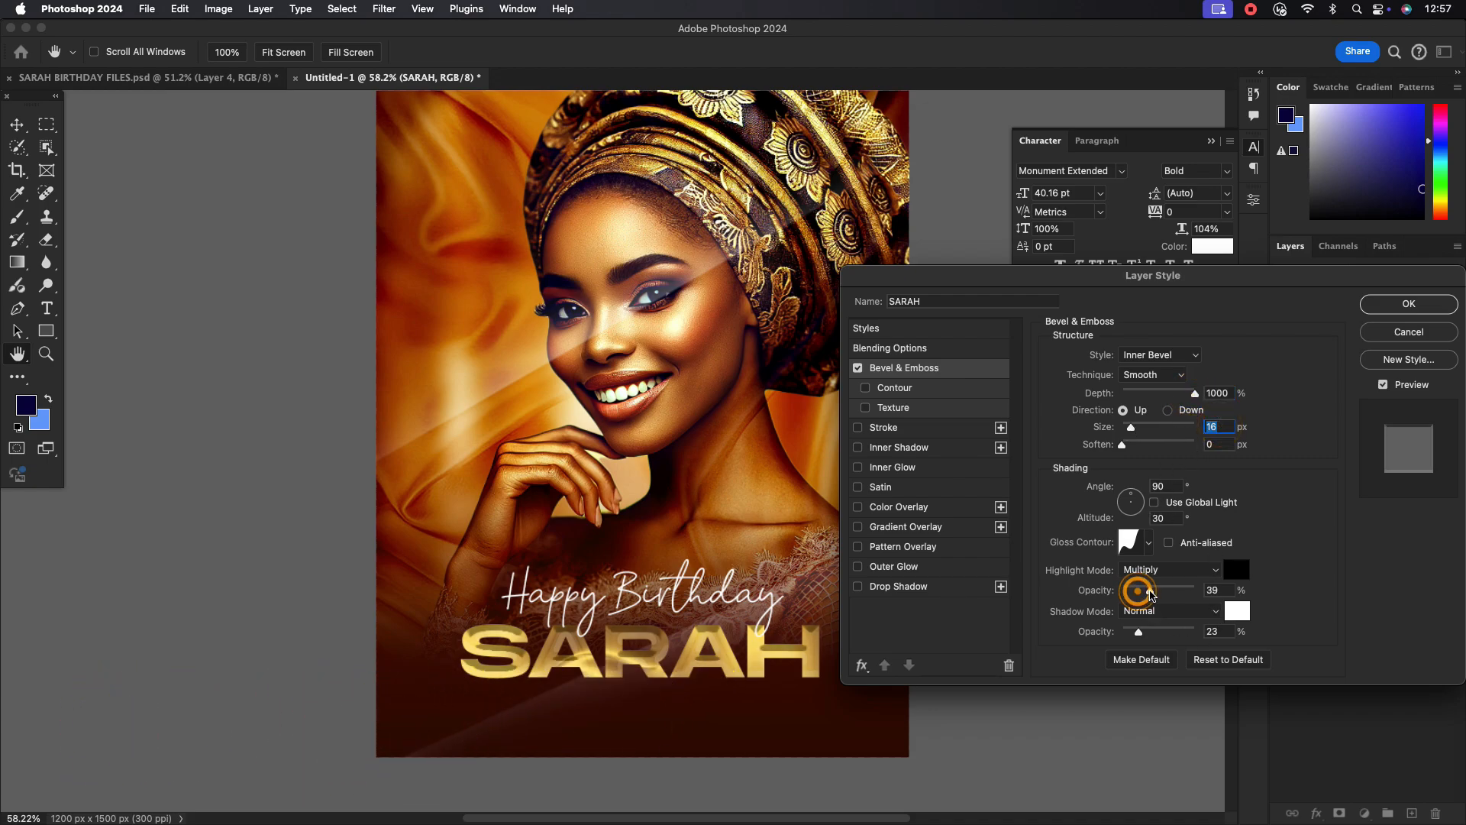
# Add a 2 px outside stroke to the name in very dark brown, #240500.
pyautogui.click(878, 433)
pyautogui.click(1087, 476)
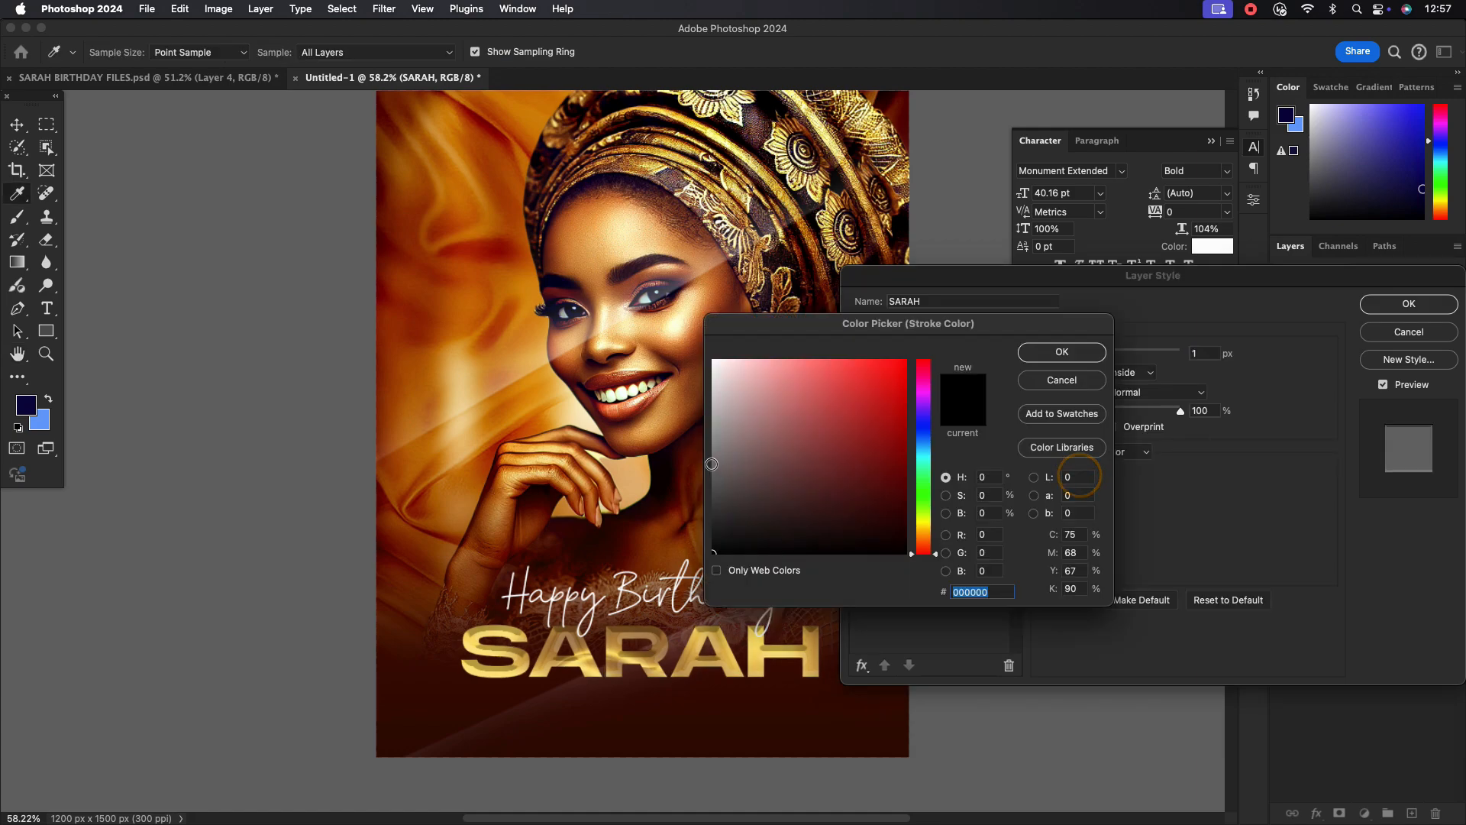
pyautogui.click(599, 541)
pyautogui.moveTo(743, 403); pyautogui.dragTo(714, 361)
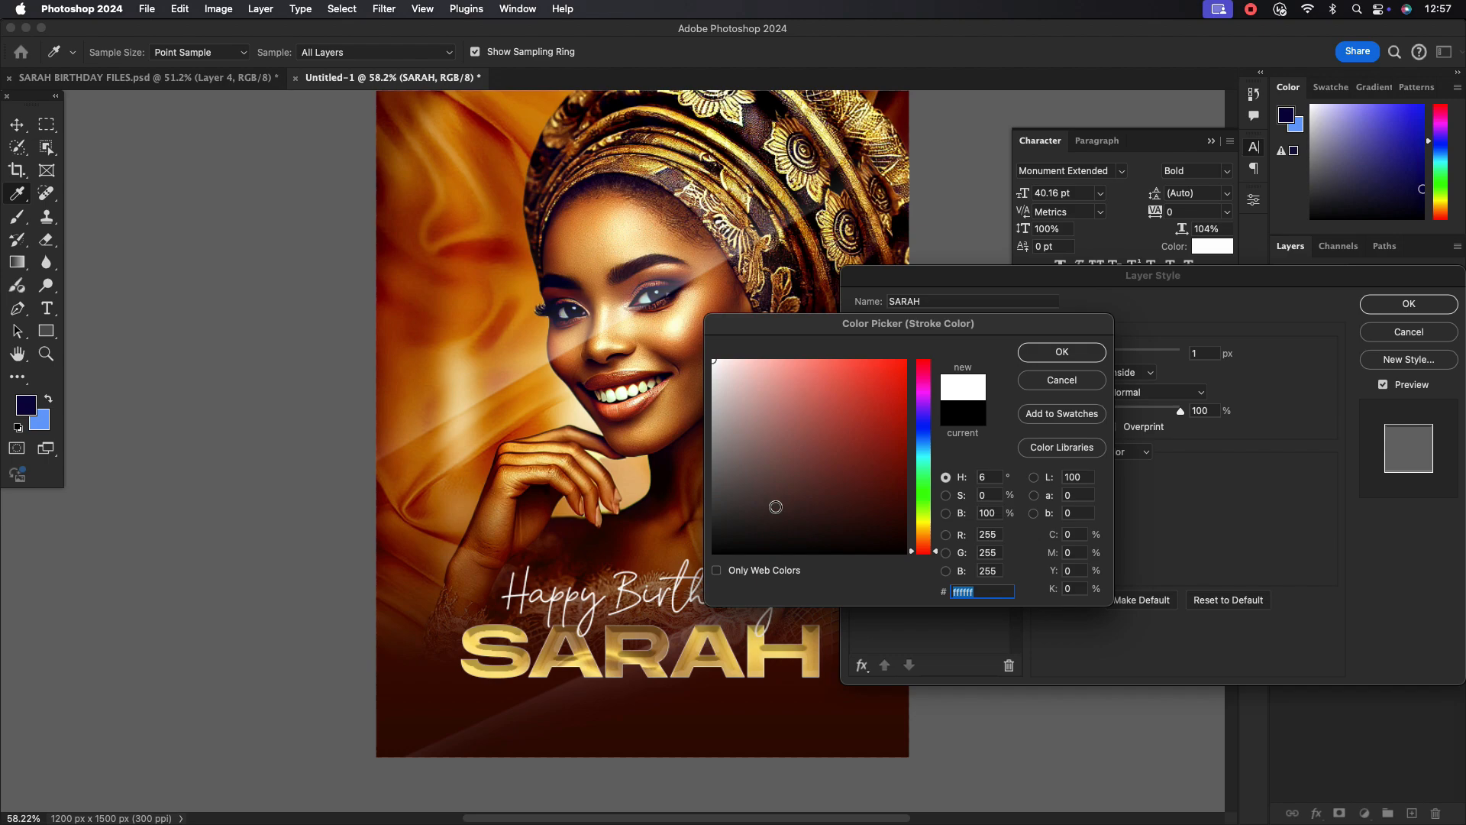
pyautogui.click(899, 534)
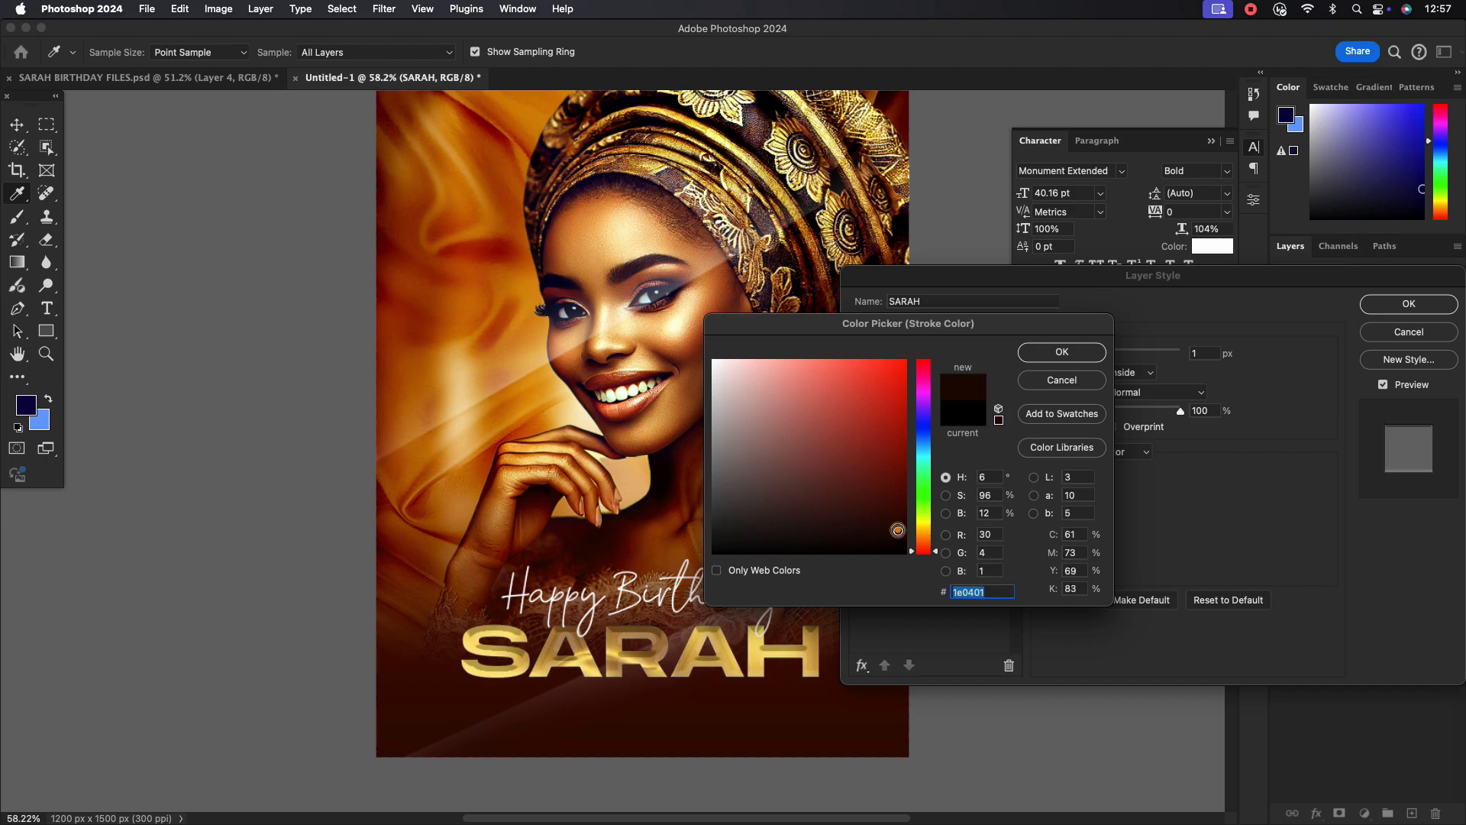
pyautogui.click(661, 496)
pyautogui.click(905, 526)
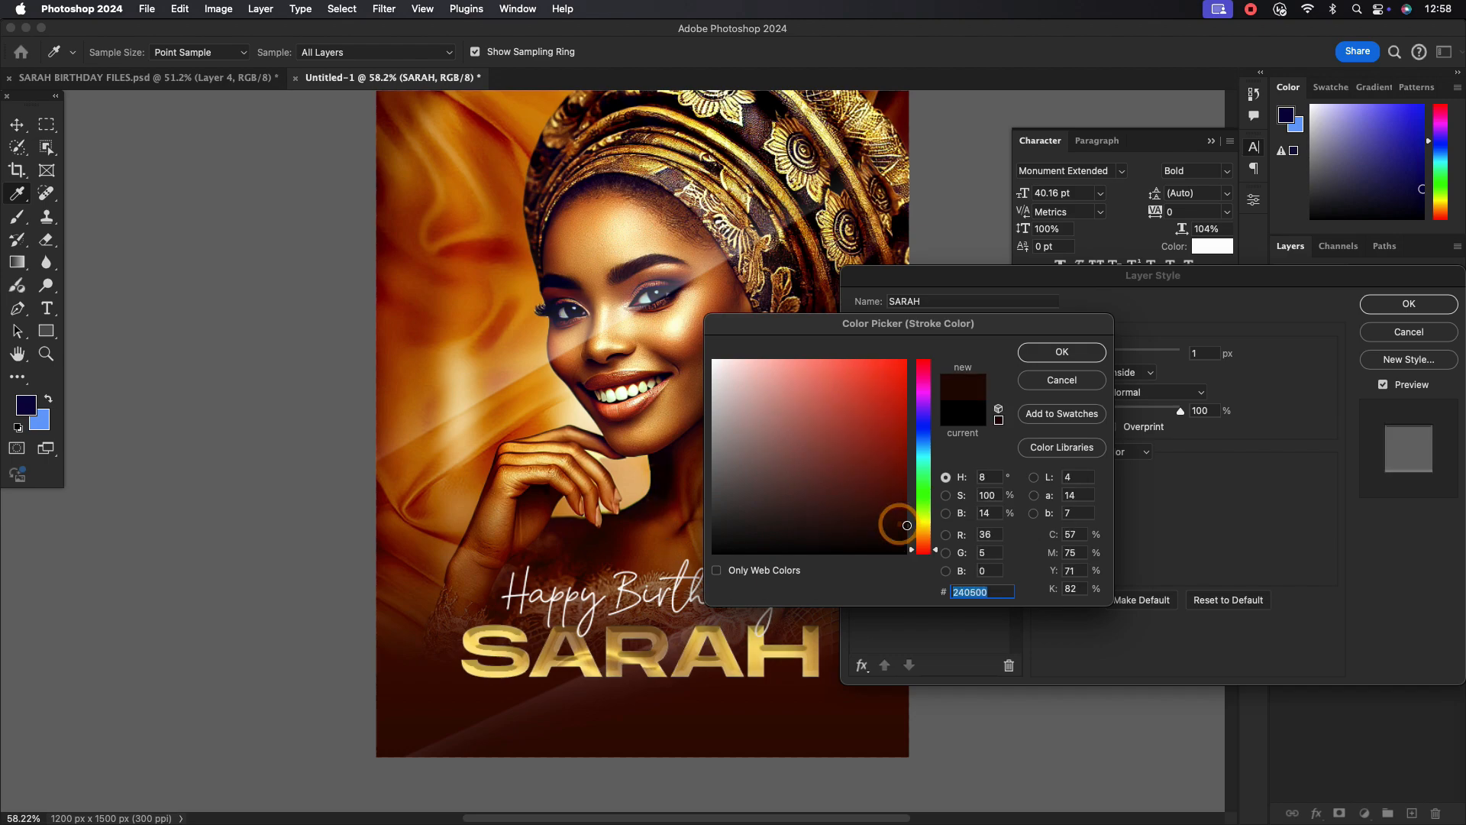
pyautogui.click(1074, 350)
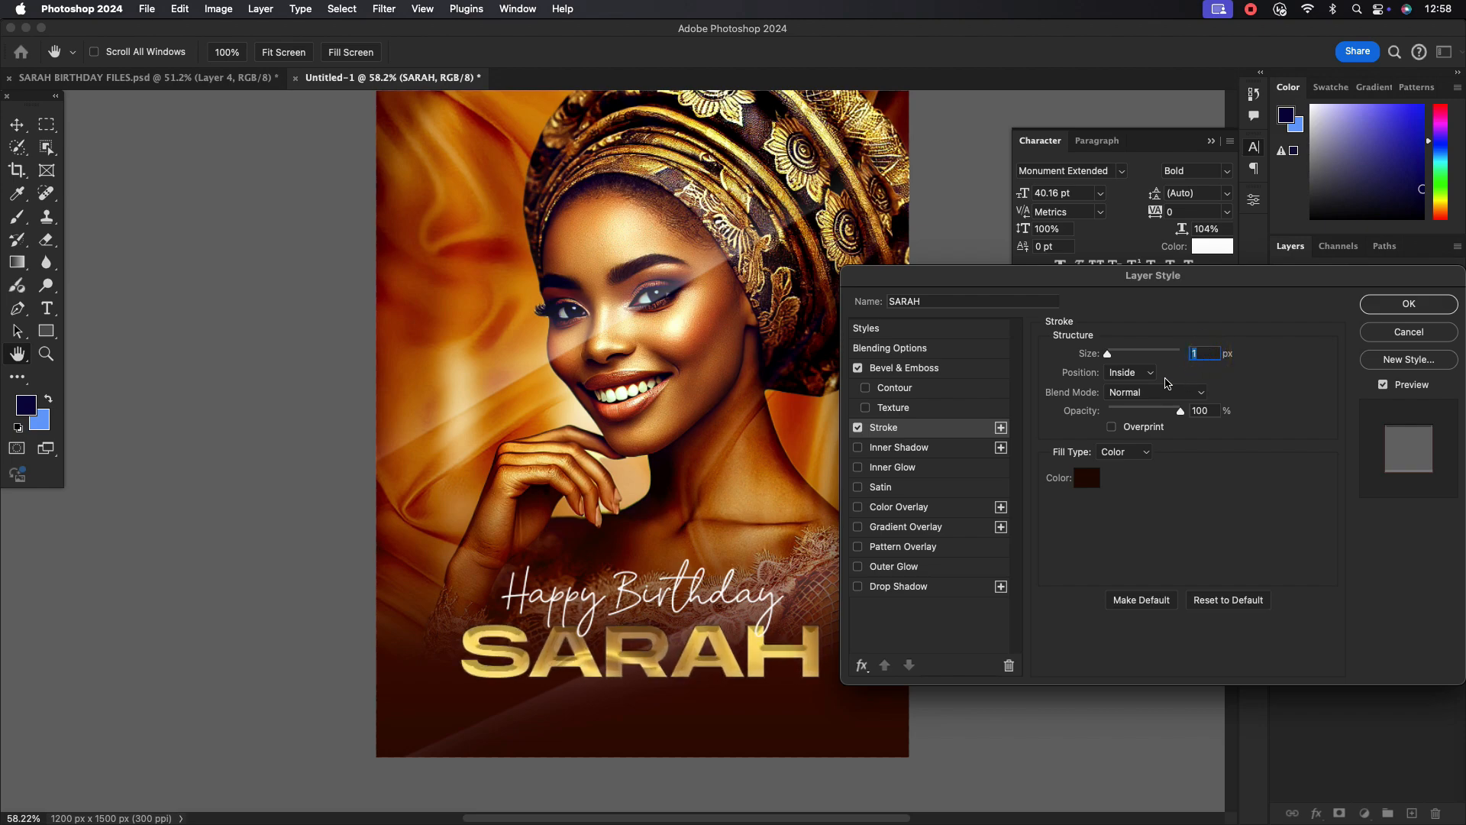
pyautogui.click(1143, 372)
pyautogui.click(1129, 354)
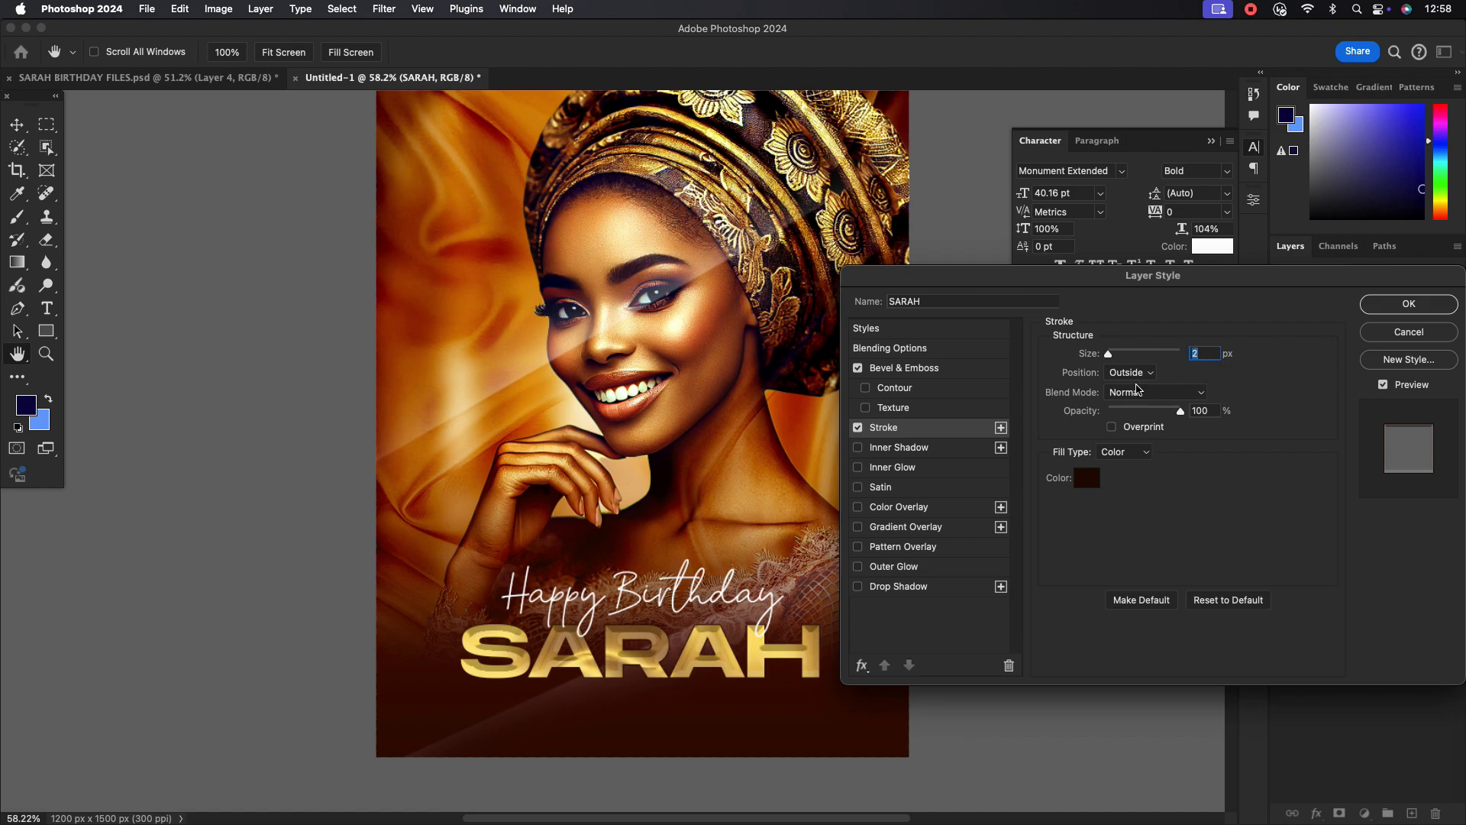
# Add a Lighten-mode inner glow to the name in golden yellow, #ffd200, at 97% opacity.
pyautogui.click(895, 471)
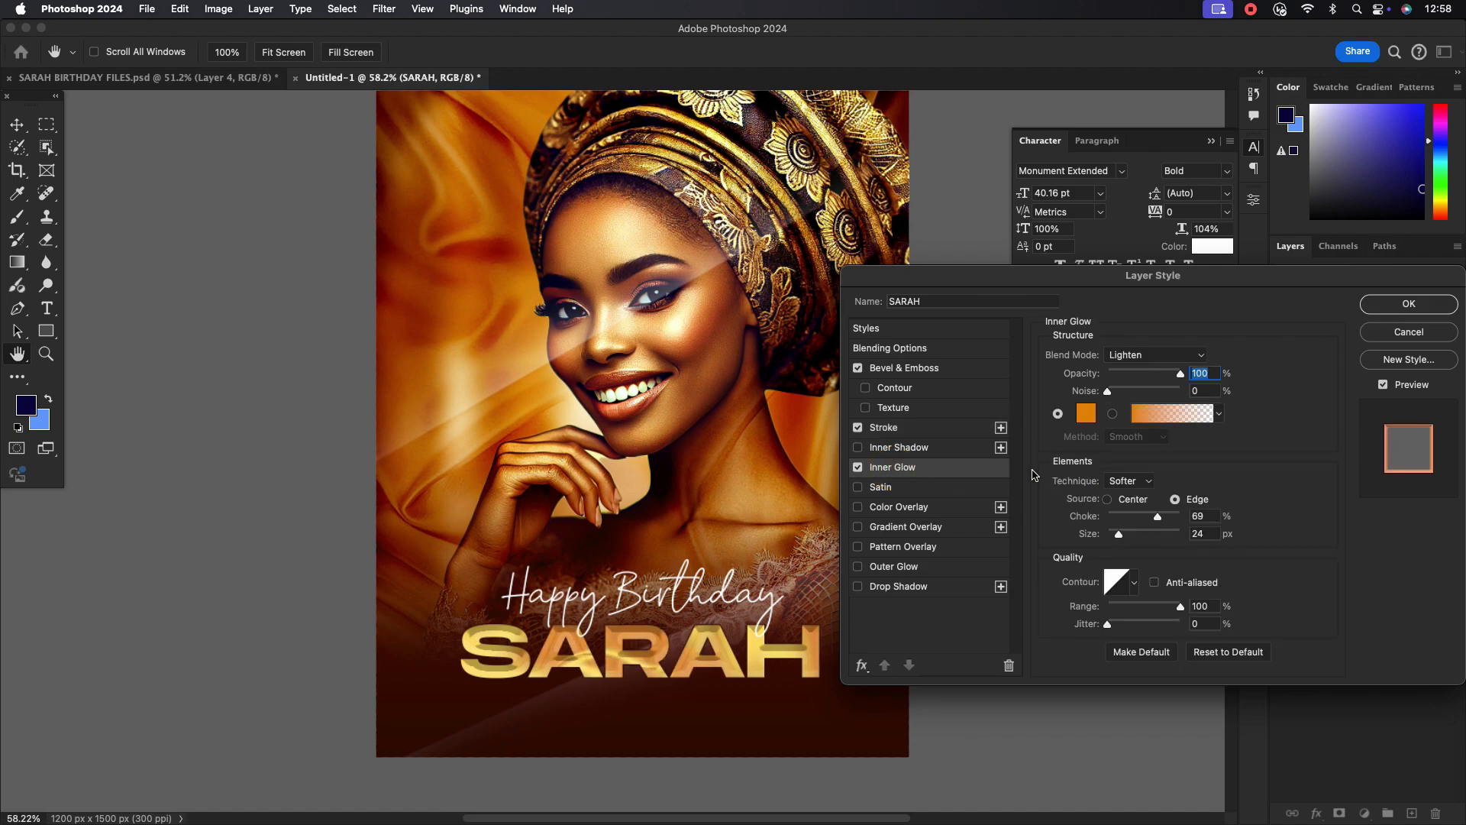
pyautogui.click(1094, 416)
pyautogui.click(902, 382)
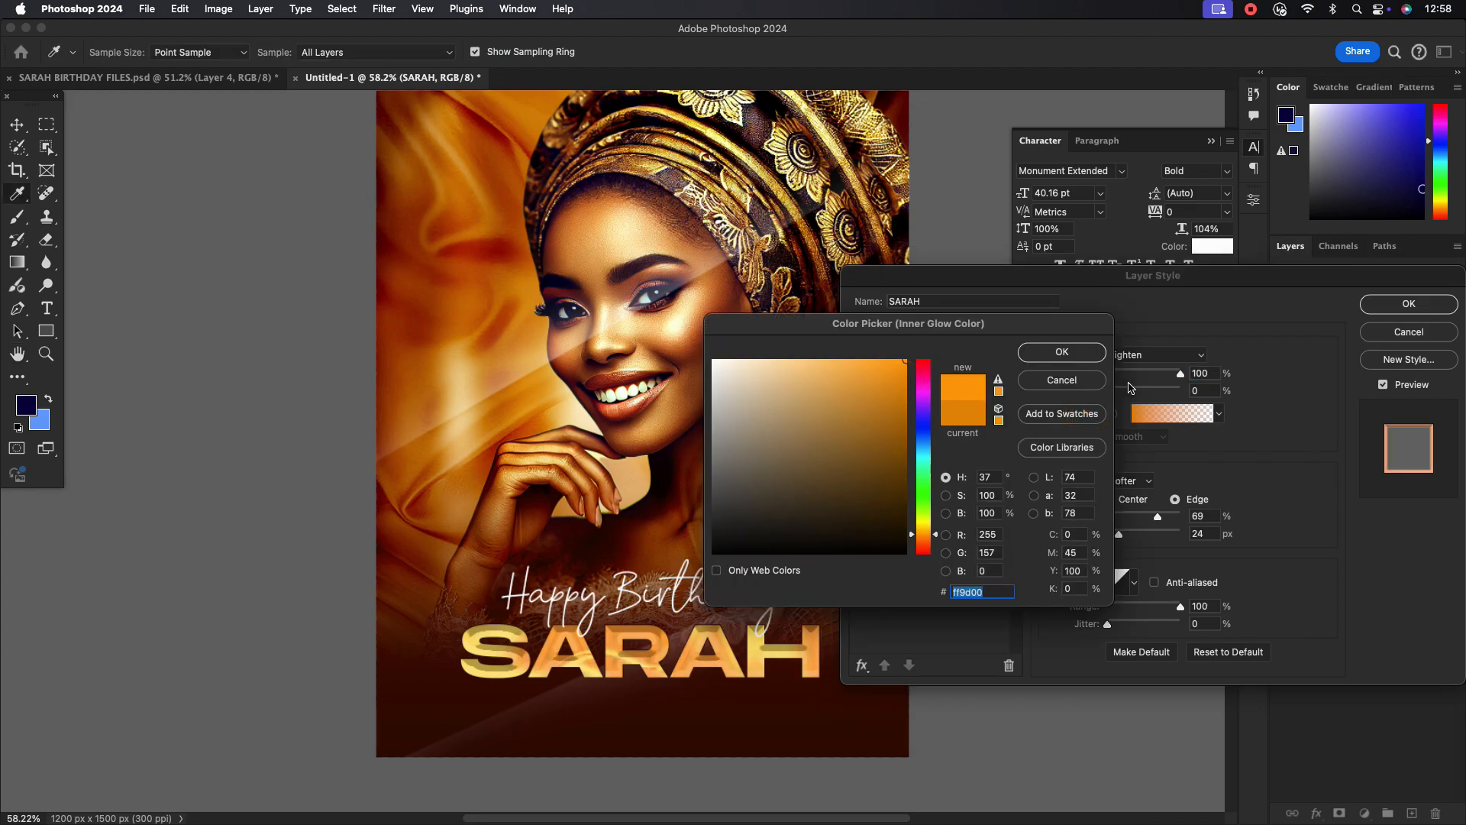
pyautogui.click(1062, 352)
pyautogui.click(1085, 414)
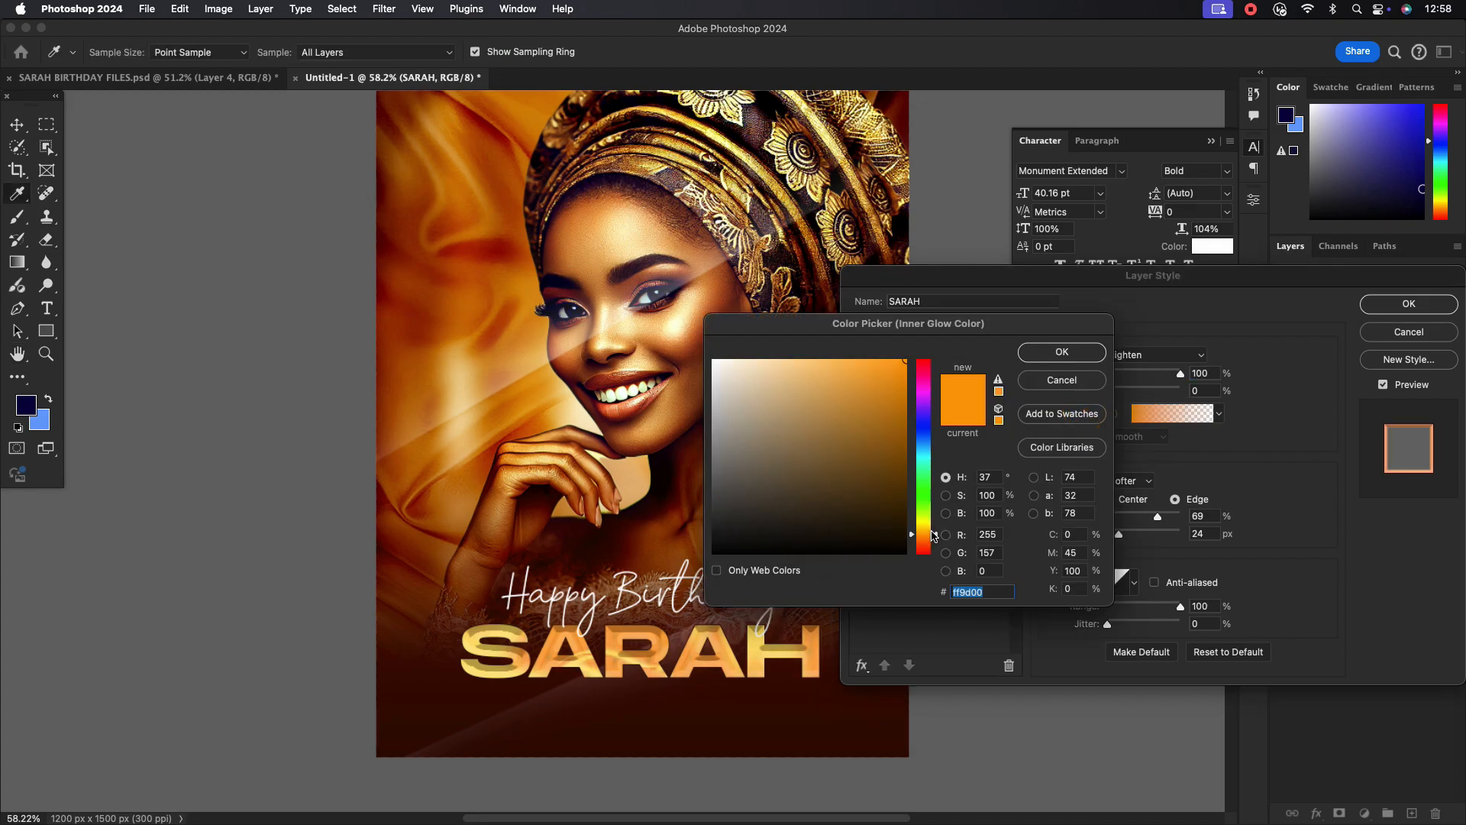
pyautogui.moveTo(927, 541); pyautogui.dragTo(928, 530)
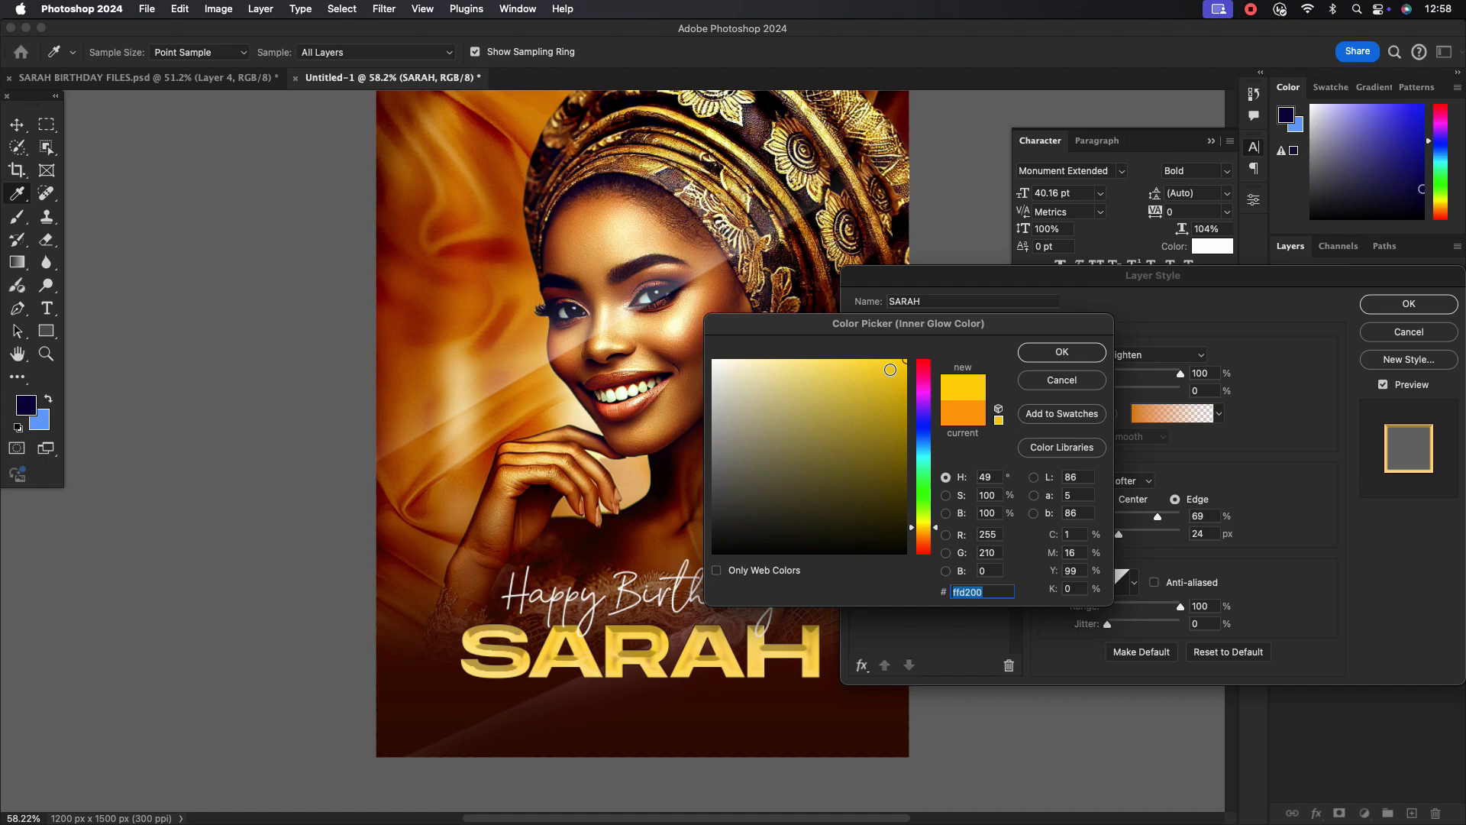
pyautogui.click(1065, 353)
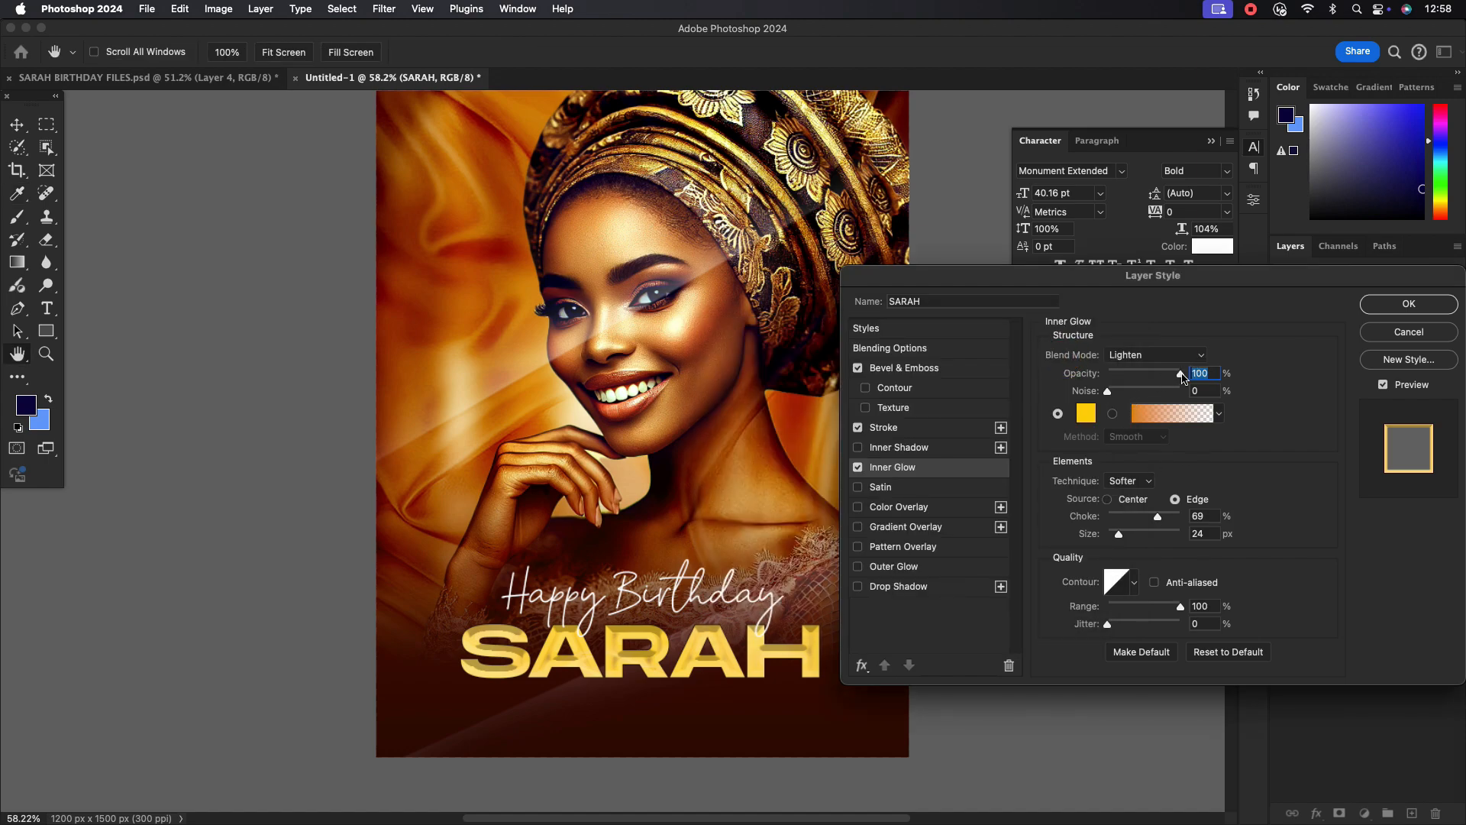
pyautogui.moveTo(1176, 375); pyautogui.dragTo(1180, 376)
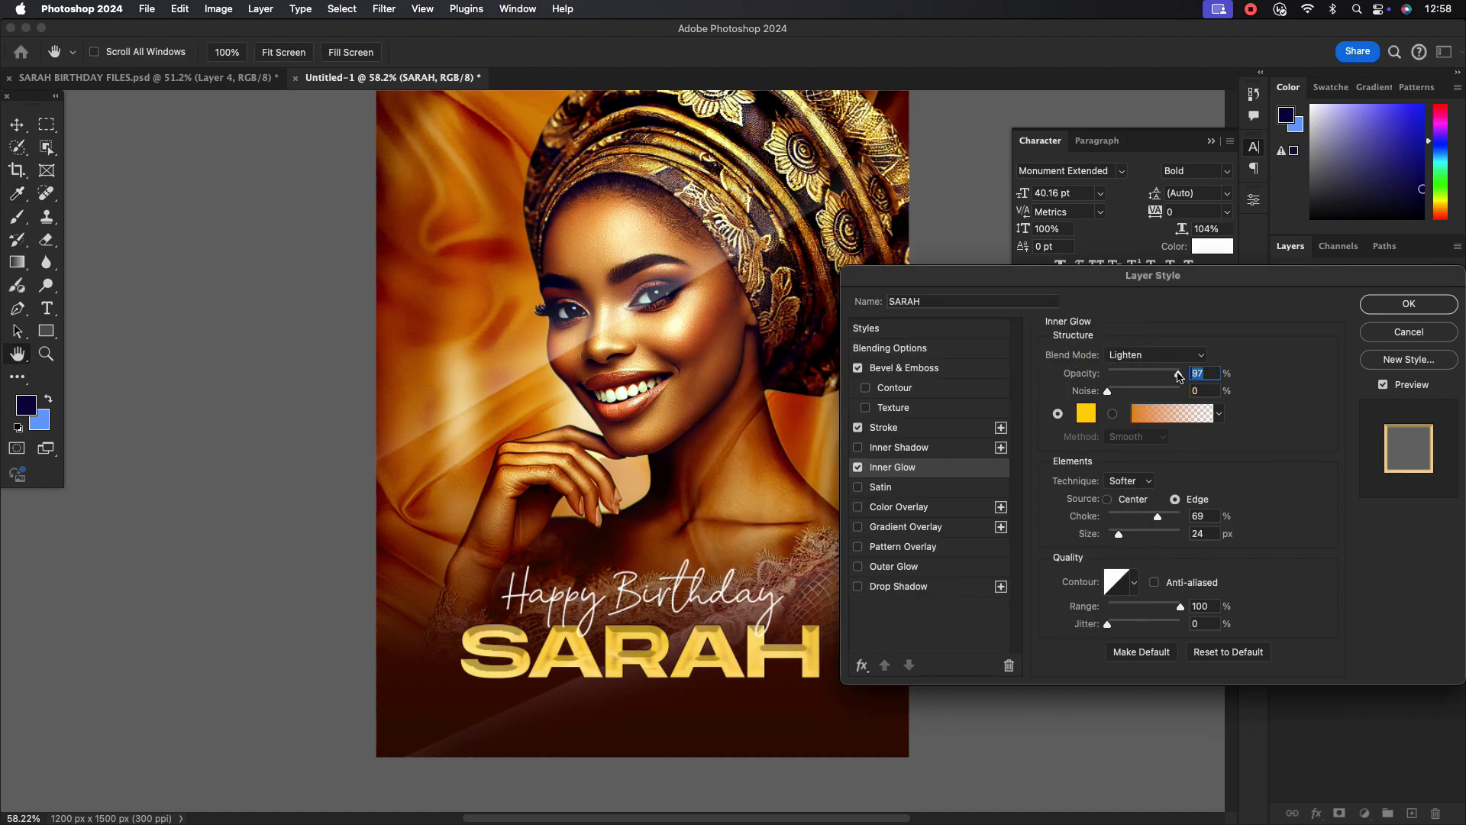
pyautogui.click(883, 451)
pyautogui.click(864, 451)
pyautogui.click(909, 468)
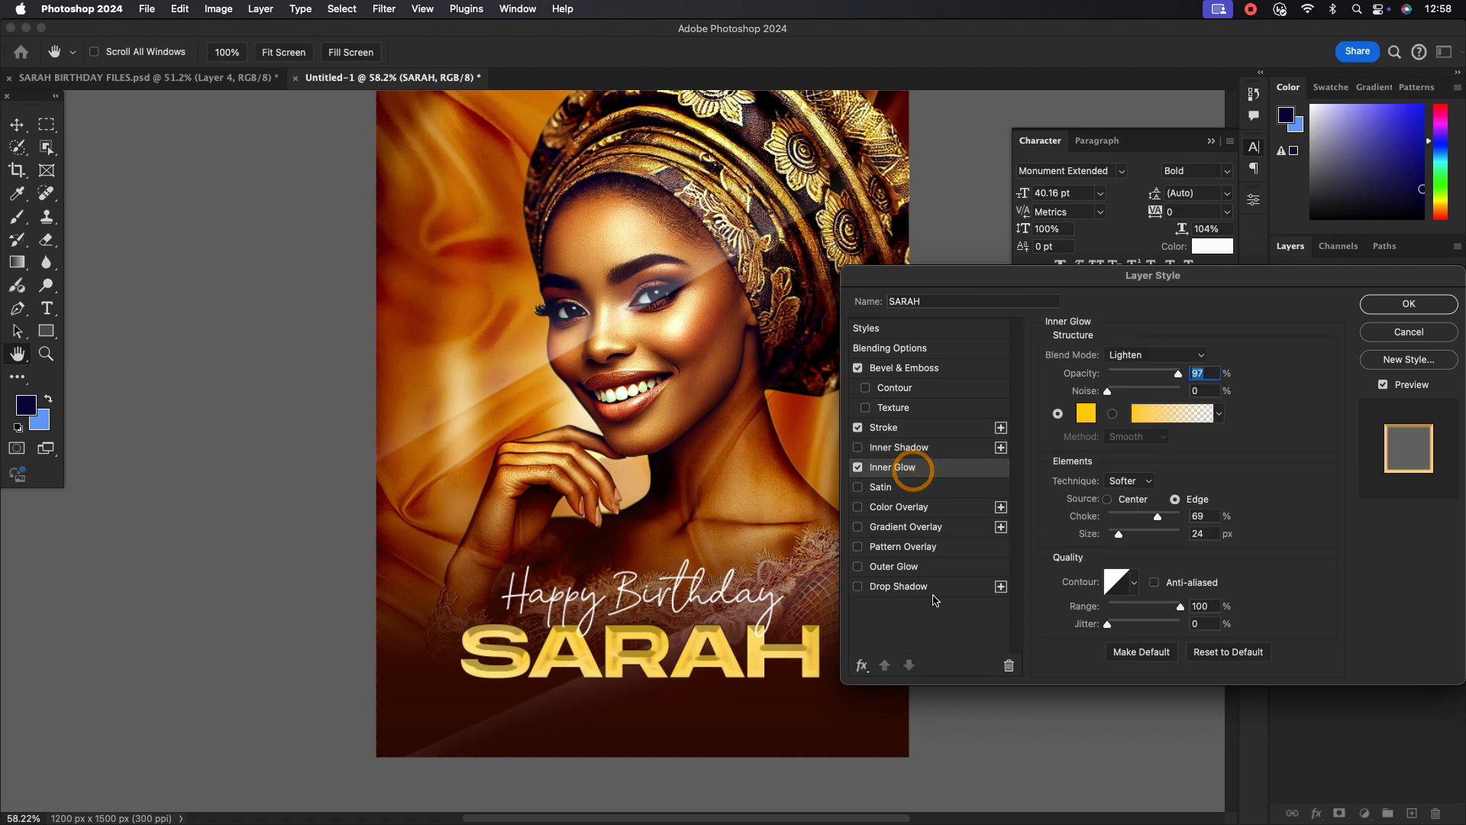
# Add a black Multiply drop shadow to the name with 53% opacity, 11 px distance, 49% spread and 0 px size.
pyautogui.click(923, 589)
pyautogui.moveTo(1153, 425); pyautogui.dragTo(1109, 465)
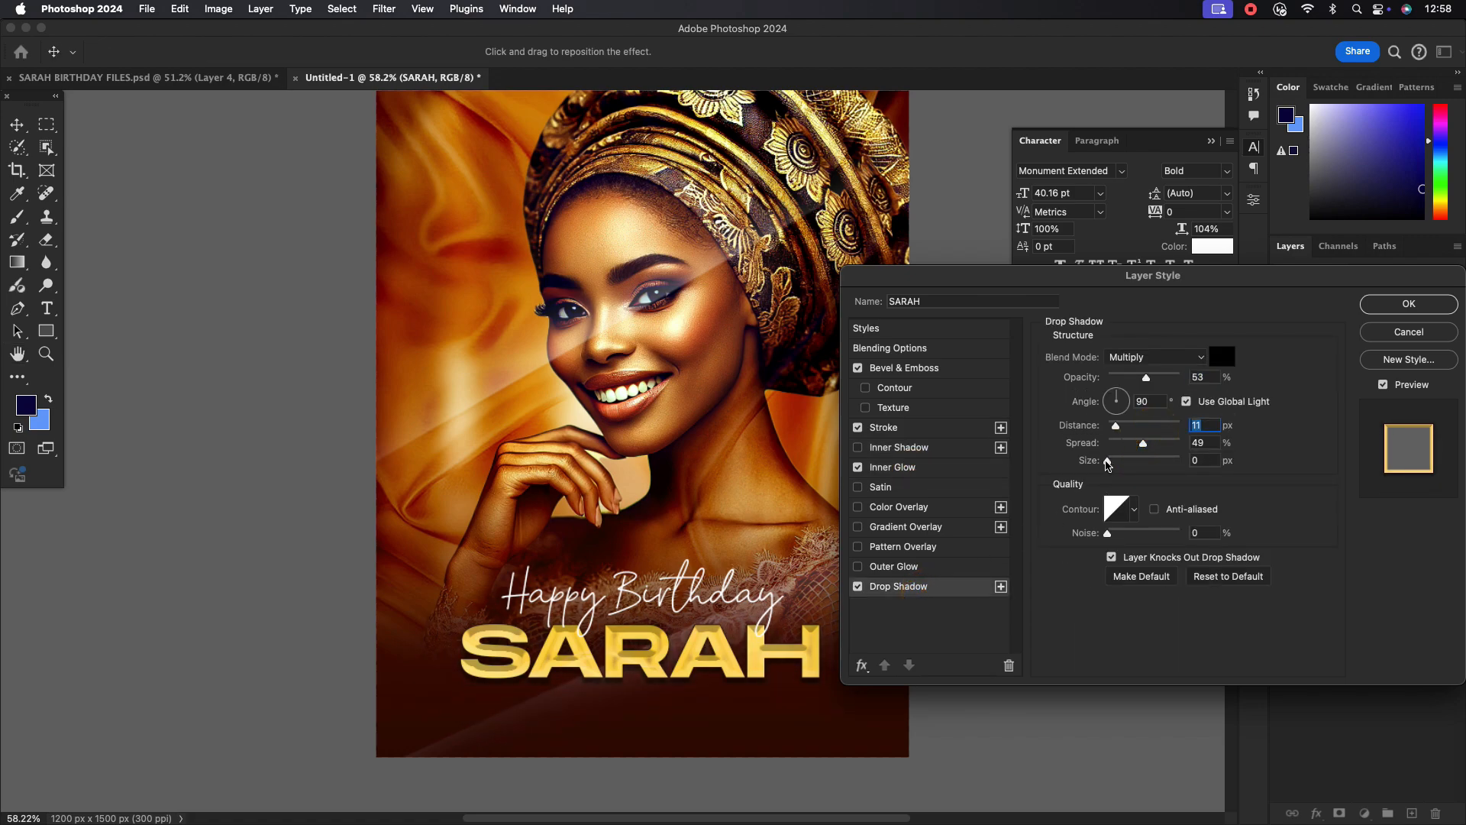
pyautogui.click(1146, 379)
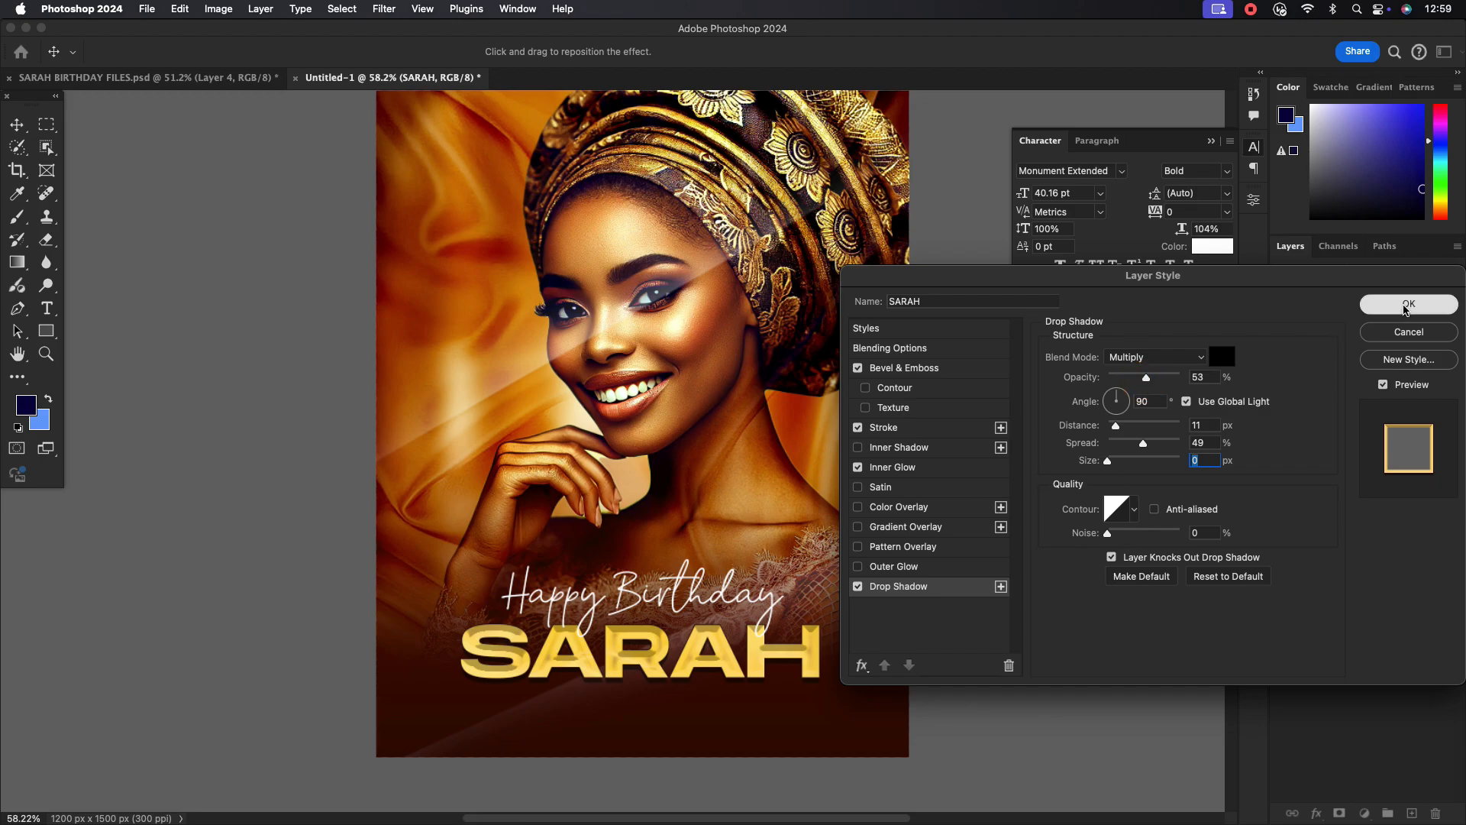
pyautogui.click(1407, 304)
# Shift the "Happy Birthday" text slightly to the right above the gold name.
pyautogui.scroll(5, 655, 661)
pyautogui.scroll(-2, 655, 661)
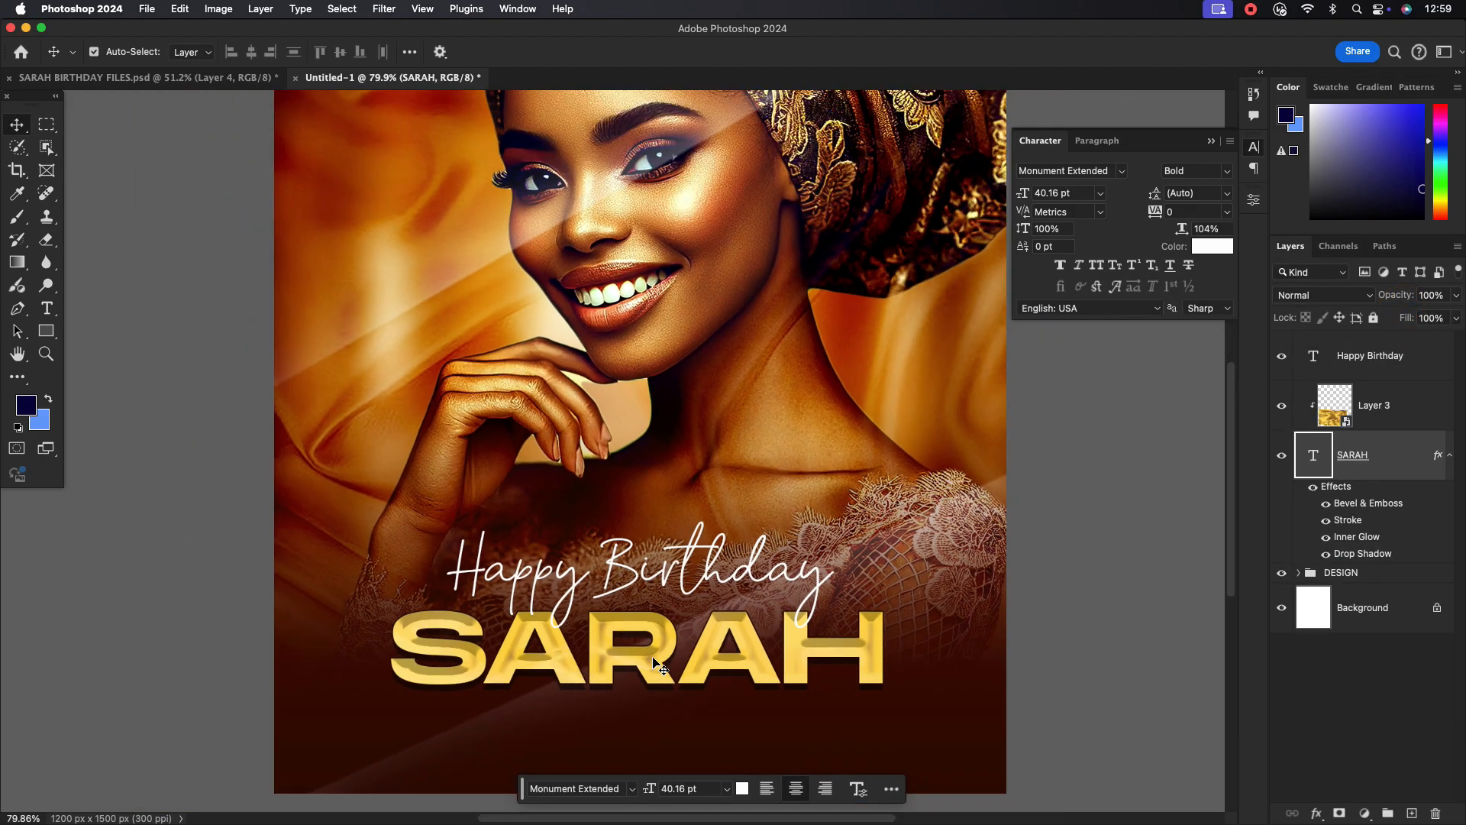
pyautogui.moveTo(709, 569); pyautogui.dragTo(722, 570)
pyautogui.scroll(-1, 773, 609)
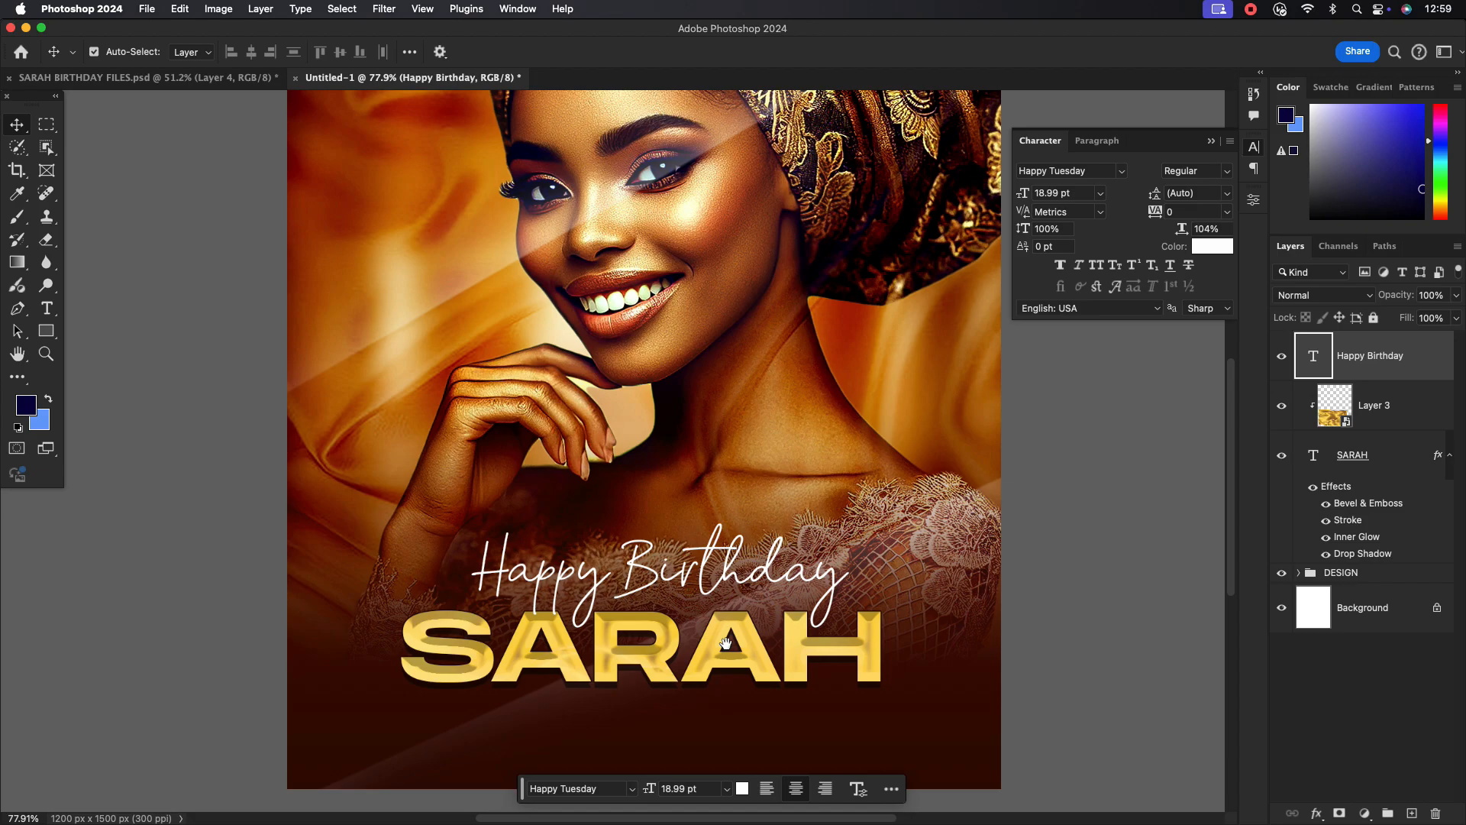
# Bring the golden starburst flare from the birthday files document into the flyer and set its blend mode to Screen.
pyautogui.moveTo(725, 643); pyautogui.dragTo(730, 602)
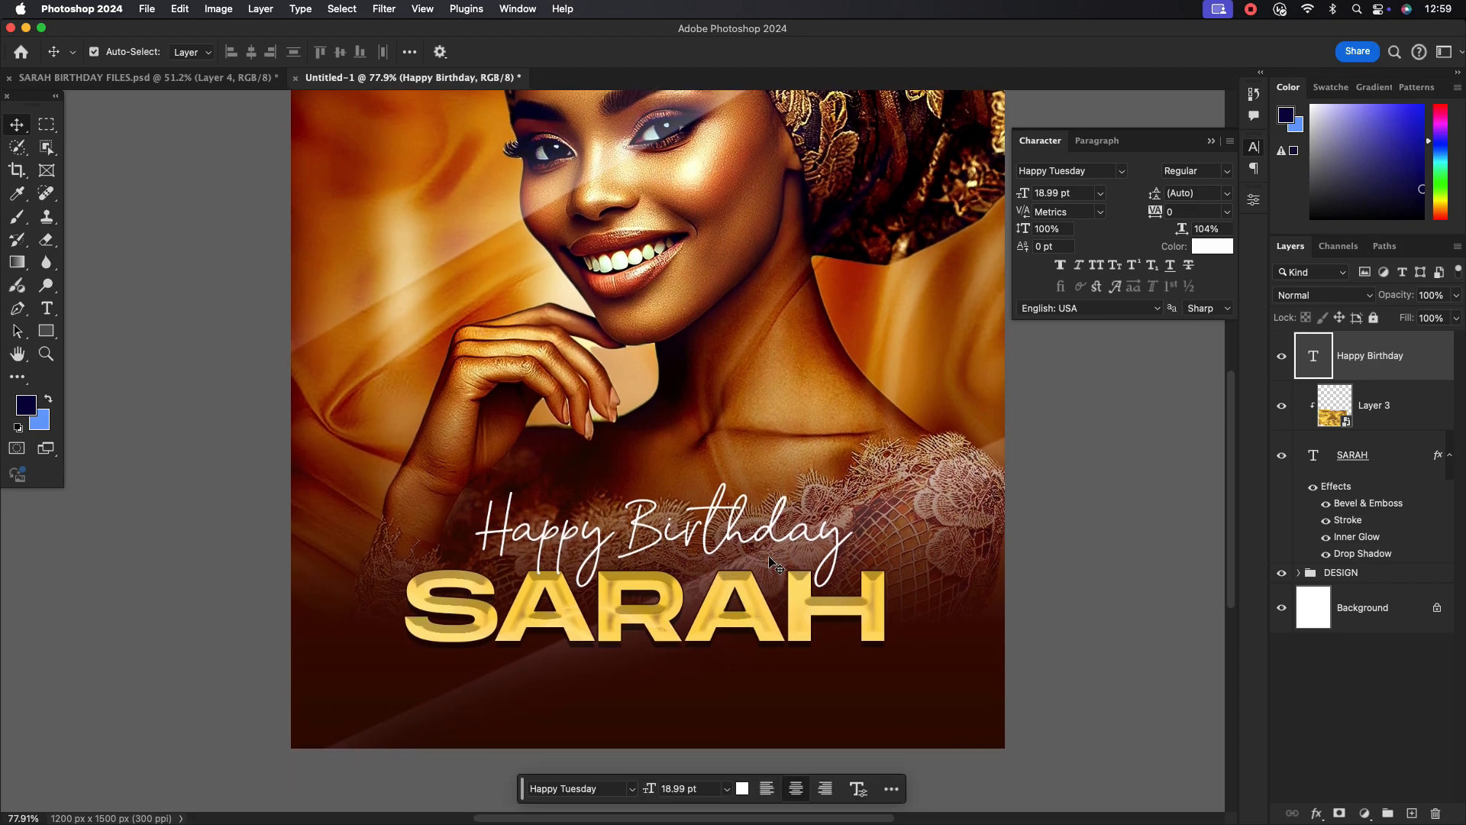
pyautogui.click(204, 81)
pyautogui.moveTo(661, 646); pyautogui.dragTo(515, 472)
pyautogui.moveTo(455, 654); pyautogui.dragTo(457, 654)
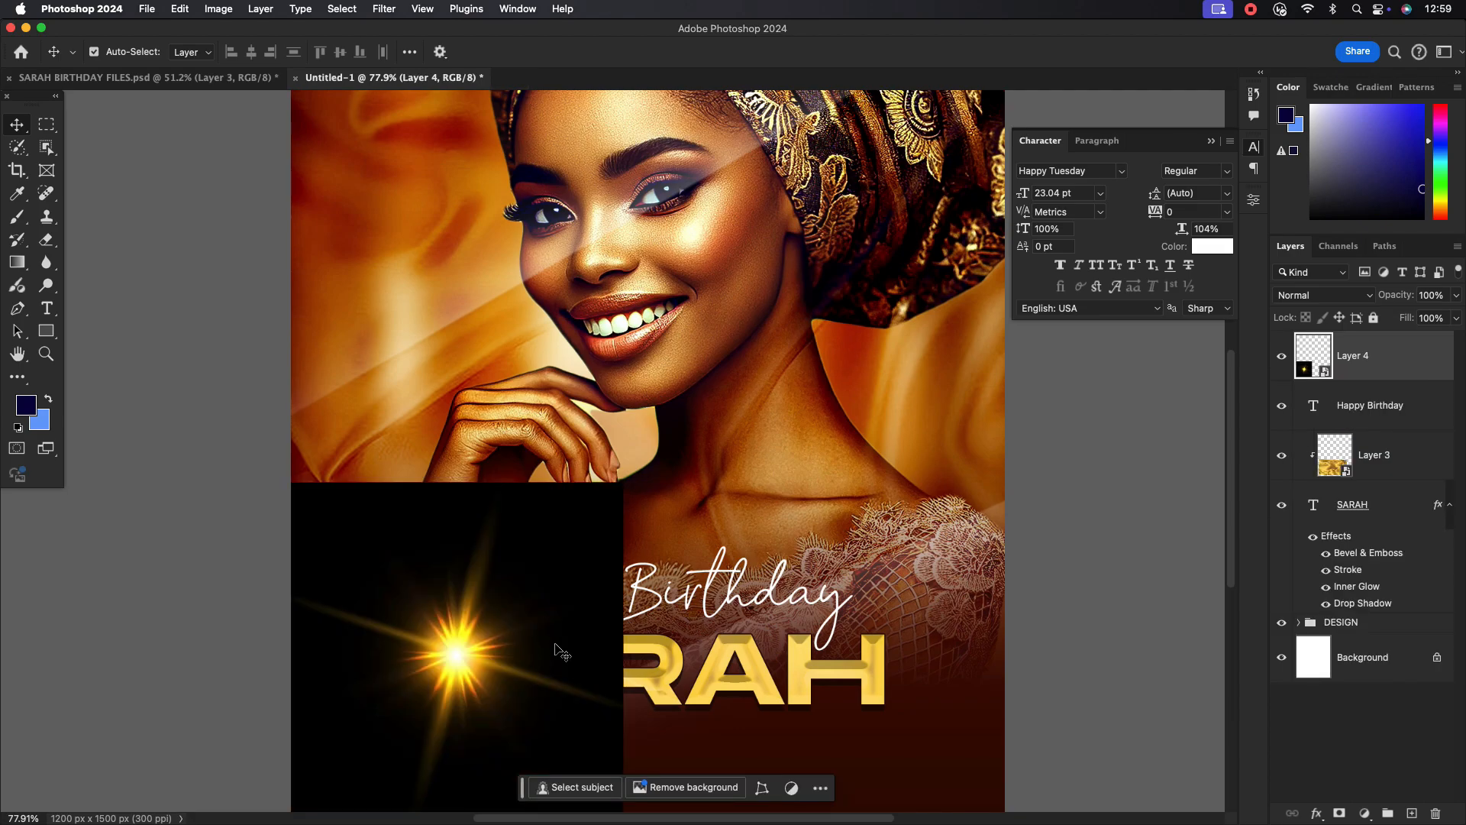
pyautogui.click(1427, 359)
pyautogui.click(1324, 295)
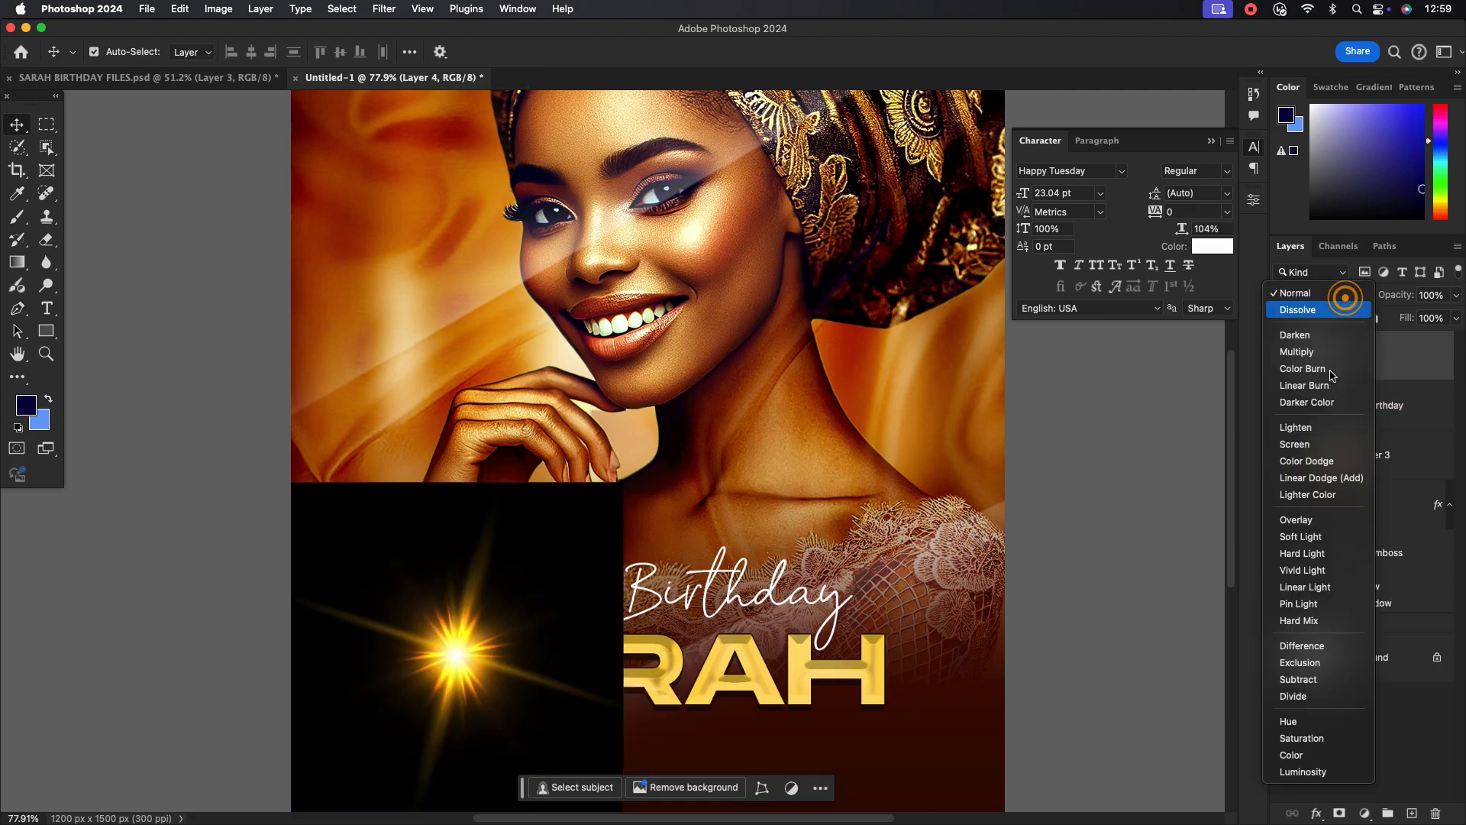
pyautogui.click(1311, 444)
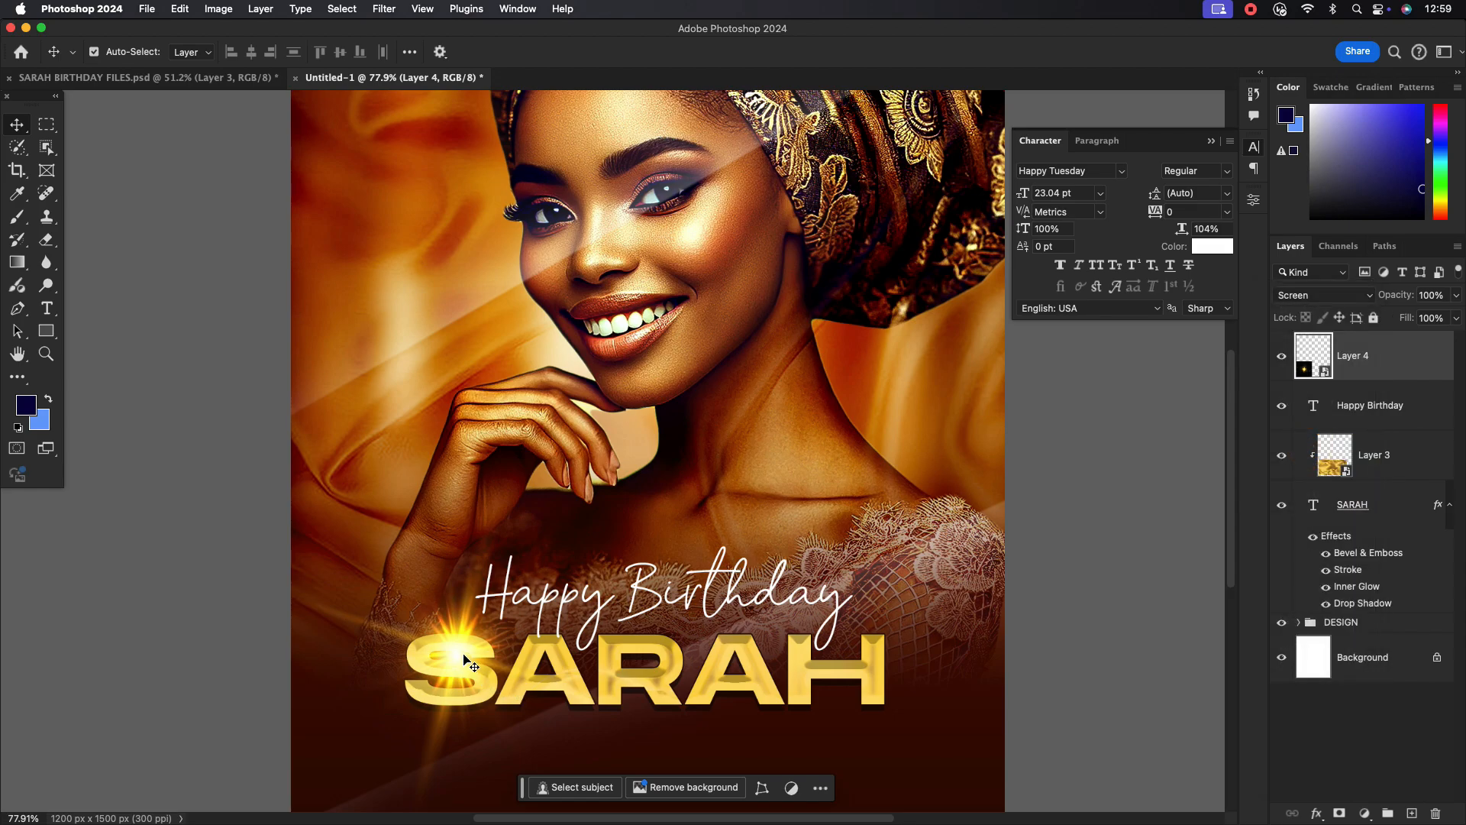
# Position the flare over the first letter of the gold name and scale it to about 86%.
pyautogui.moveTo(477, 651); pyautogui.dragTo(470, 668)
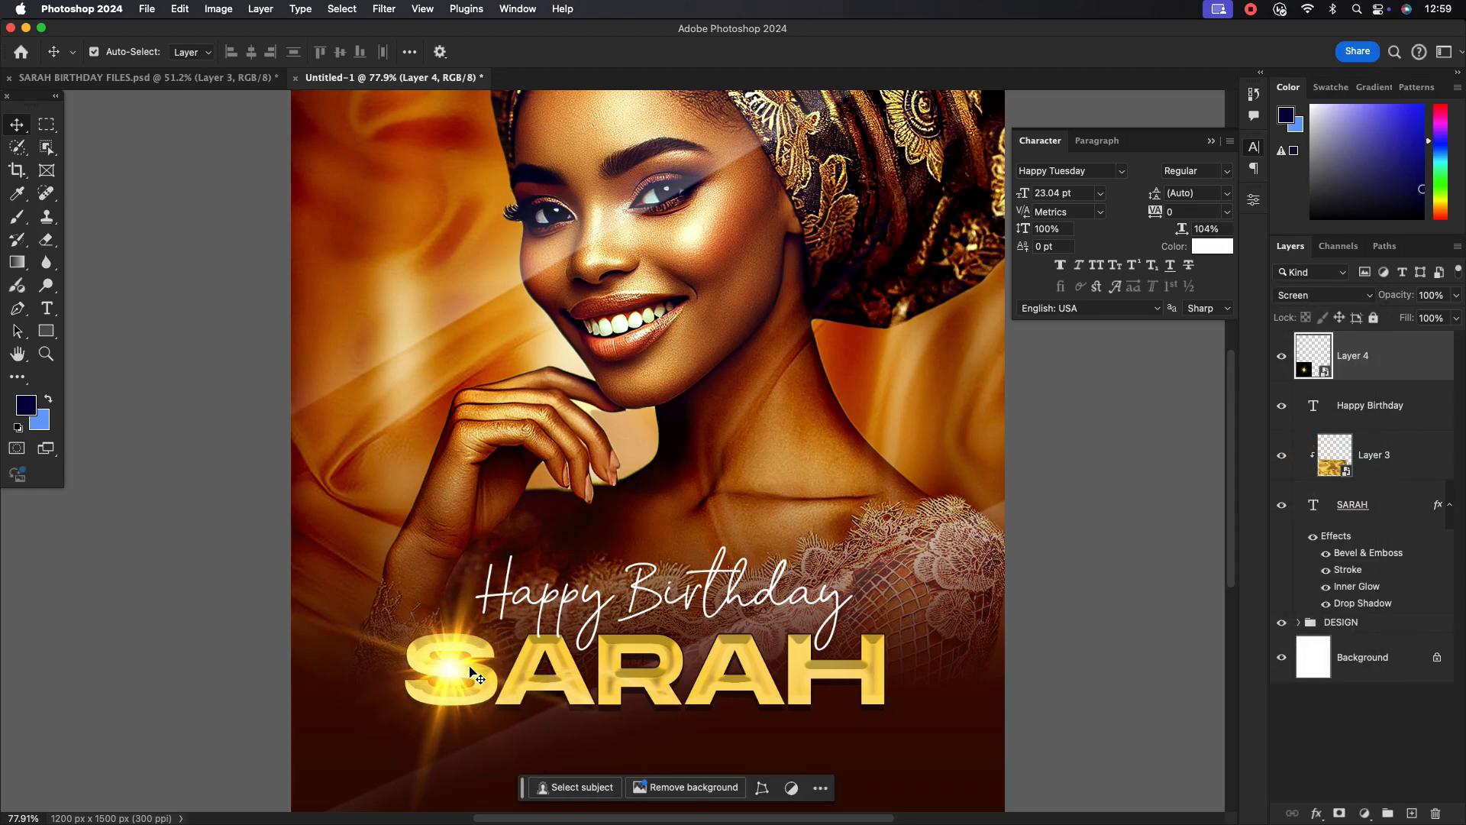
pyautogui.press('super+t')
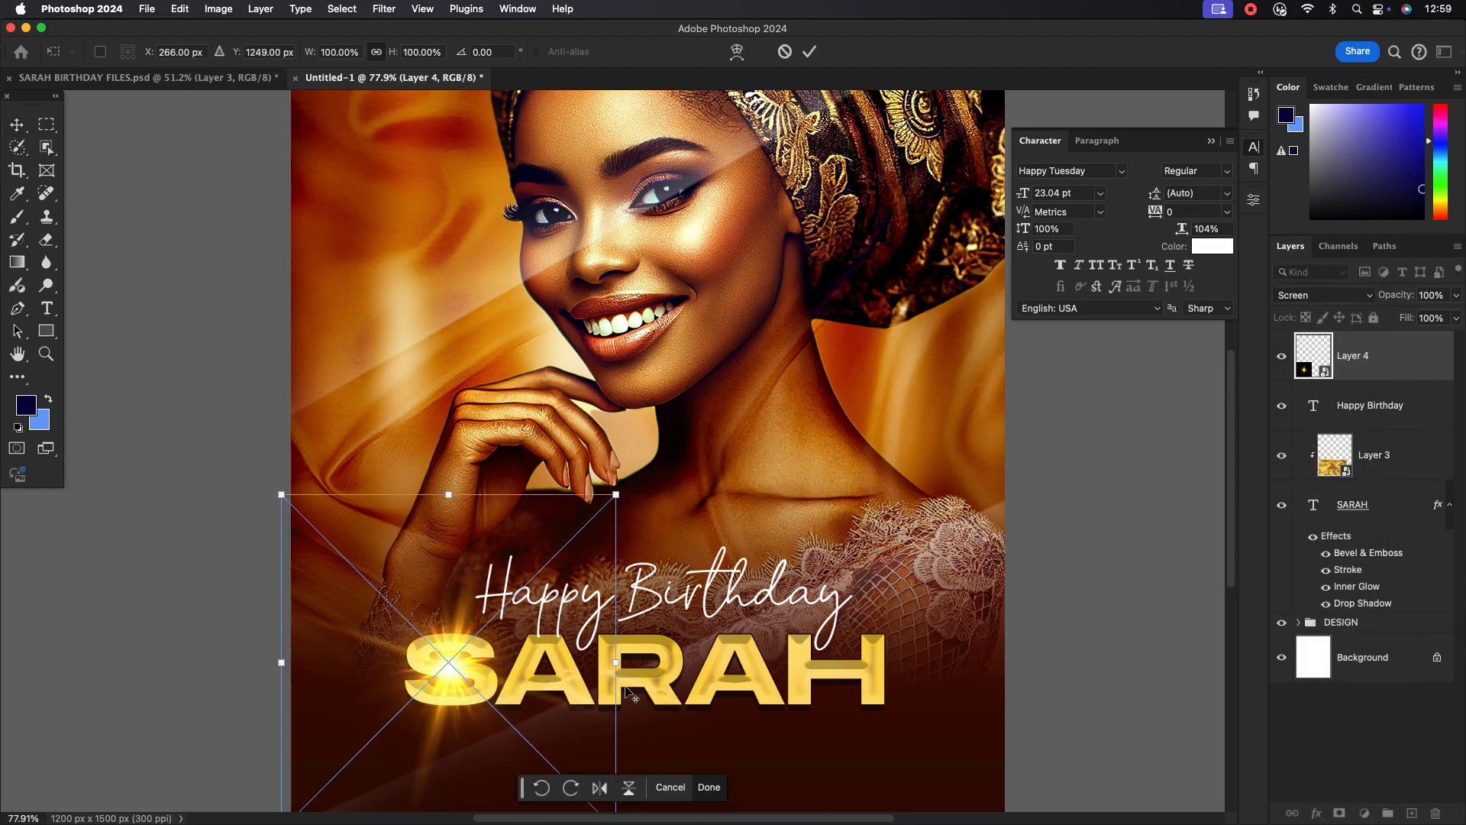
pyautogui.moveTo(622, 669); pyautogui.dragTo(594, 664)
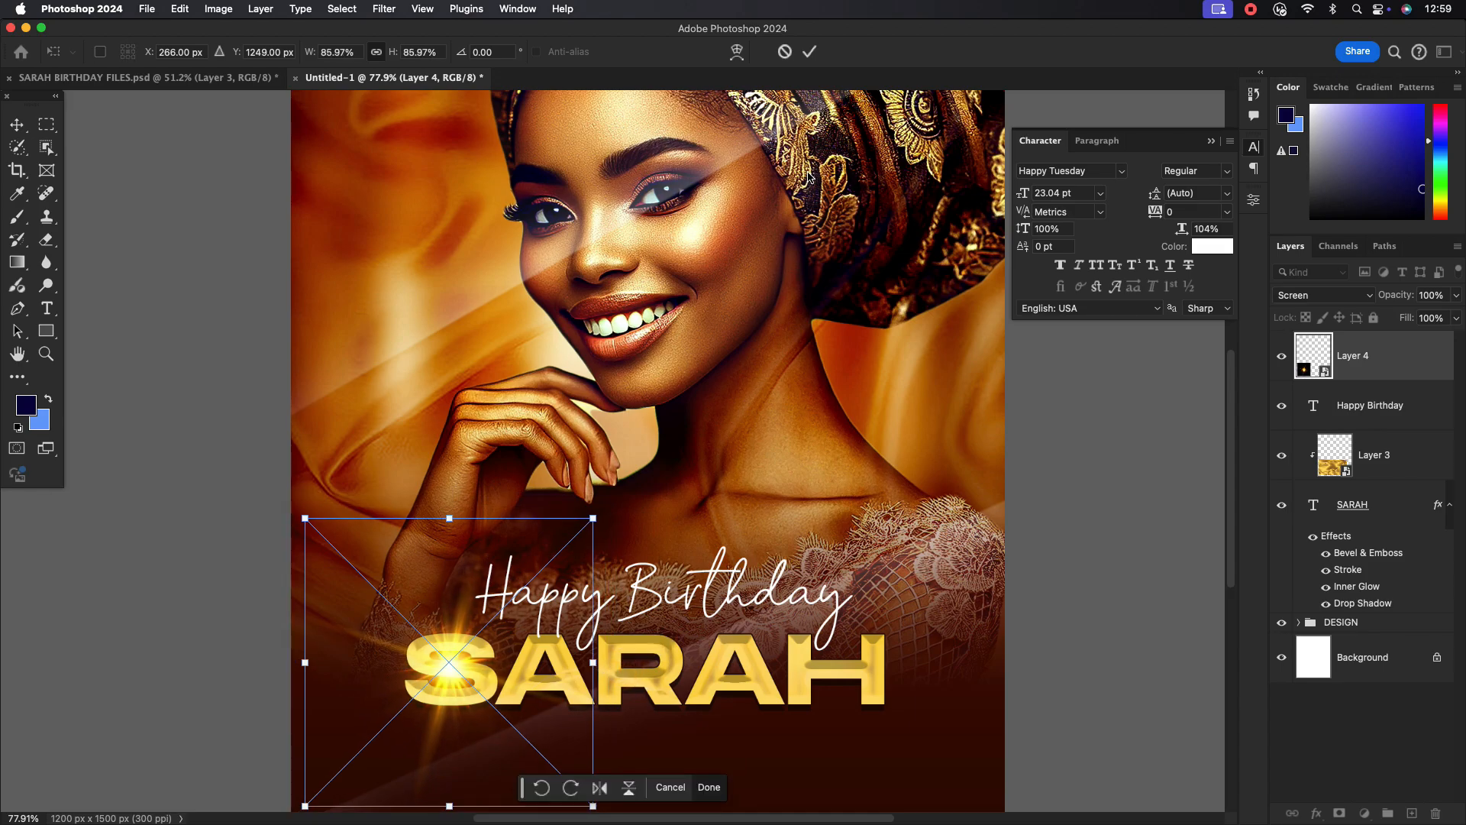
pyautogui.click(810, 52)
# Add the text "Wishing you more gloirous and joyous years ahead in the Mighty Name of Jesus Christ." below the gold name.
pyautogui.scroll(-2, 775, 506)
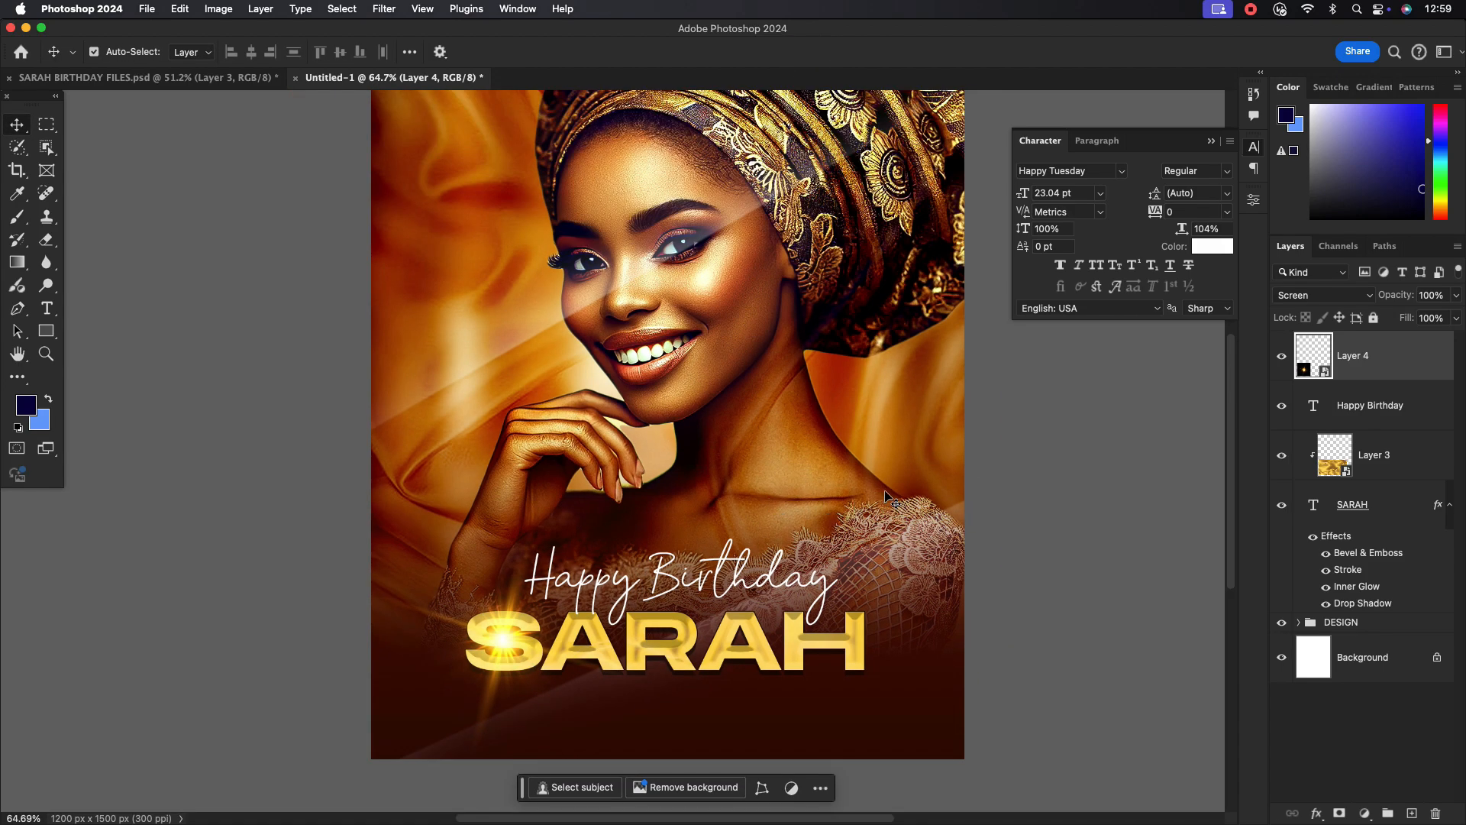
pyautogui.scroll(-1, 842, 531)
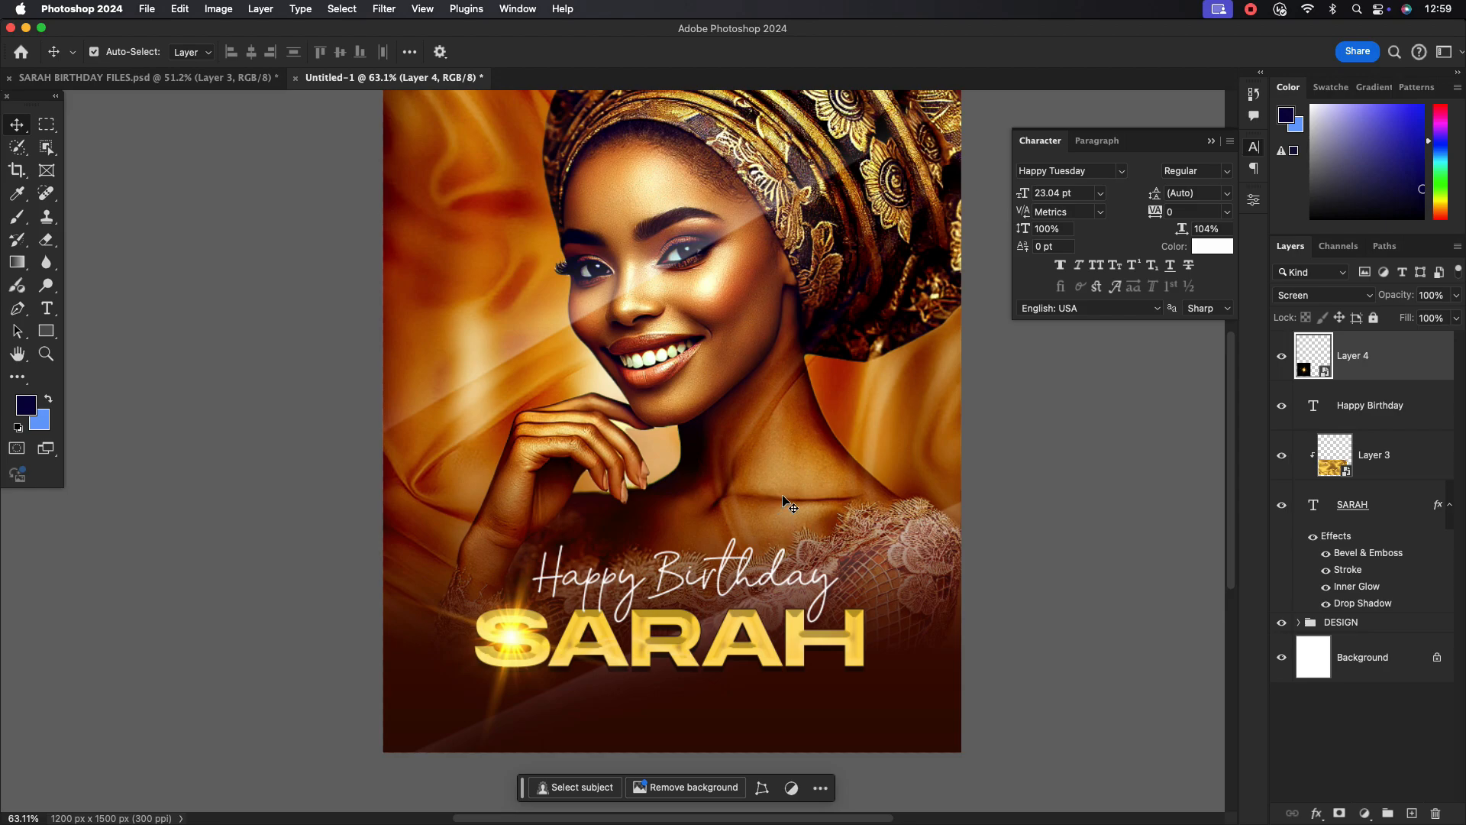
pyautogui.scroll(-1, 787, 504)
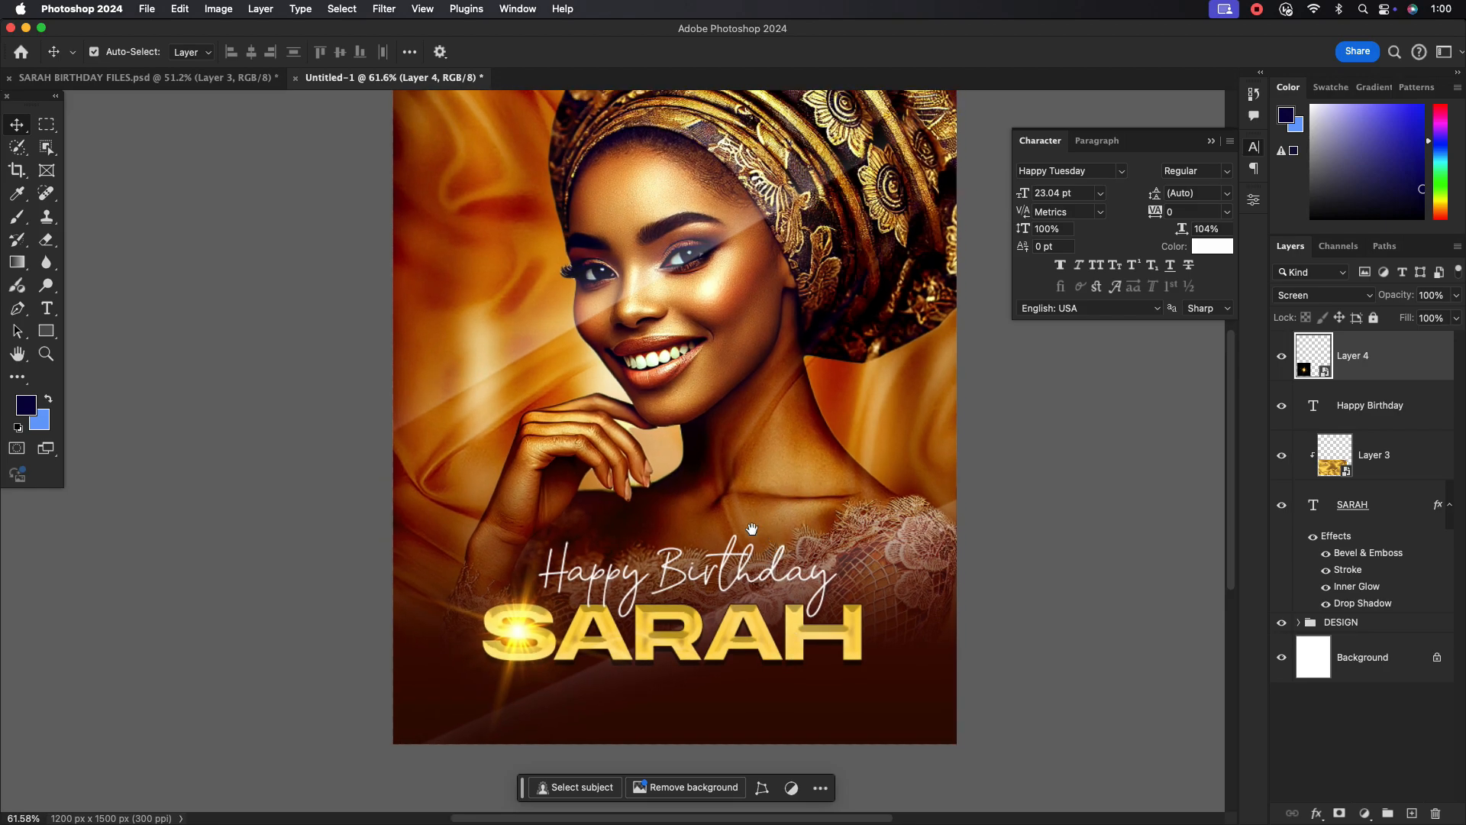
pyautogui.moveTo(752, 527); pyautogui.dragTo(740, 487)
pyautogui.click(47, 309)
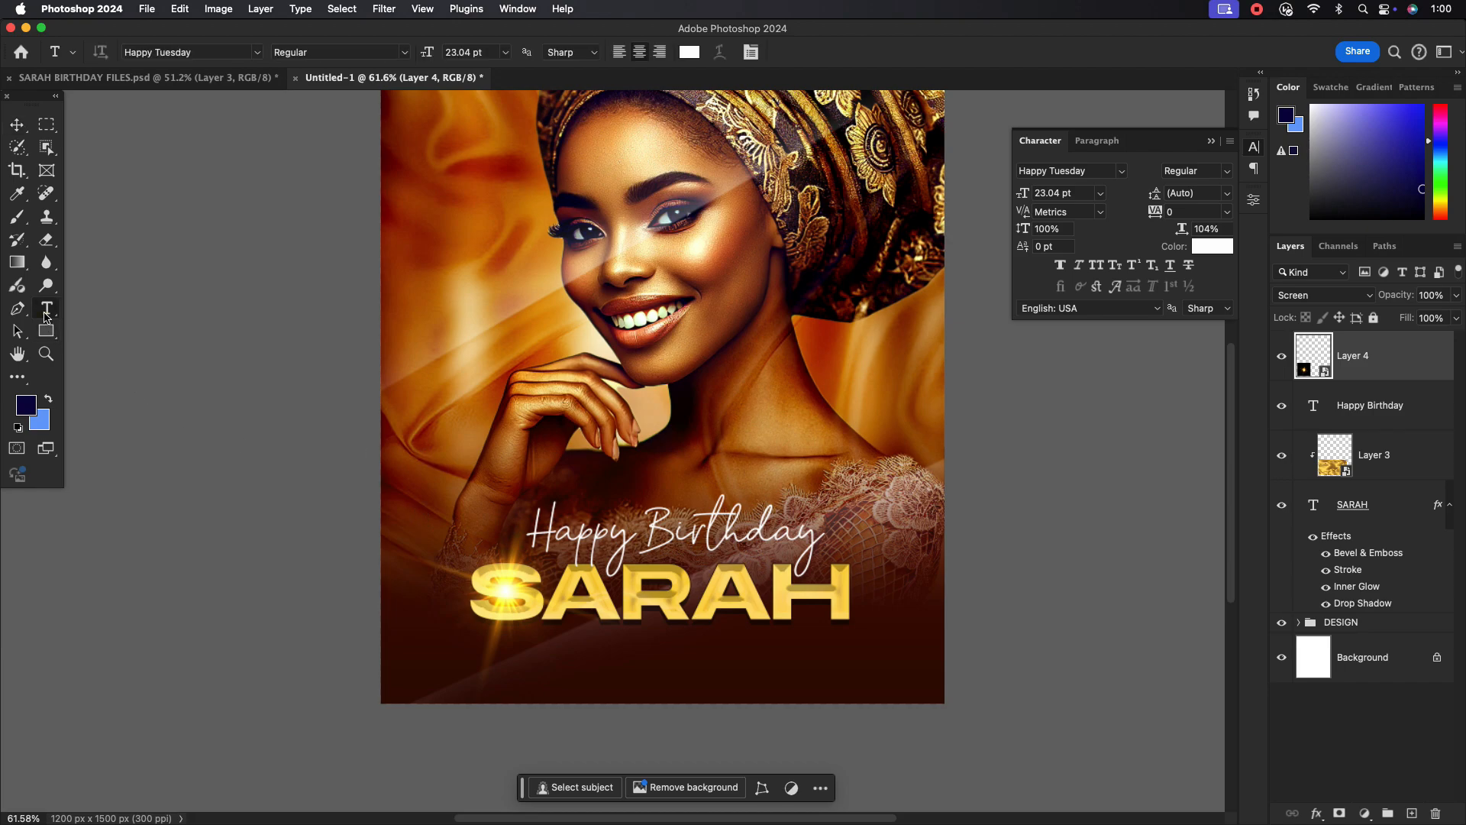
pyautogui.click(622, 667)
pyautogui.write('wishing you')
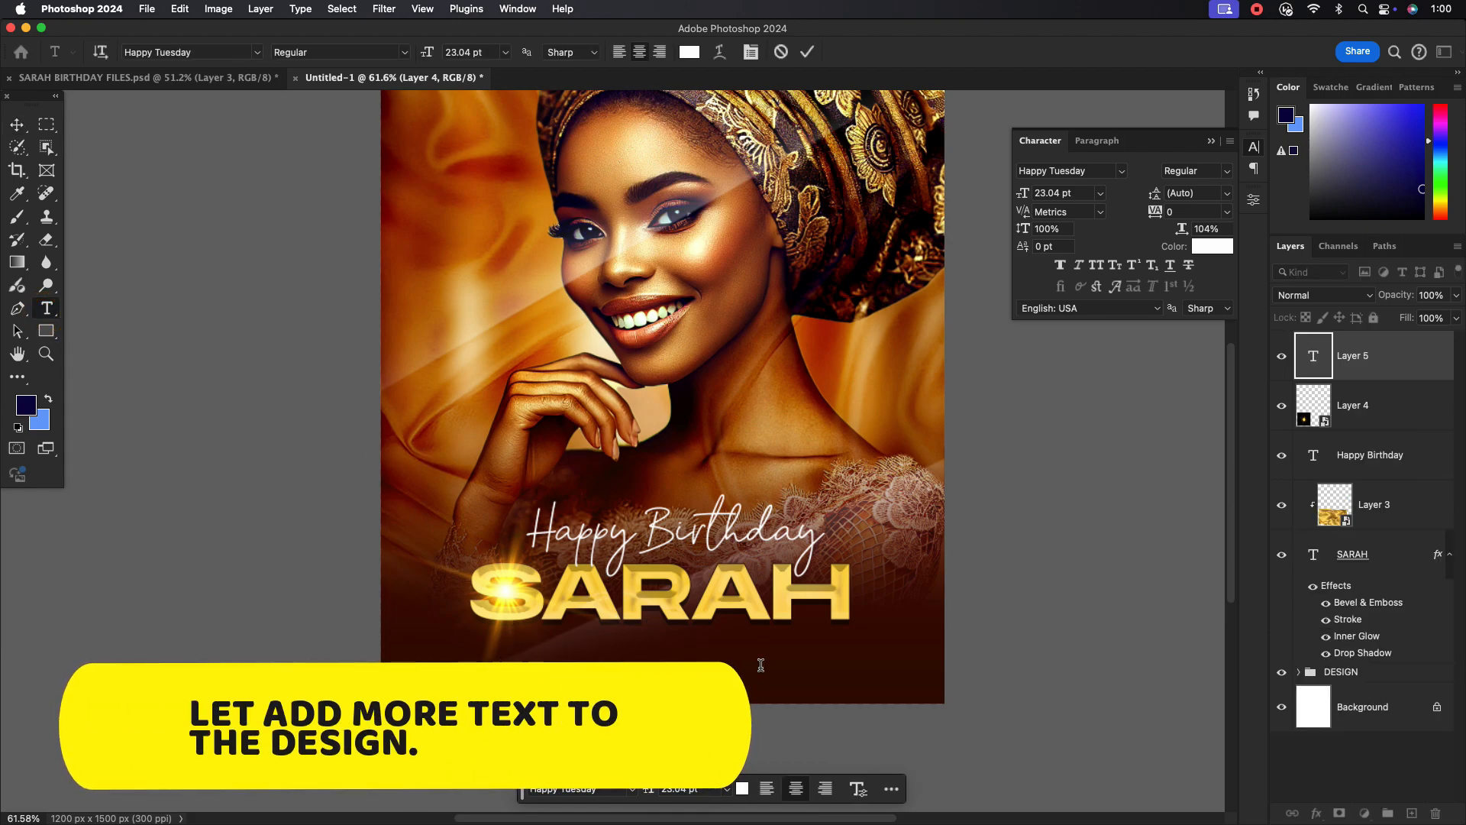
pyautogui.write(' more gloirous')
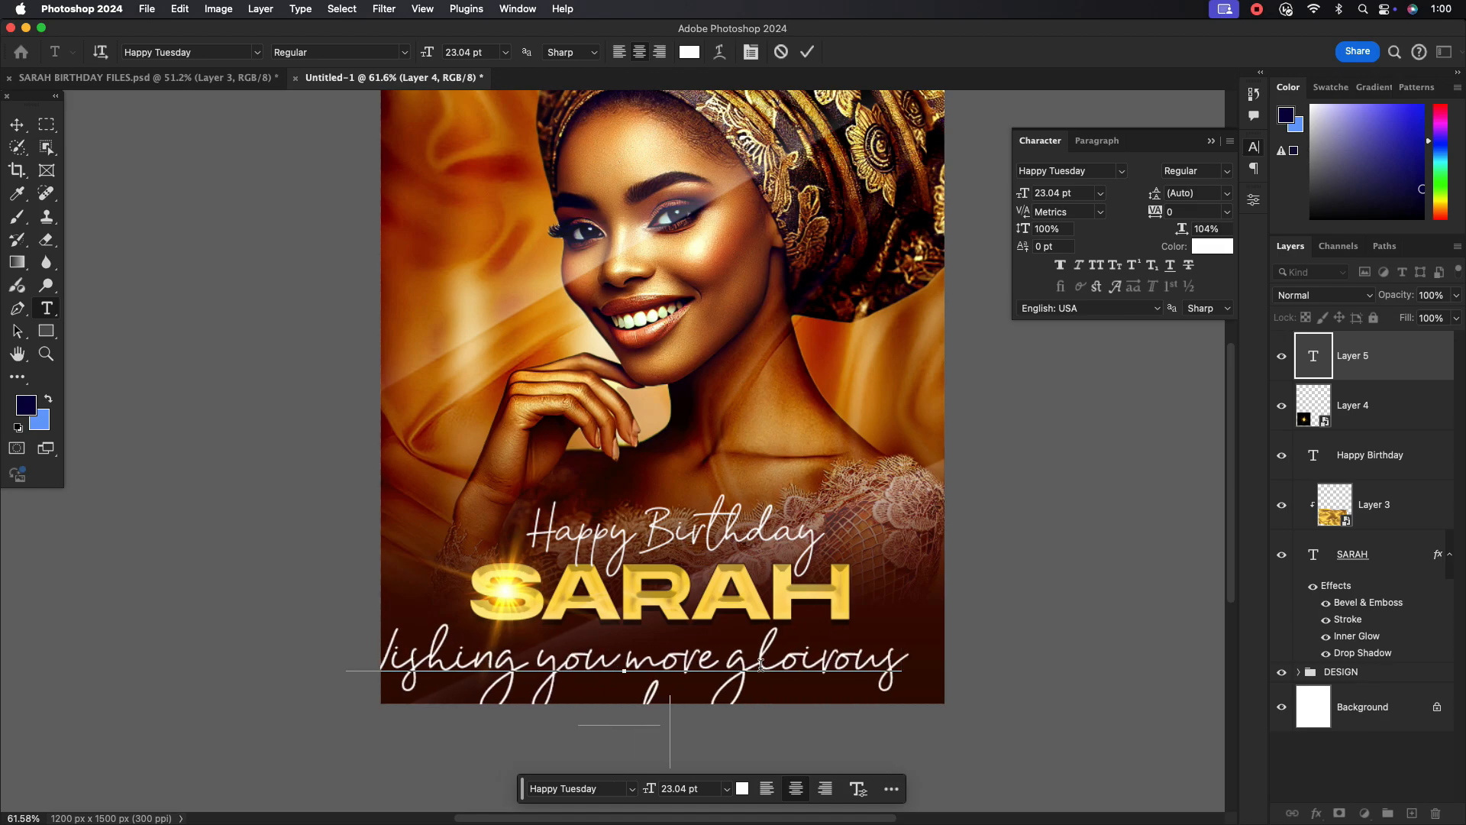
pyautogui.write('vements  ahead')
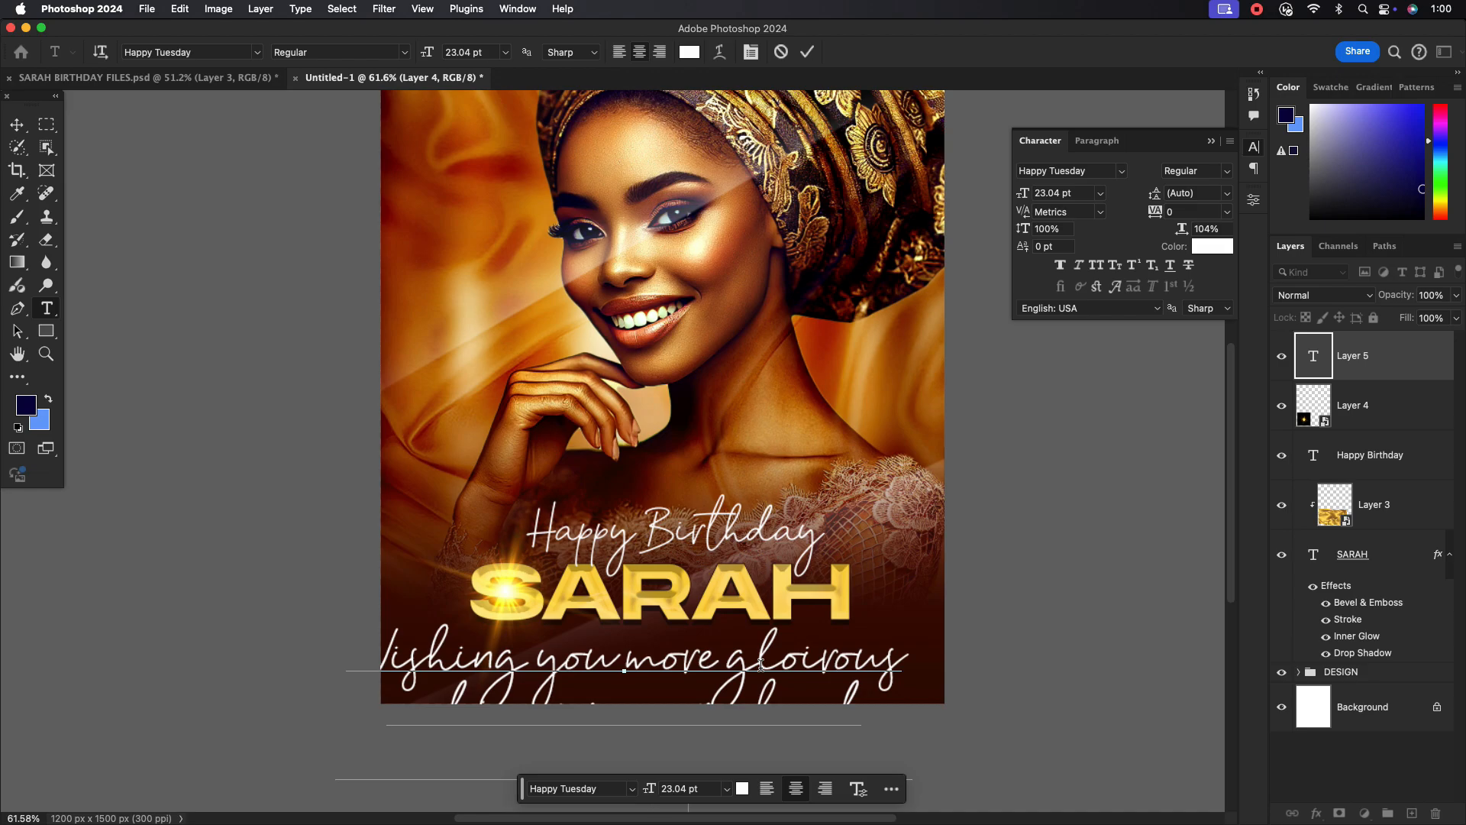
pyautogui.click(16, 123)
# Set the message in Monument Extended Ultralight at 8 pt and place it directly beneath the gold name.
pyautogui.click(1120, 170)
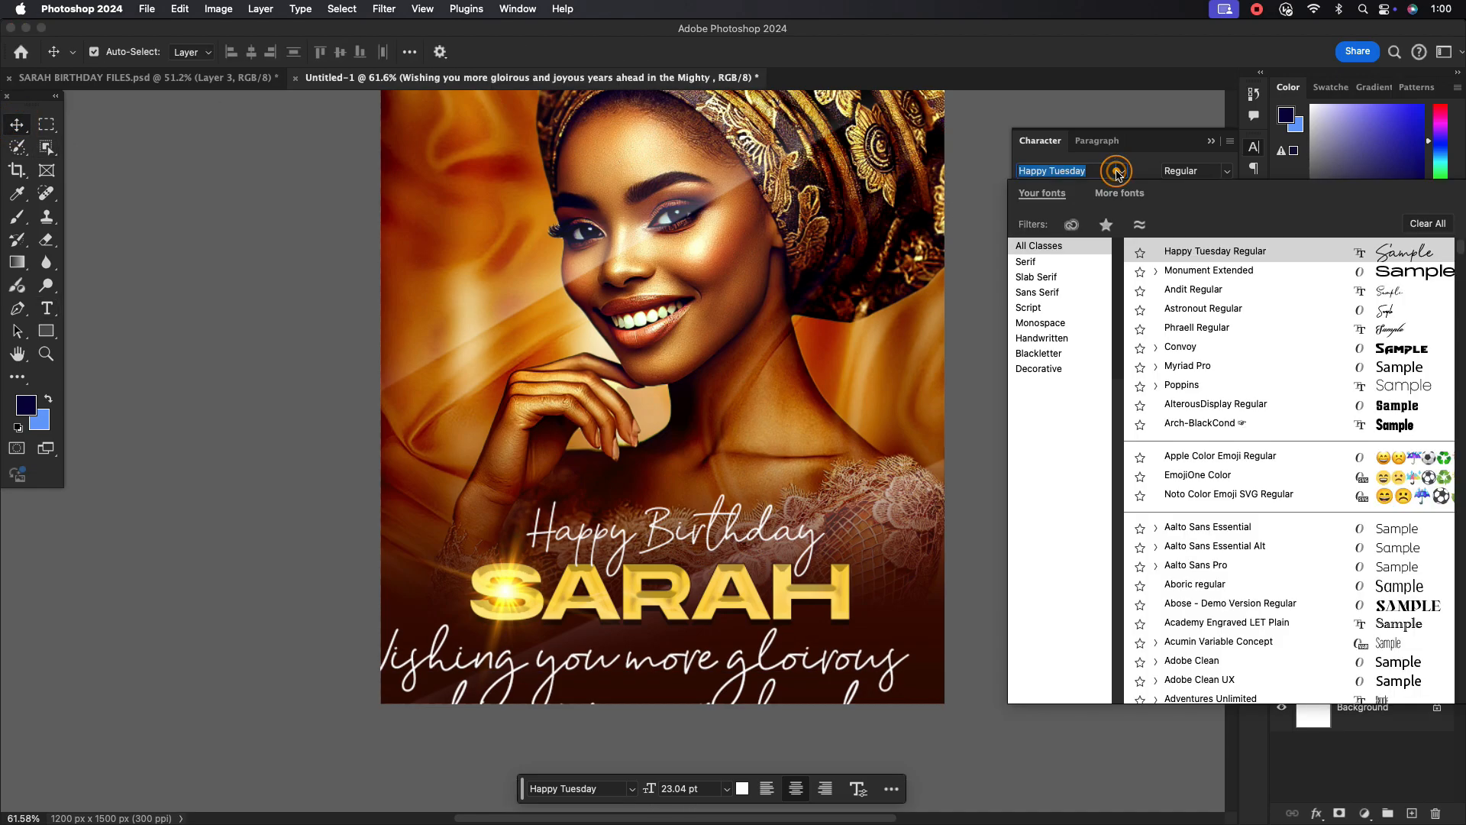
pyautogui.click(1182, 266)
pyautogui.click(1101, 192)
pyautogui.click(1063, 250)
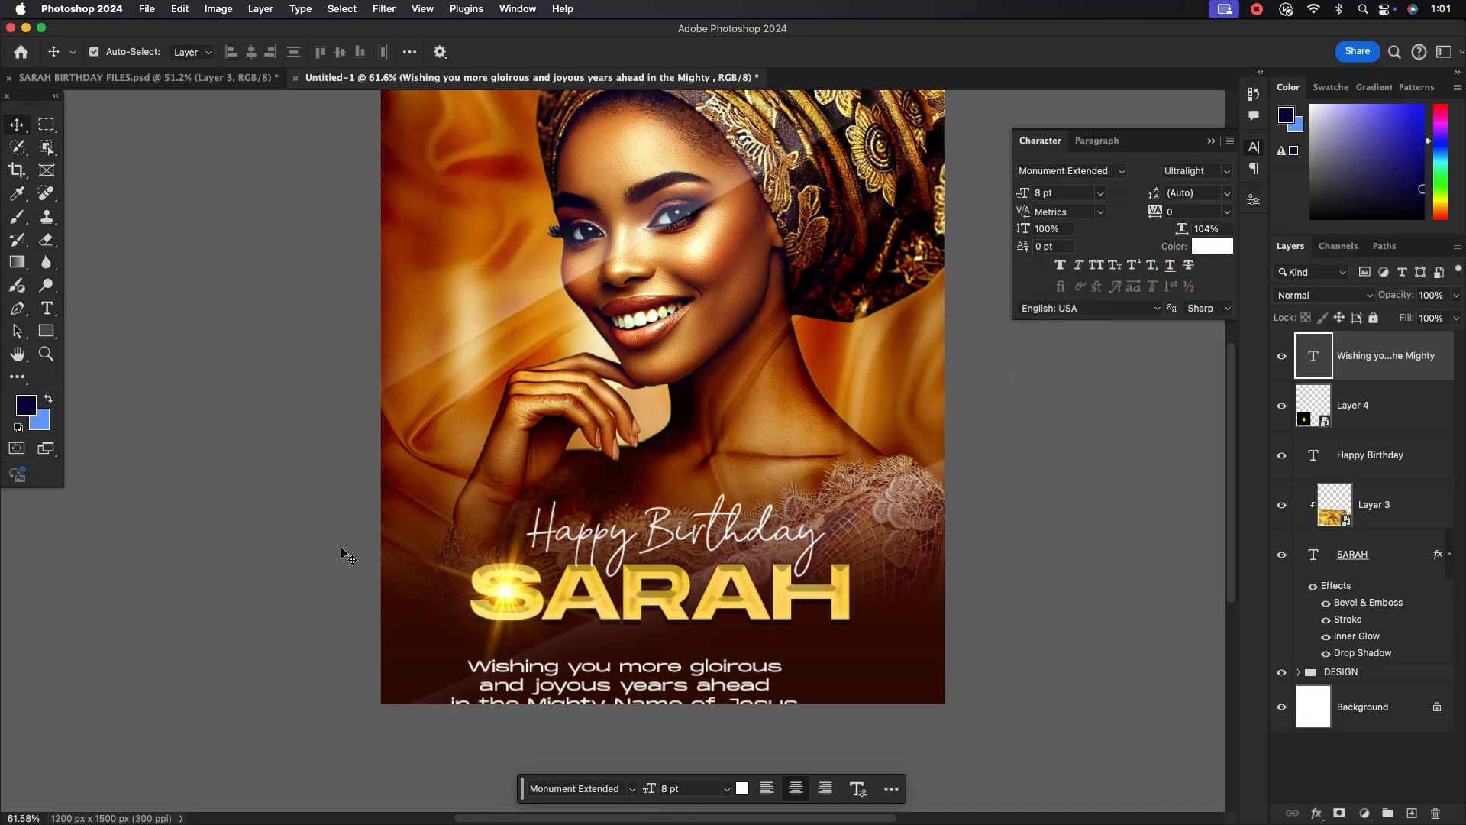
pyautogui.moveTo(667, 687); pyautogui.dragTo(740, 658)
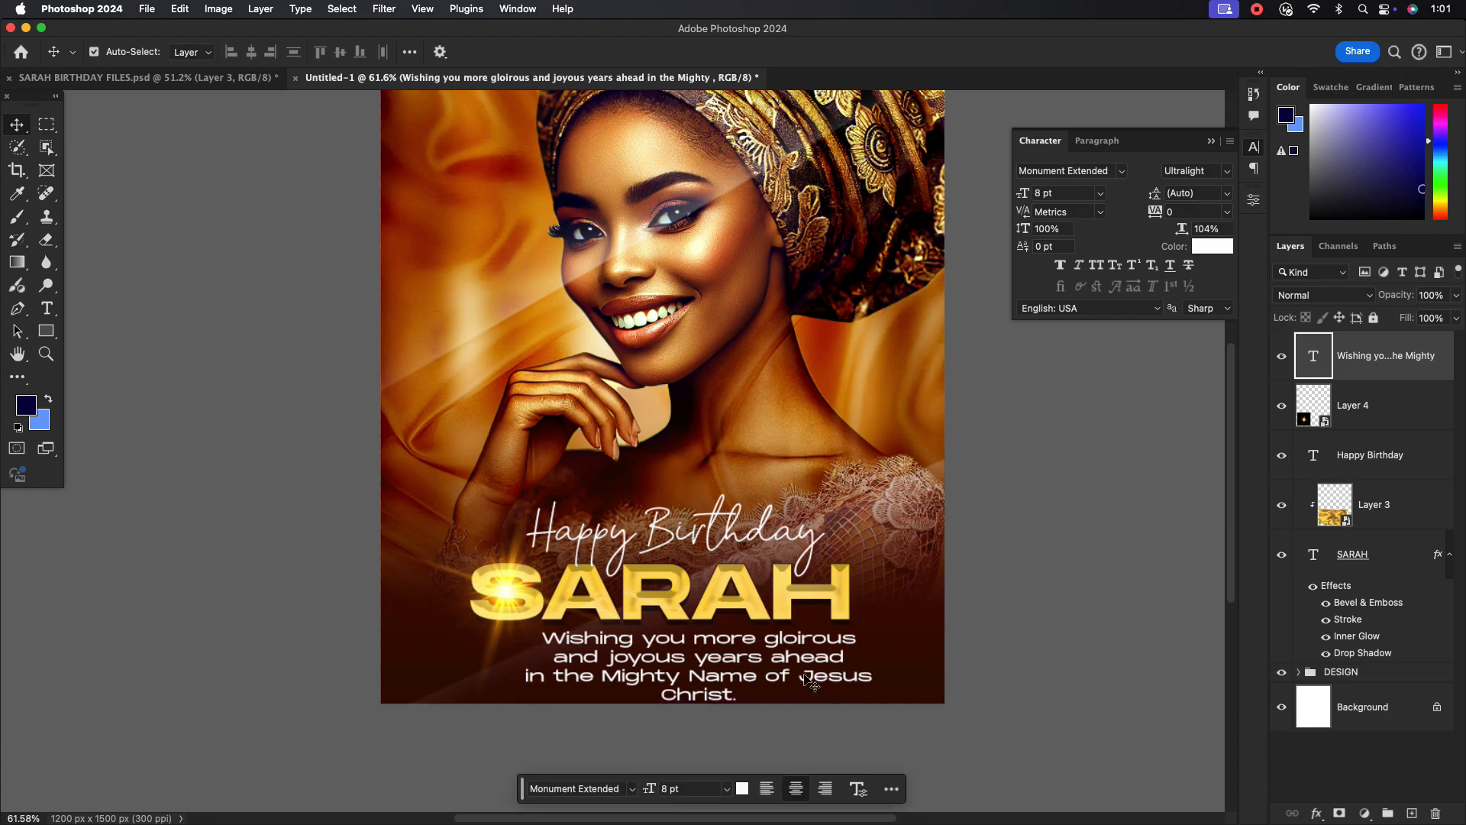
# Change the line break so that "Jesus Christ." sits together on the last line of the message.
pyautogui.doubleClick(820, 676)
pyautogui.press('Return')
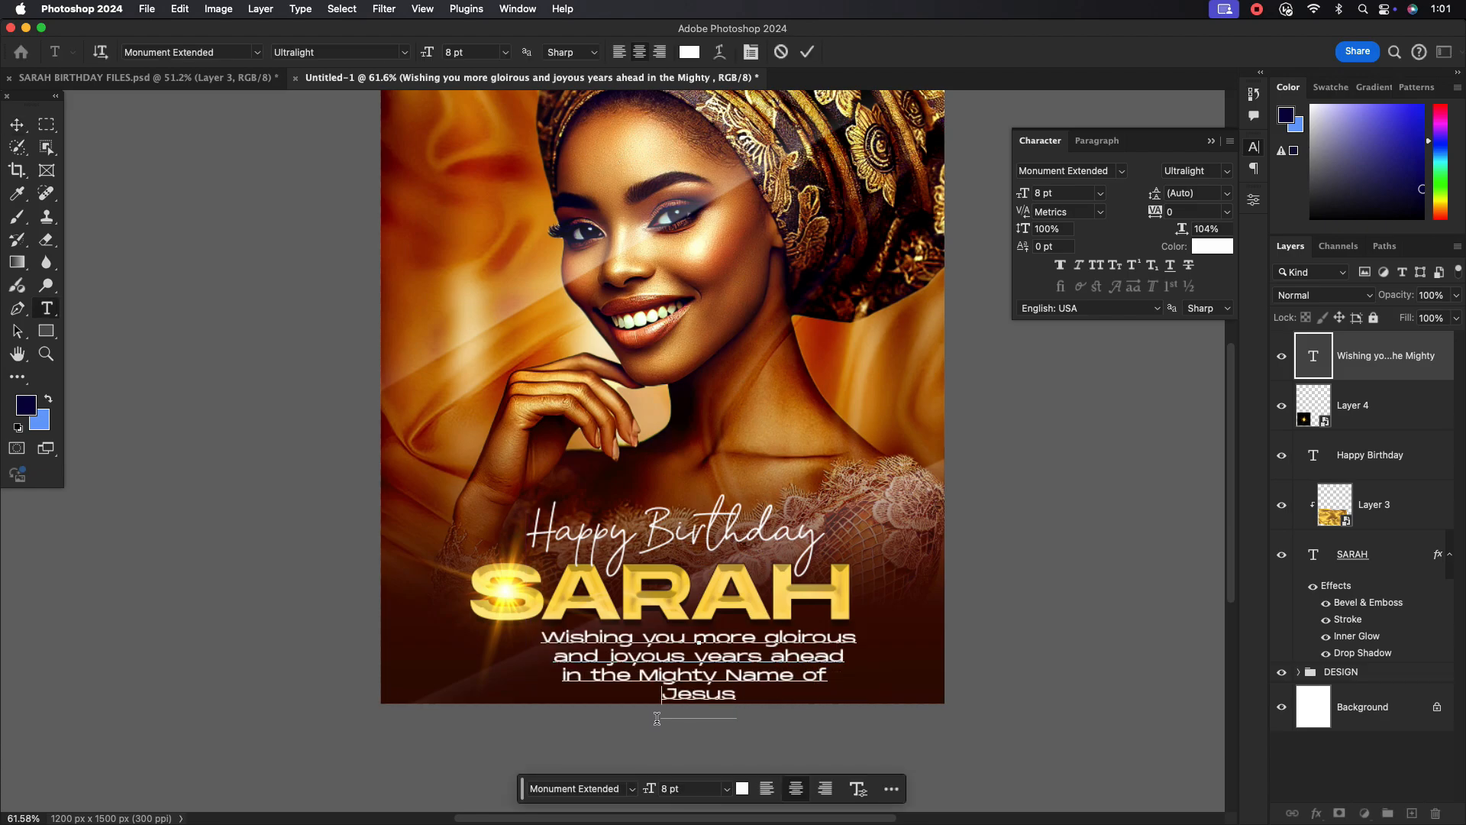
pyautogui.press('BackSpace')
pyautogui.click(807, 51)
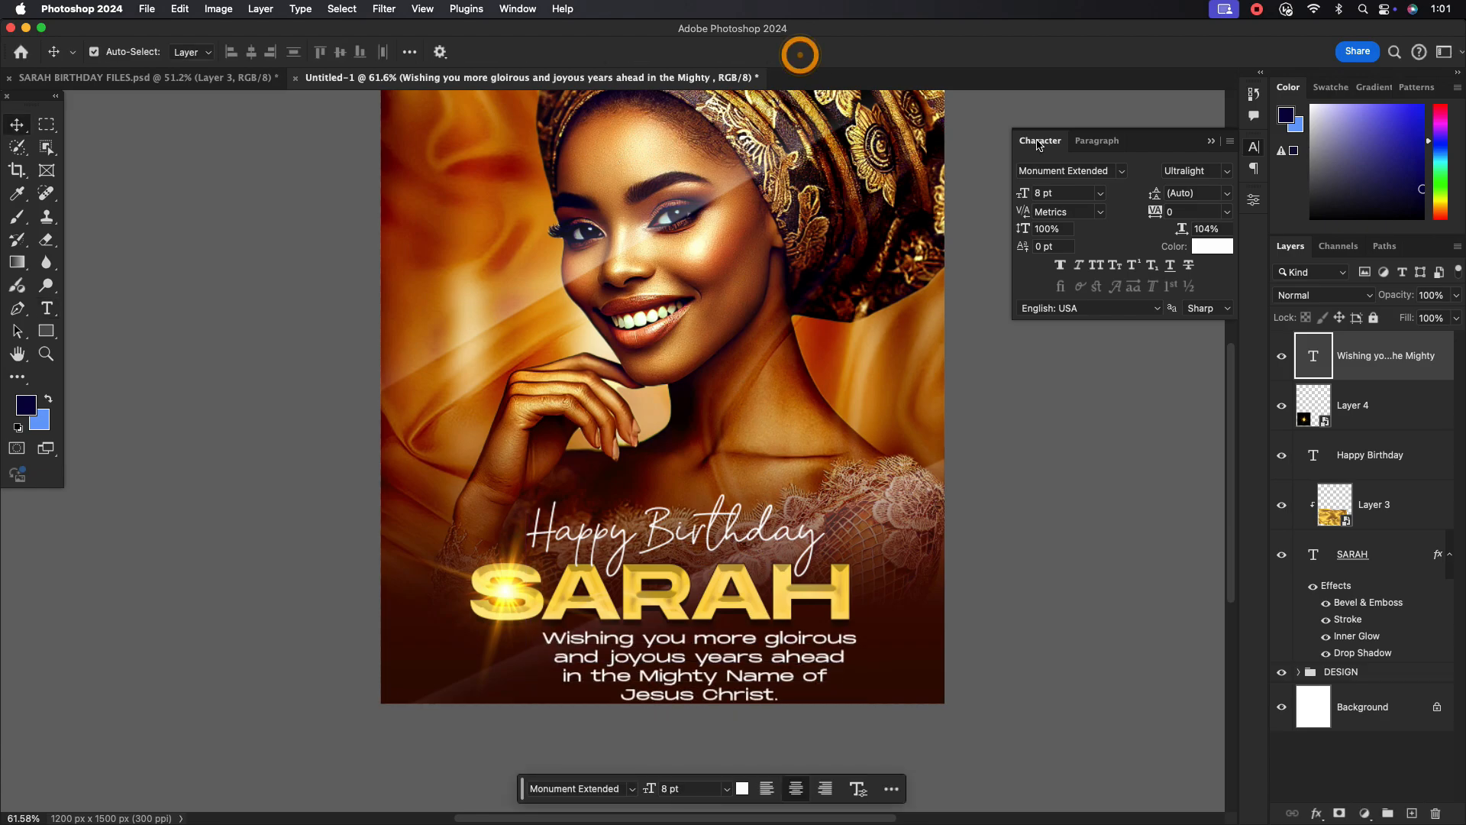
# Left-align the message paragraph.
pyautogui.click(1254, 147)
pyautogui.click(1254, 168)
pyautogui.click(1060, 168)
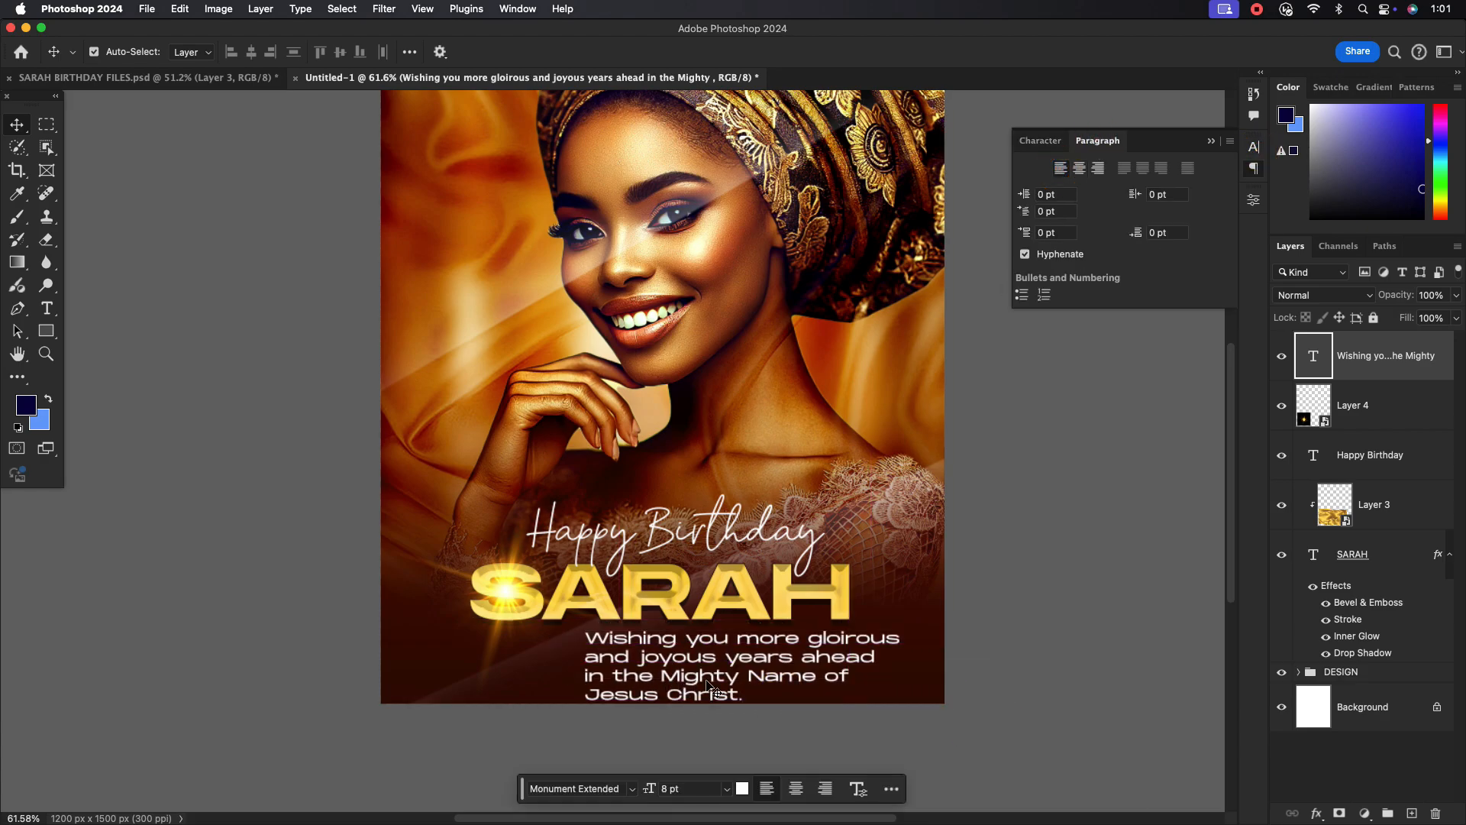
# Scale the message to about 64% and move it up close beneath the gold name.
pyautogui.press('super+t')
pyautogui.moveTo(899, 667); pyautogui.dragTo(782, 640)
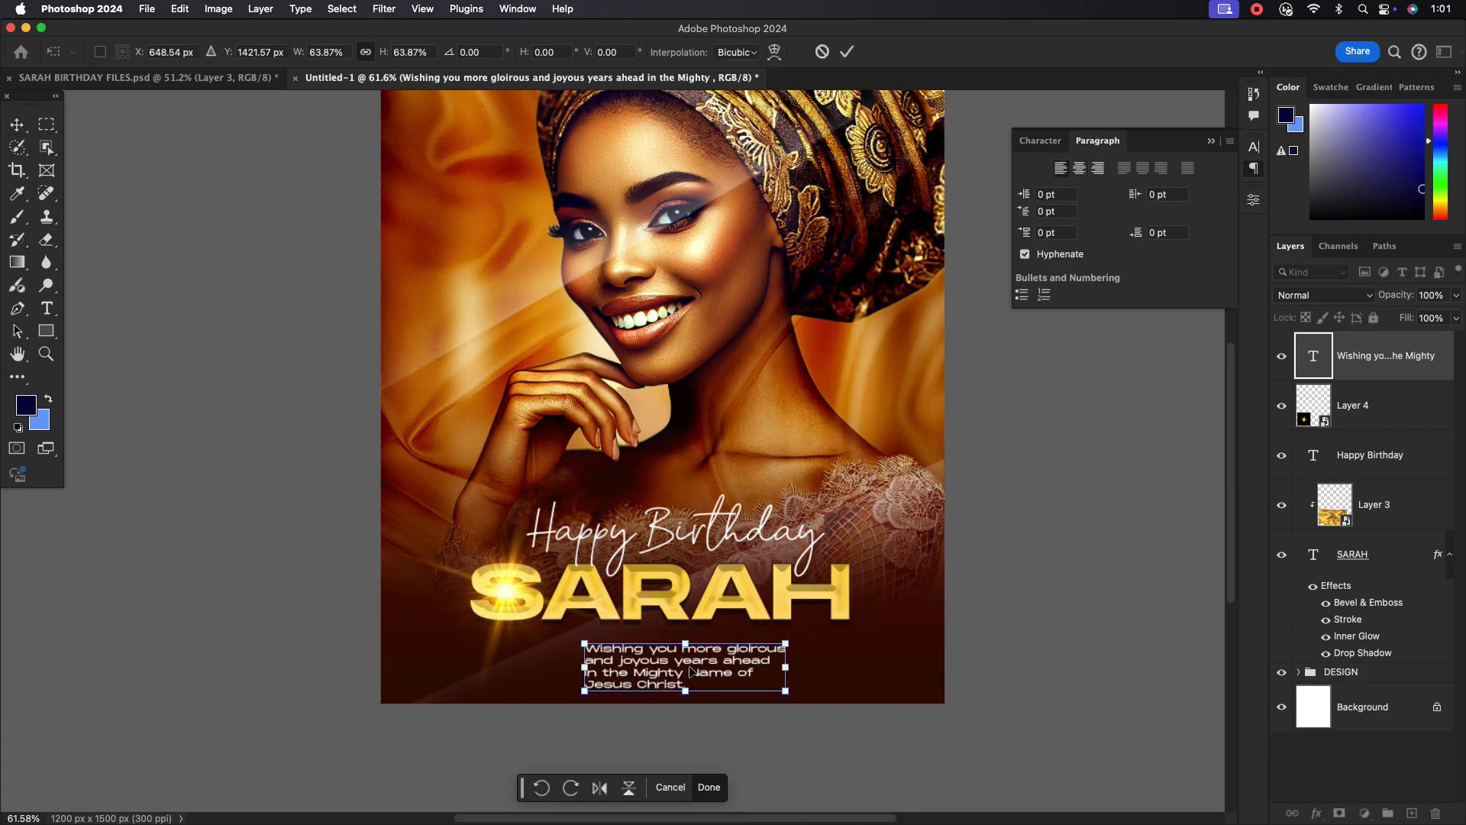
pyautogui.moveTo(690, 666); pyautogui.dragTo(709, 649)
pyautogui.click(845, 54)
# Join the message's first two lines into one and shift the text left beneath the gold name.
pyautogui.scroll(5, 642, 651)
pyautogui.doubleClick(585, 635)
pyautogui.click(573, 642)
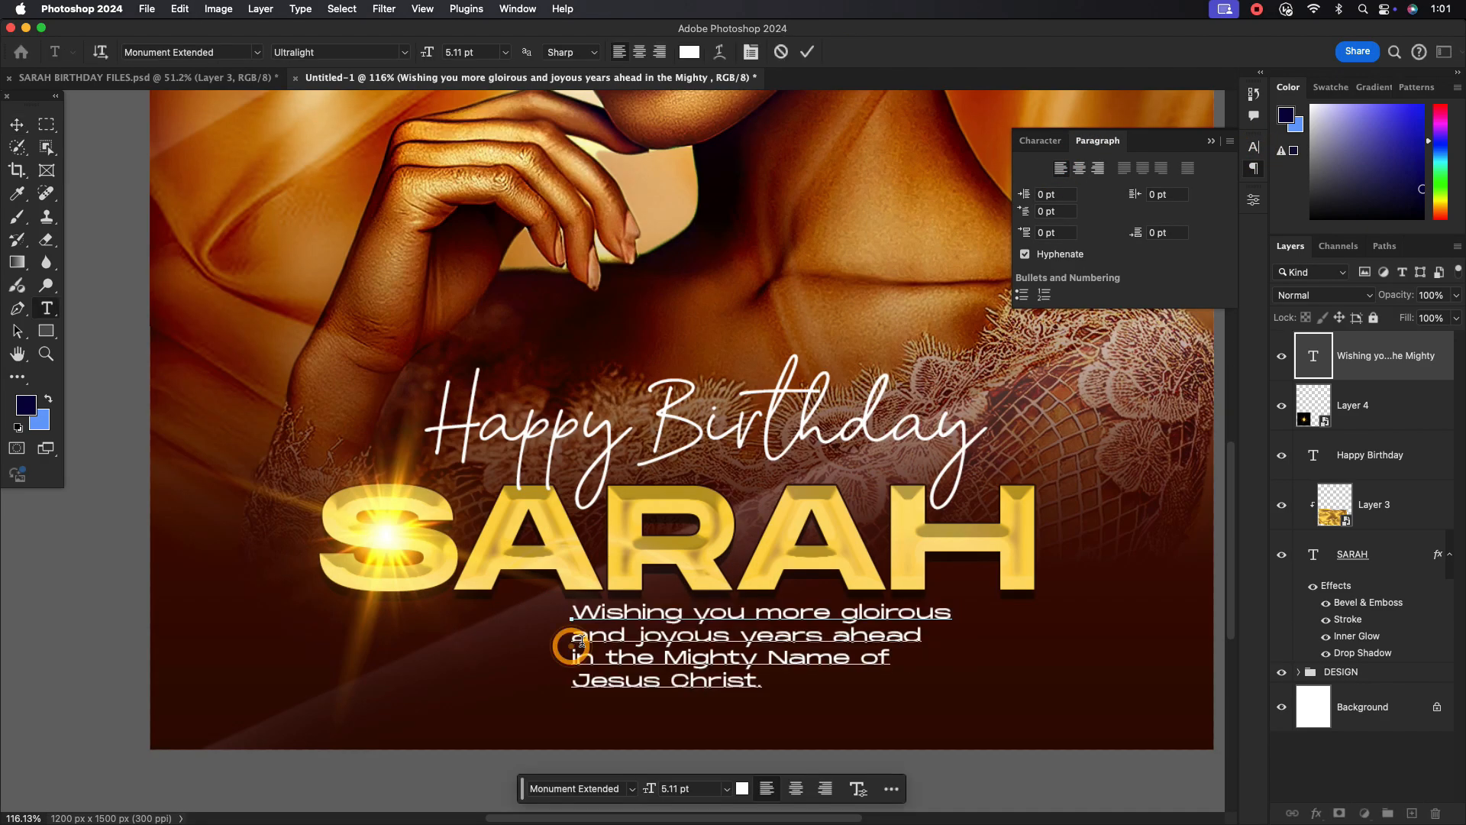
pyautogui.press('BackSpace')
pyautogui.scroll(-1, 1006, 612)
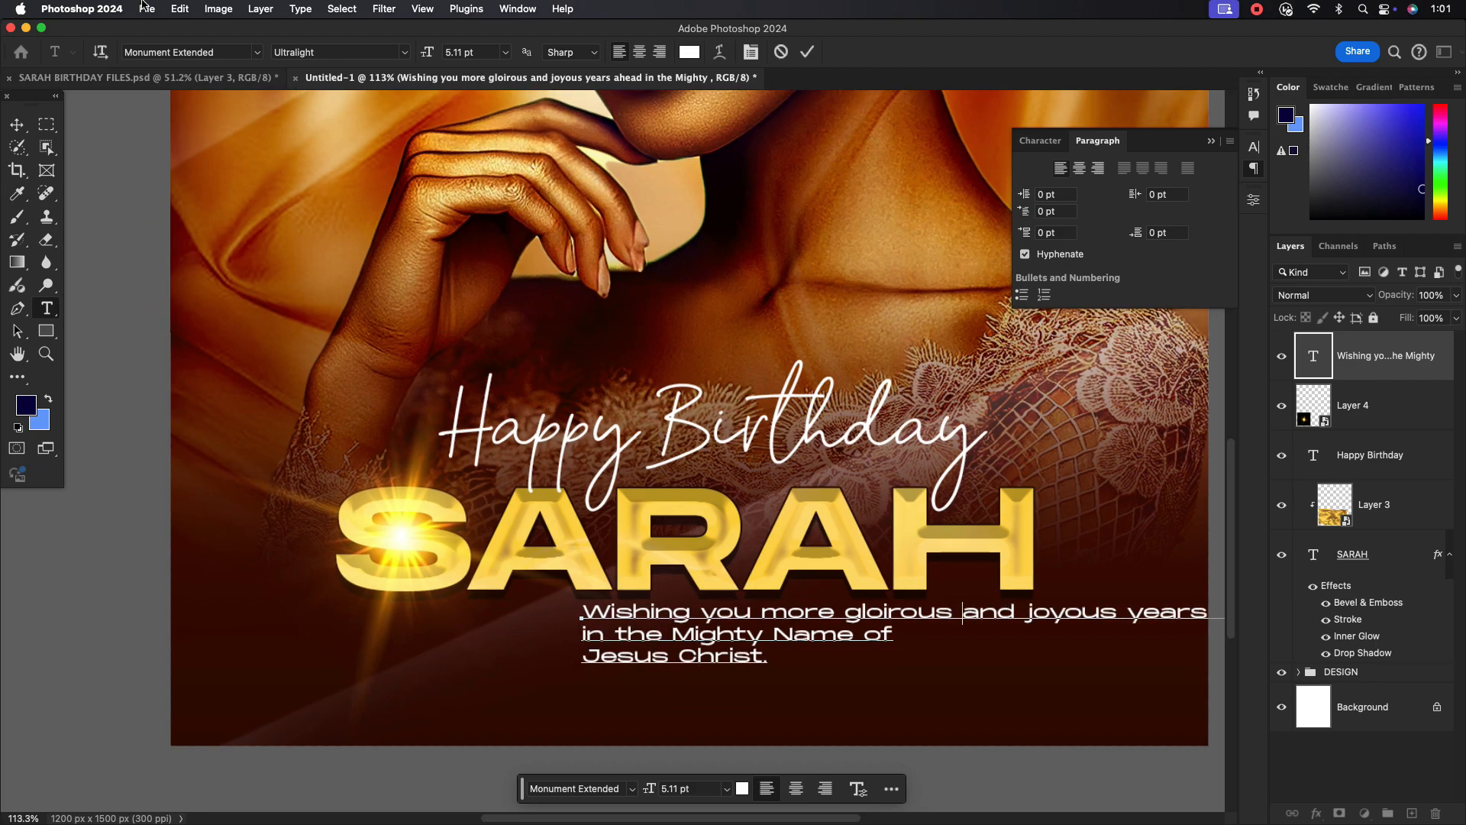
pyautogui.click(19, 124)
pyautogui.moveTo(848, 614); pyautogui.dragTo(725, 621)
# Break the message after "joyous" and run "years ahead" together with "in the Mighty Name of" on the second line.
pyautogui.doubleClick(1027, 620)
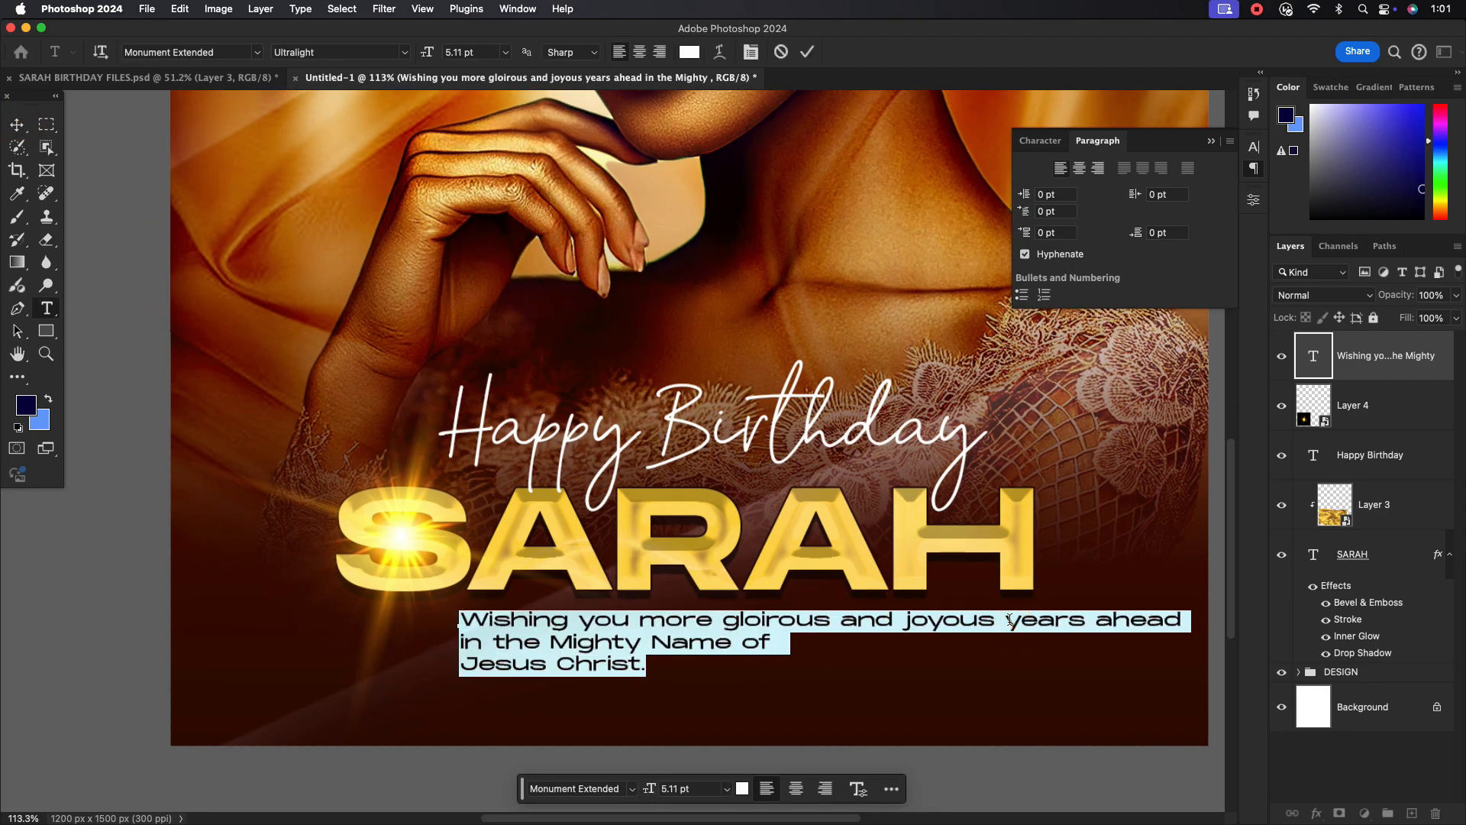
pyautogui.click(996, 620)
pyautogui.press('Return')
pyautogui.press('Delete')
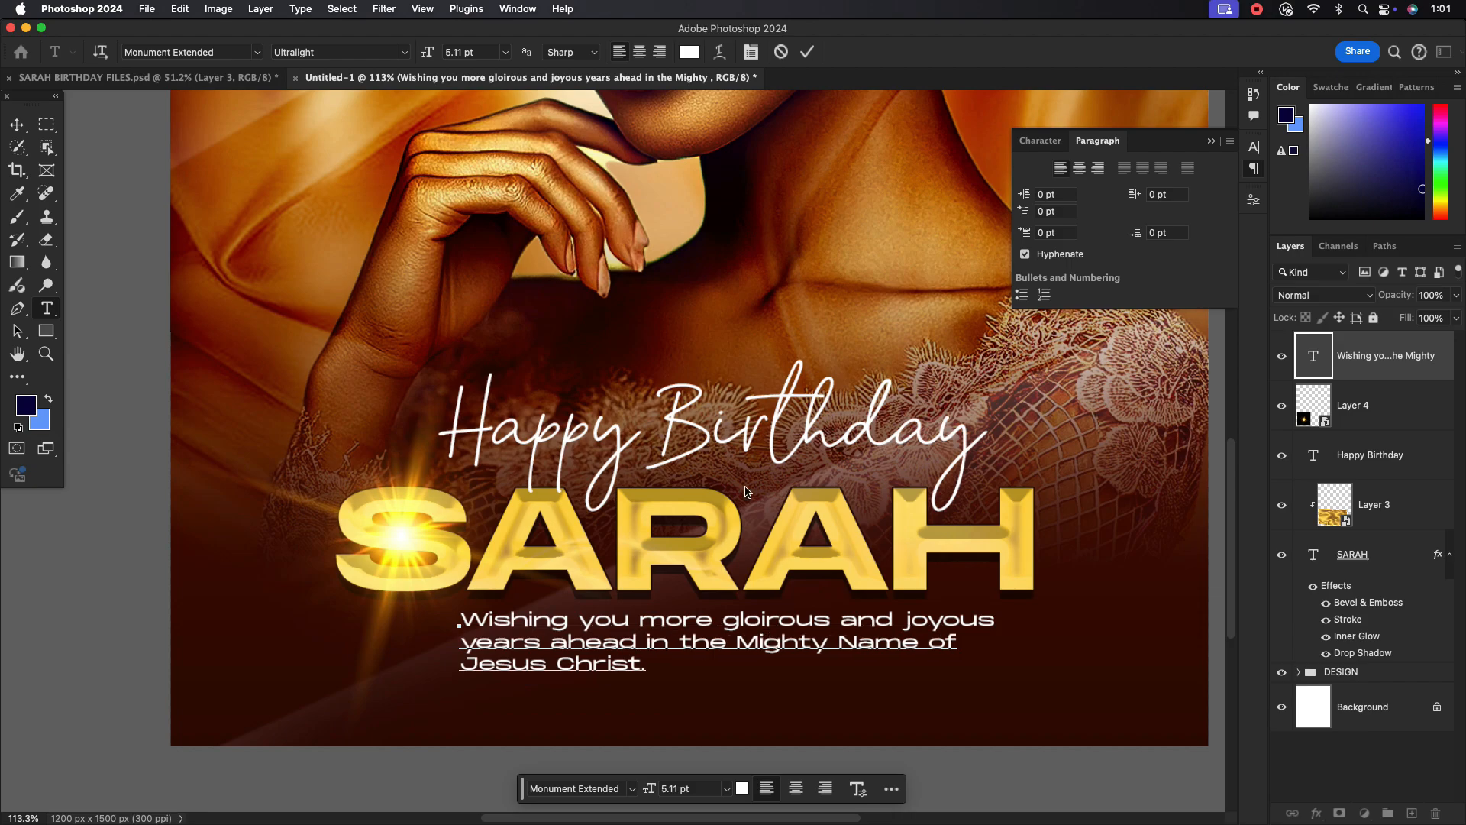
pyautogui.click(805, 54)
# Draw a white circle of about 147 px near the flyer's left edge, beside the celebrant's raised hand.
pyautogui.scroll(-2, 804, 532)
pyautogui.scroll(-3, 803, 552)
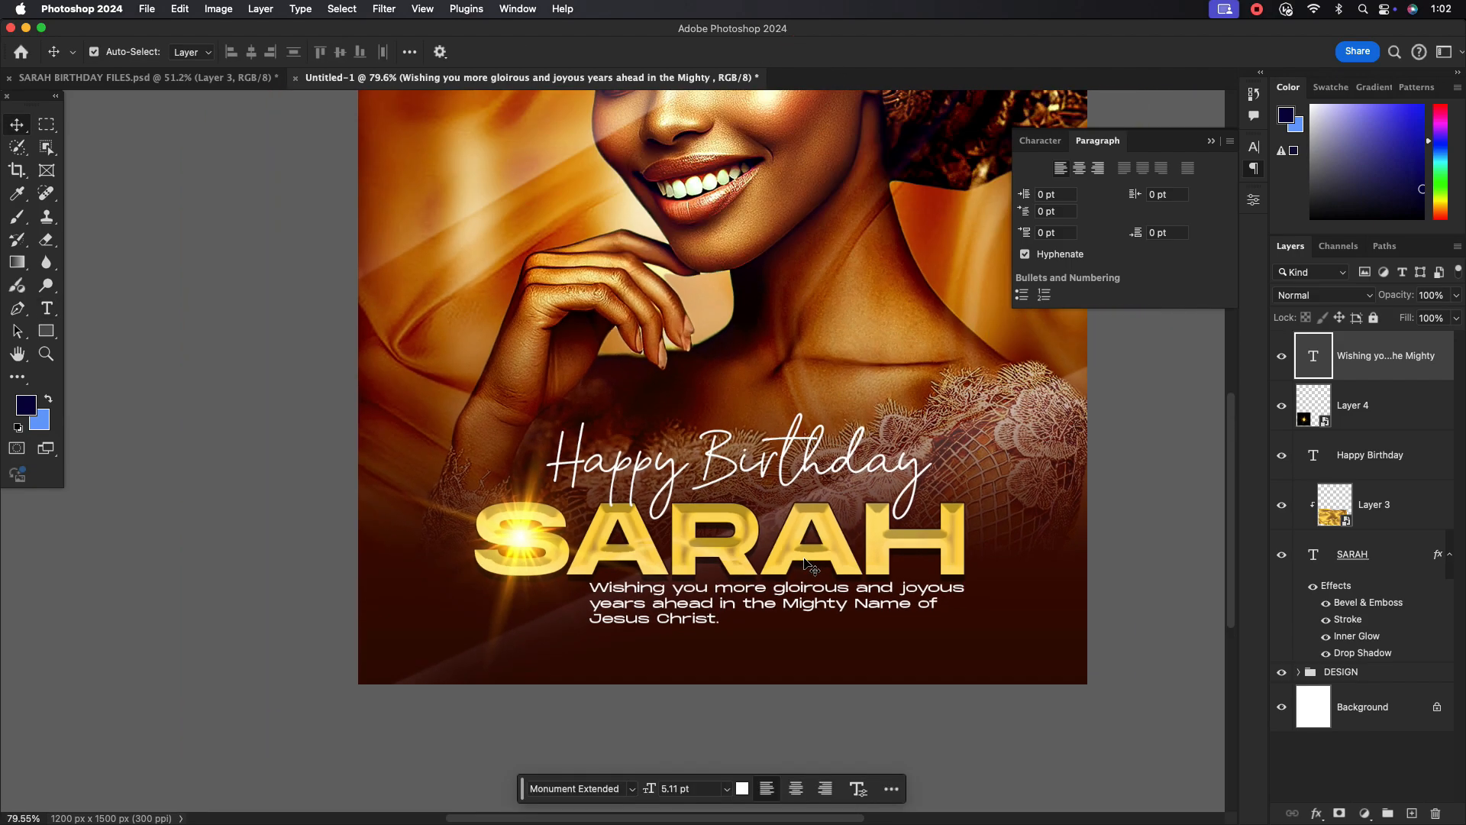
pyautogui.scroll(3, 787, 481)
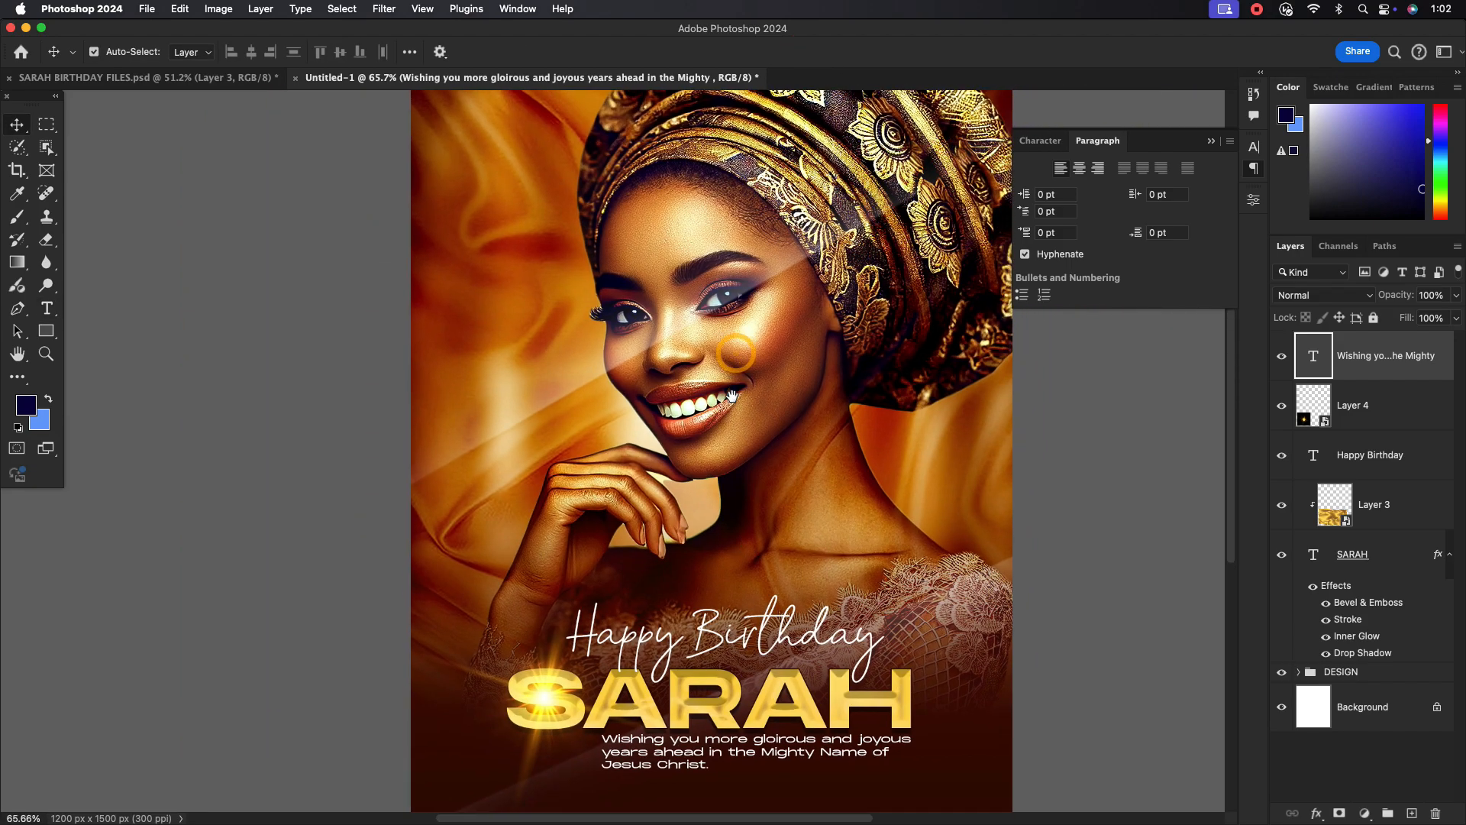
pyautogui.click(46, 330)
pyautogui.click(112, 345)
pyautogui.moveTo(456, 527); pyautogui.dragTo(550, 604)
pyautogui.press('v')
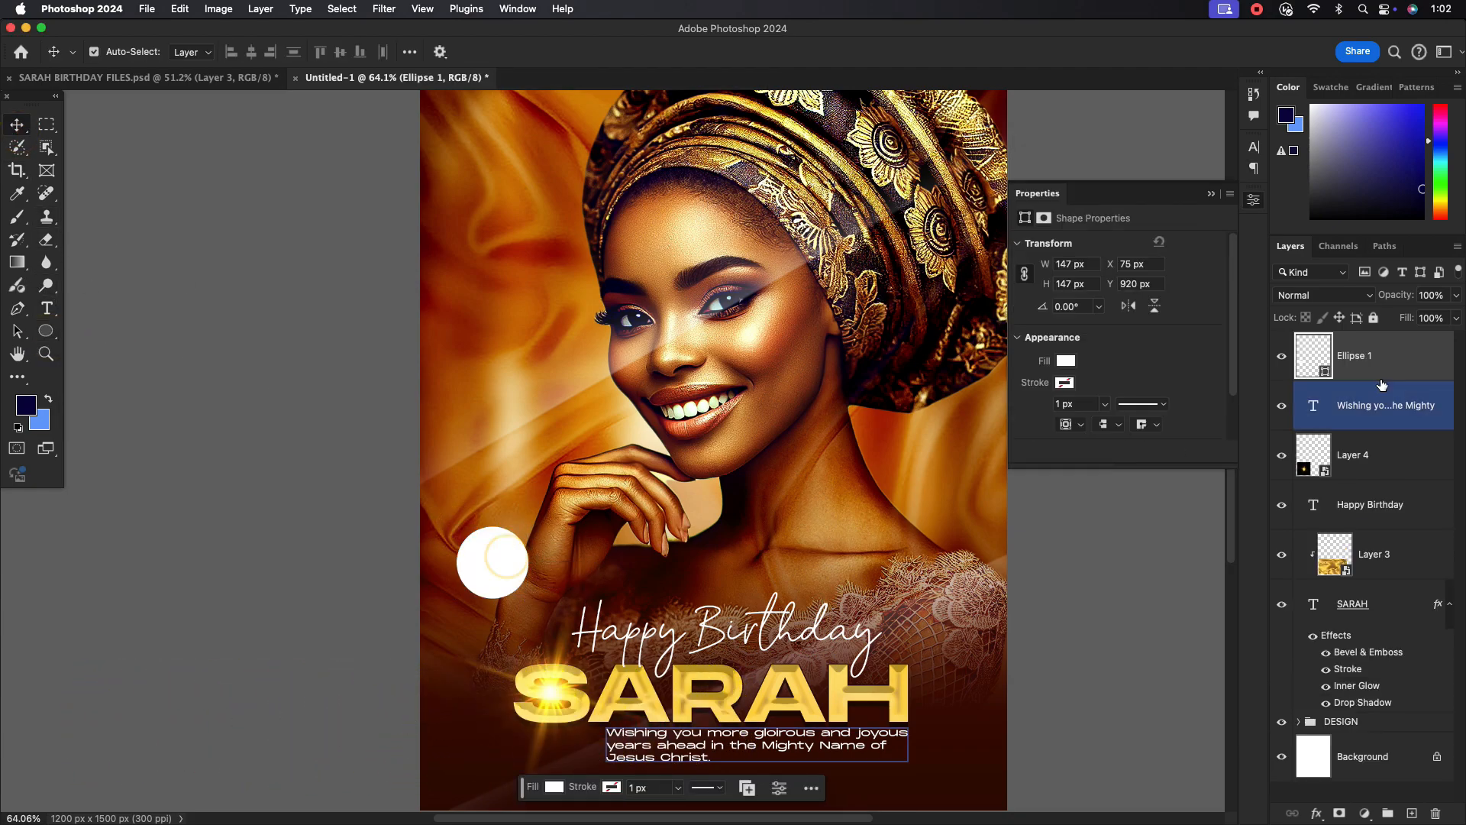
# Apply Bevel & Emboss and a Linear Burn color overlay in brown, #924200, to the circle.
pyautogui.doubleClick(1378, 358)
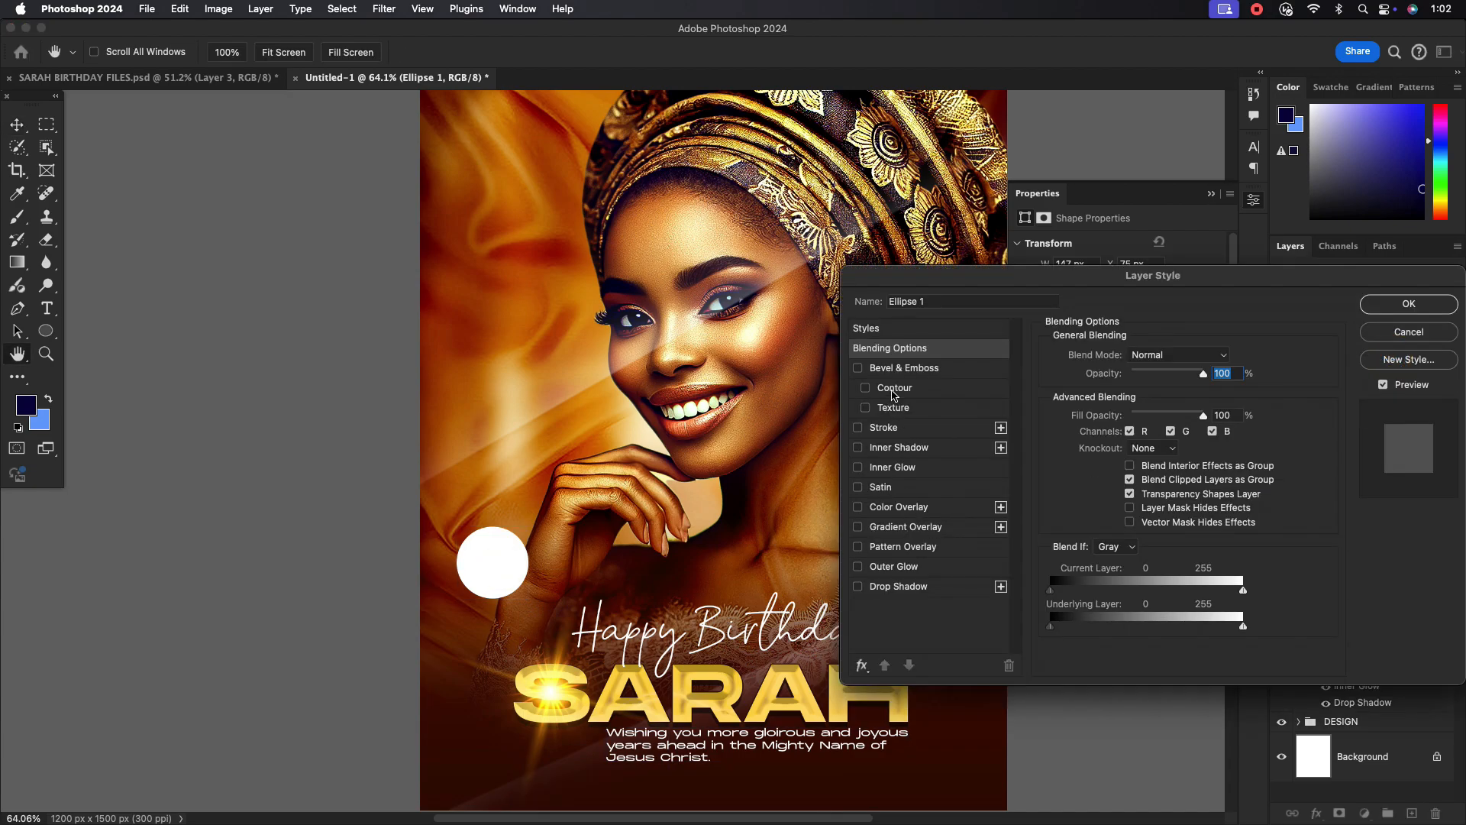
pyautogui.click(902, 368)
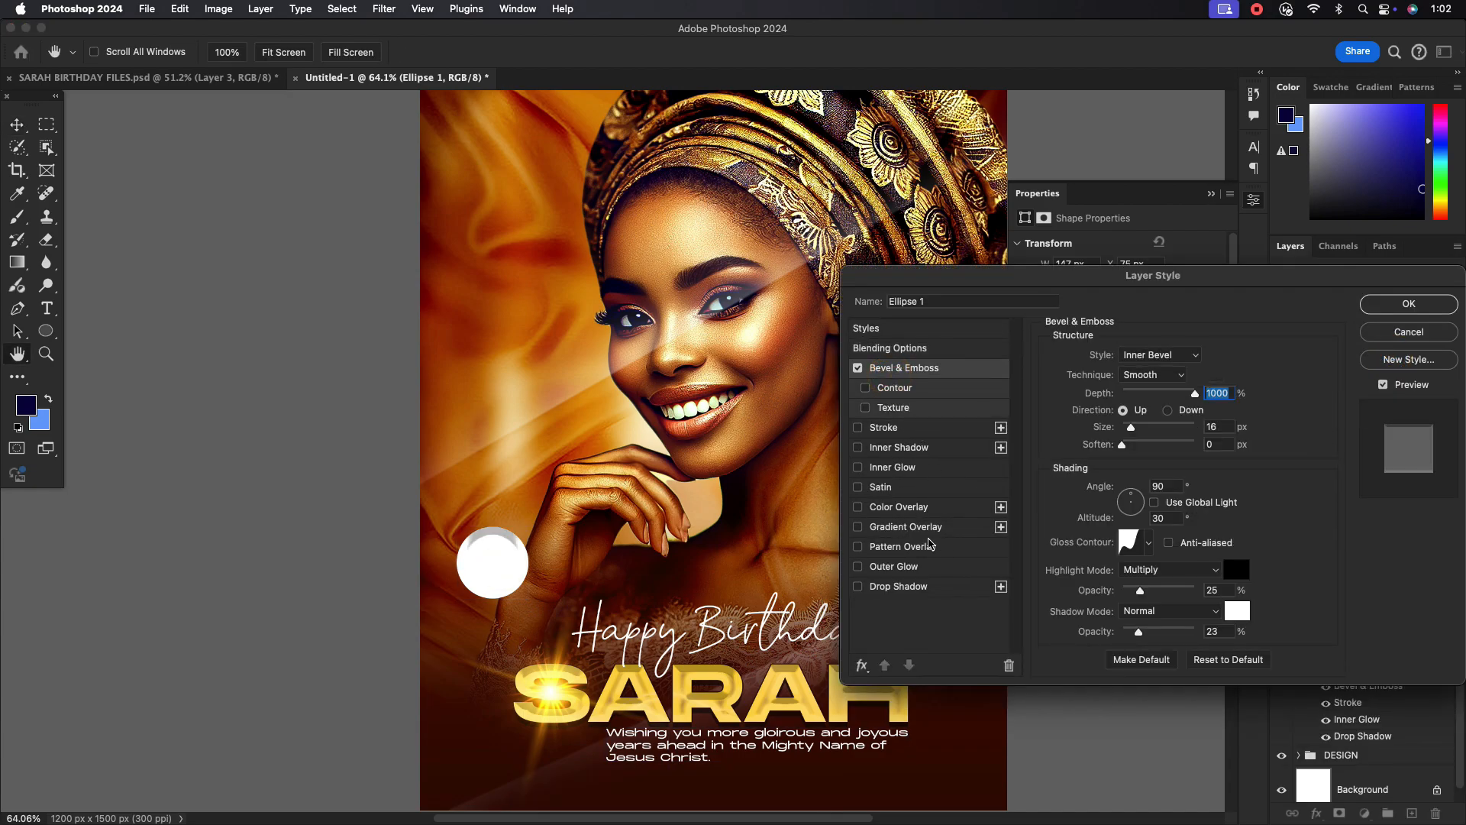
pyautogui.click(894, 510)
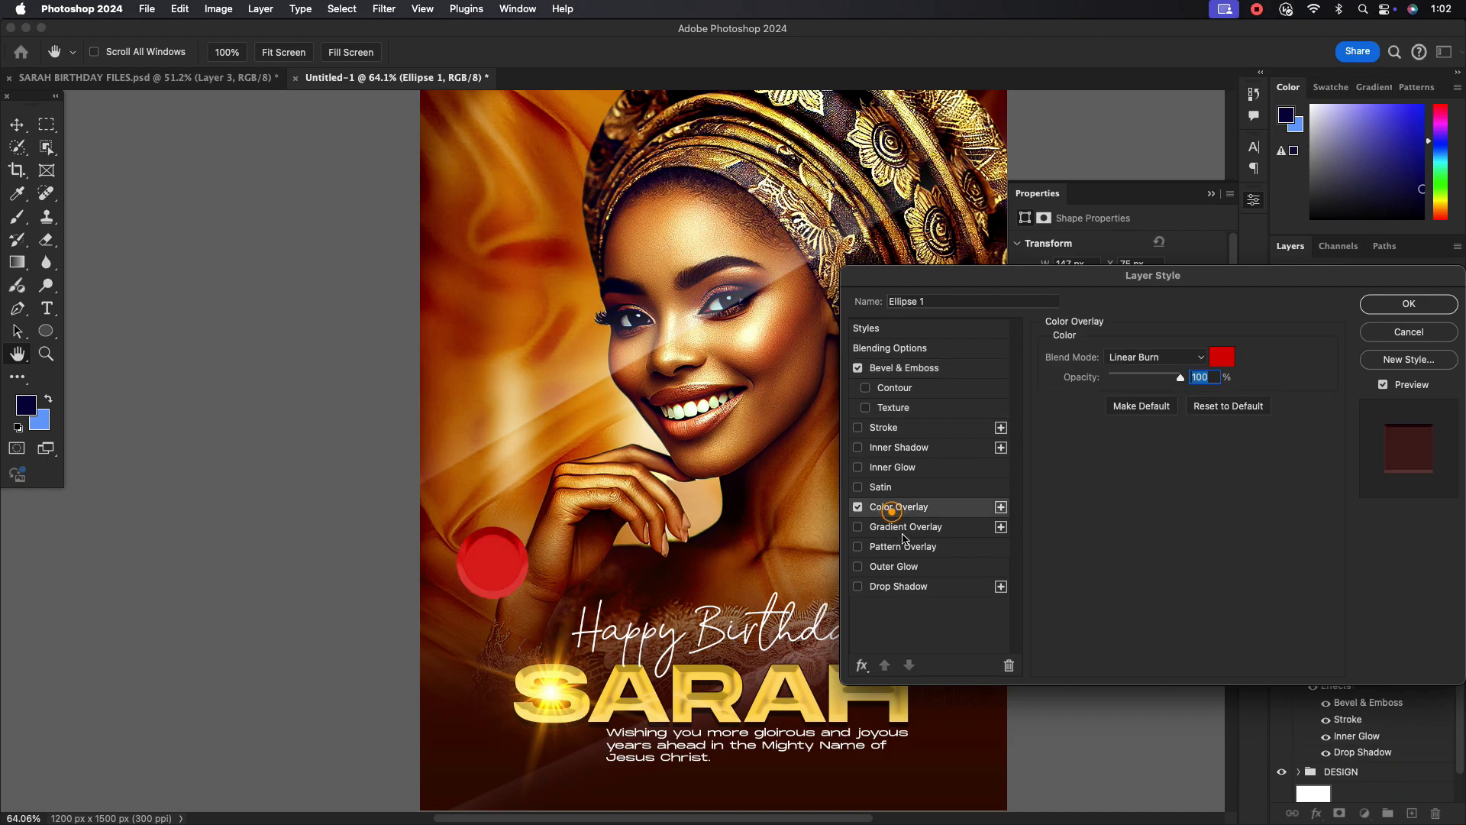
pyautogui.click(1222, 357)
pyautogui.click(698, 231)
pyautogui.click(716, 186)
pyautogui.click(785, 294)
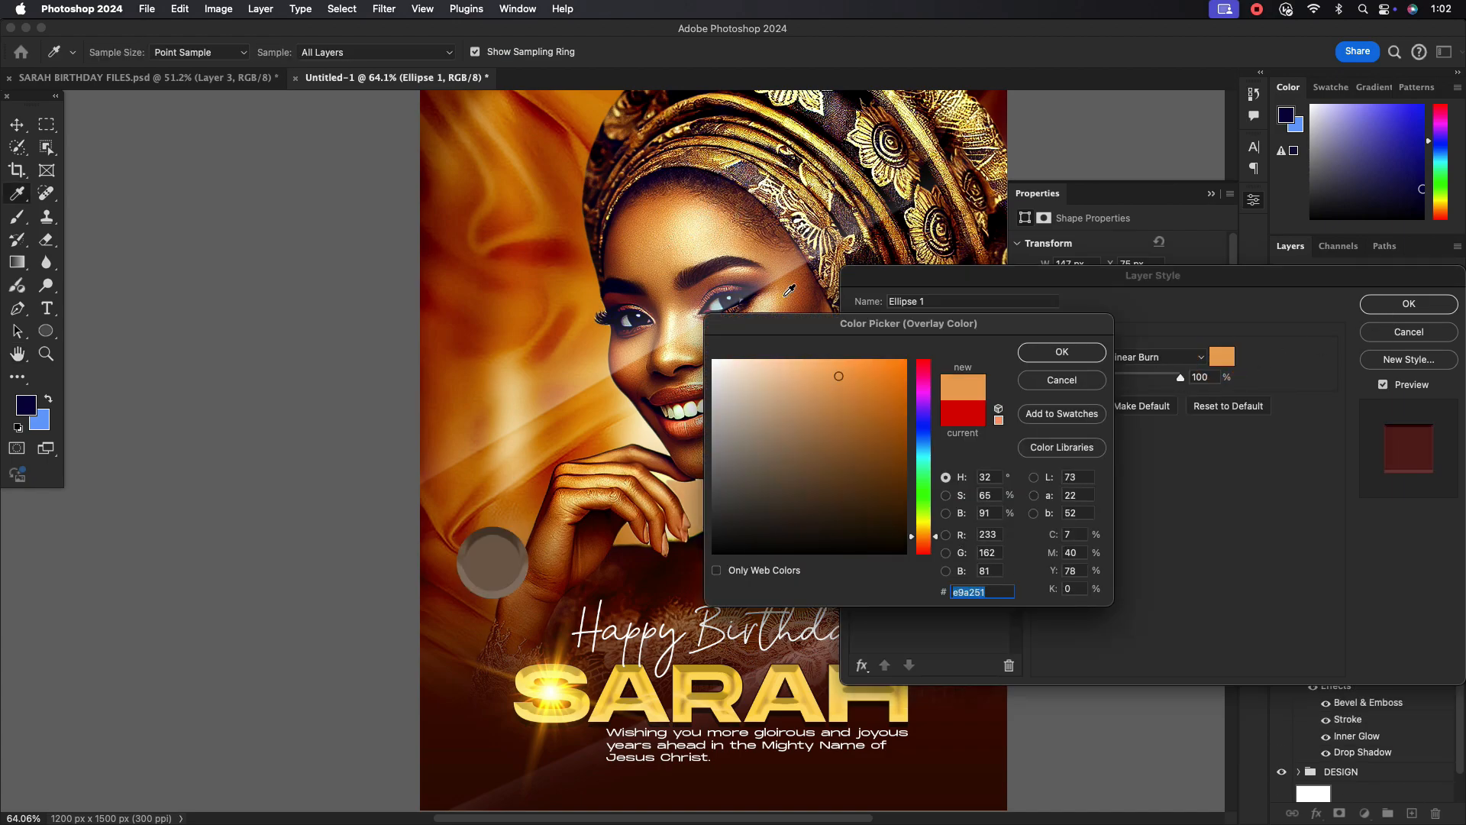
pyautogui.click(783, 308)
pyautogui.click(875, 448)
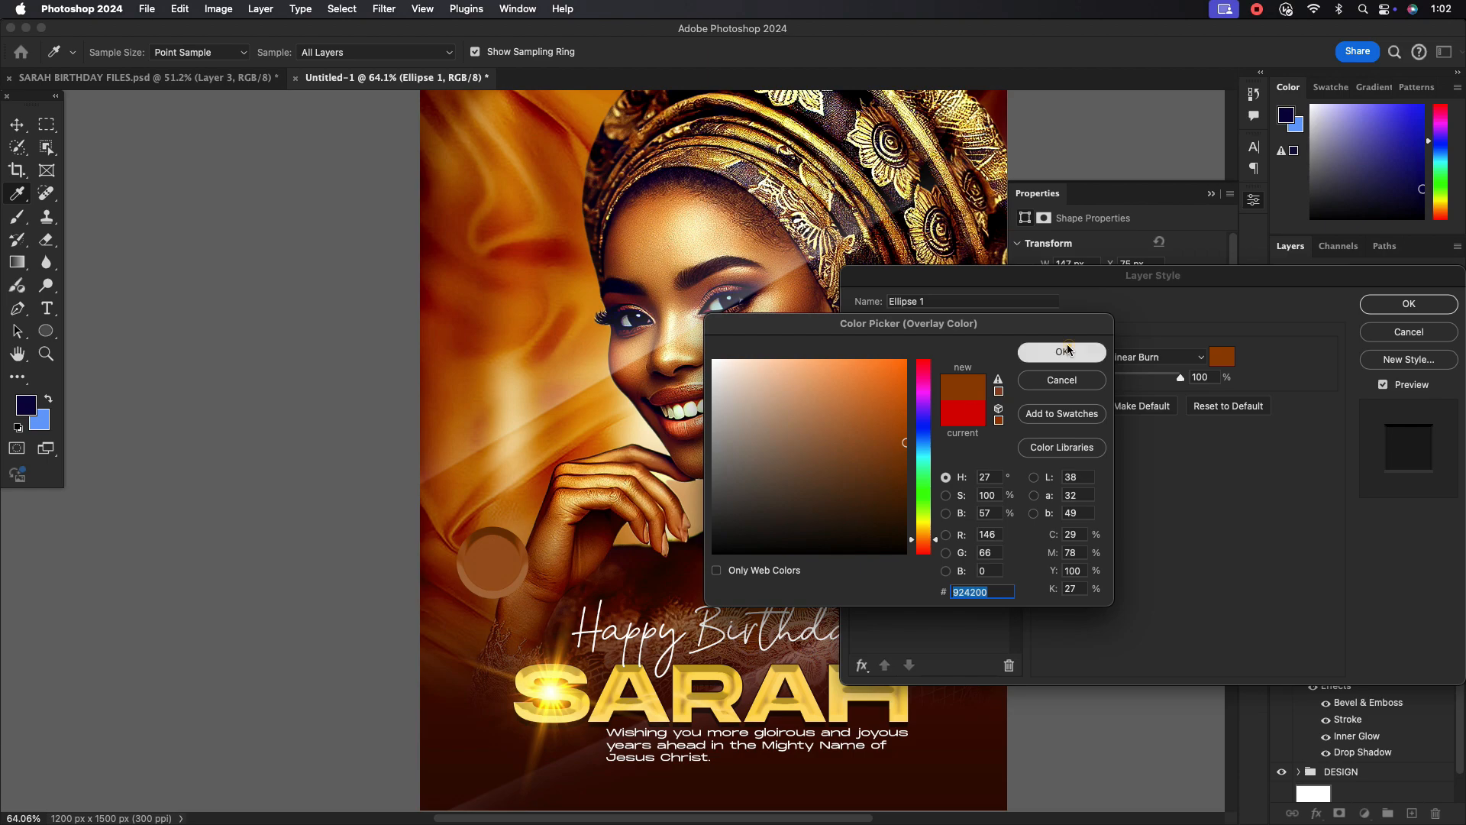
pyautogui.click(1035, 351)
pyautogui.click(1391, 311)
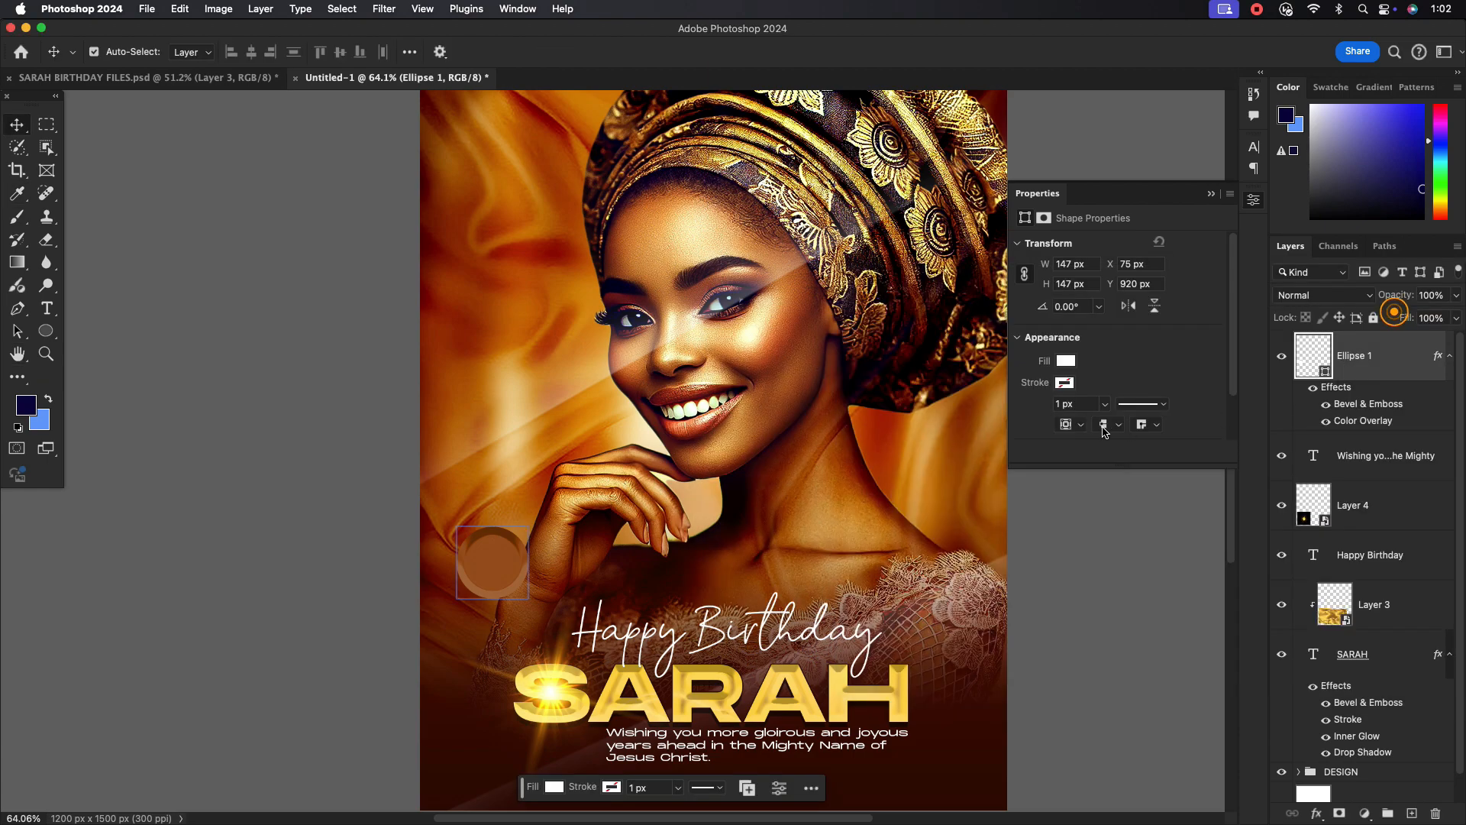
# Duplicate the circle, place the copy beneath the original and switch off its Bevel & Emboss and Color Overlay.
pyautogui.press('super+j')
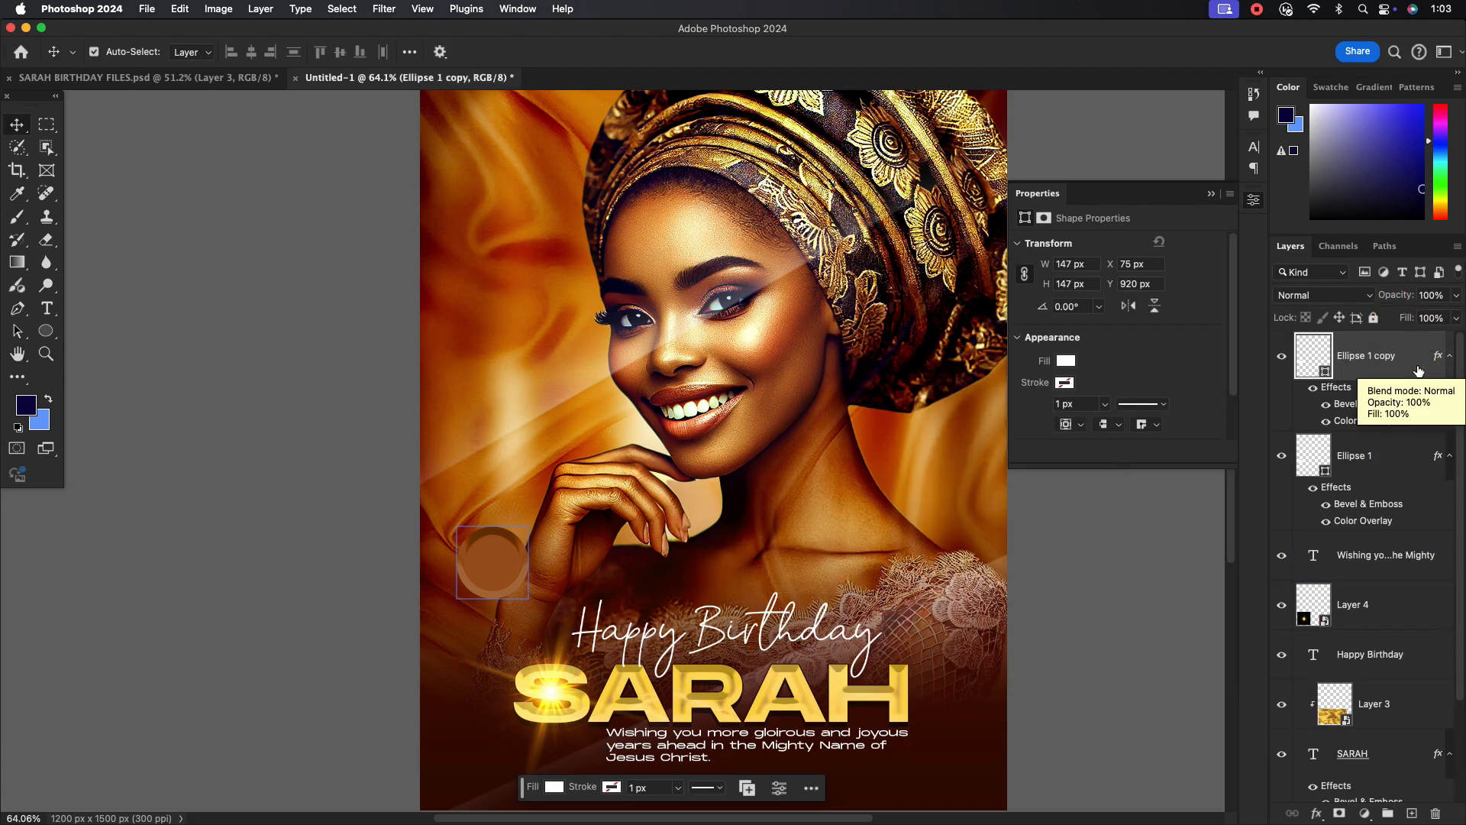
pyautogui.moveTo(1410, 365); pyautogui.dragTo(1410, 419)
pyautogui.doubleClick(1410, 419)
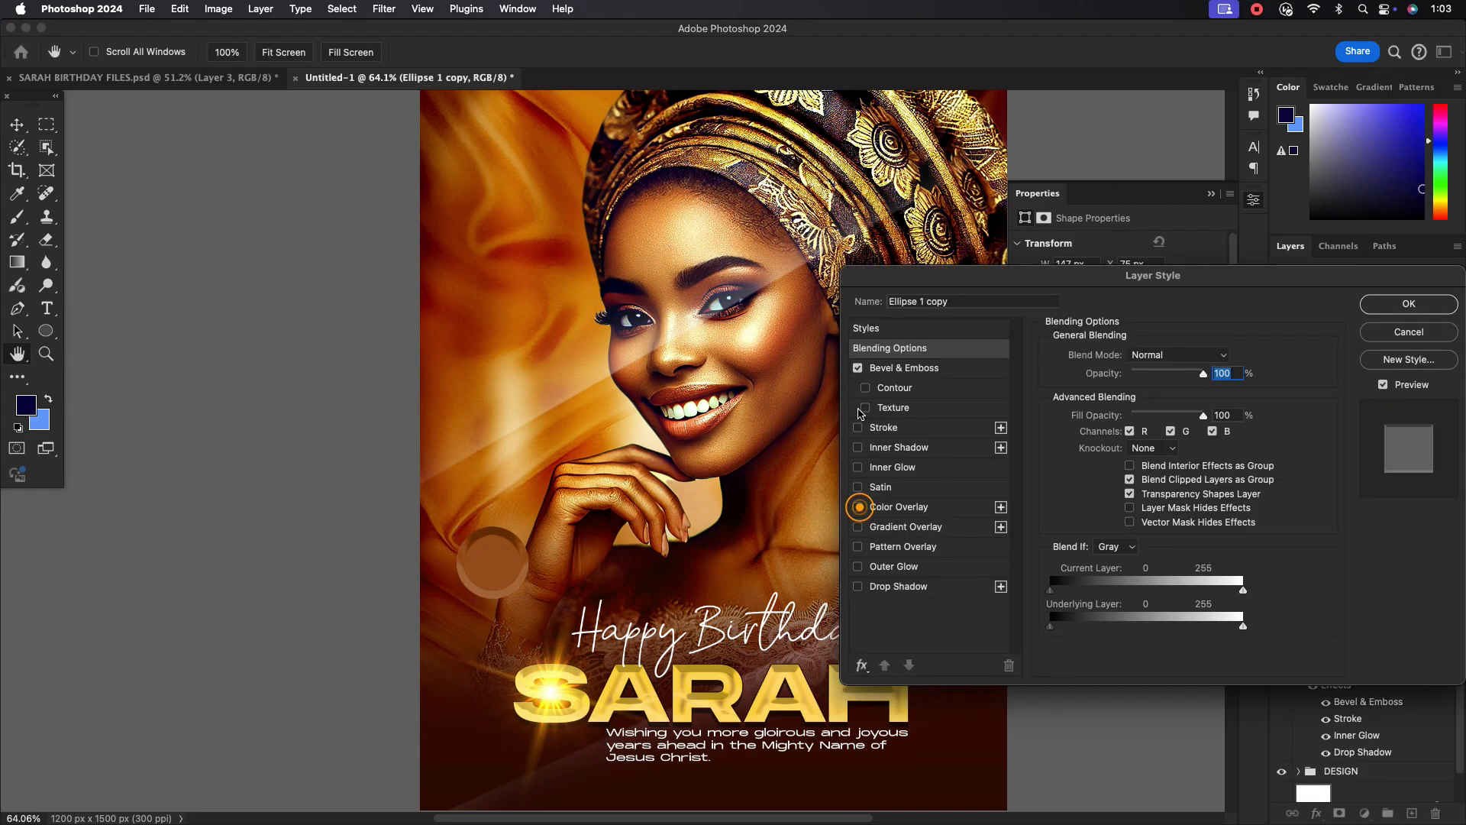
pyautogui.click(1400, 314)
# Enlarge the lower circle to about 178 px as a ring around the brown one, placed above the raised hand.
pyautogui.press('super+t')
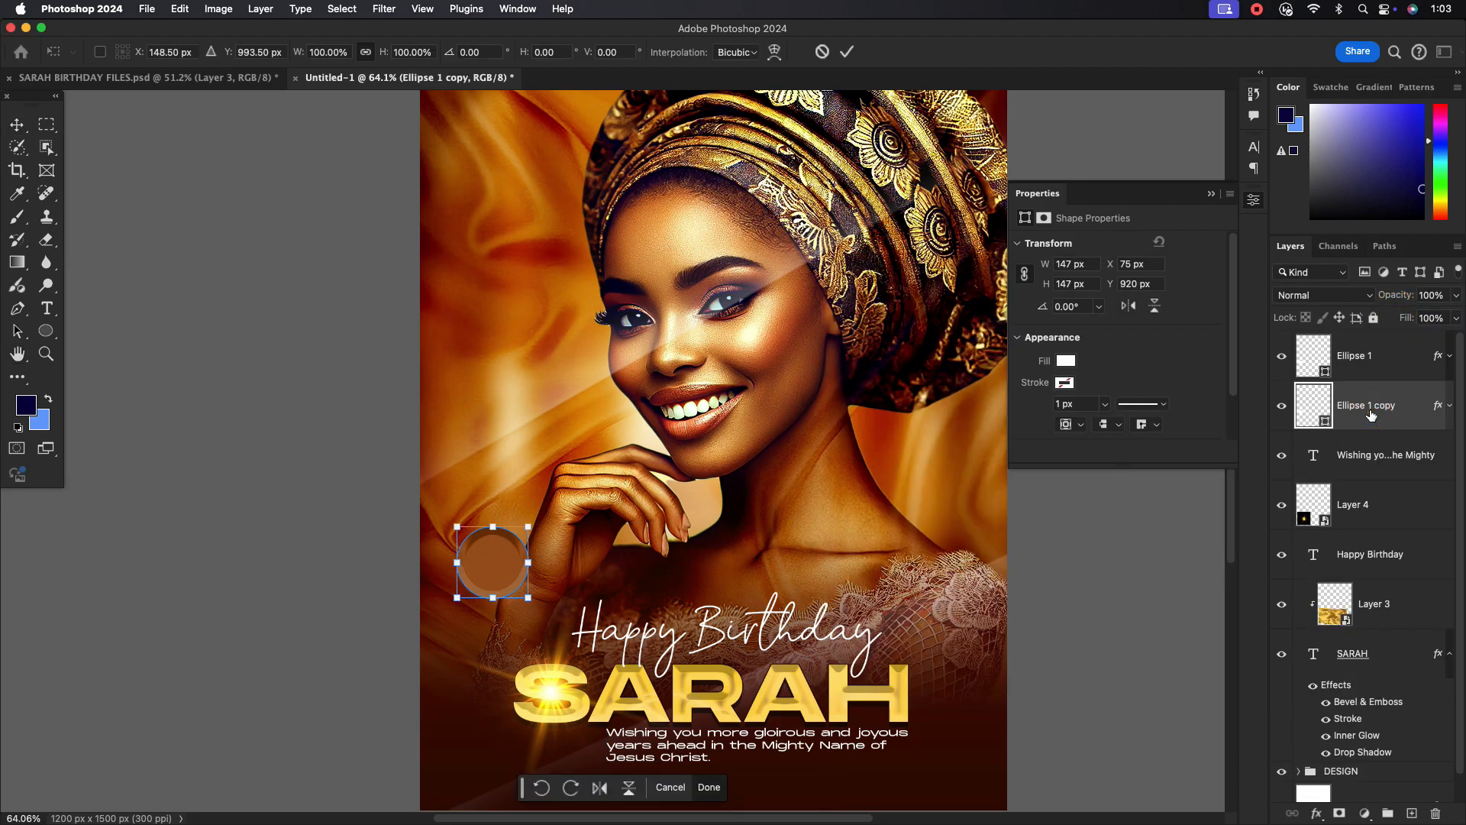
pyautogui.moveTo(528, 563); pyautogui.dragTo(551, 416)
pyautogui.press('Return')
# Fill the outer circle with golden yellow sampled from the gold name lettering.
pyautogui.click(1315, 409)
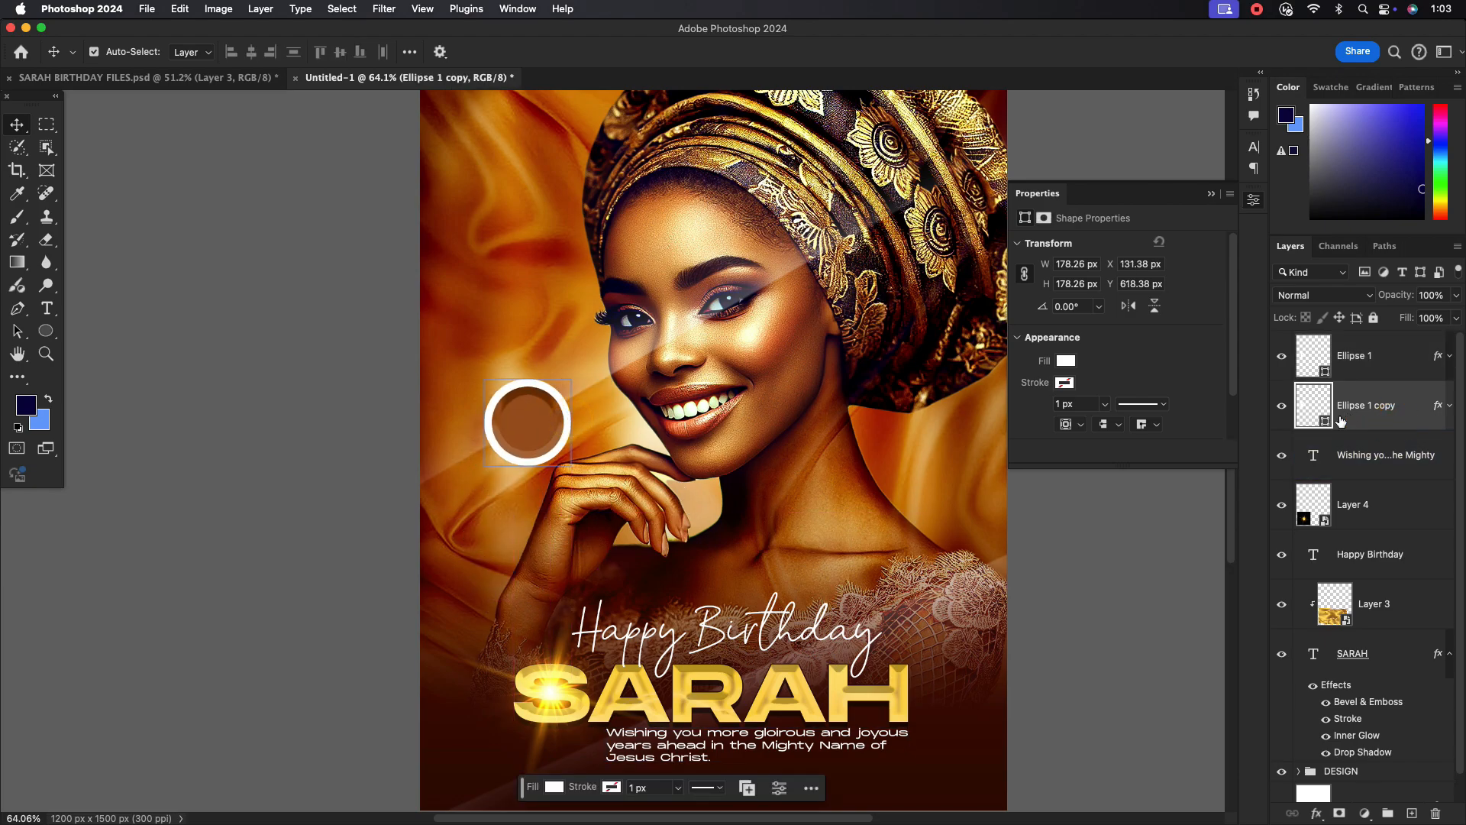
pyautogui.doubleClick(1320, 424)
pyautogui.click(909, 699)
pyautogui.click(1040, 358)
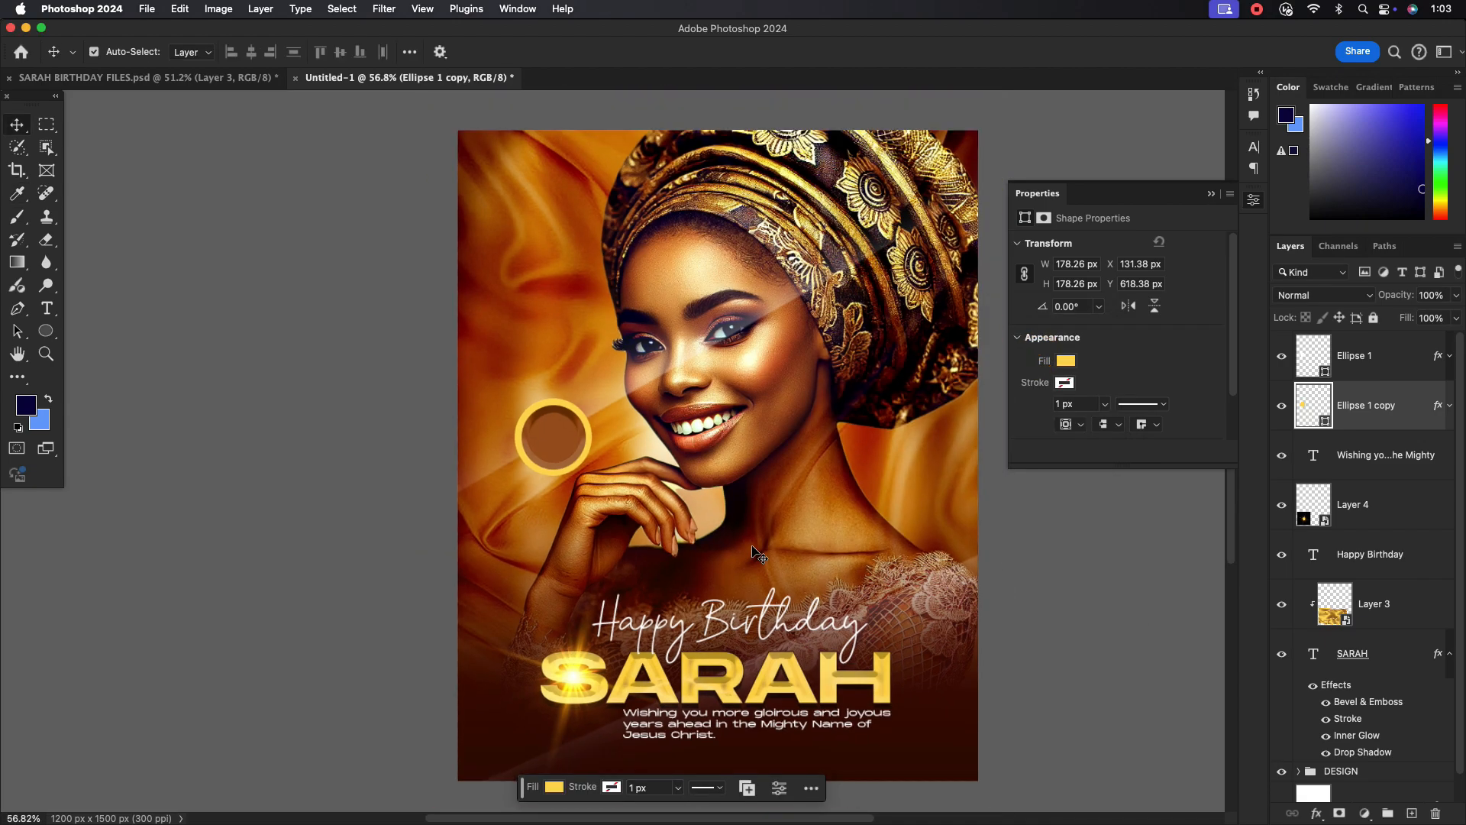
# Add the text "25TH OCT 2024" on three lines above the circle.
pyautogui.scroll(-2, 657, 489)
pyautogui.click(46, 308)
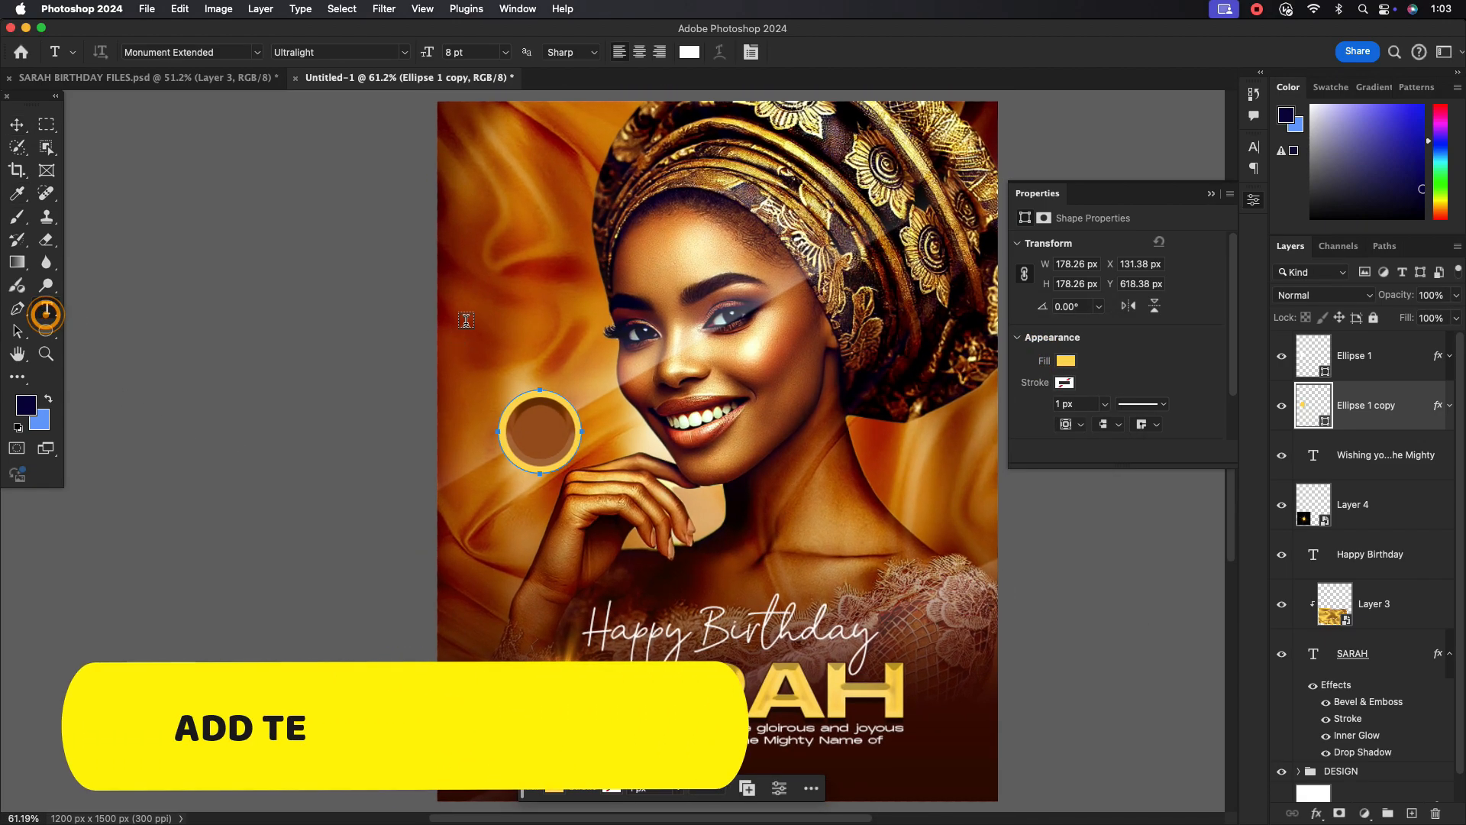
pyautogui.click(469, 320)
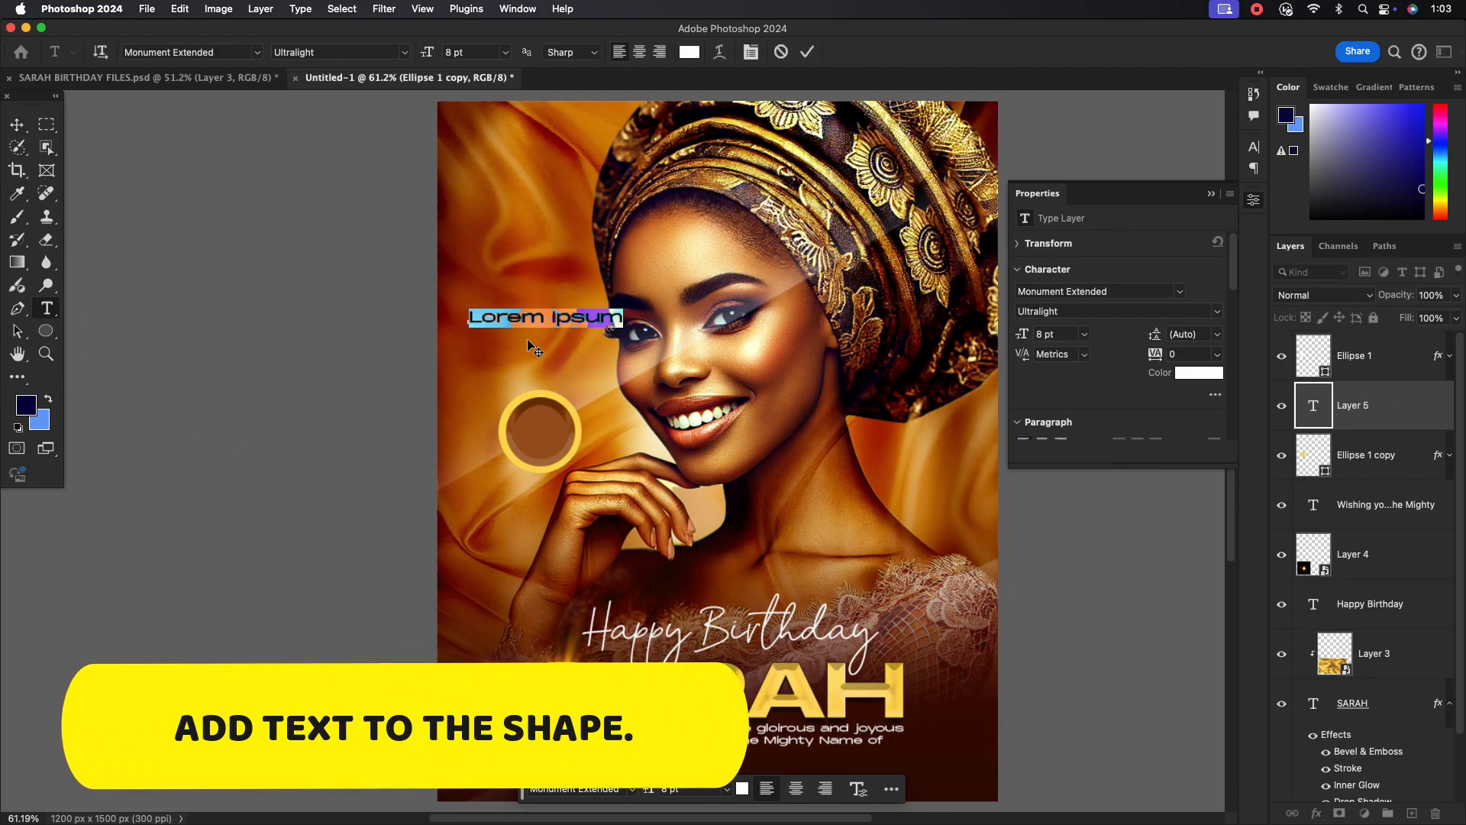
pyautogui.write('25t')
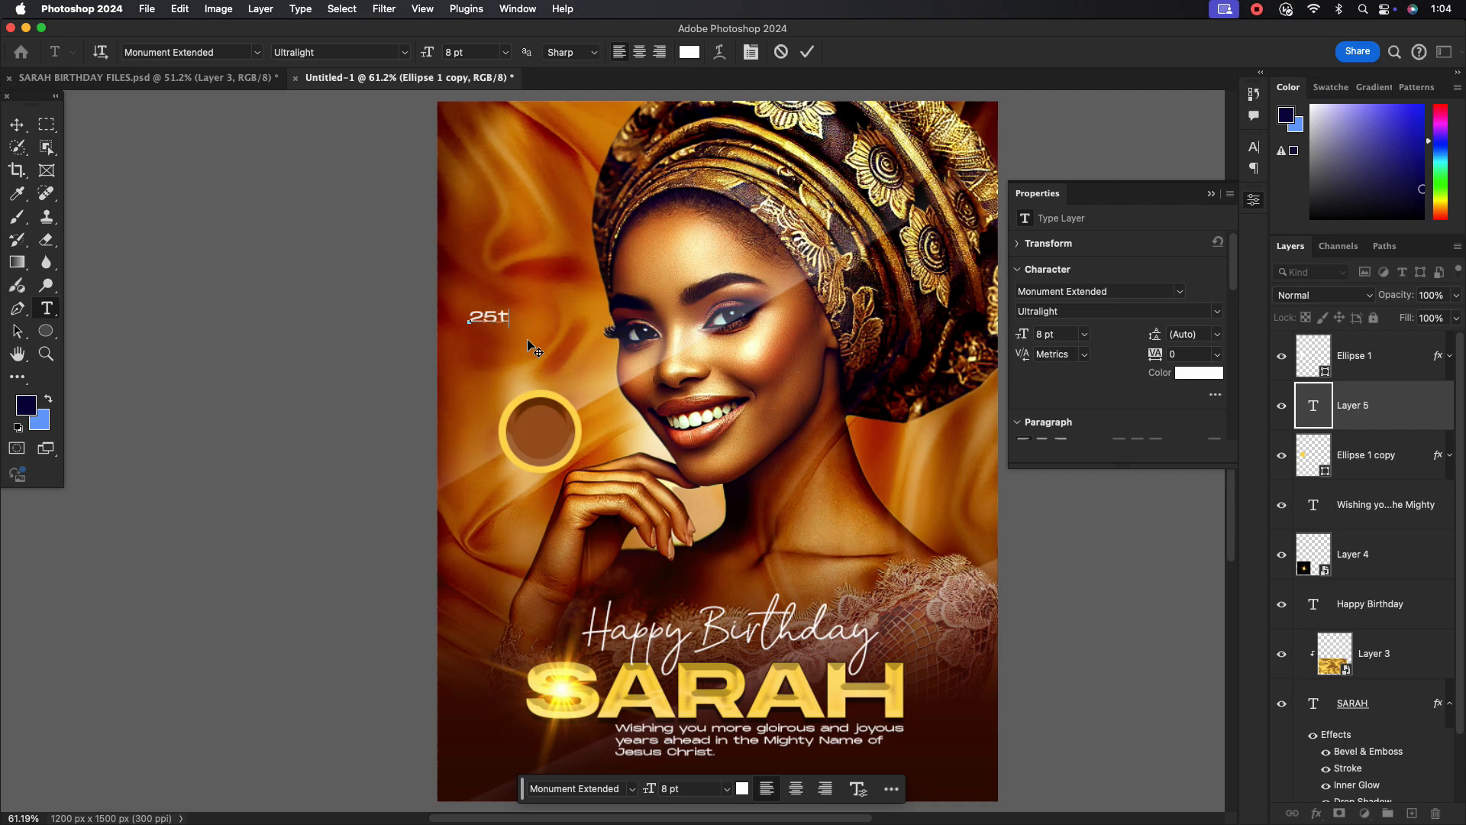
pyautogui.press('BackSpace')
pyautogui.write('TH')
pyautogui.click(807, 51)
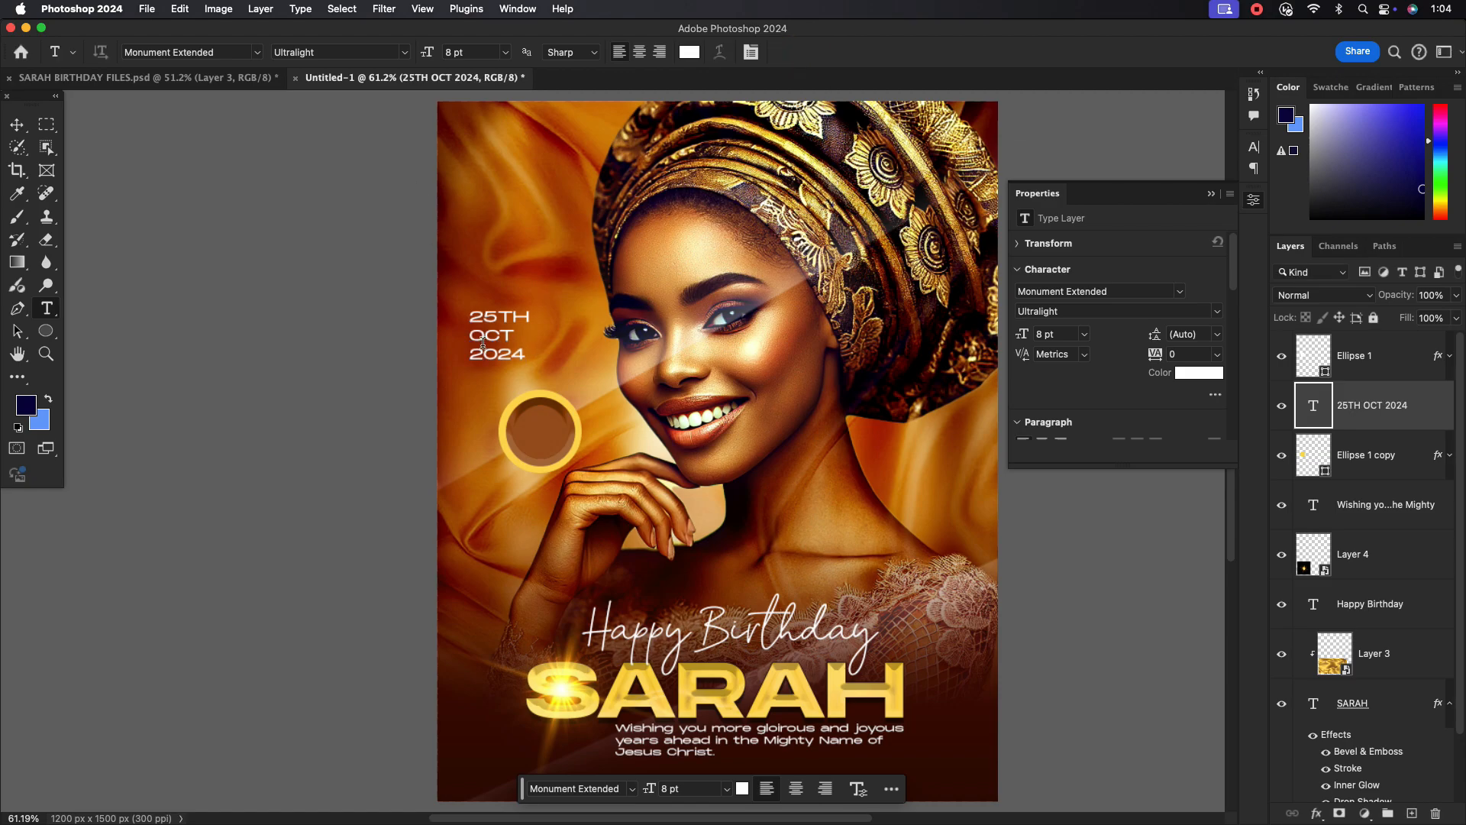
# Set the date text to Bold at 6 pt.
pyautogui.press('v')
pyautogui.click(1254, 146)
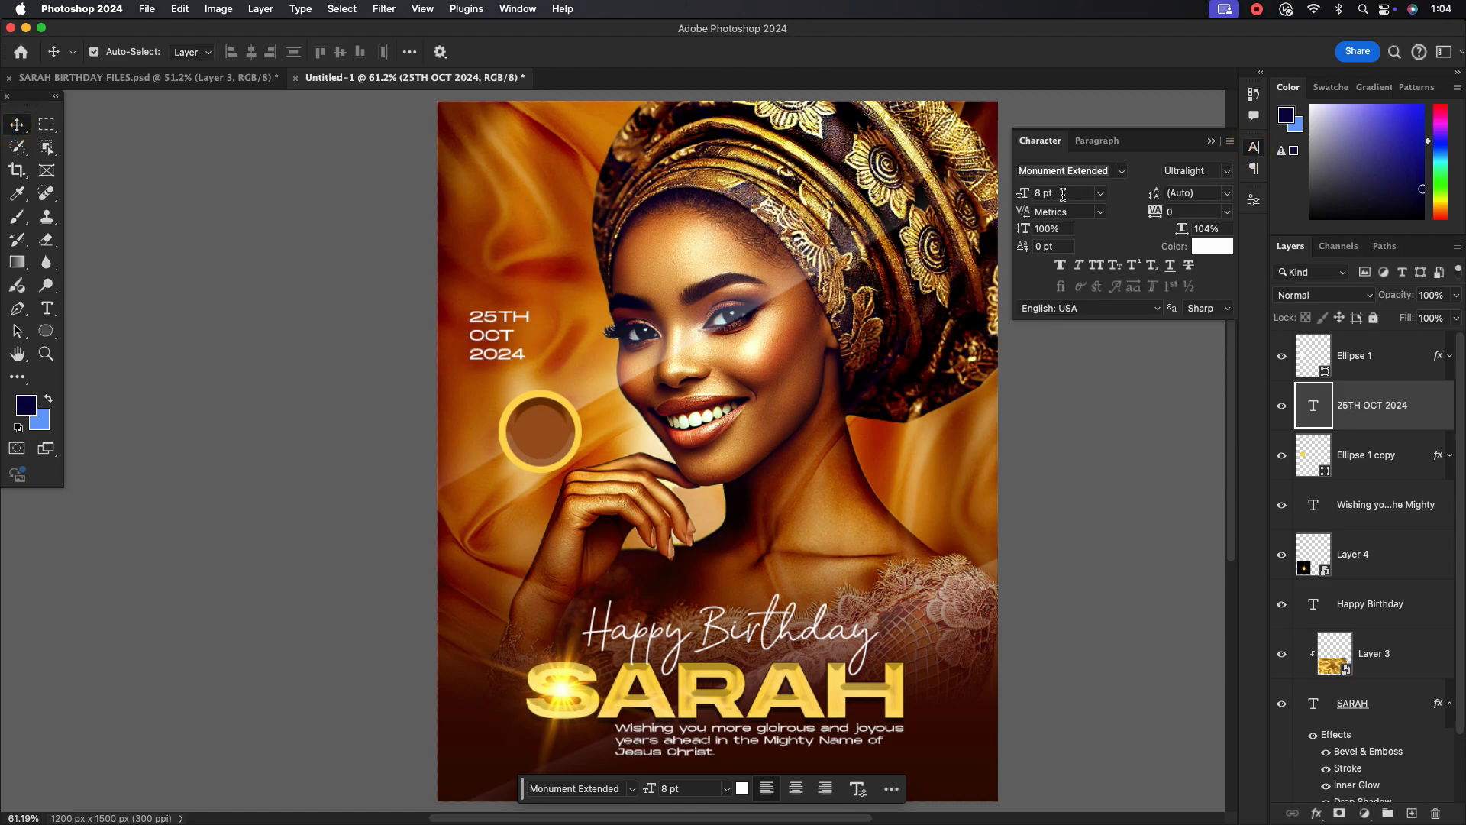
pyautogui.click(1195, 171)
pyautogui.click(1191, 219)
pyautogui.click(1063, 193)
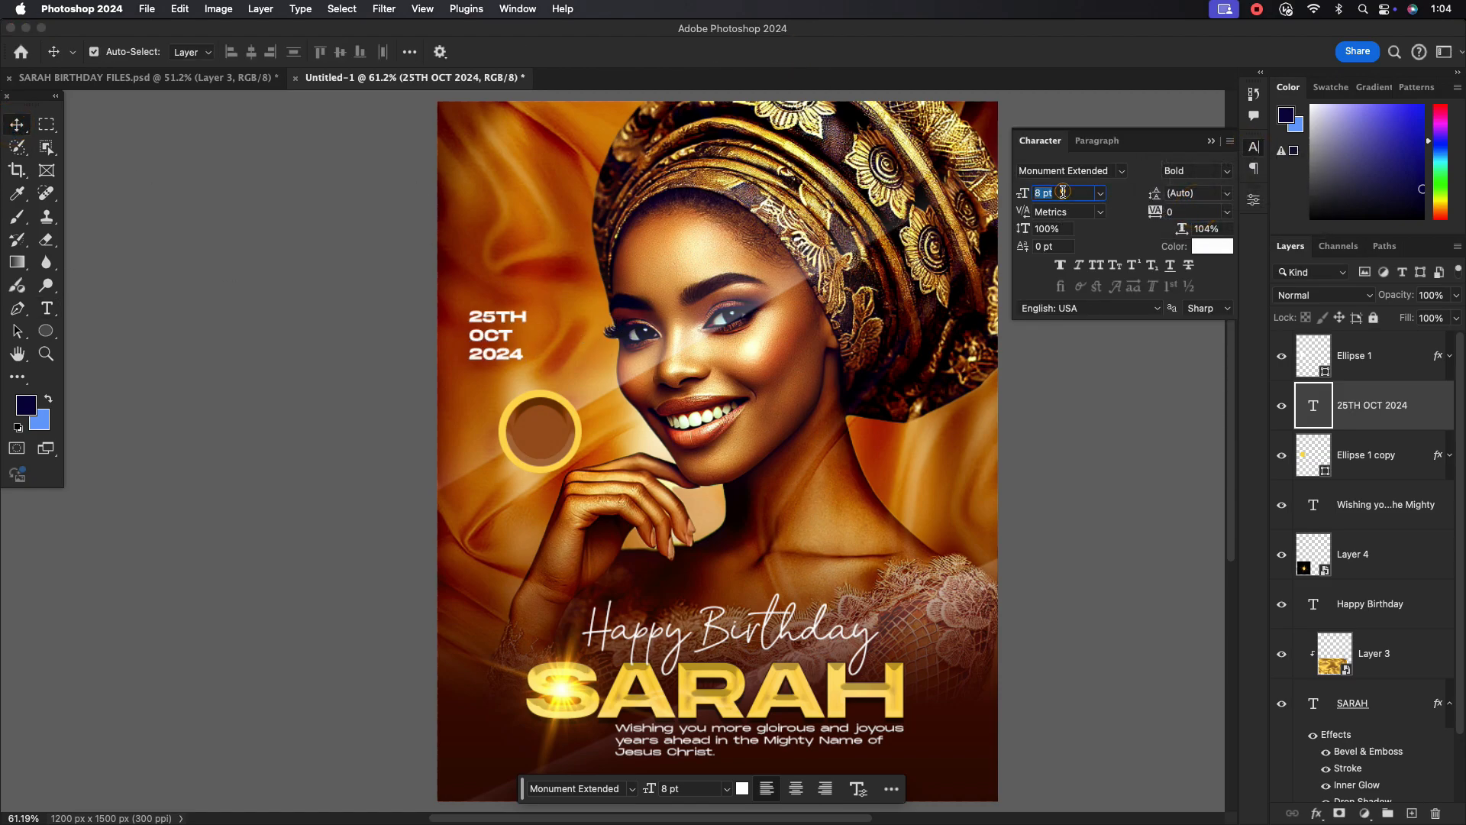
pyautogui.write('6')
pyautogui.press('Return')
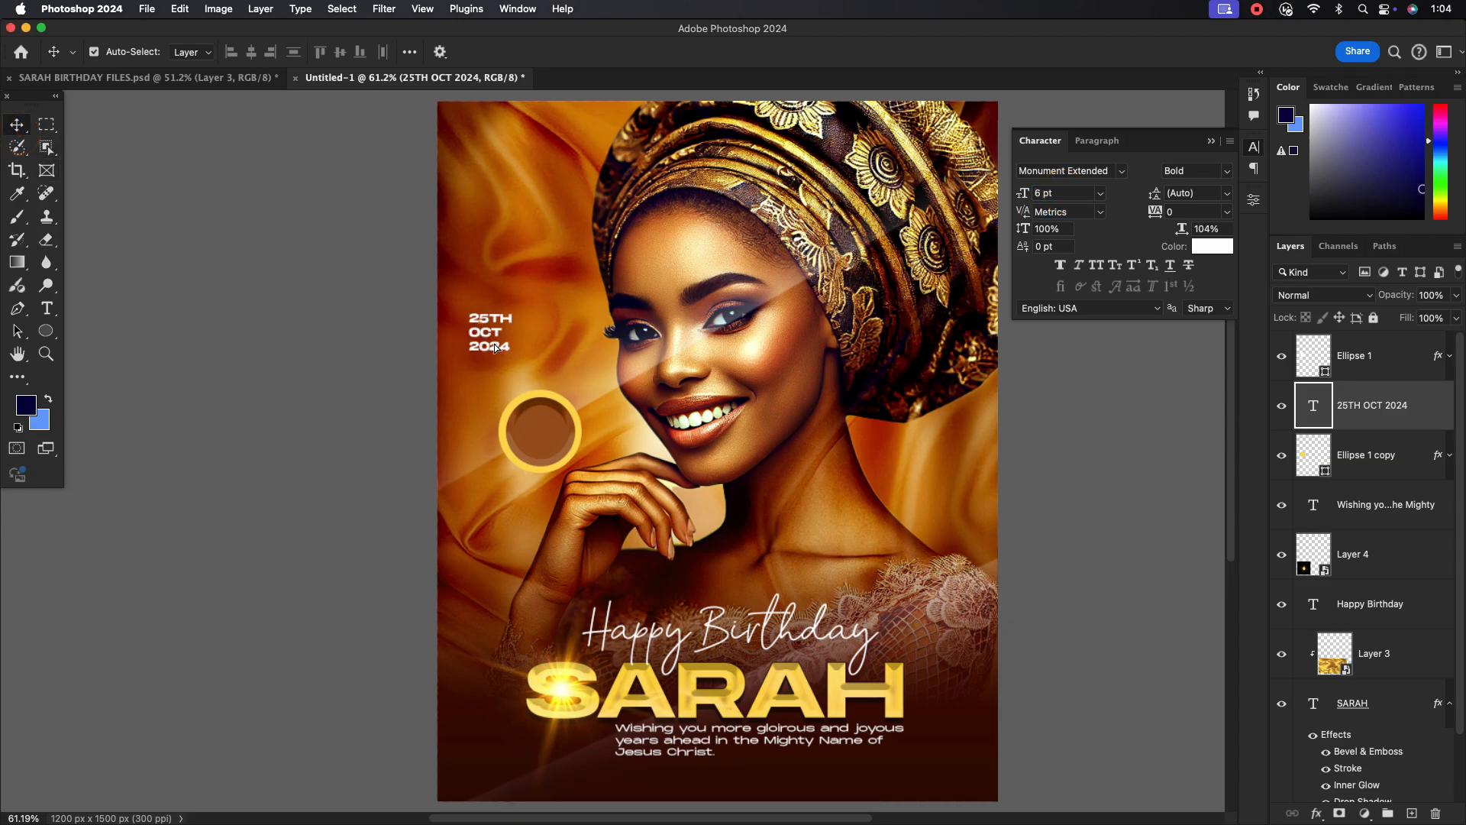
# Bring the date text layer above both circles and position it inside the brown circle.
pyautogui.moveTo(493, 344); pyautogui.dragTo(564, 372)
pyautogui.moveTo(1410, 415); pyautogui.dragTo(1374, 355)
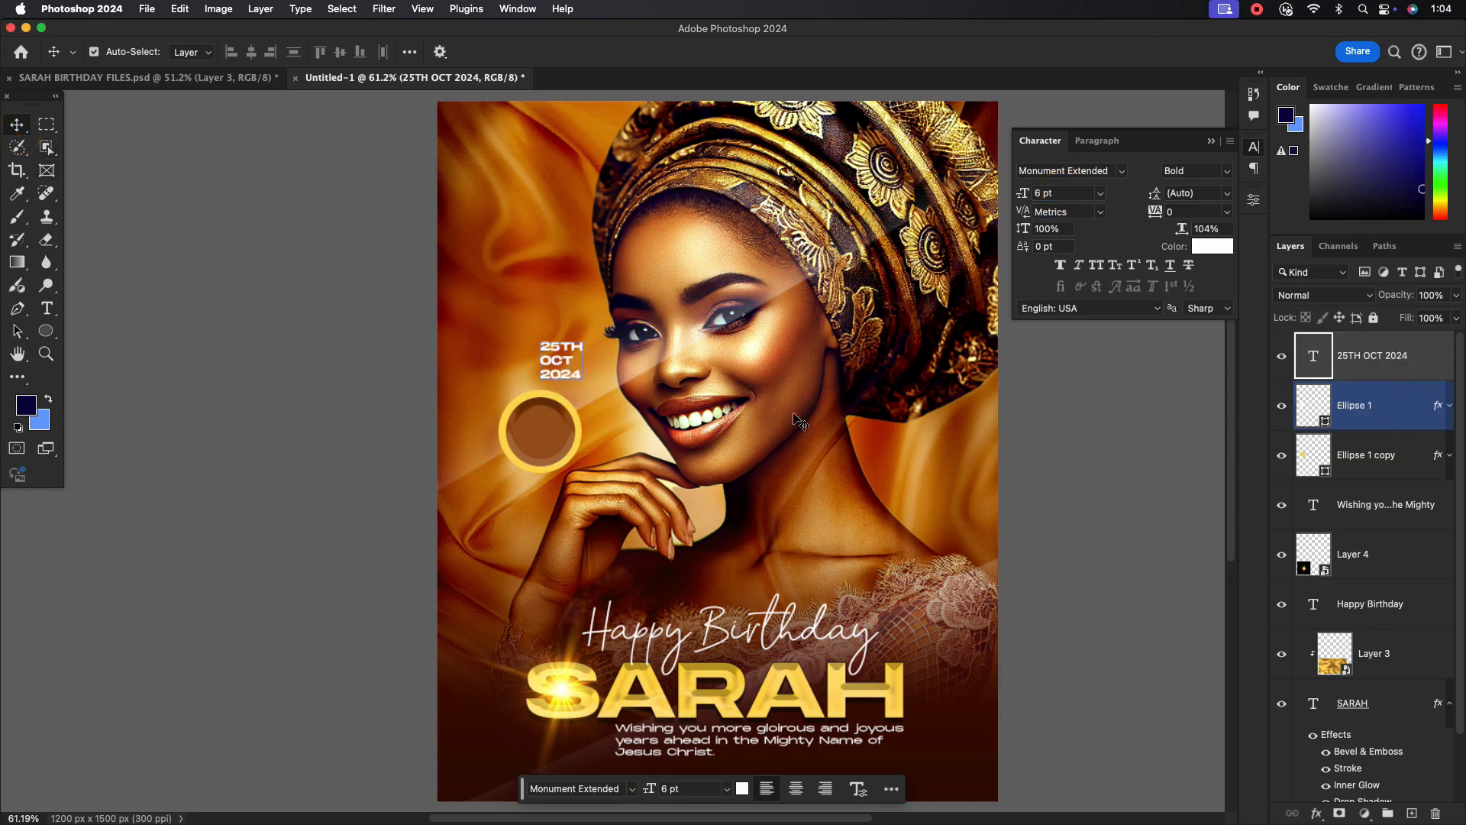
pyautogui.moveTo(556, 361); pyautogui.dragTo(535, 434)
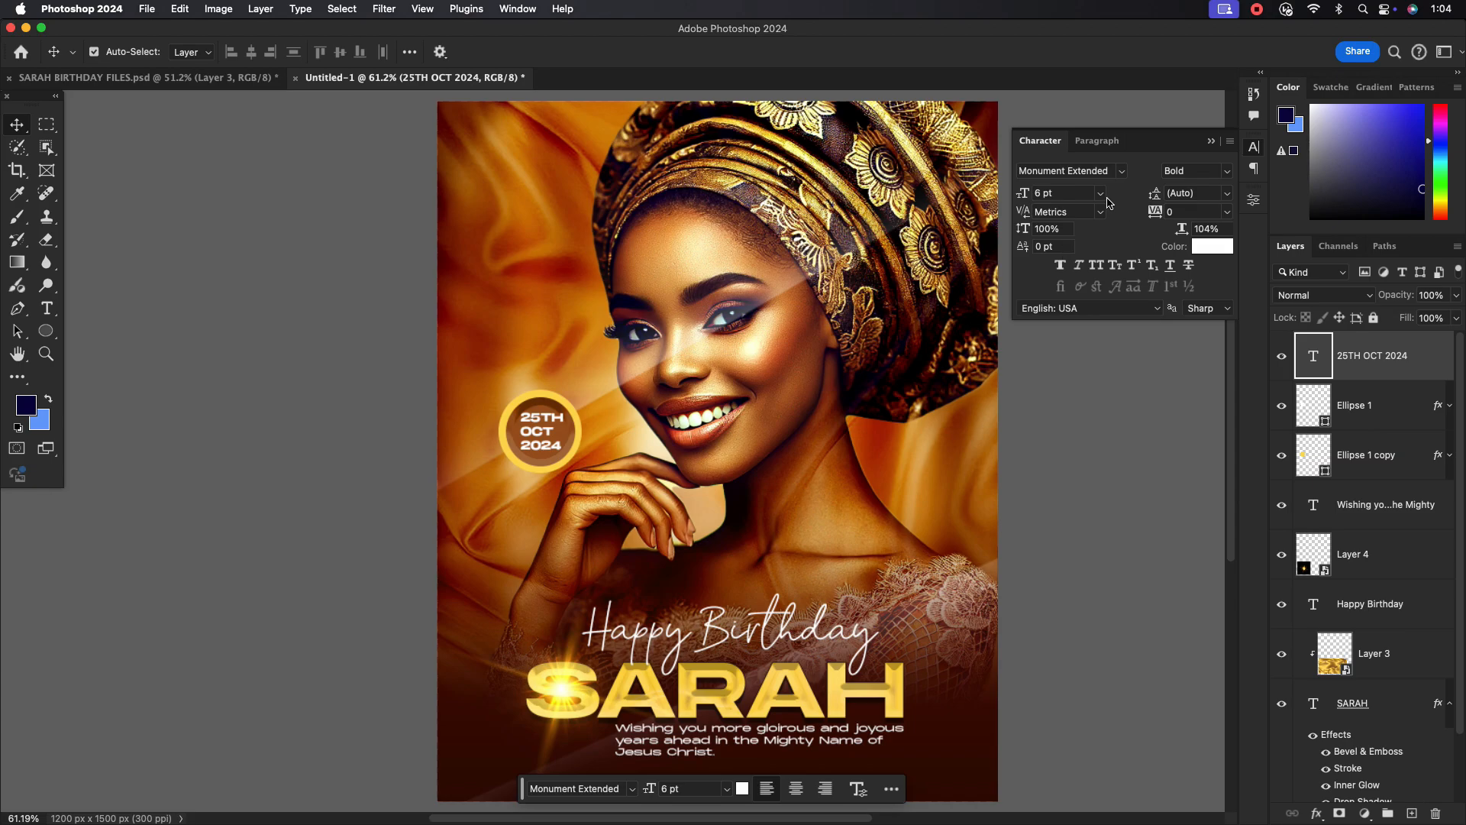
# Tighten the date text's leading to 6 pt.
pyautogui.write('7')
pyautogui.press('Return')
pyautogui.press('Up')
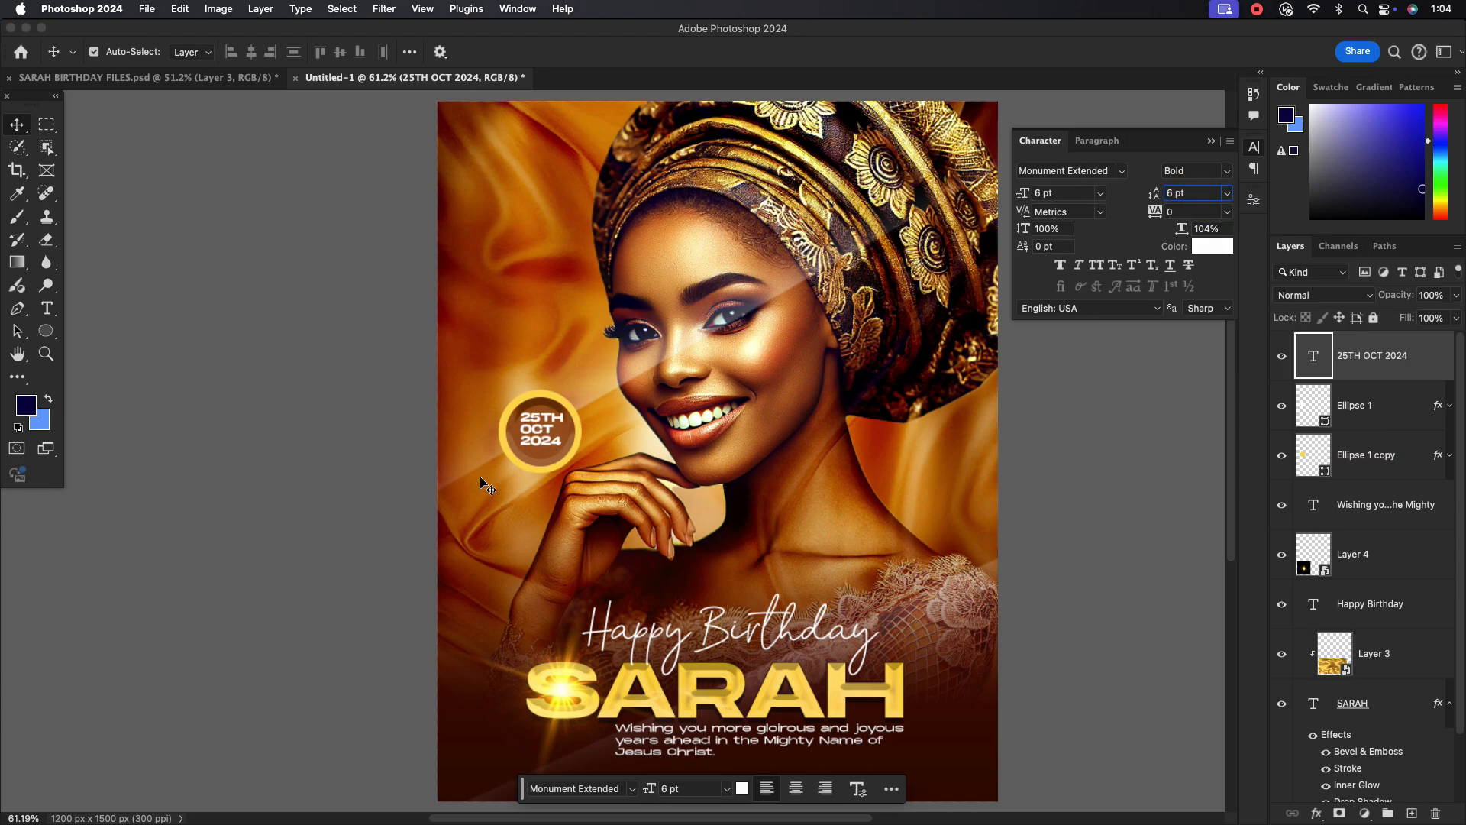
# Add a soft black Multiply drop shadow with 53% opacity and 4% spread to the gold circle, offset slightly downward.
pyautogui.scroll(3, 558, 429)
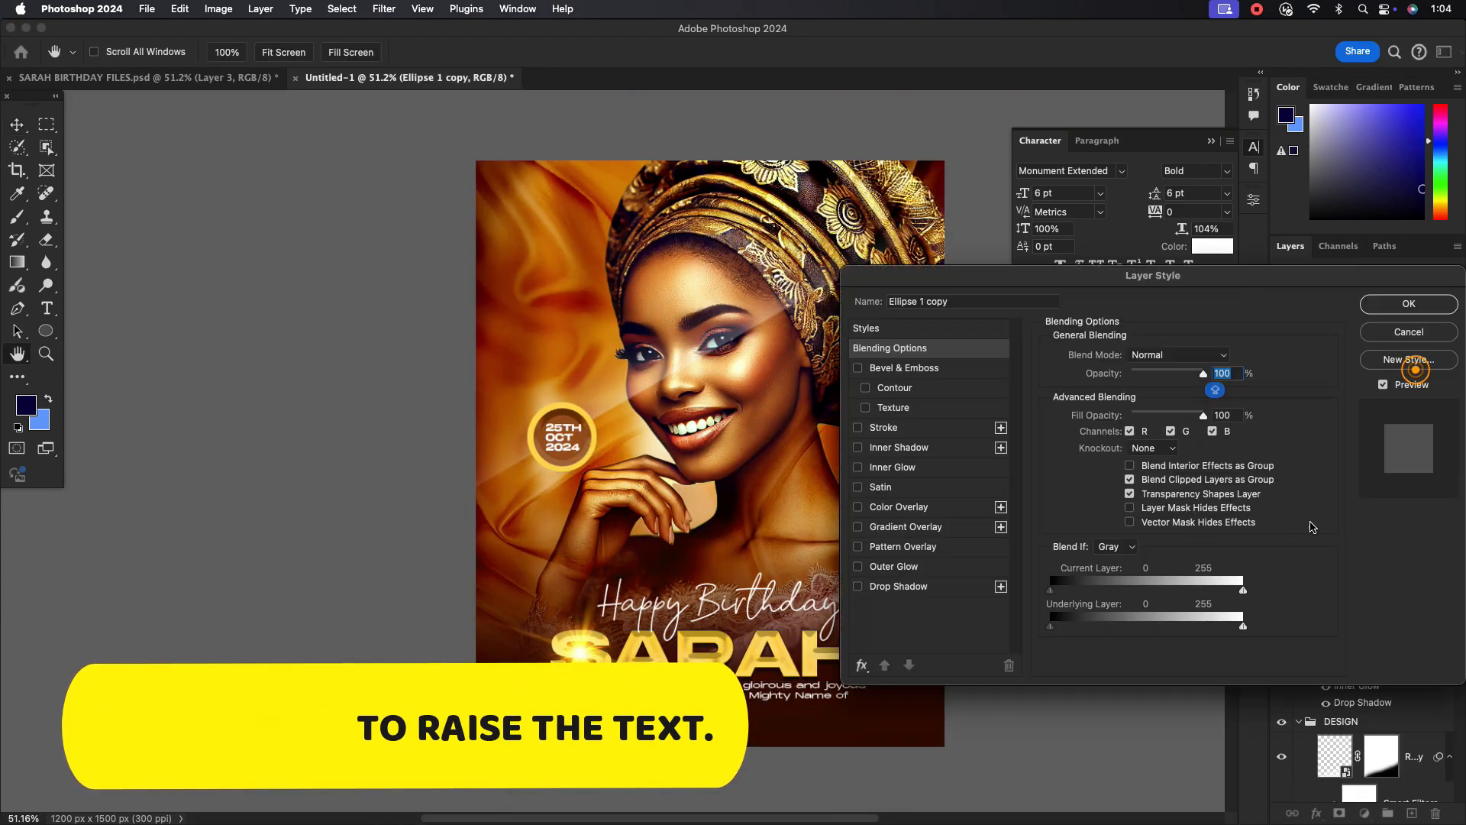
pyautogui.click(936, 586)
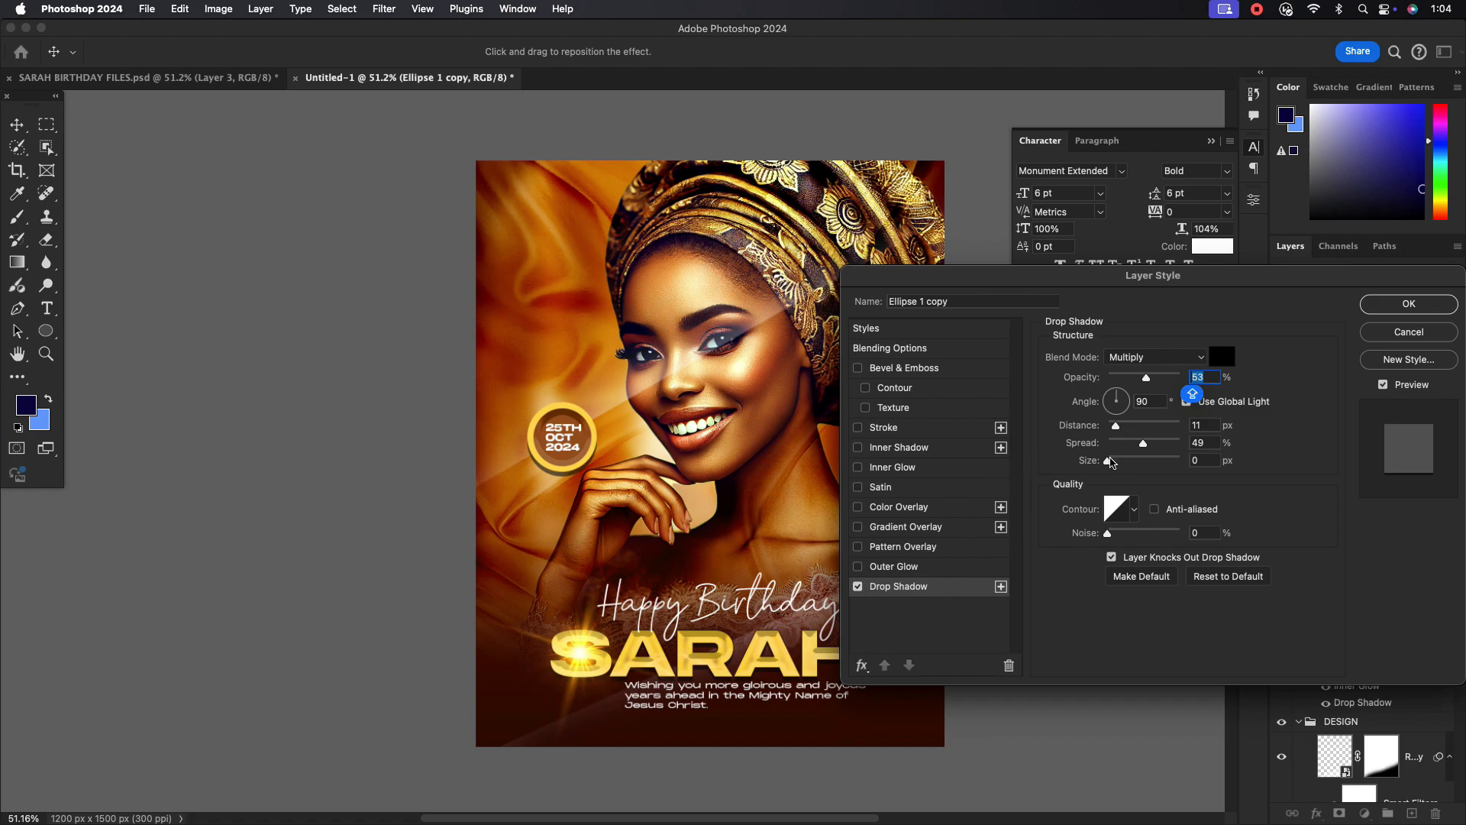
pyautogui.moveTo(1111, 461); pyautogui.dragTo(1115, 448)
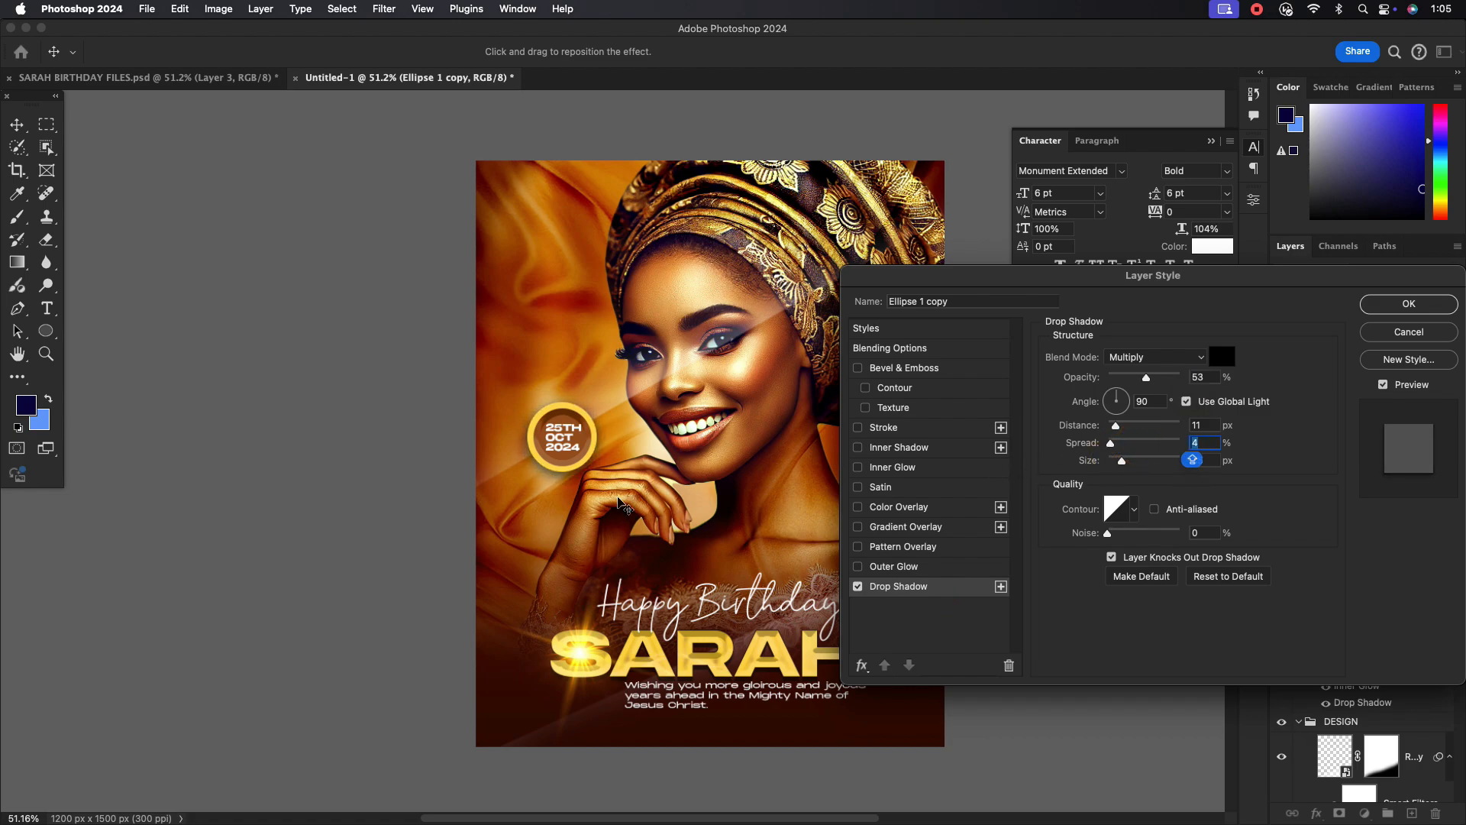
pyautogui.moveTo(567, 460); pyautogui.dragTo(565, 466)
pyautogui.click(1408, 304)
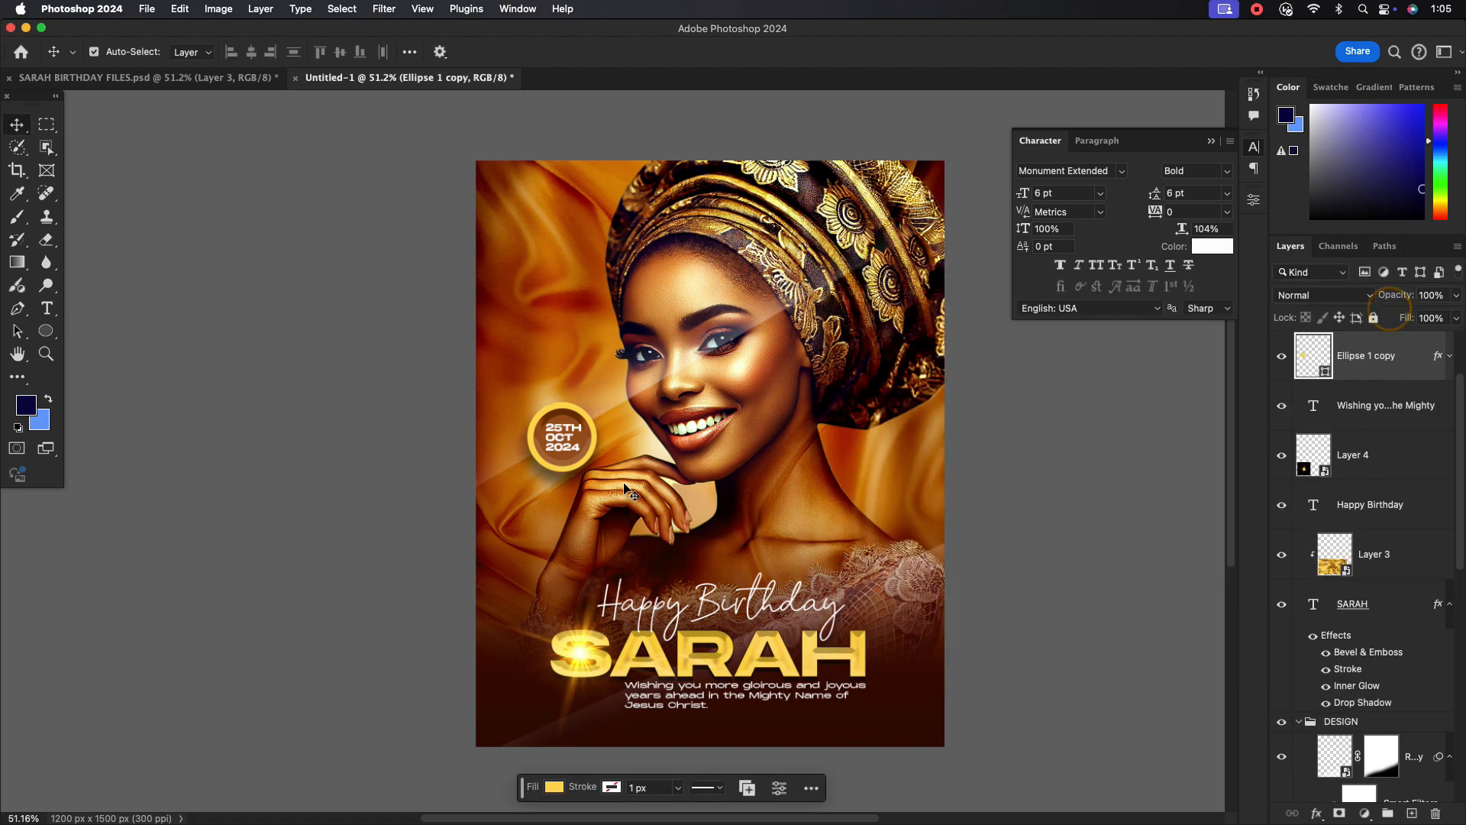
# Add a separate text line reading "GLORIOUS BIRTHDAY" beside the head wrap in the flyer's upper part.
pyautogui.scroll(-1, 762, 437)
pyautogui.scroll(1, 735, 418)
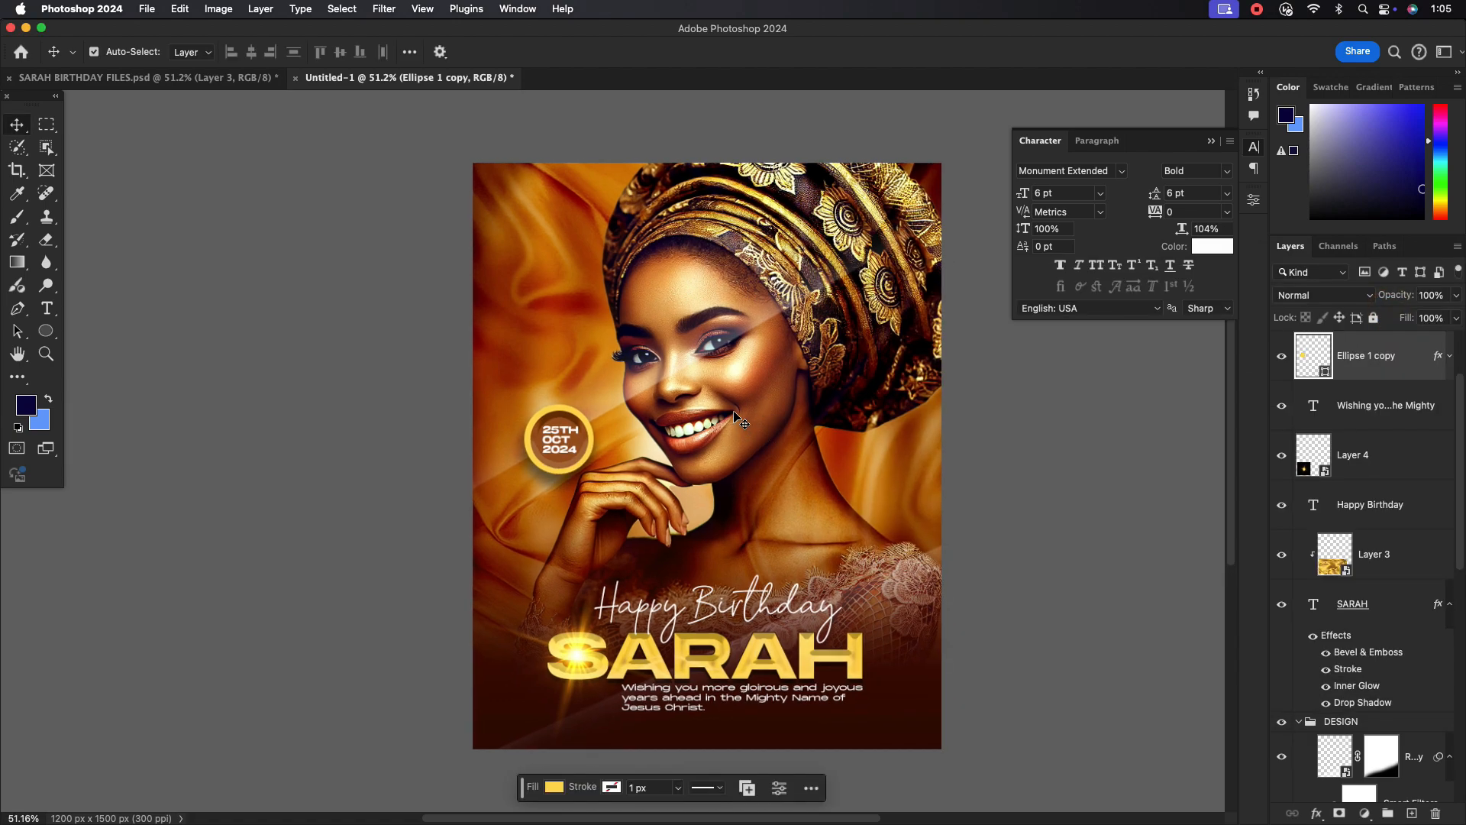
pyautogui.scroll(1, 750, 385)
pyautogui.scroll(-3, 1430, 511)
pyautogui.scroll(5, 1384, 387)
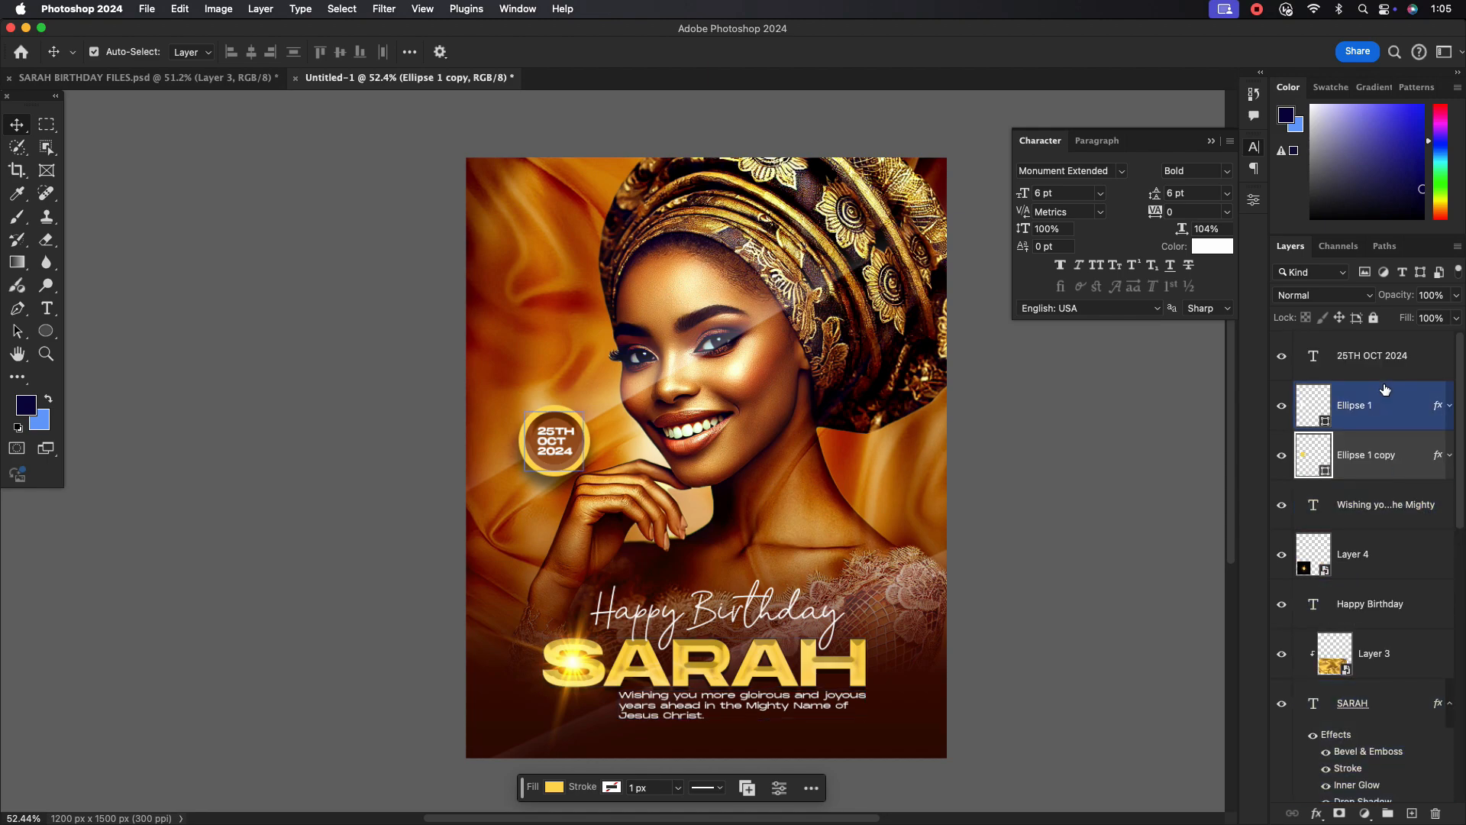
pyautogui.click(1383, 371)
pyautogui.press('t')
pyautogui.scroll(2, 512, 298)
pyautogui.hscroll(1, 512, 298)
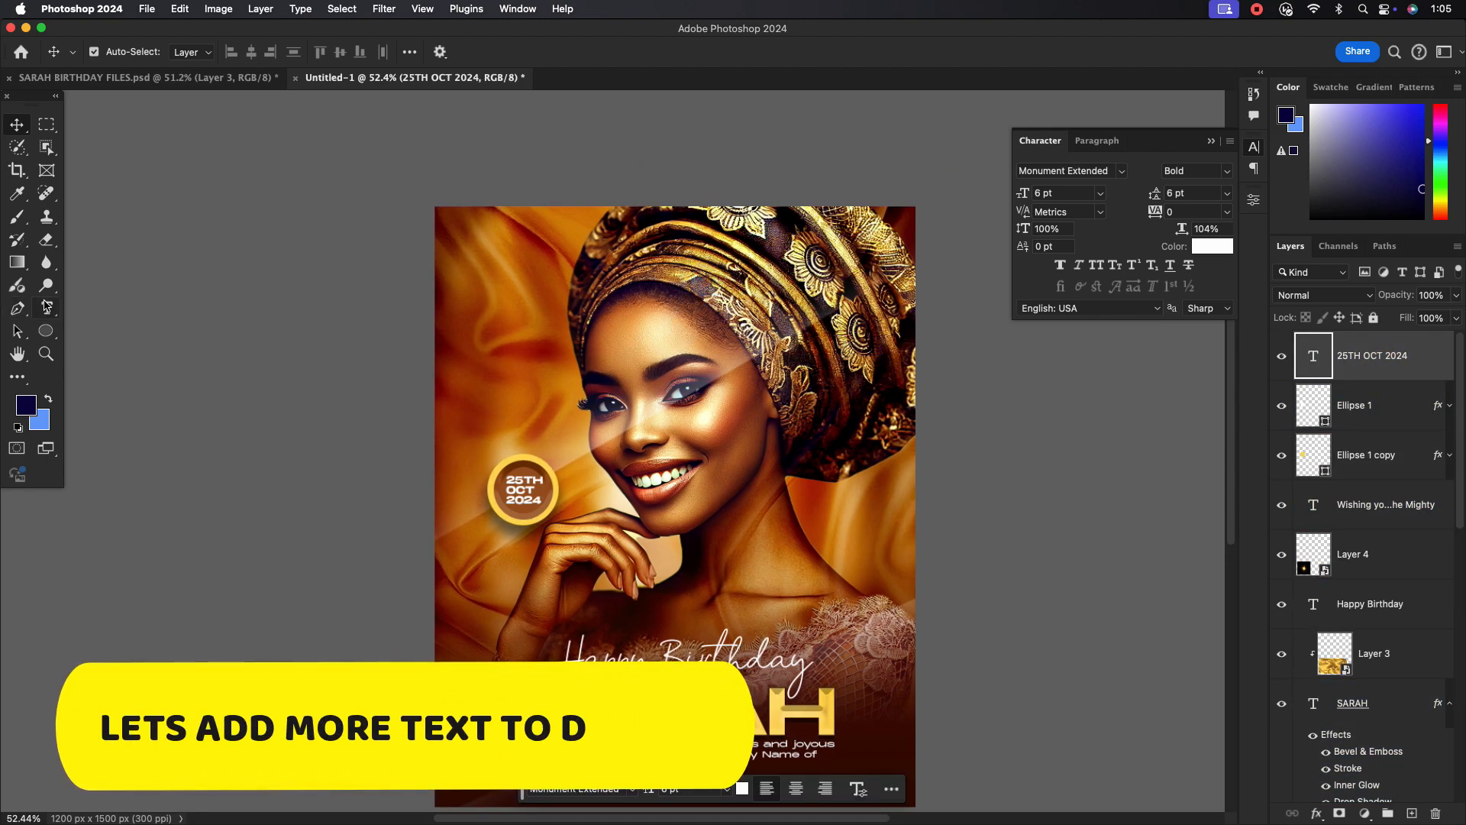
pyautogui.click(523, 298)
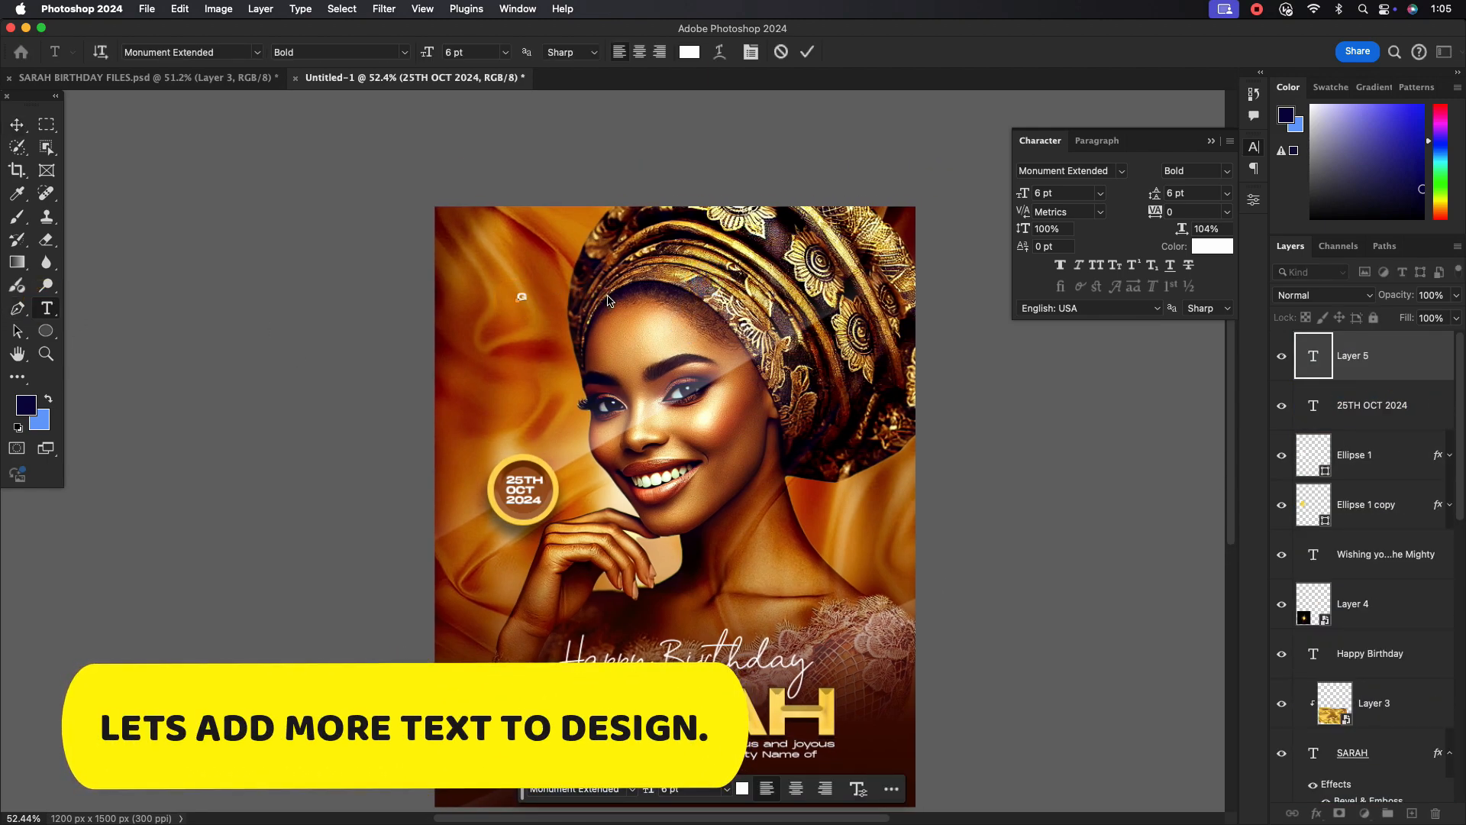
pyautogui.write('GLORIOUS BIRTHDAY')
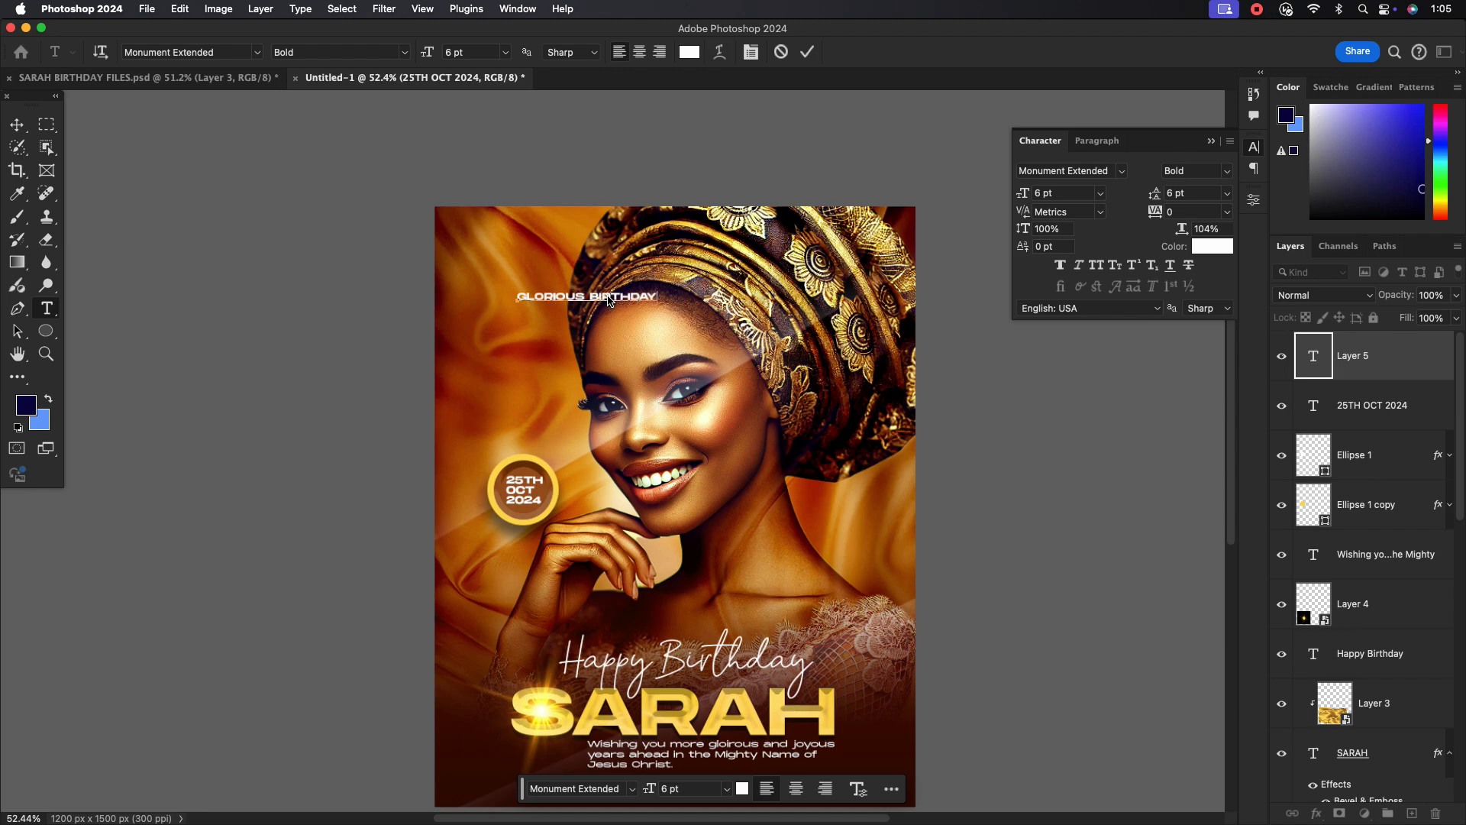
pyautogui.click(807, 52)
# Move the "GLORIOUS BIRTHDAY" text up over the head wrap and set its size to 10 pt.
pyautogui.click(17, 124)
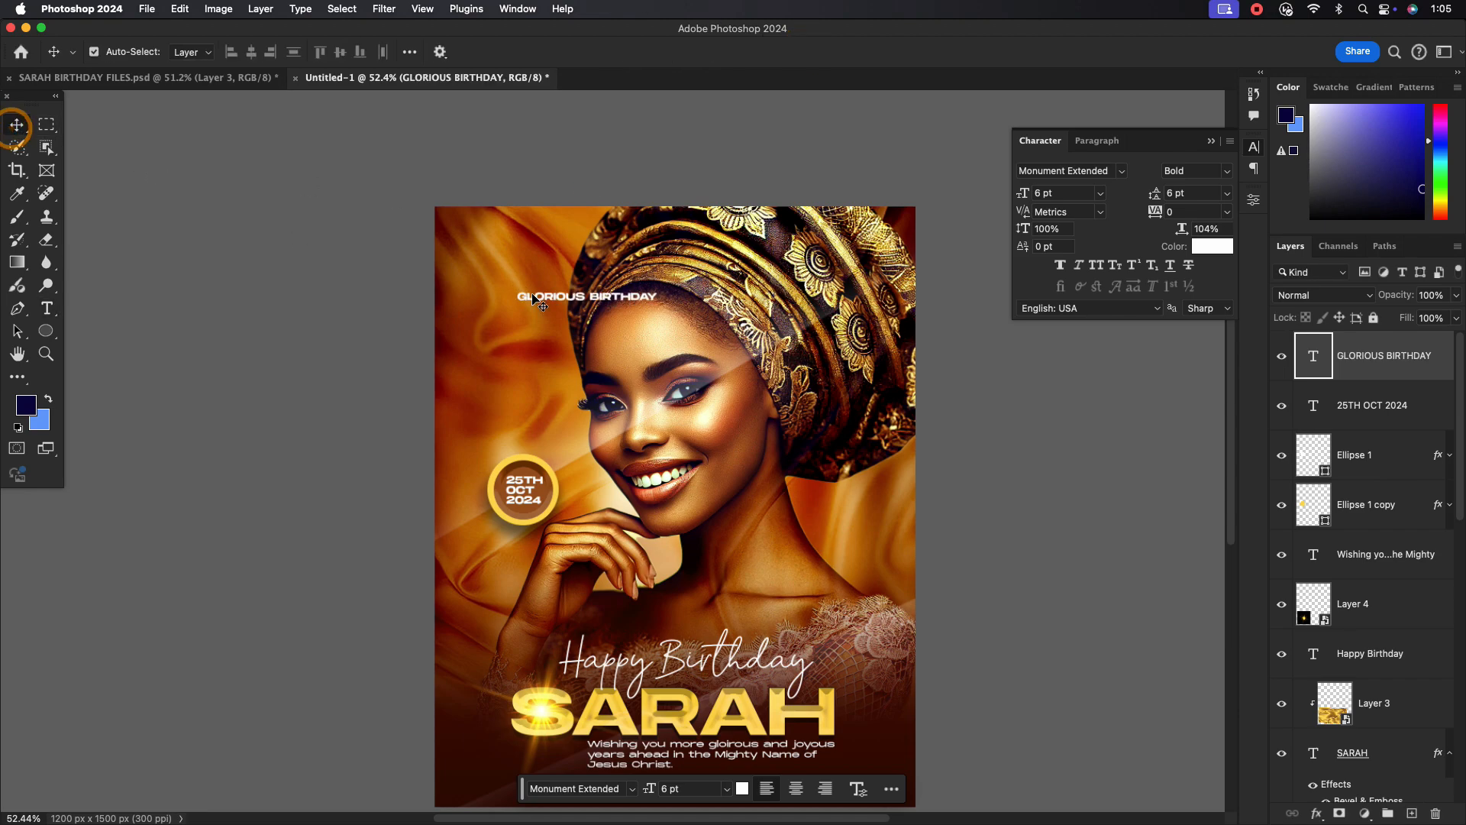
pyautogui.moveTo(547, 294); pyautogui.dragTo(623, 263)
pyautogui.click(1101, 192)
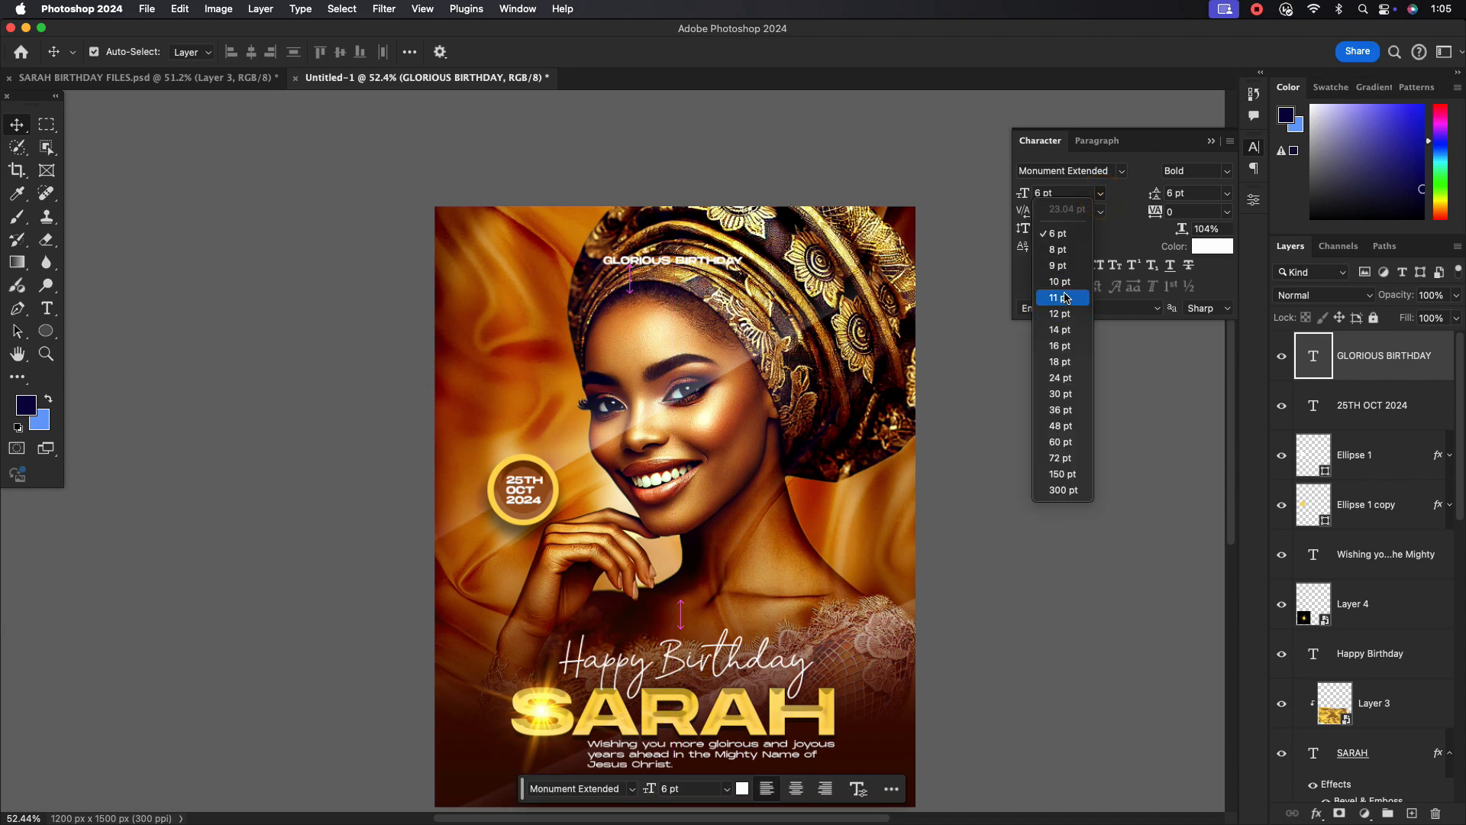
pyautogui.click(1063, 282)
# Widen the "GLORIOUS BIRTHDAY" text's tracking to 200 and center it near the flyer's upper edge.
pyautogui.click(1226, 211)
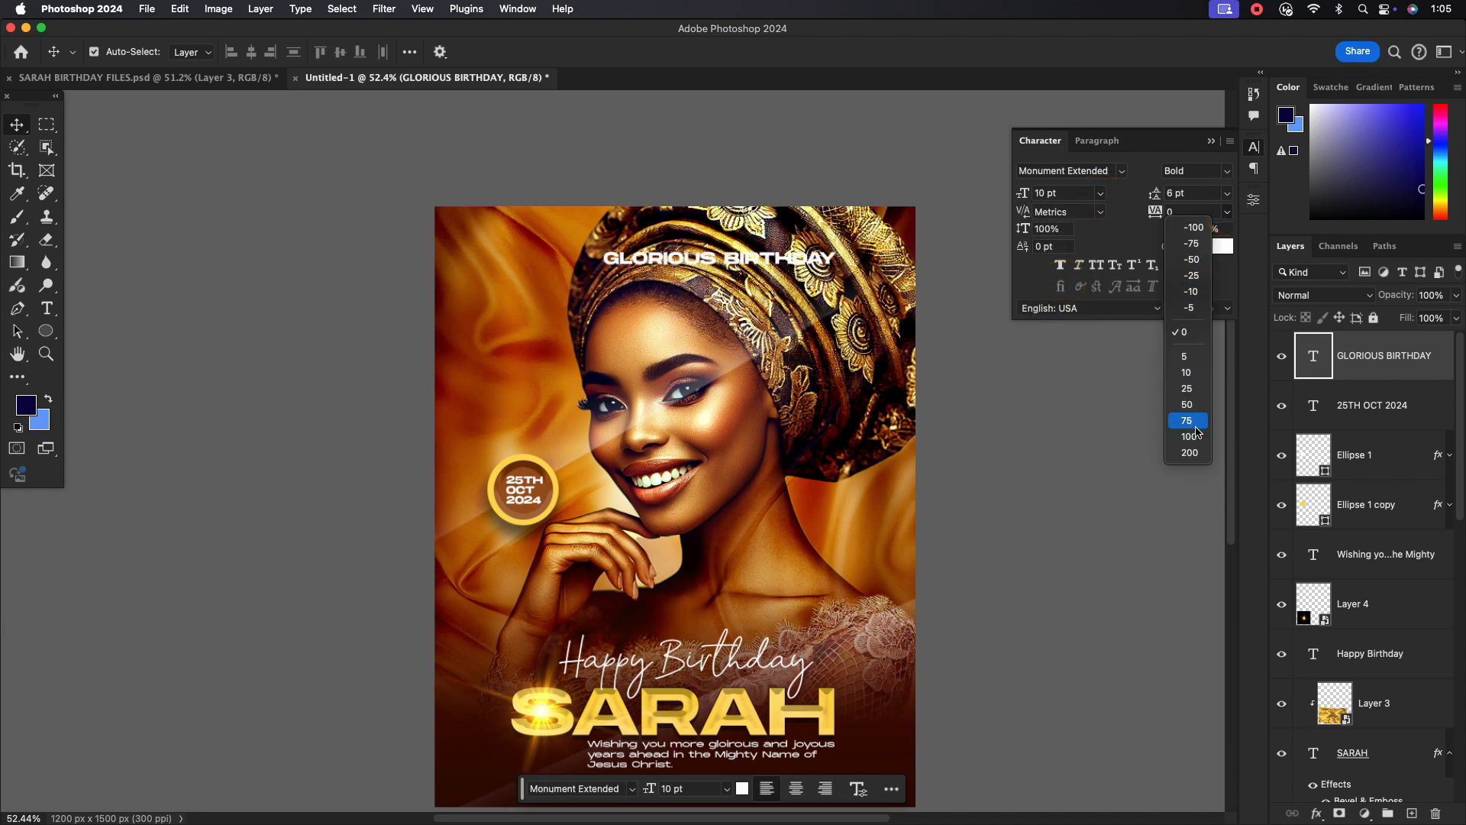
pyautogui.click(1195, 431)
pyautogui.moveTo(811, 263); pyautogui.dragTo(712, 256)
pyautogui.click(1226, 211)
pyautogui.click(1189, 453)
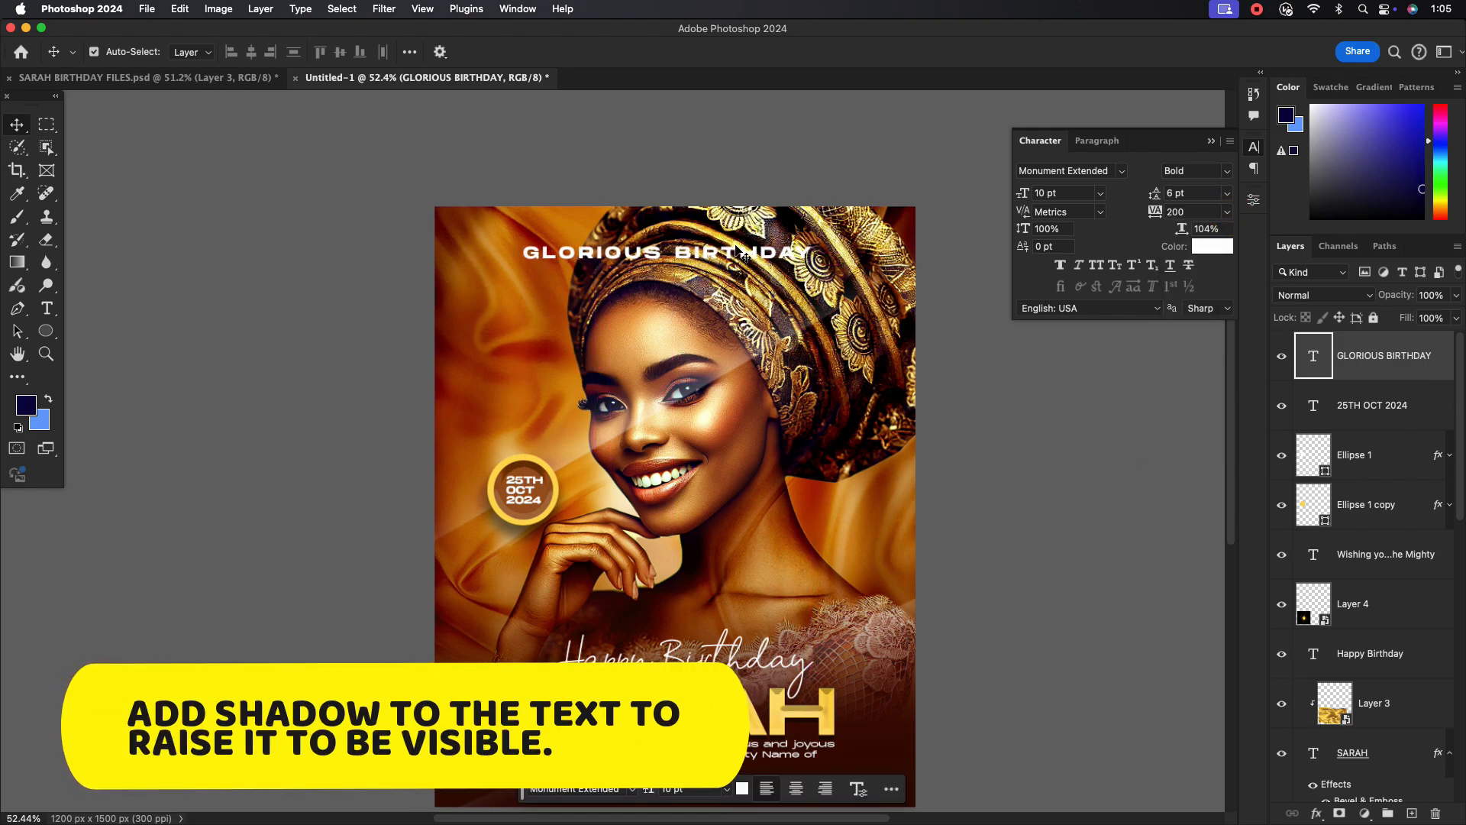
# Add a Multiply drop shadow to "GLORIOUS BIRTHDAY" with 53% opacity, 110° angle, 8 px distance, 4% spread and 35 px size.
pyautogui.doubleClick(1443, 379)
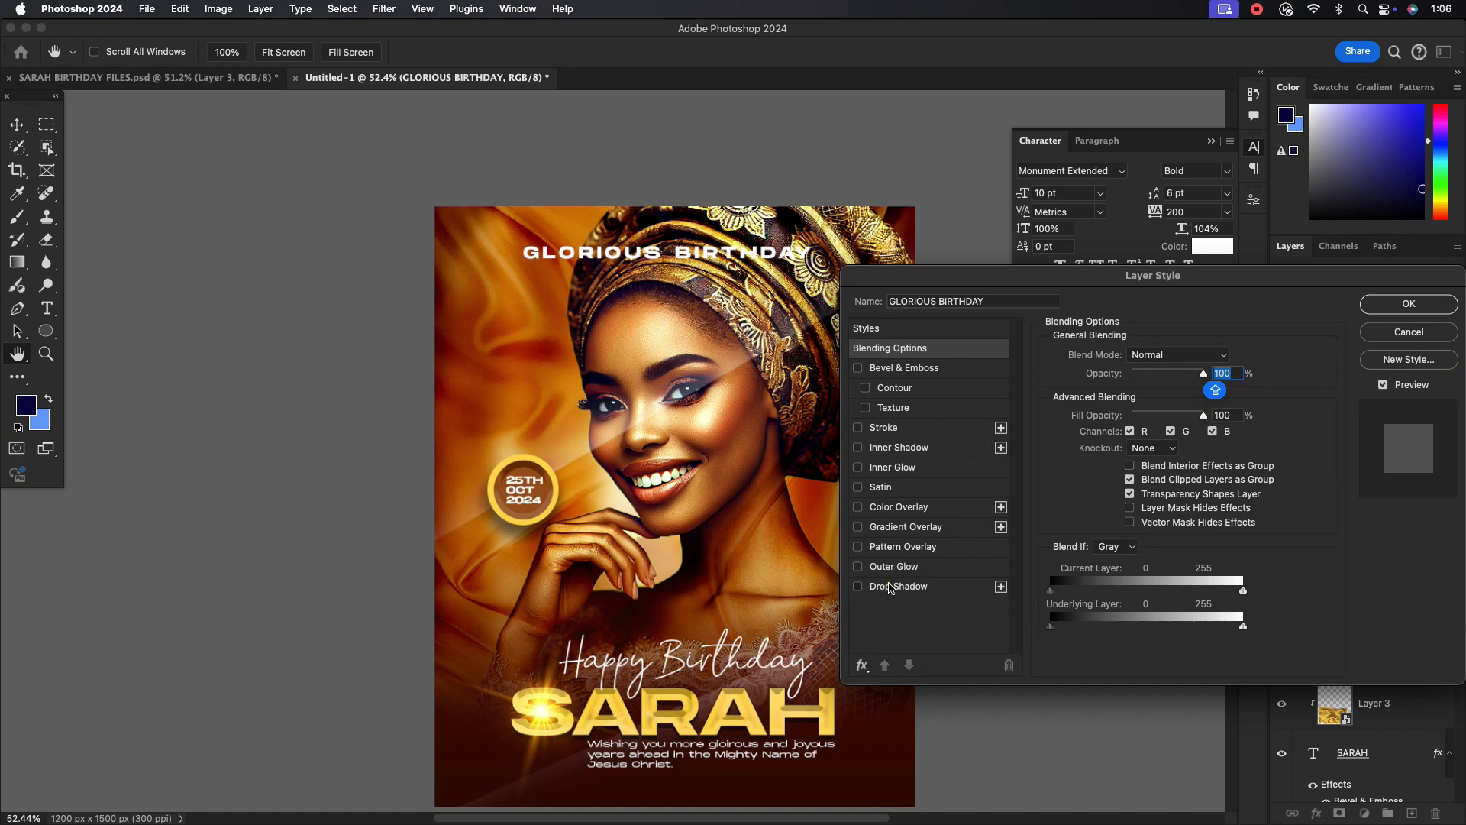
pyautogui.click(890, 587)
pyautogui.moveTo(676, 287); pyautogui.dragTo(668, 254)
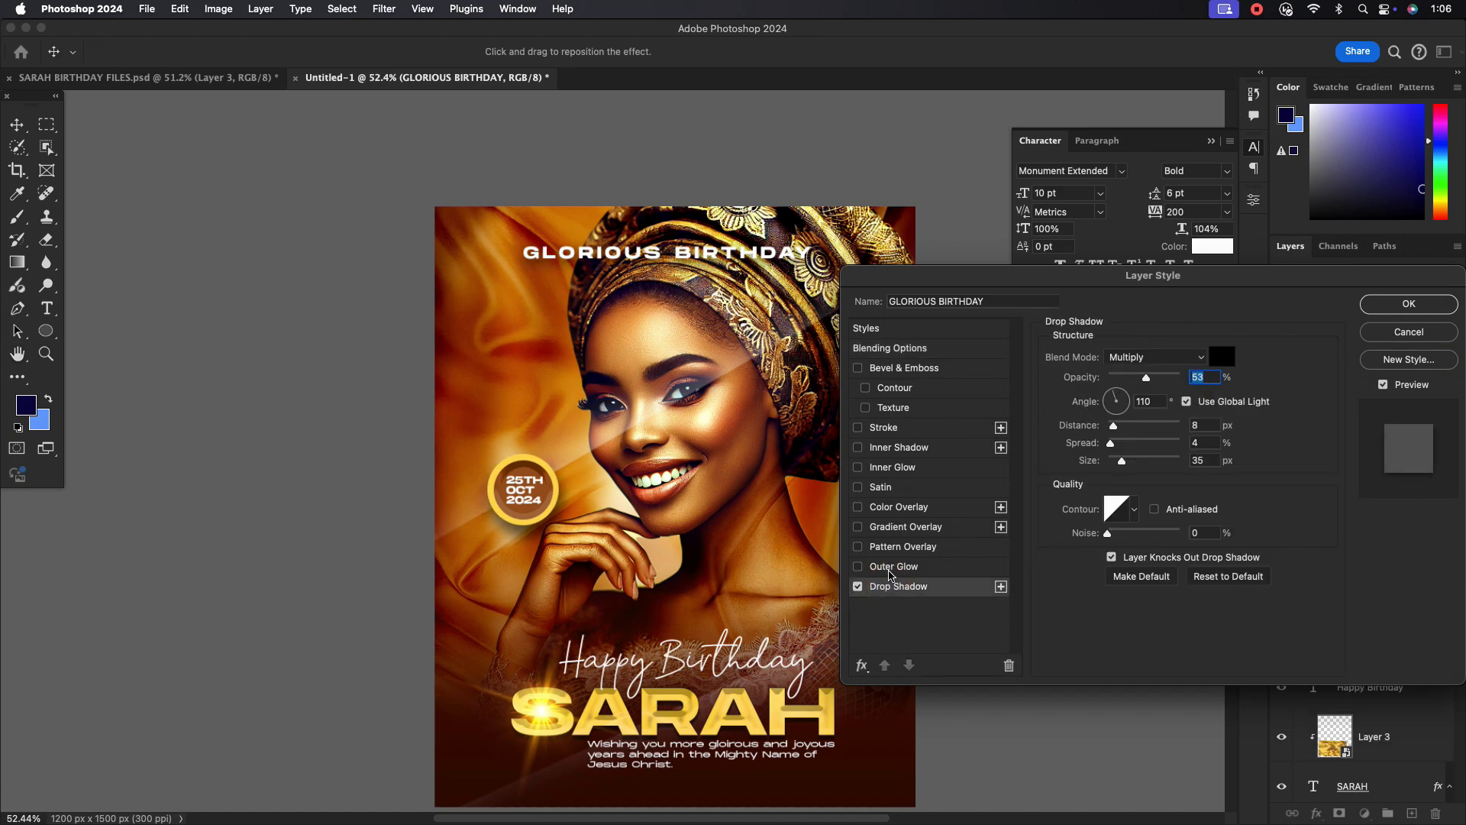
# Enable an outer glow on "GLORIOUS BIRTHDAY" and set its color to black, #000000.
pyautogui.click(891, 568)
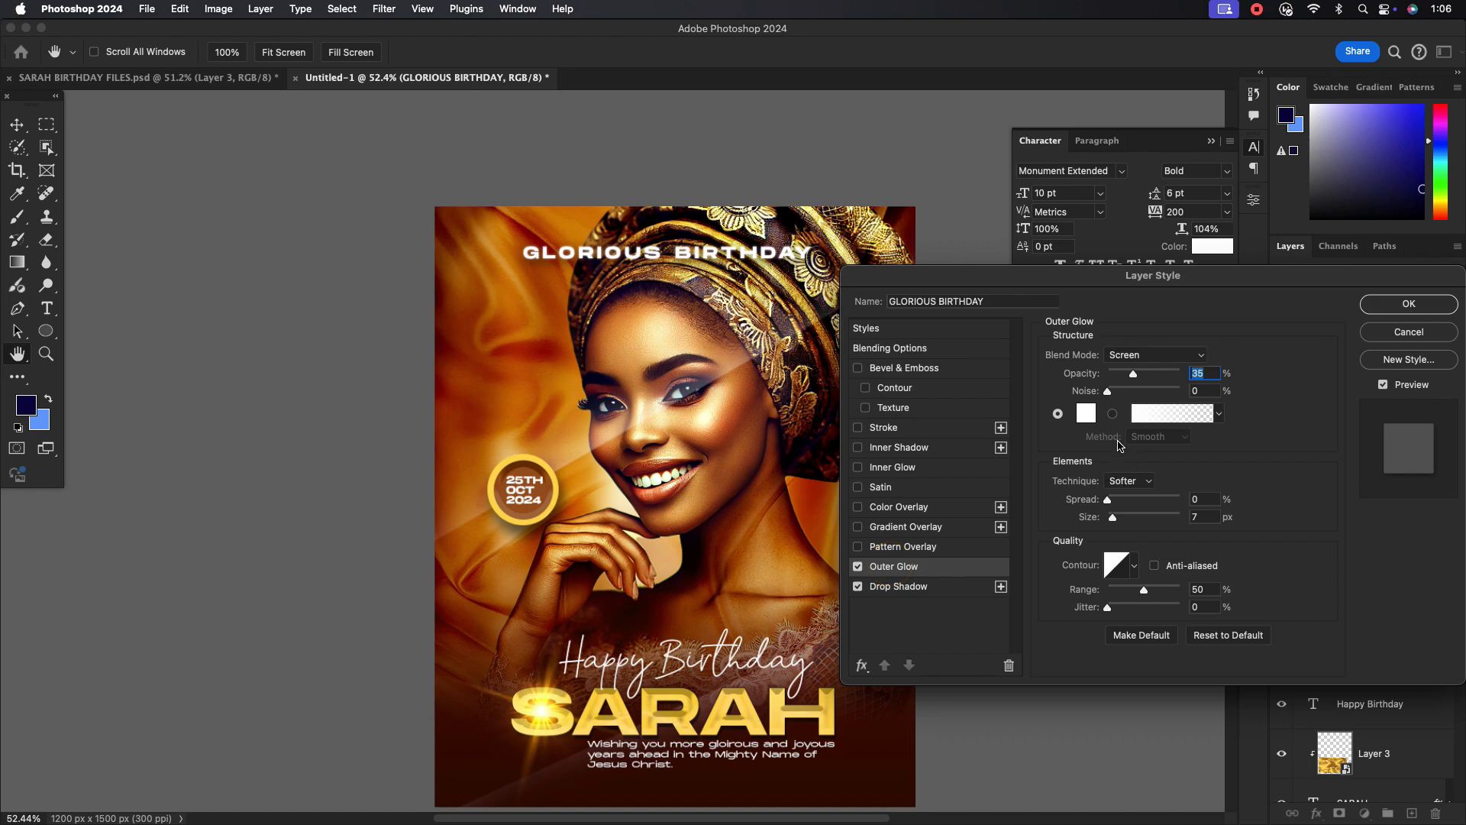
pyautogui.click(1086, 413)
pyautogui.write('000000')
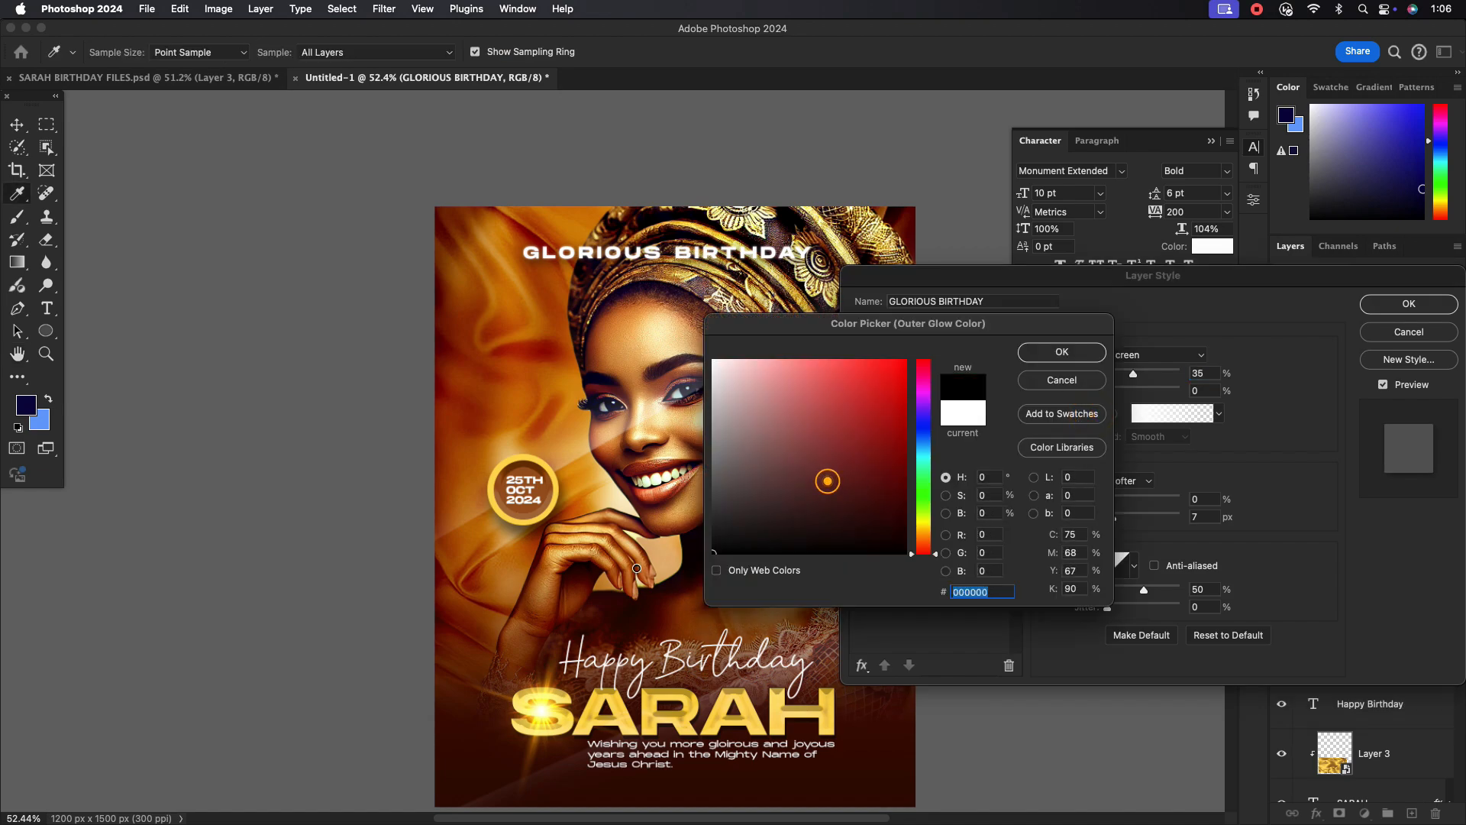
pyautogui.click(1062, 352)
# Set the outer glow's spread to 7% and its size to 37 px.
pyautogui.doubleClick(1208, 499)
pyautogui.press('Up')
pyautogui.press('Up')
pyautogui.press('Up')
pyautogui.press('Up')
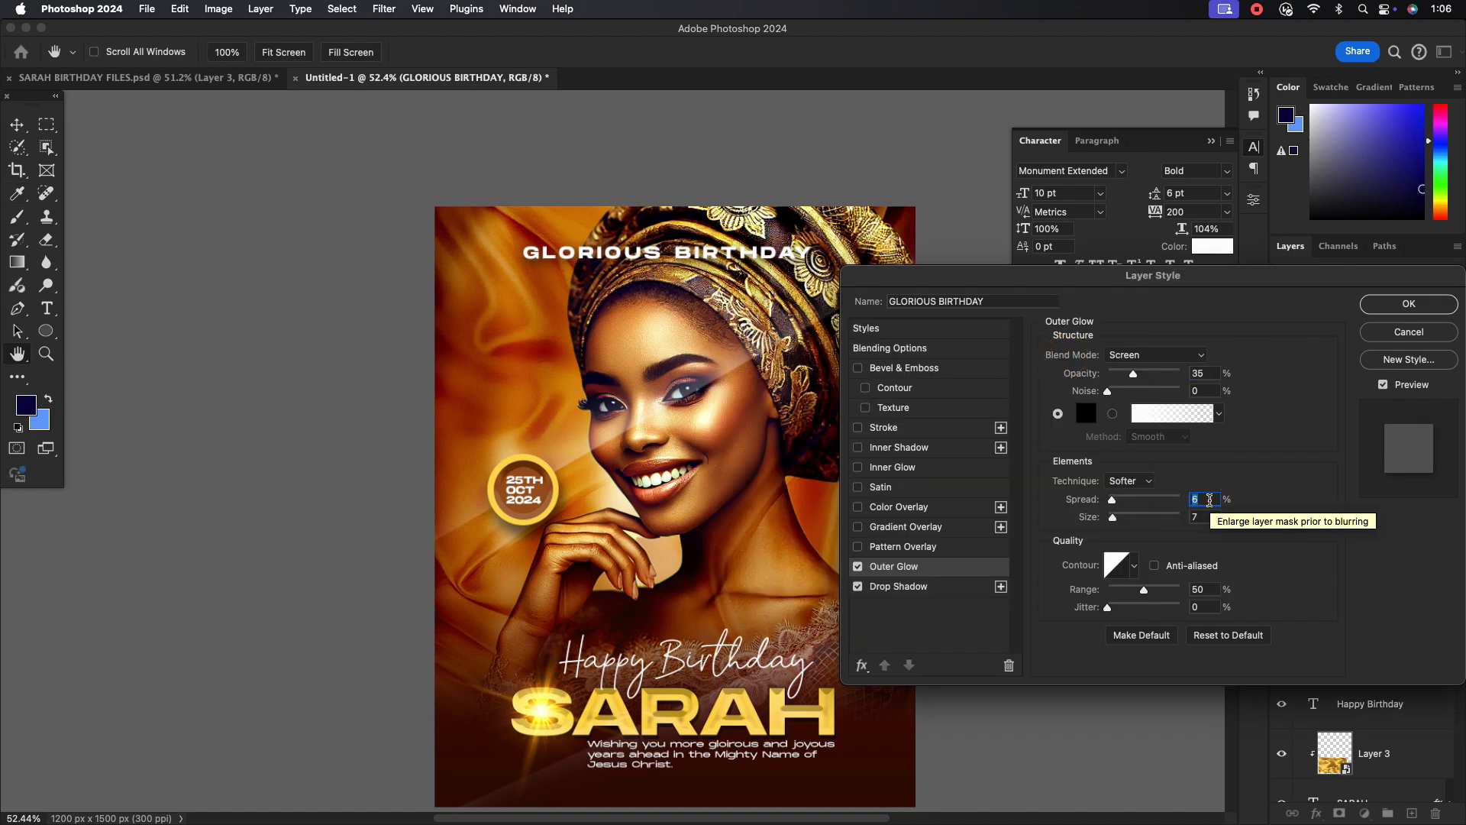
pyautogui.doubleClick(1206, 516)
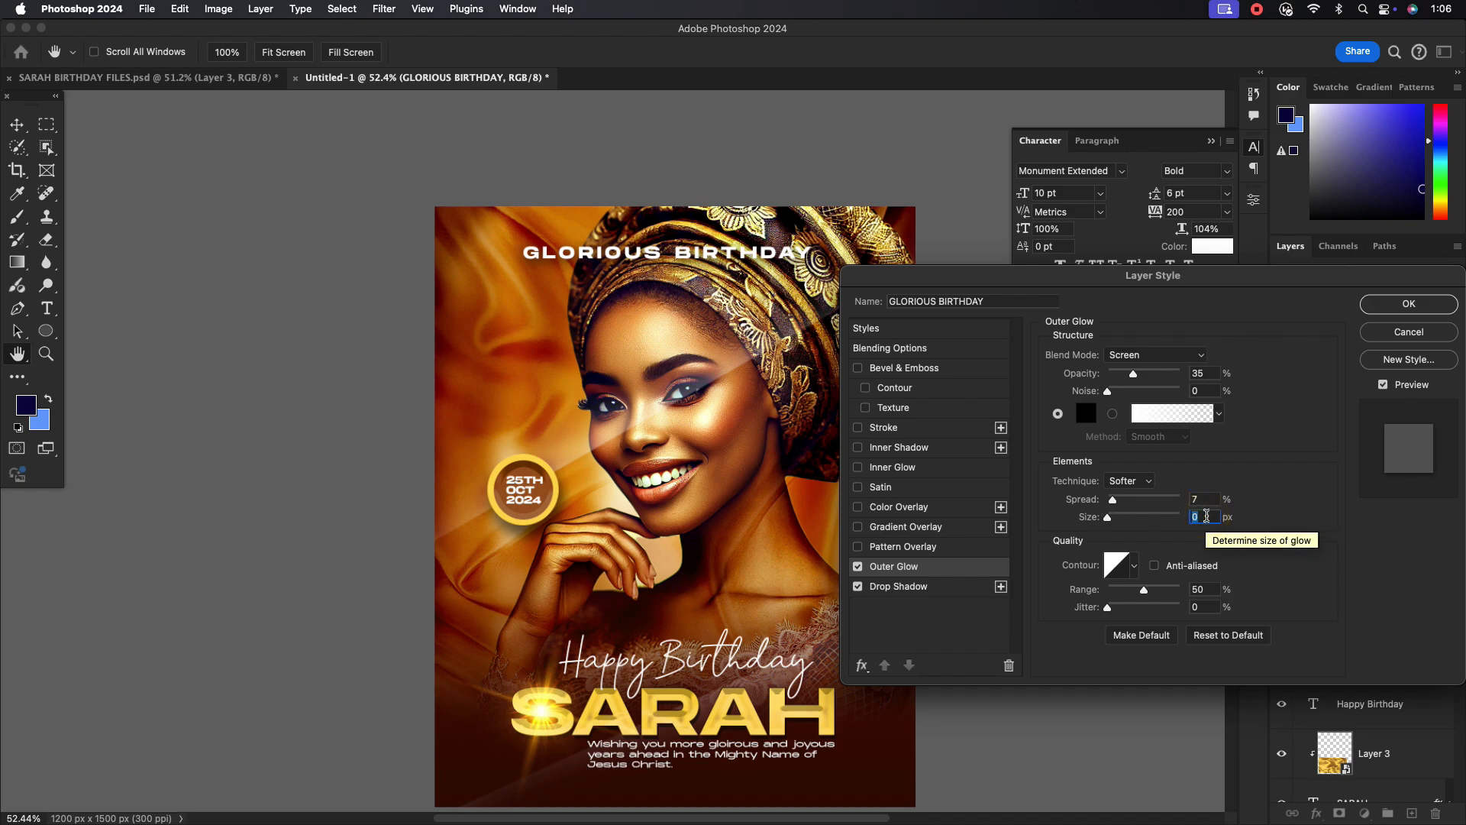
pyautogui.hotkey('shift', 'Up')
pyautogui.hotkey('shift', 'Up')
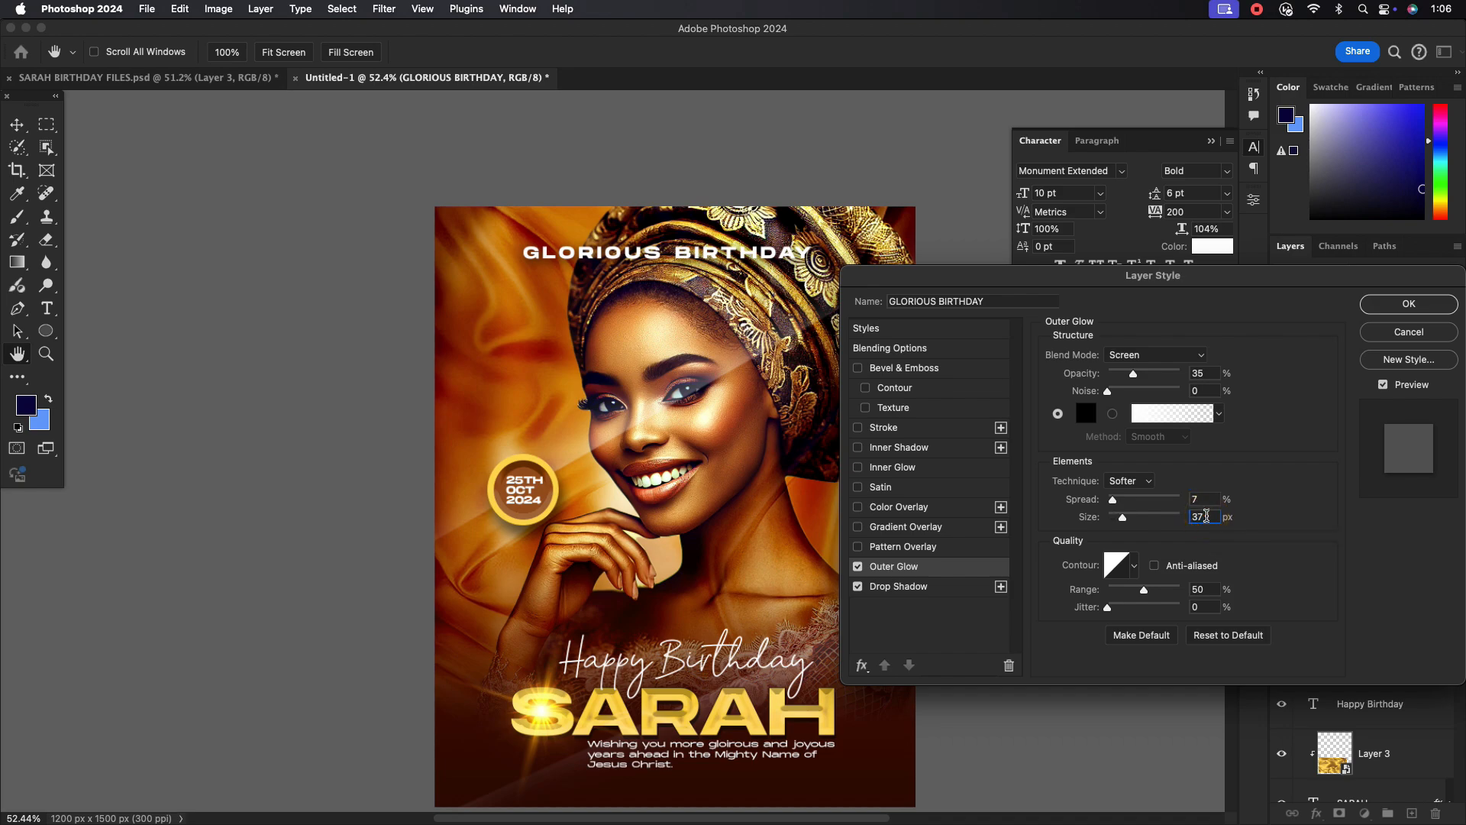
# Set the outer glow to Normal blending at 43% opacity, reduce its size to 7 px and apply the layer style.
pyautogui.moveTo(1134, 375); pyautogui.dragTo(1140, 374)
pyautogui.click(1154, 354)
pyautogui.click(1136, 207)
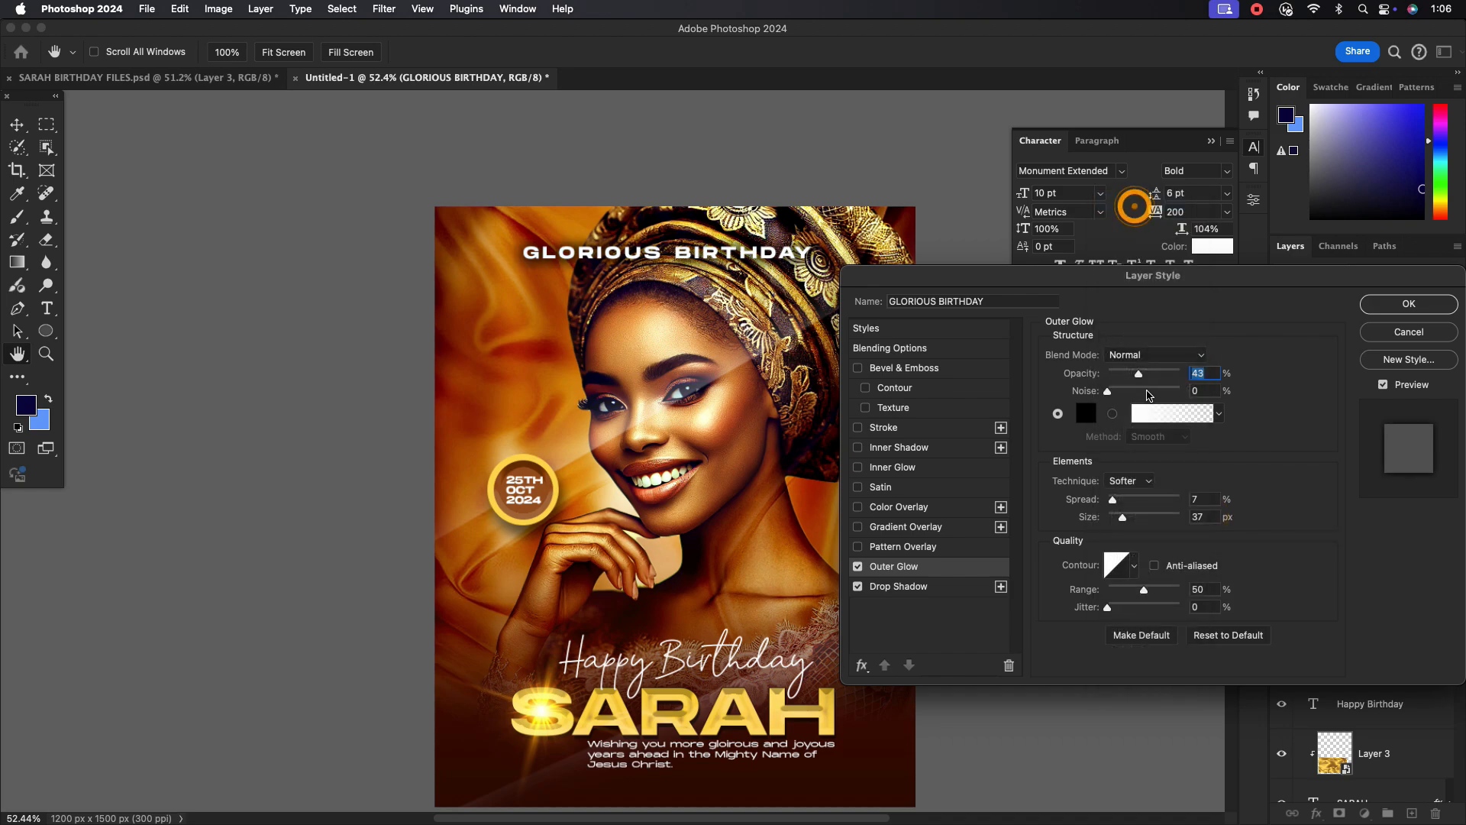
pyautogui.doubleClick(1199, 517)
pyautogui.write('4')
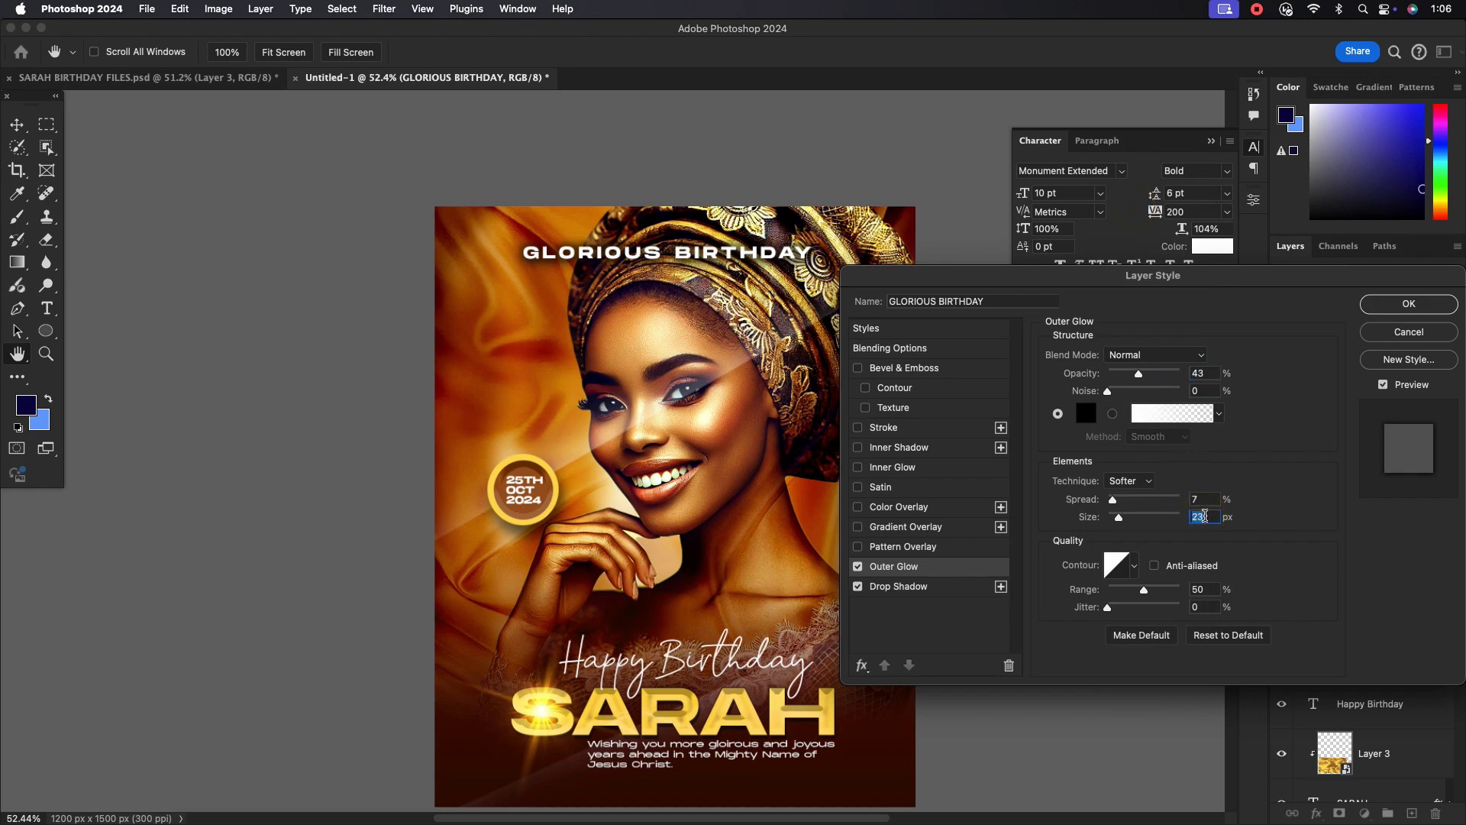
pyautogui.doubleClick(1205, 516)
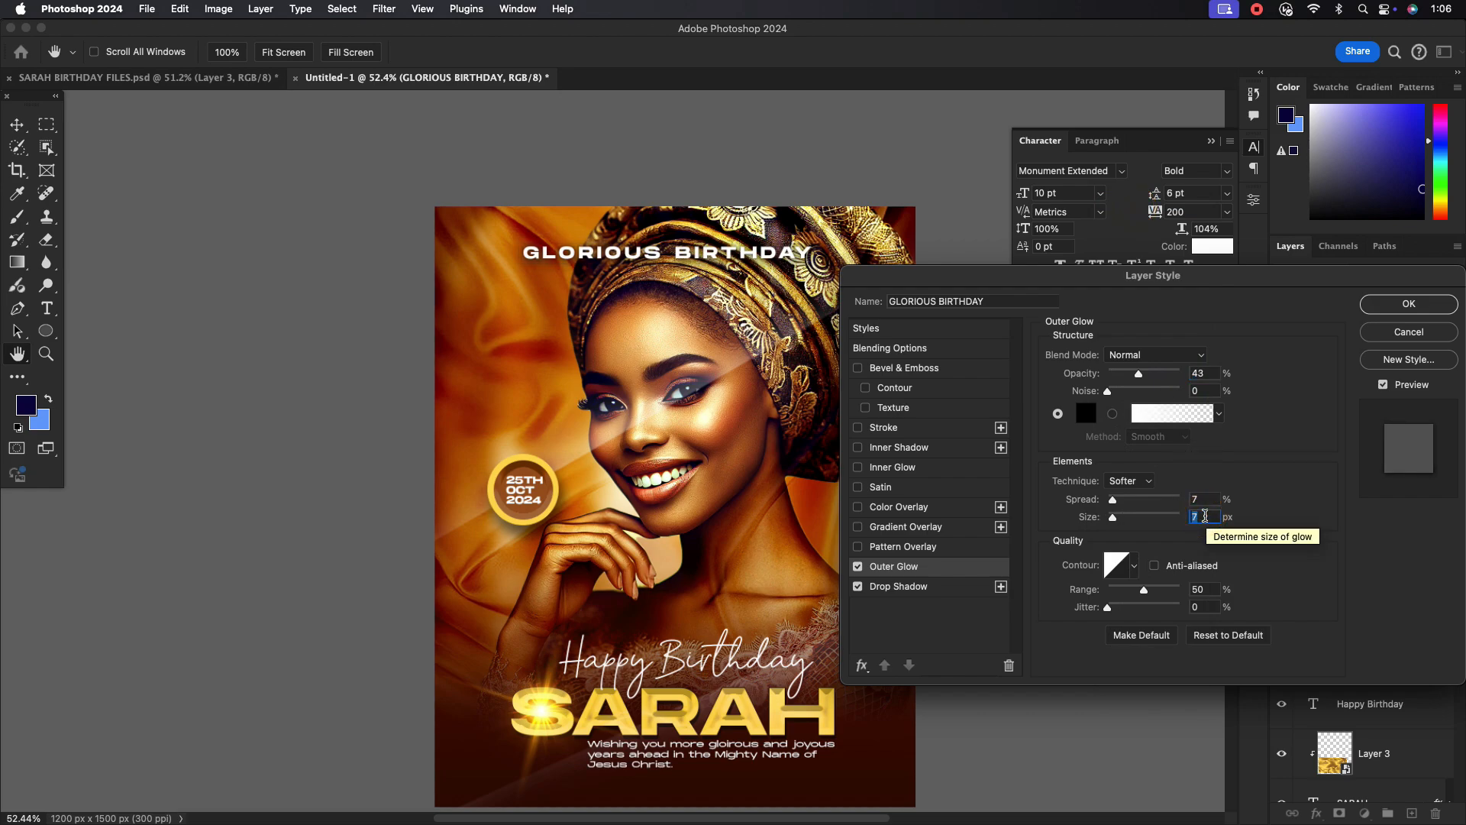
pyautogui.press('Return')
pyautogui.scroll(-2, 783, 478)
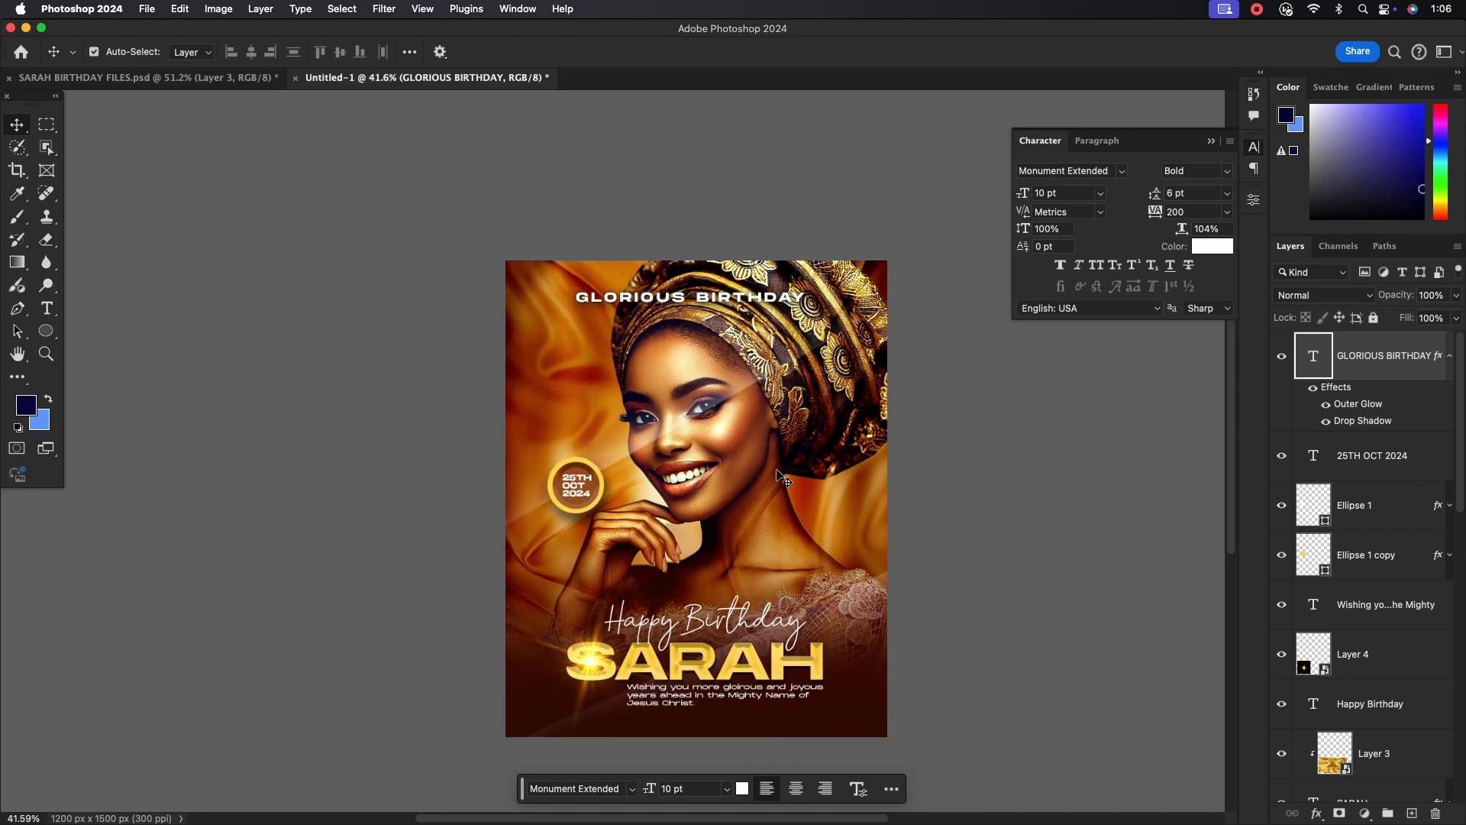
pyautogui.scroll(2, 782, 477)
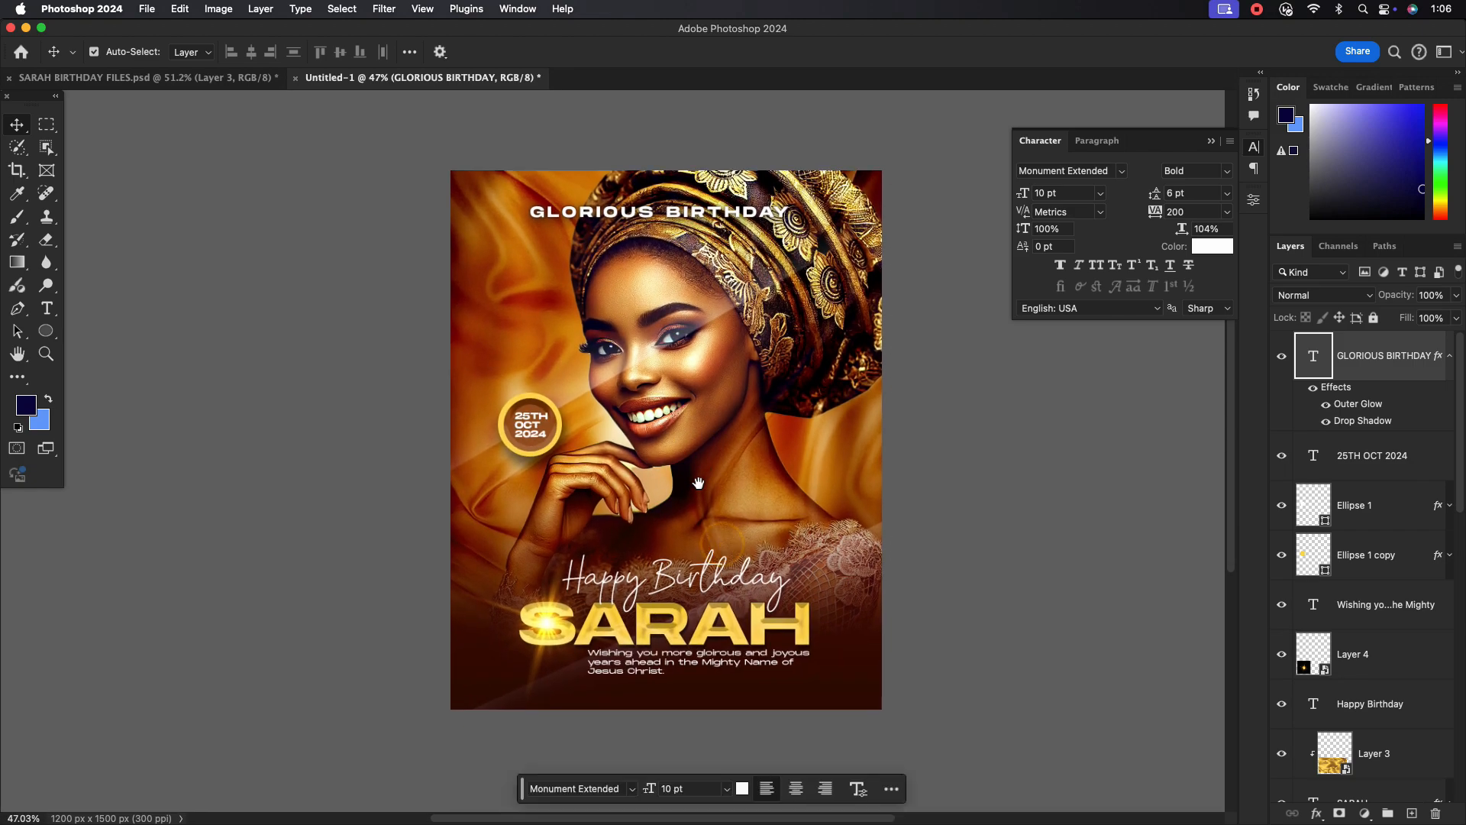
pyautogui.scroll(1, 713, 445)
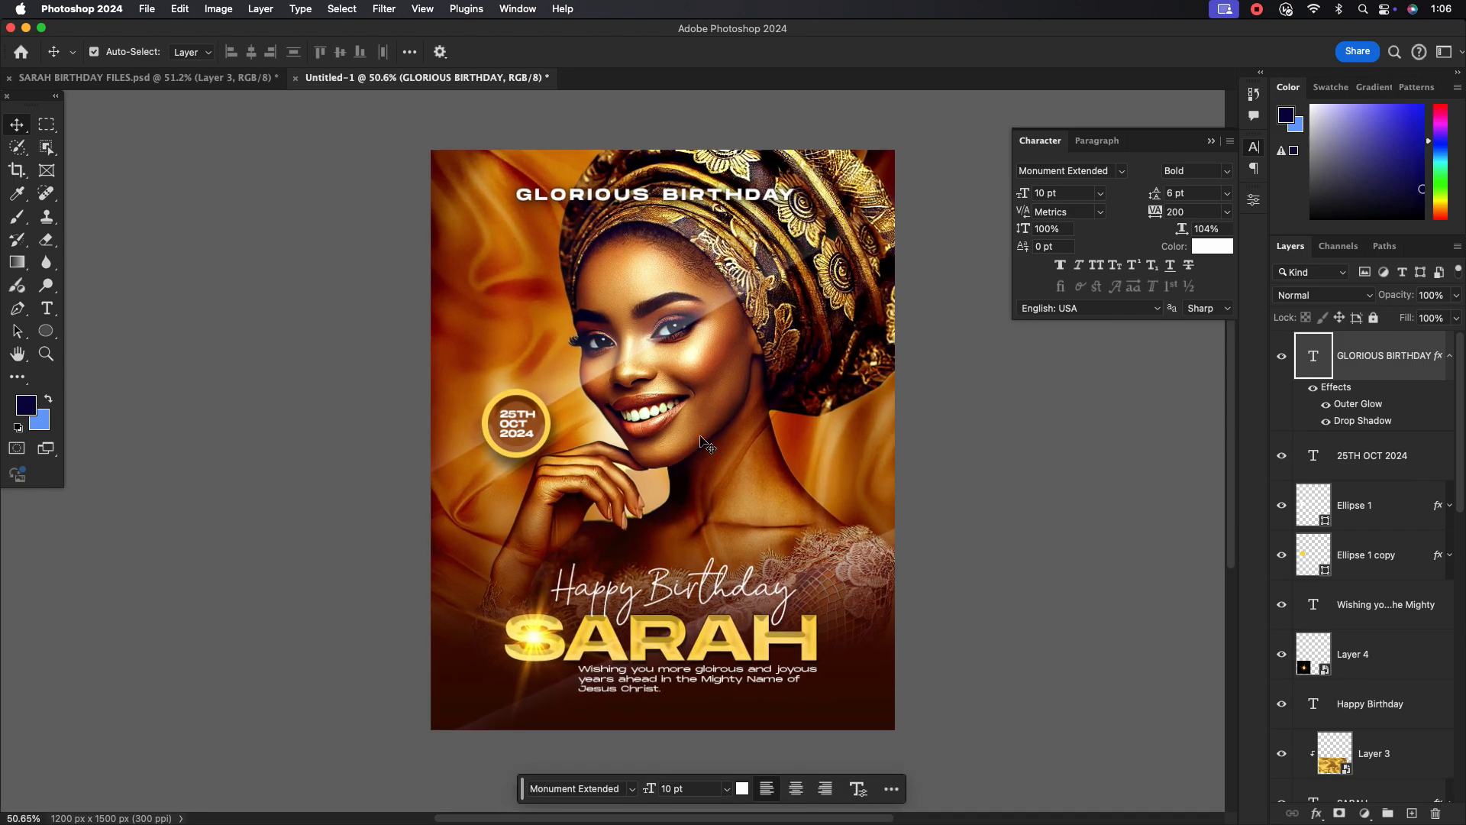
pyautogui.scroll(1, 706, 446)
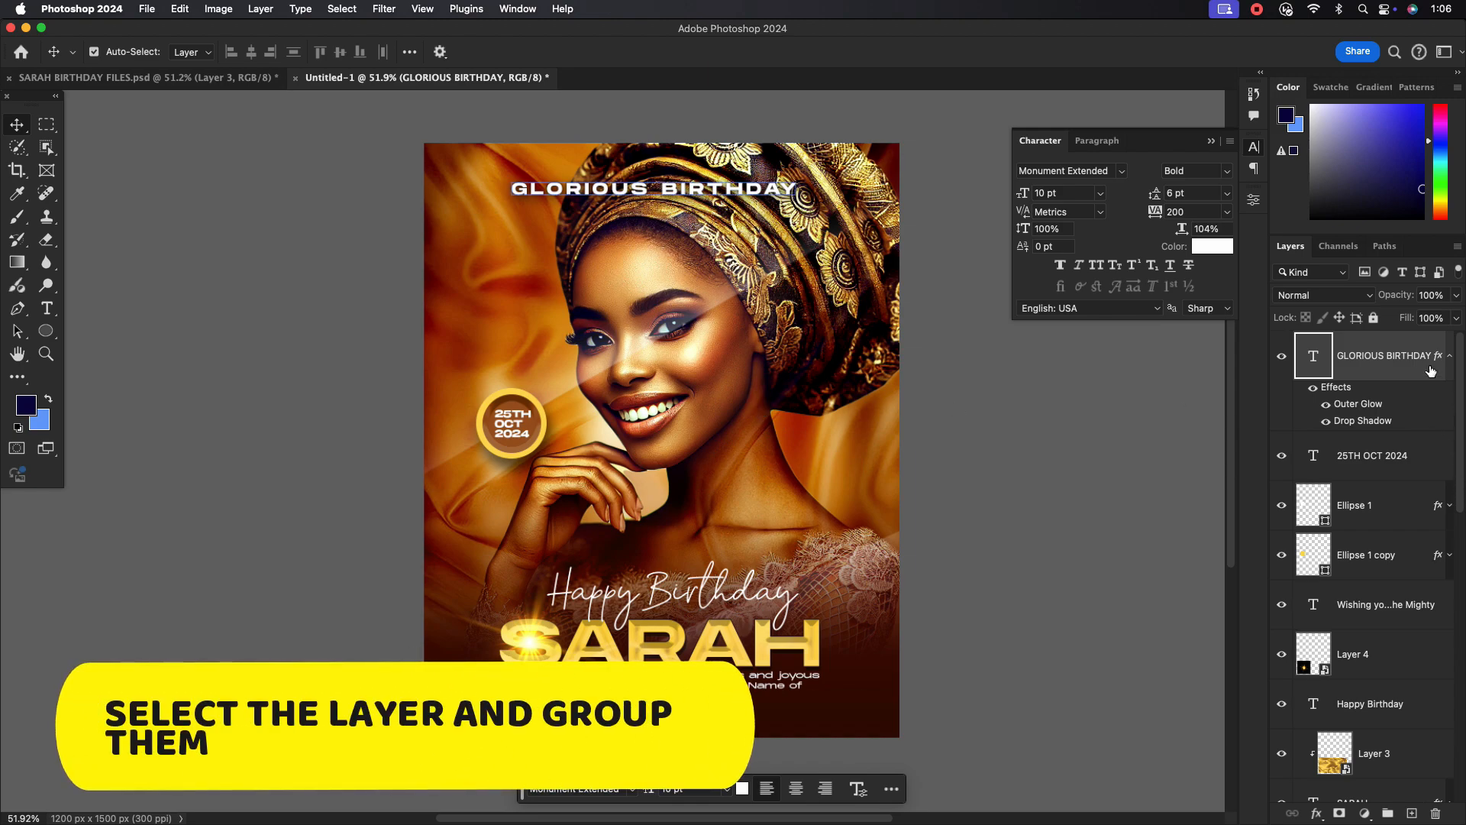
# Group all layers from the celebrant's name up to "GLORIOUS BIRTHDAY" and name the group TEXT.
pyautogui.scroll(-10, 1431, 370)
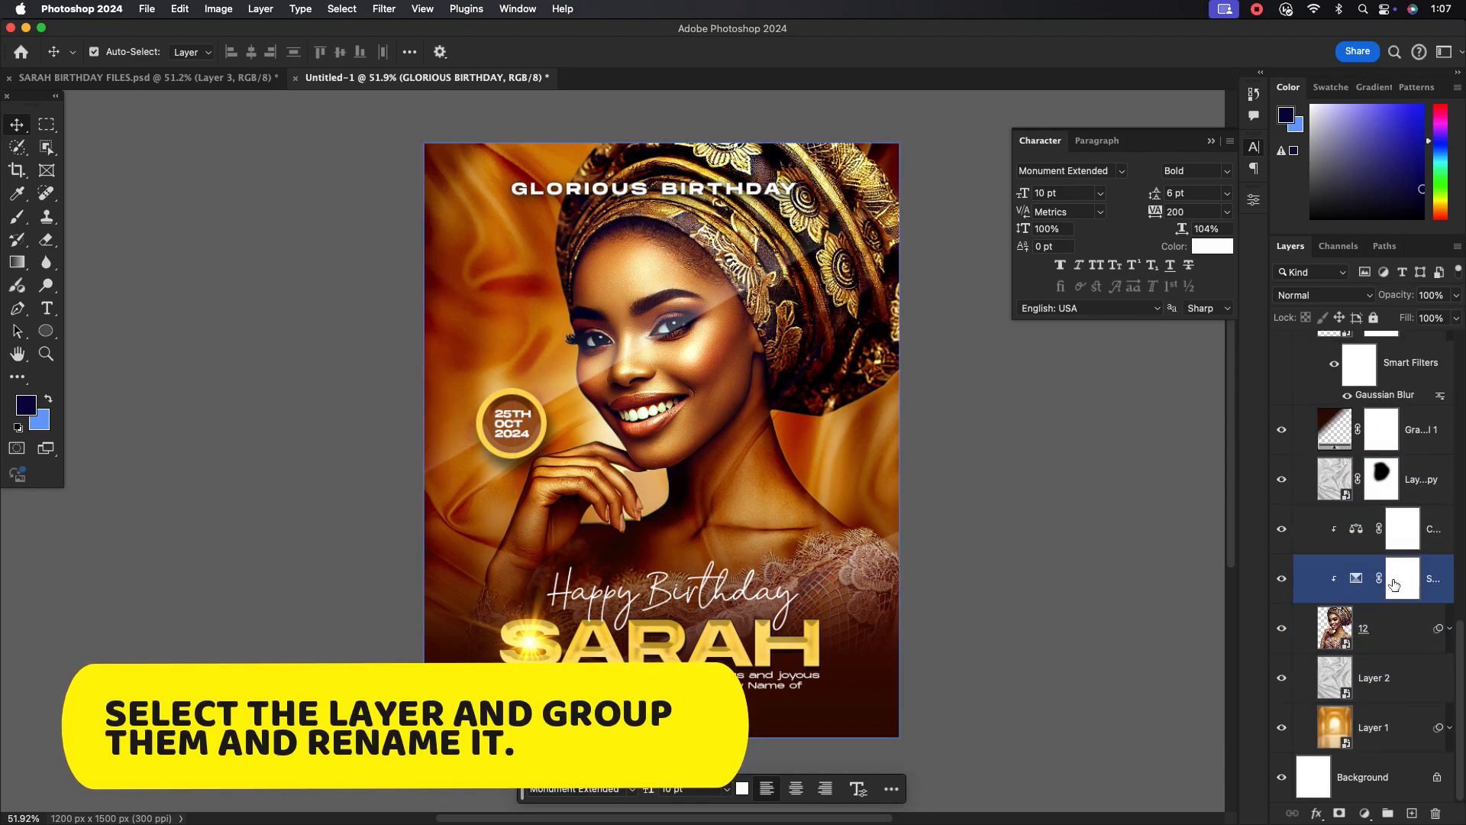
pyautogui.scroll(8, 1394, 582)
pyautogui.click(1303, 621)
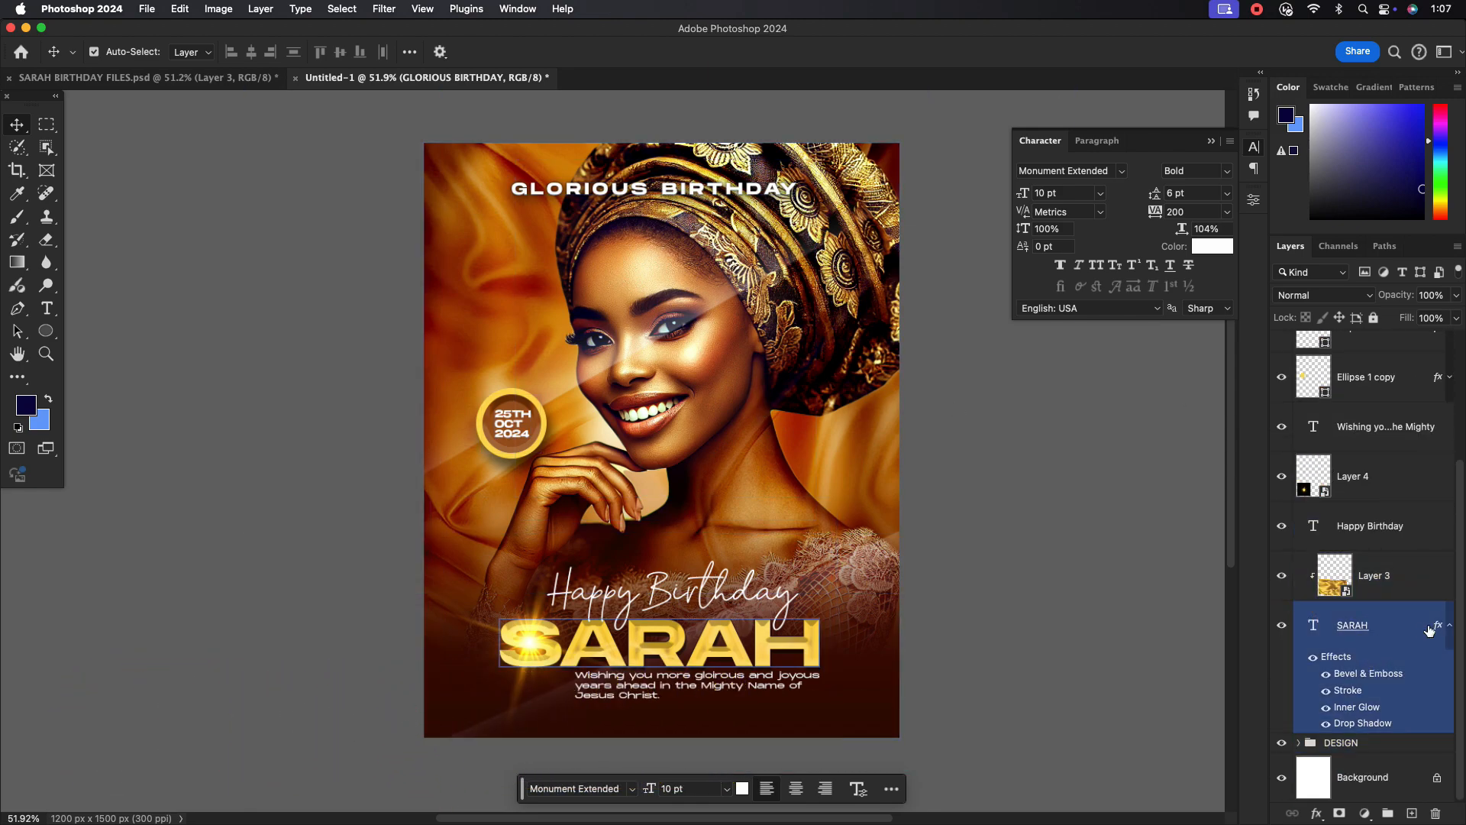
pyautogui.click(1448, 623)
pyautogui.click(1384, 707)
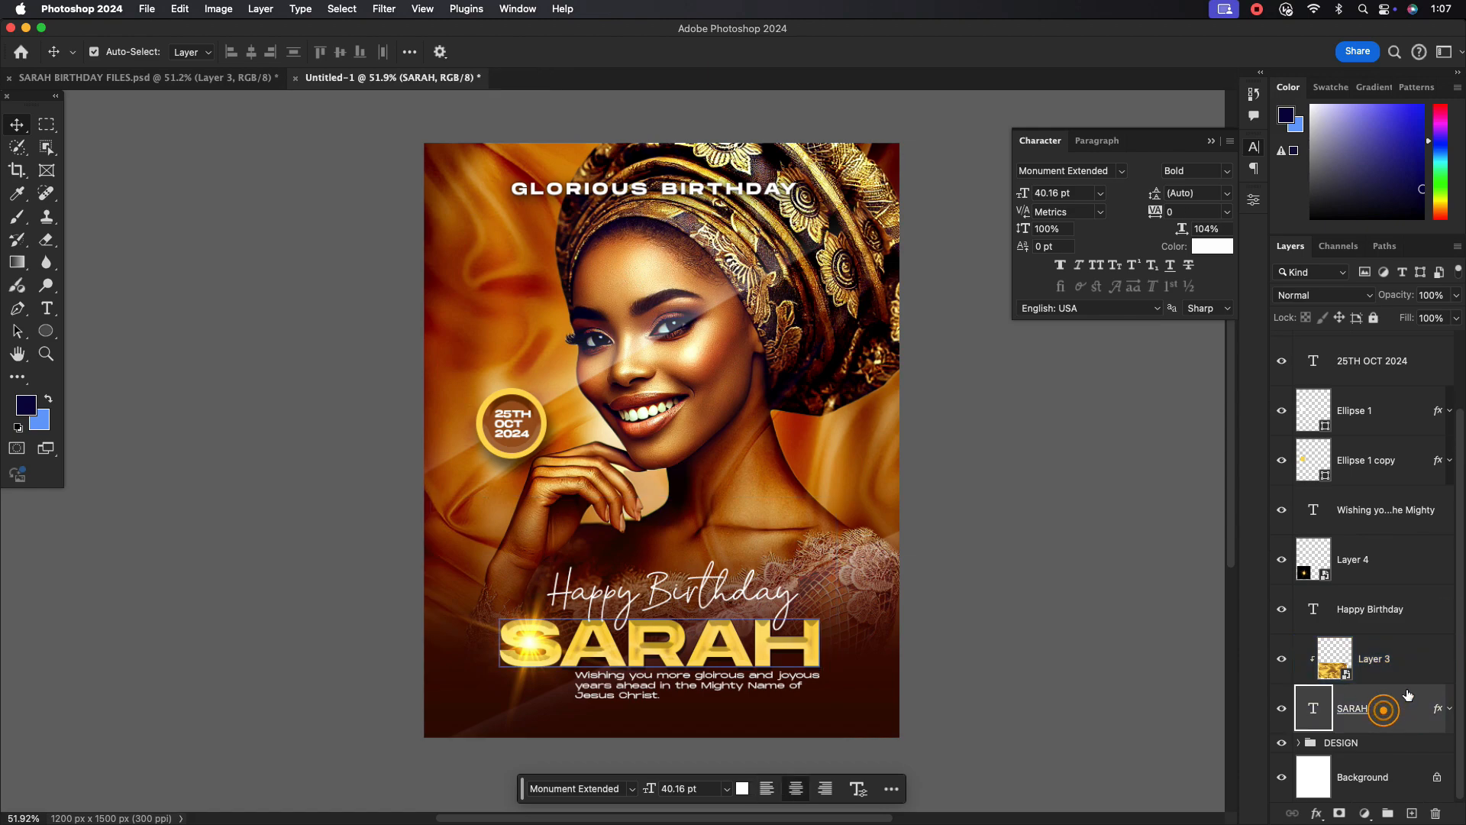
pyautogui.scroll(3, 1390, 371)
pyautogui.keyDown('shift'); pyautogui.click(1394, 360); pyautogui.keyUp('shift')
pyautogui.press('super+g')
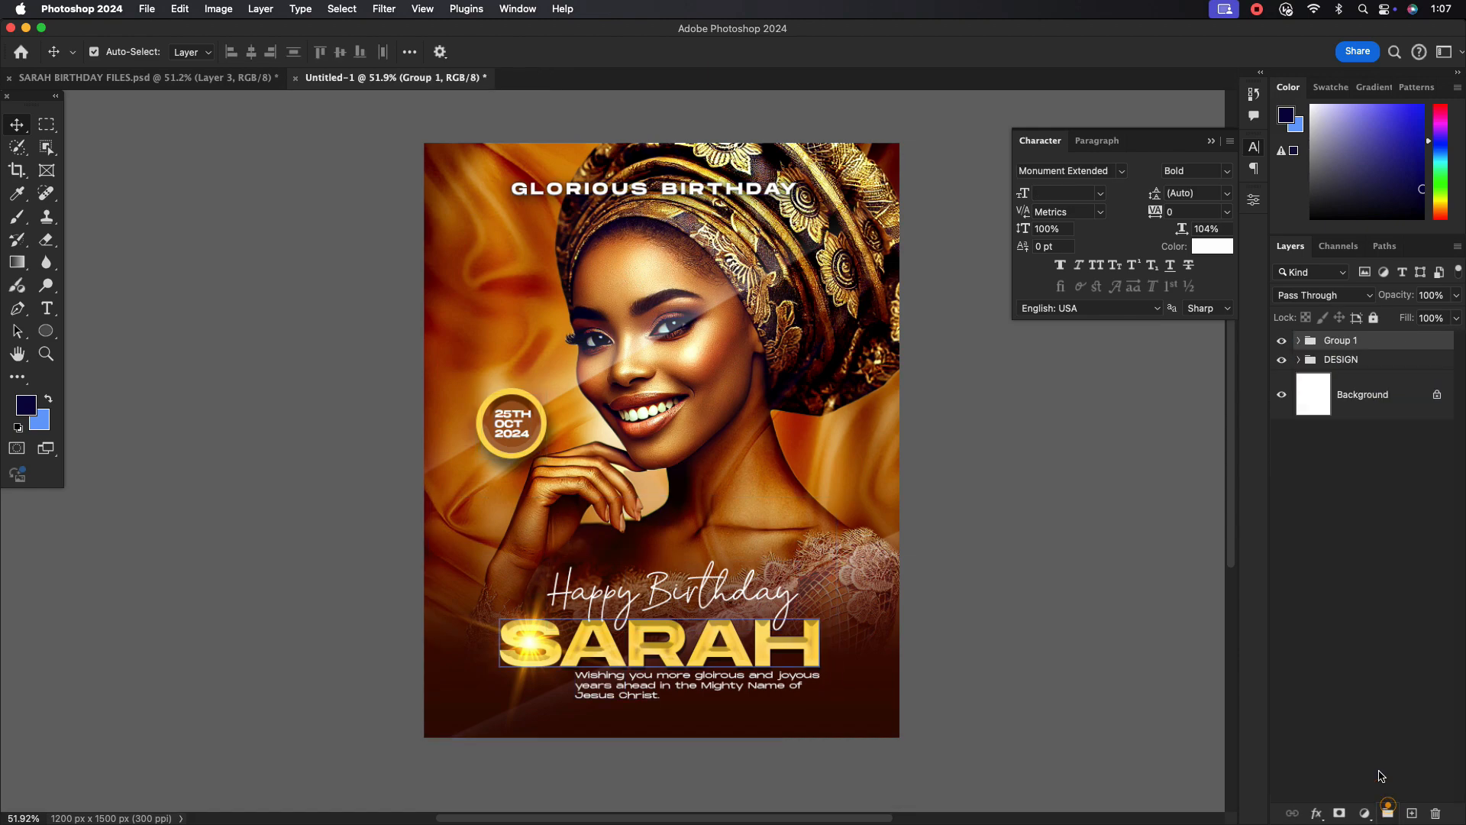
pyautogui.doubleClick(1338, 340)
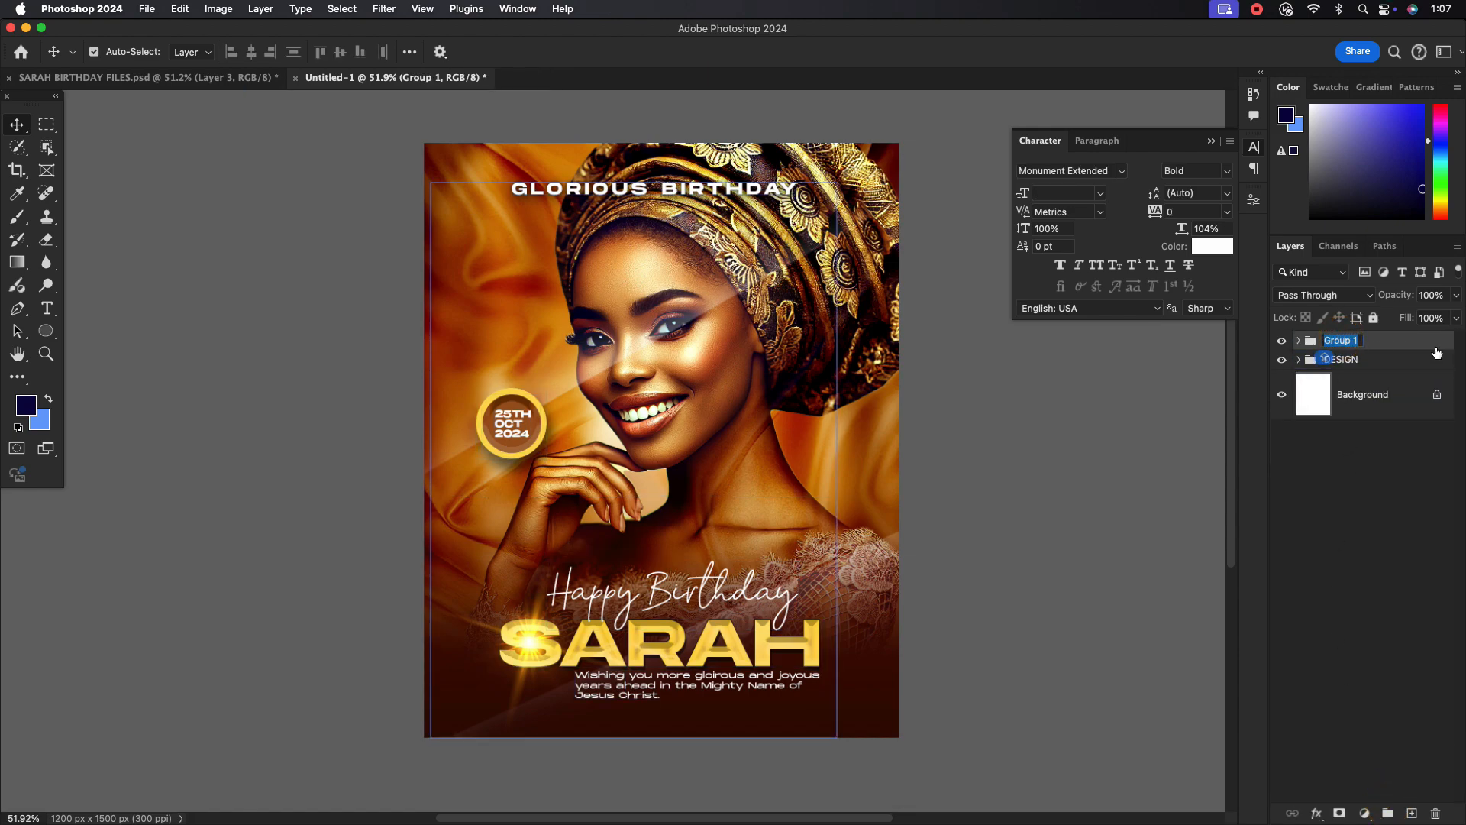
pyautogui.write('TEXT')
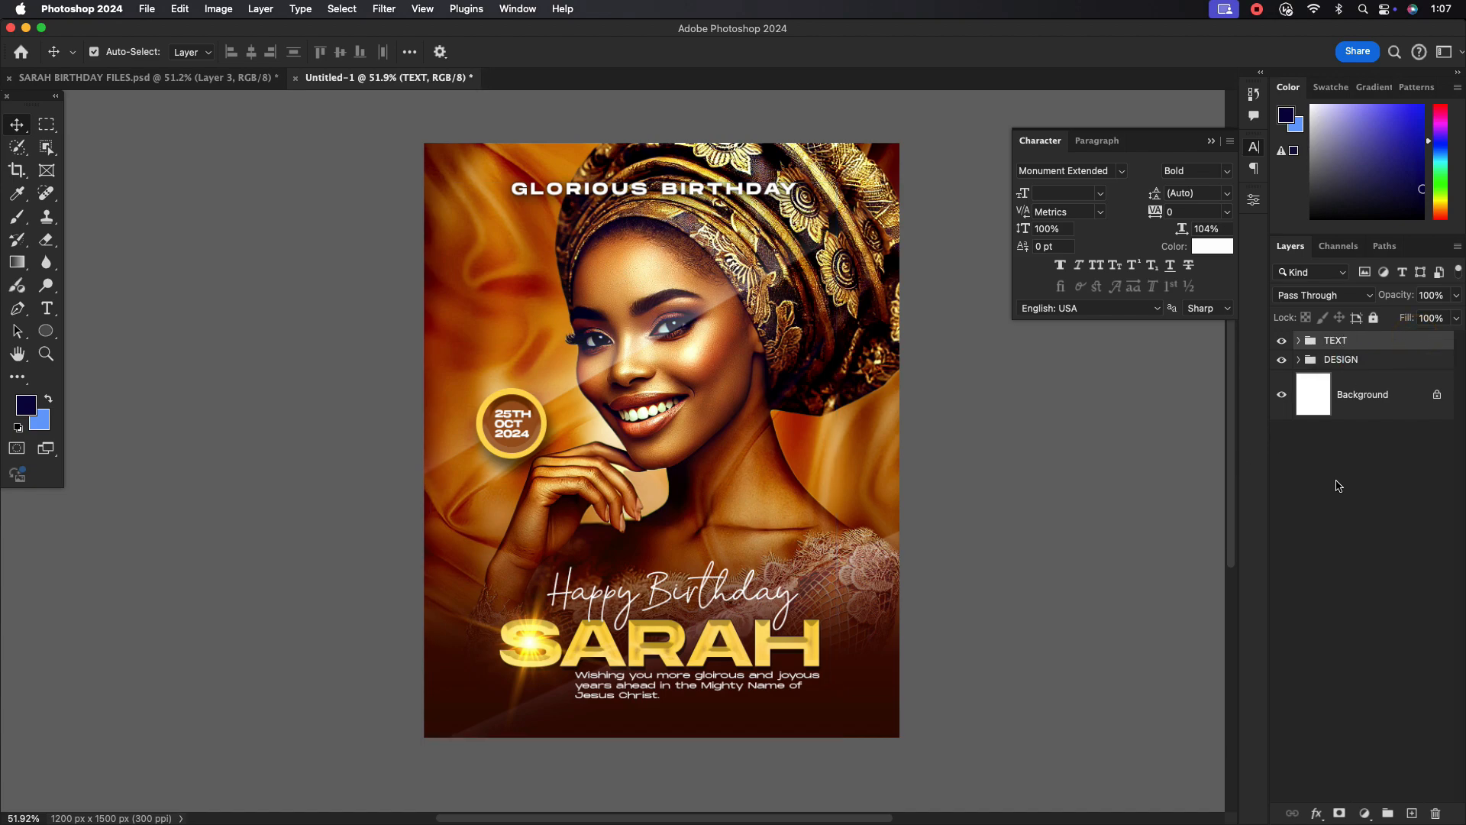
# Stamp all visible layers into a new merged layer above the TEXT group.
pyautogui.click(991, 336)
pyautogui.scroll(1, 760, 405)
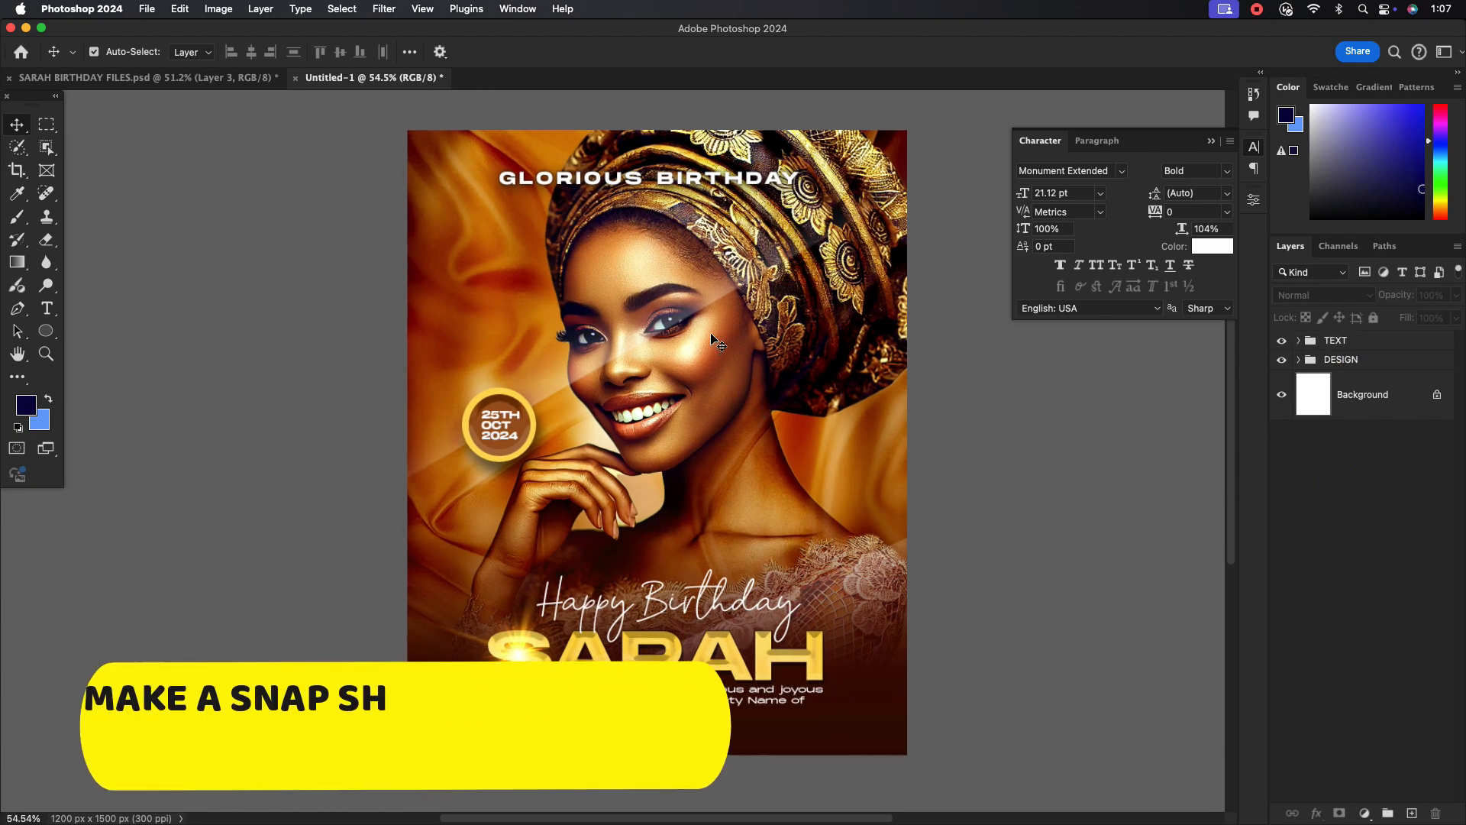
pyautogui.moveTo(703, 325); pyautogui.dragTo(678, 343)
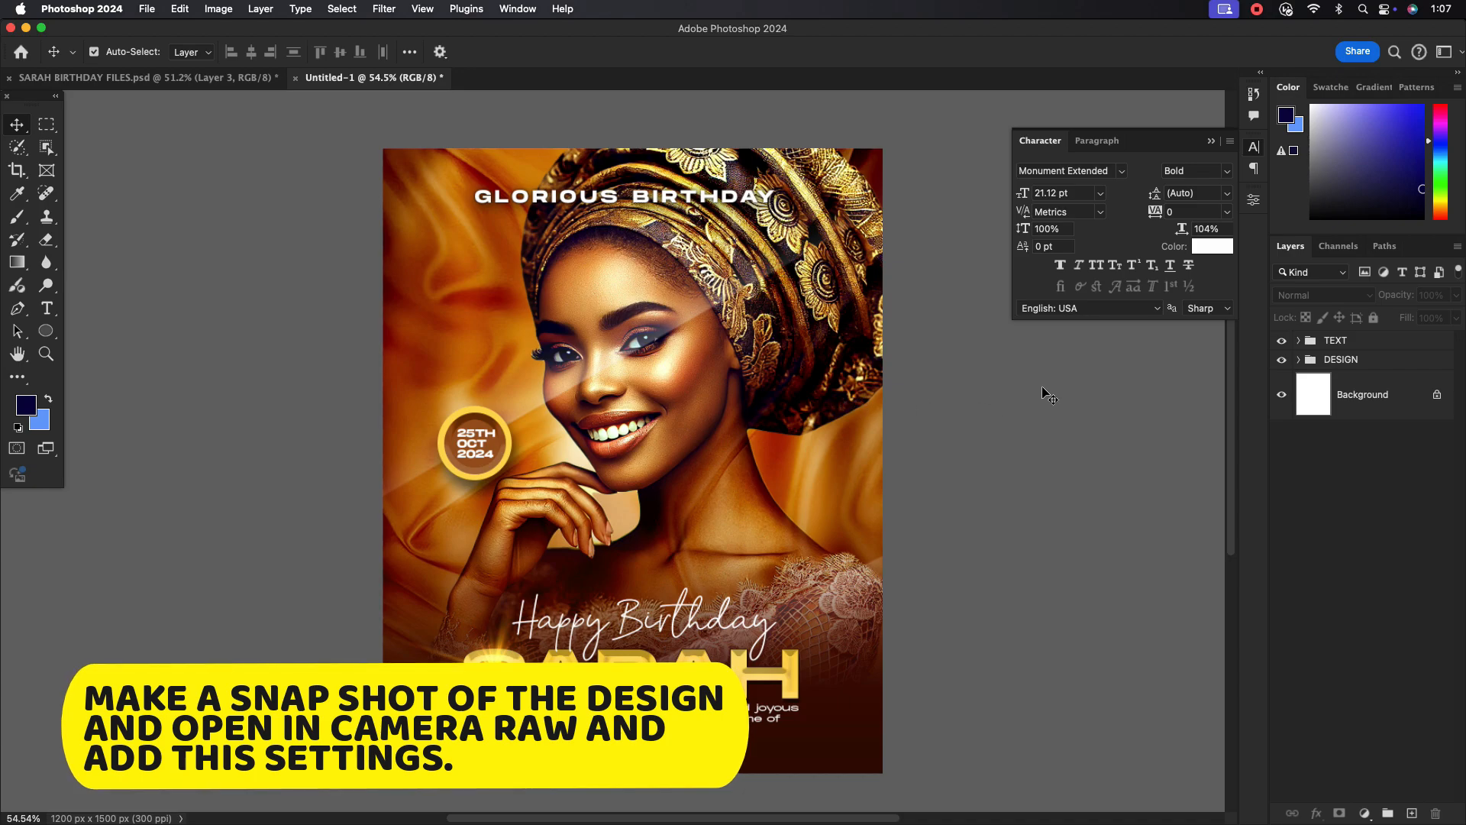
pyautogui.click(1349, 369)
pyautogui.click(1366, 346)
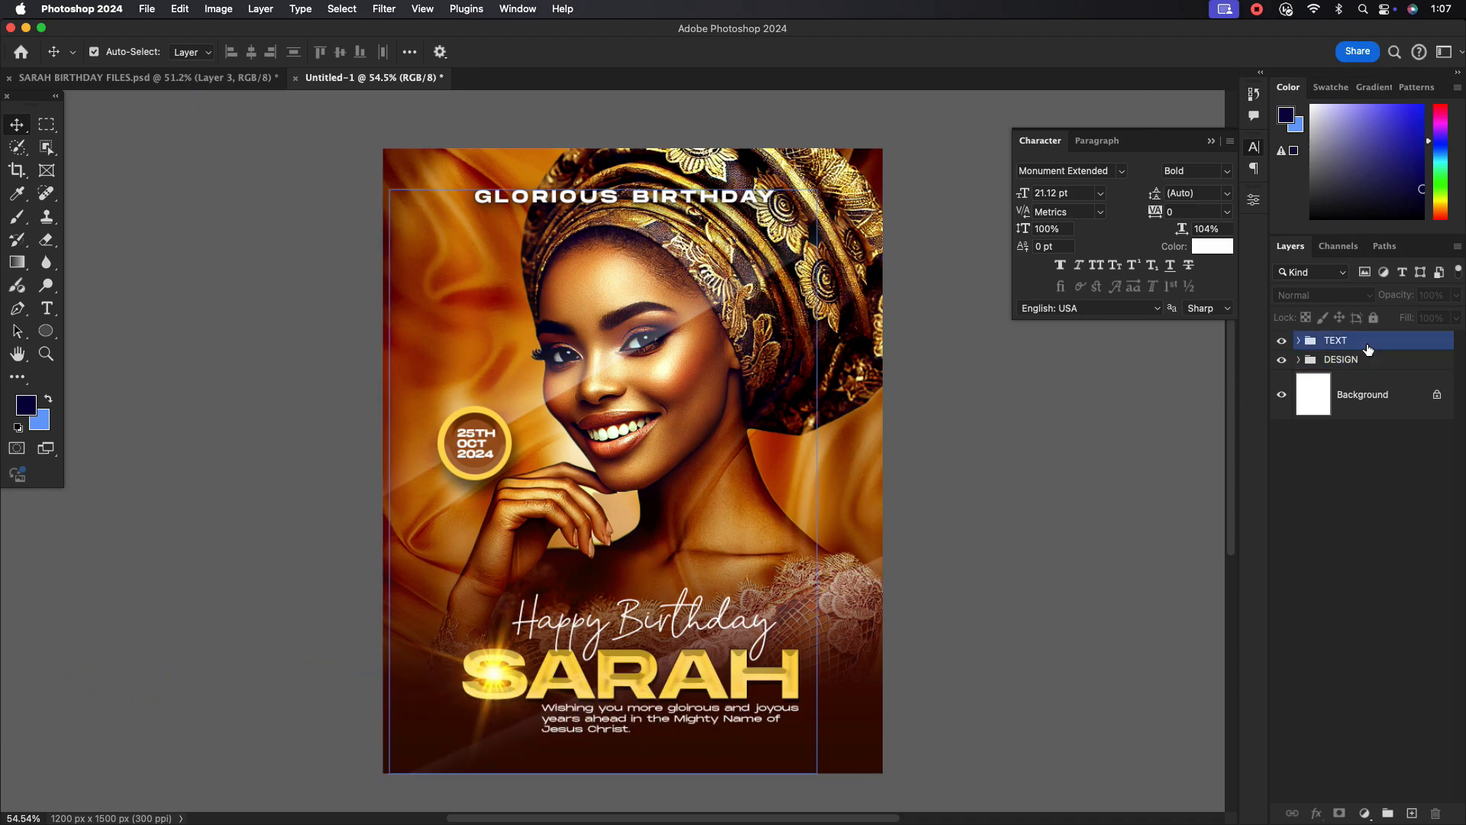
pyautogui.click(1360, 343)
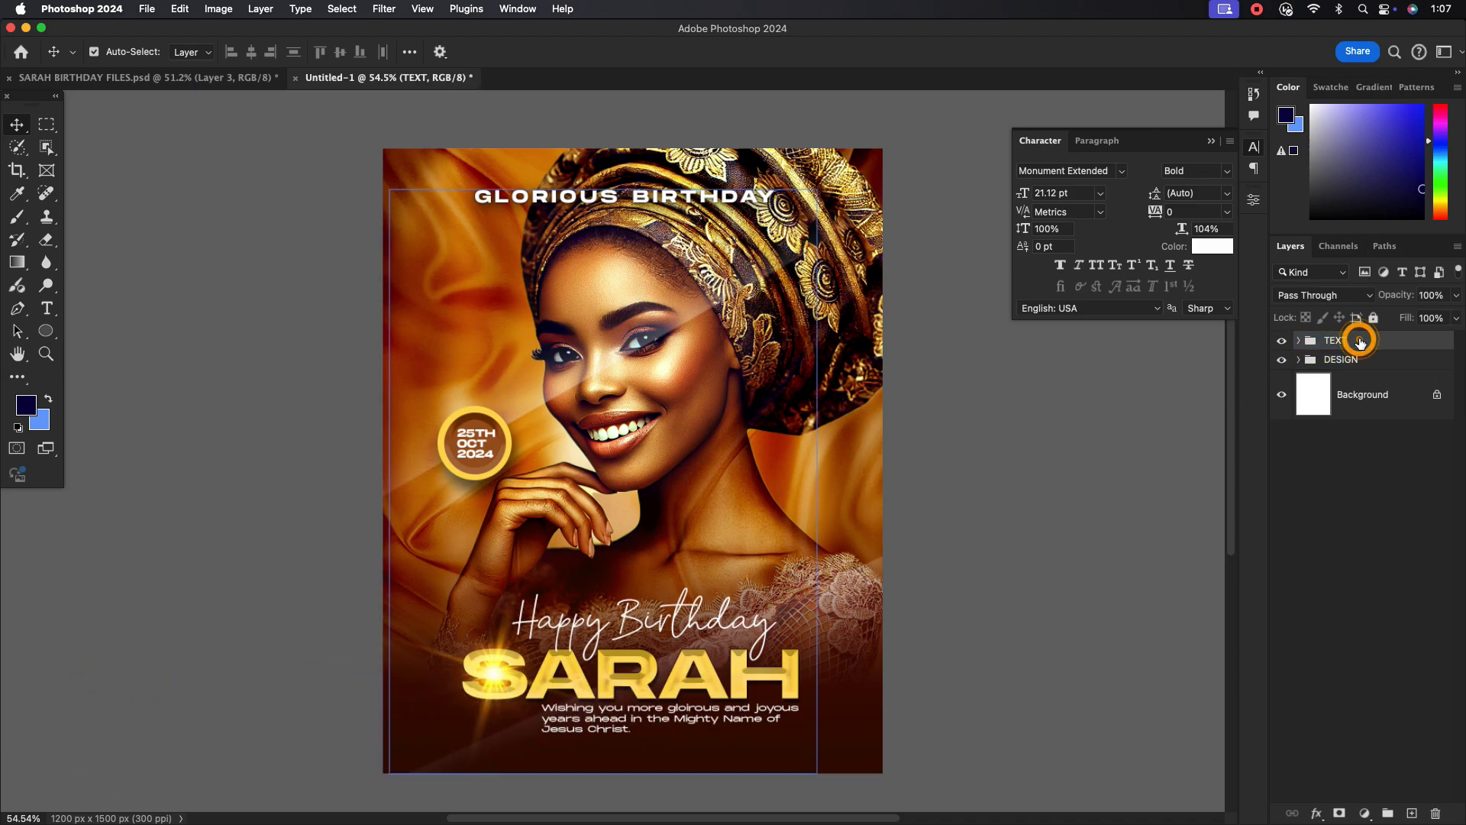
pyautogui.press('super')
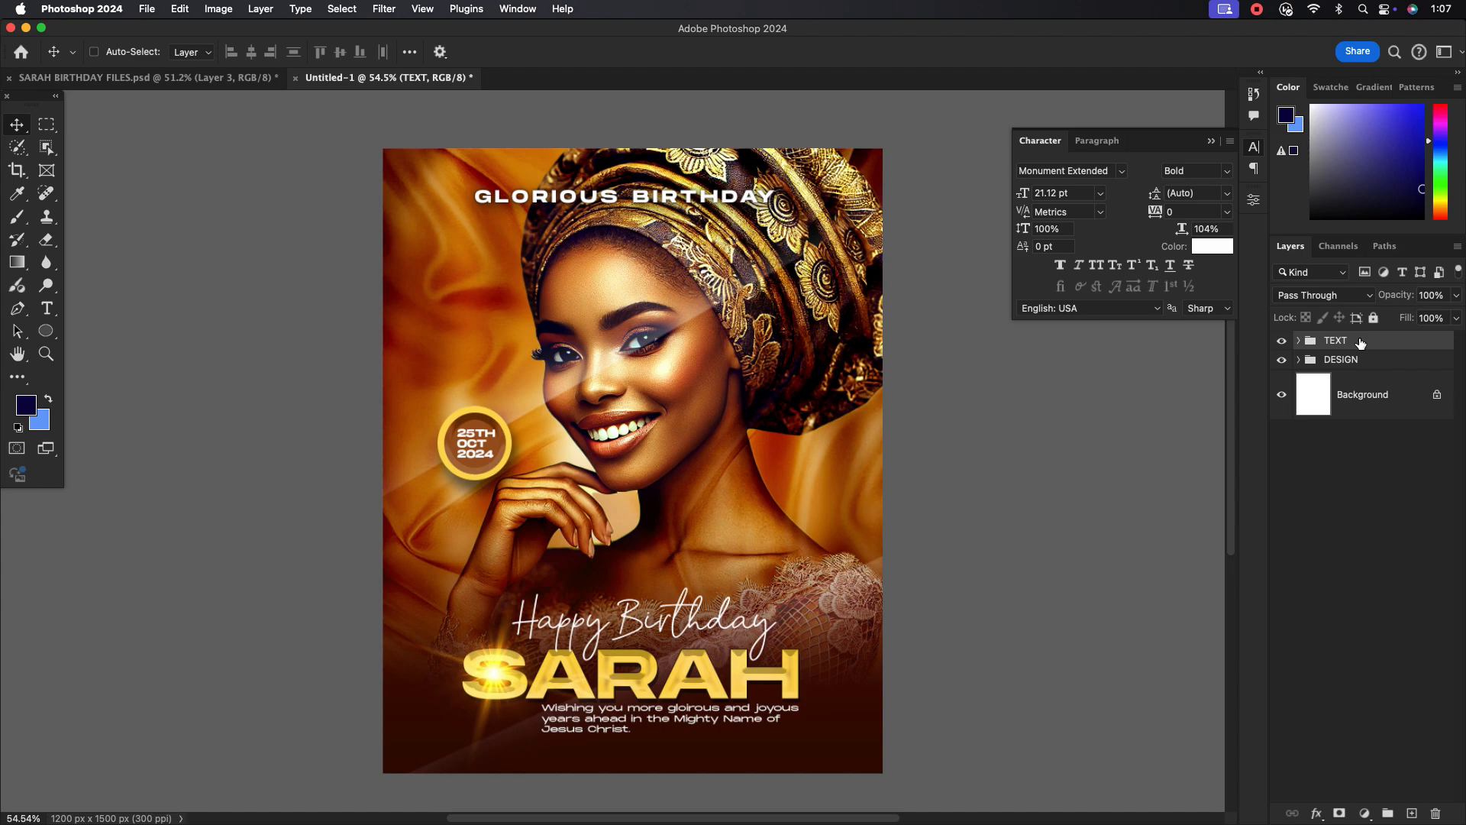
pyautogui.press('super+alt+shift+e')
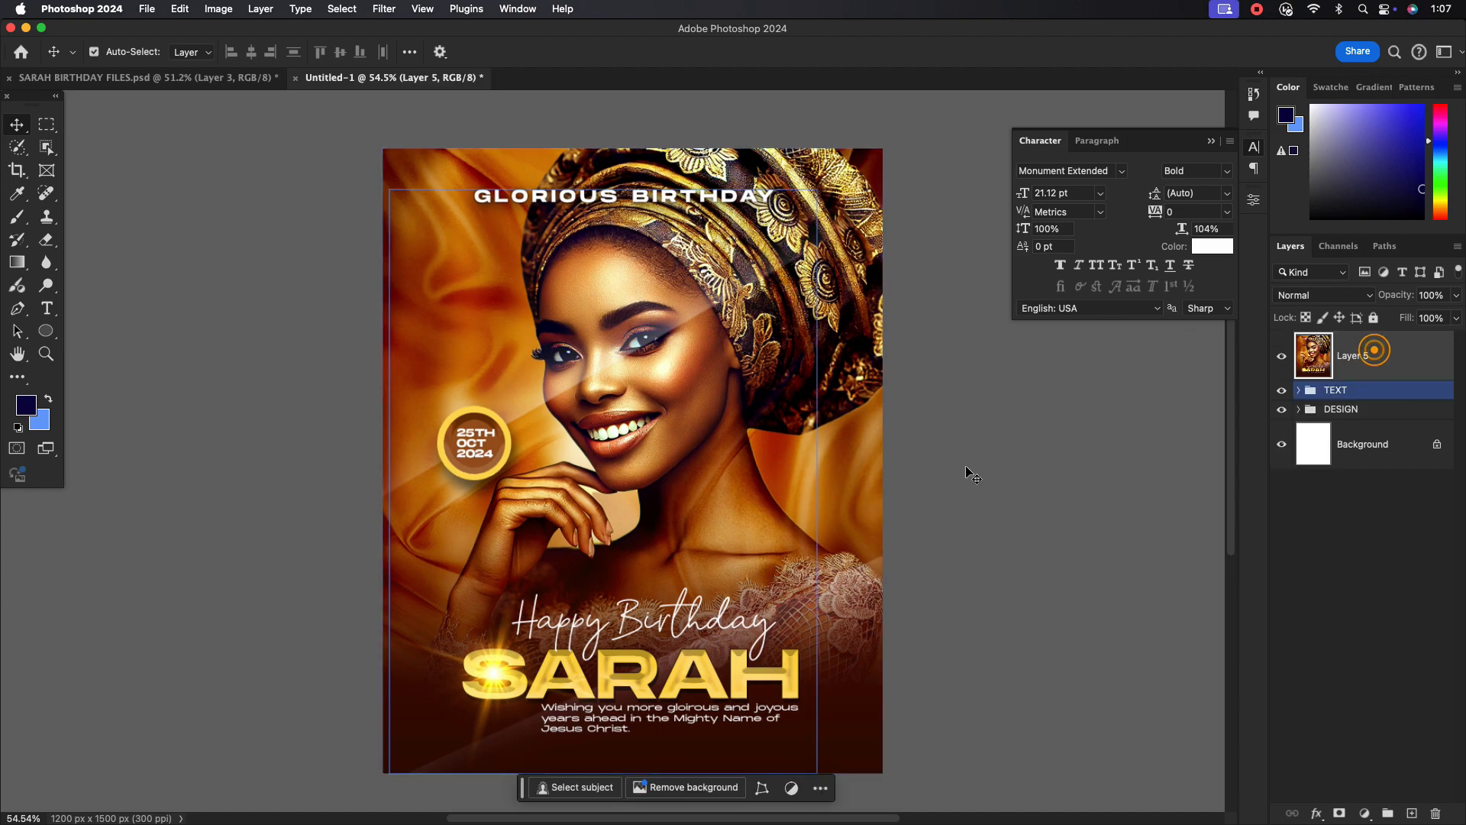
# Open the merged layer in the Camera Raw filter and set sharpening to 37 and noise reduction to 14.
pyautogui.click(382, 9)
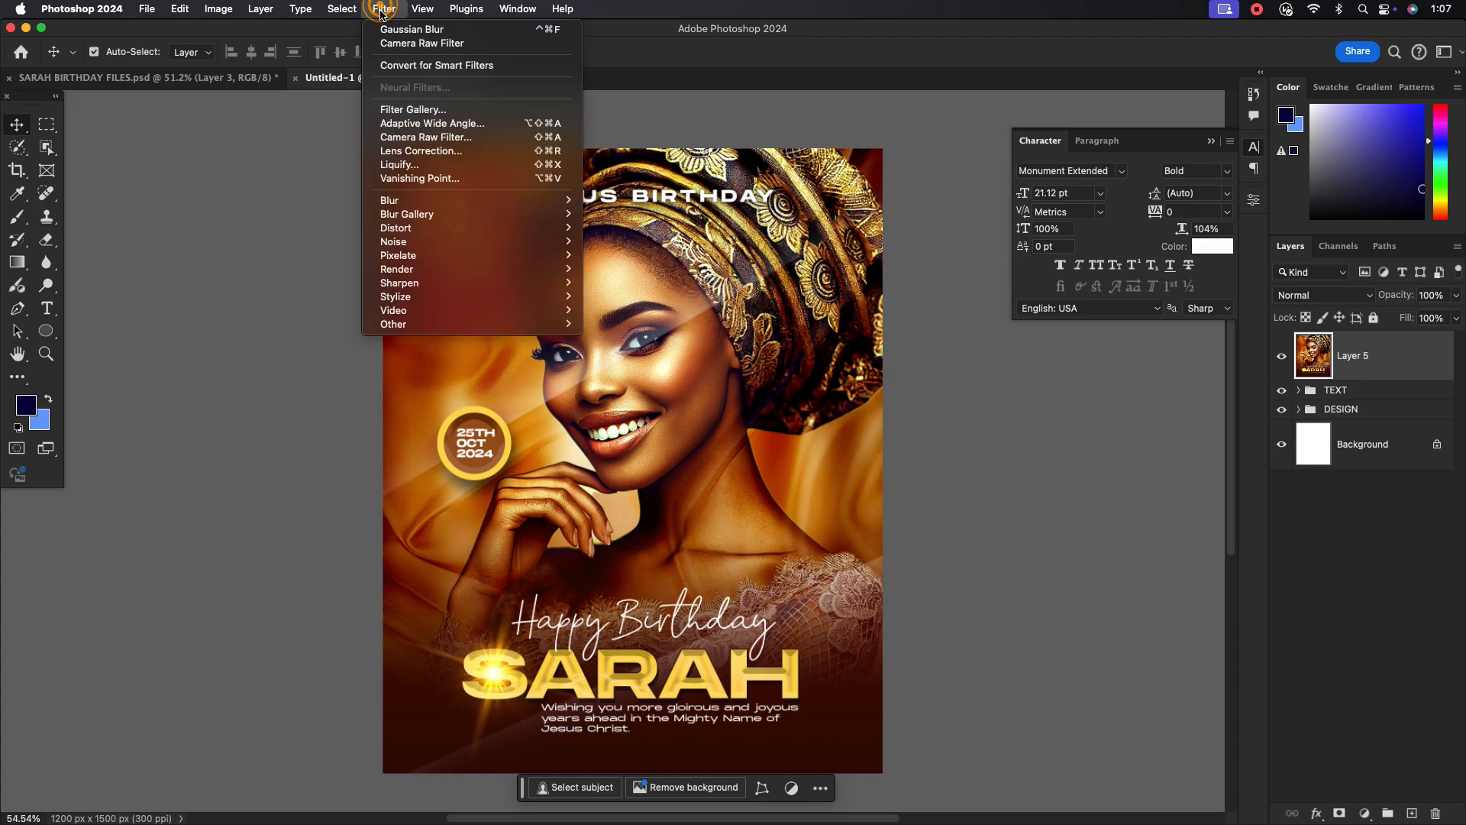
pyautogui.click(409, 139)
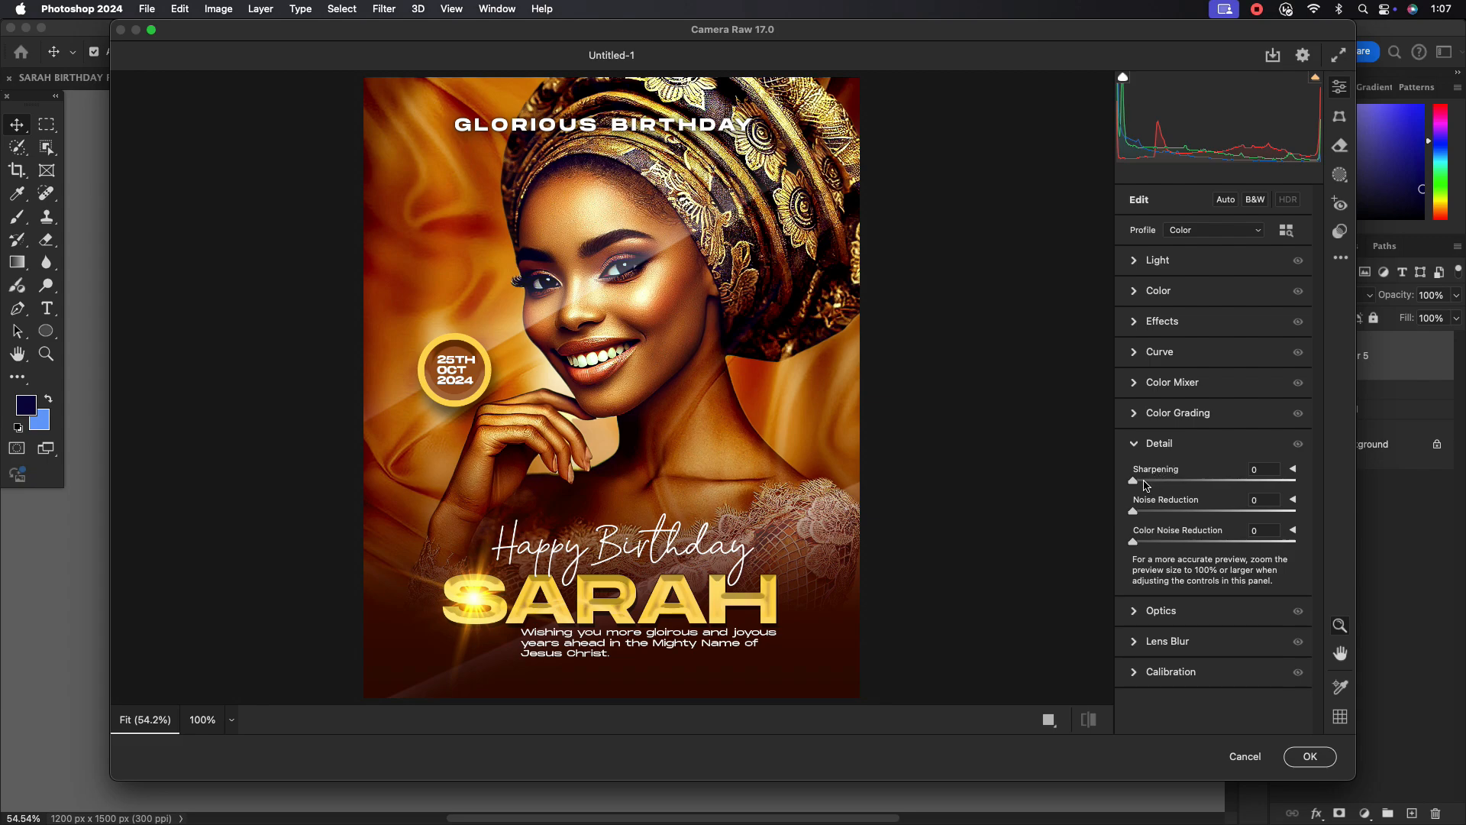
pyautogui.moveTo(1168, 480); pyautogui.dragTo(1176, 480)
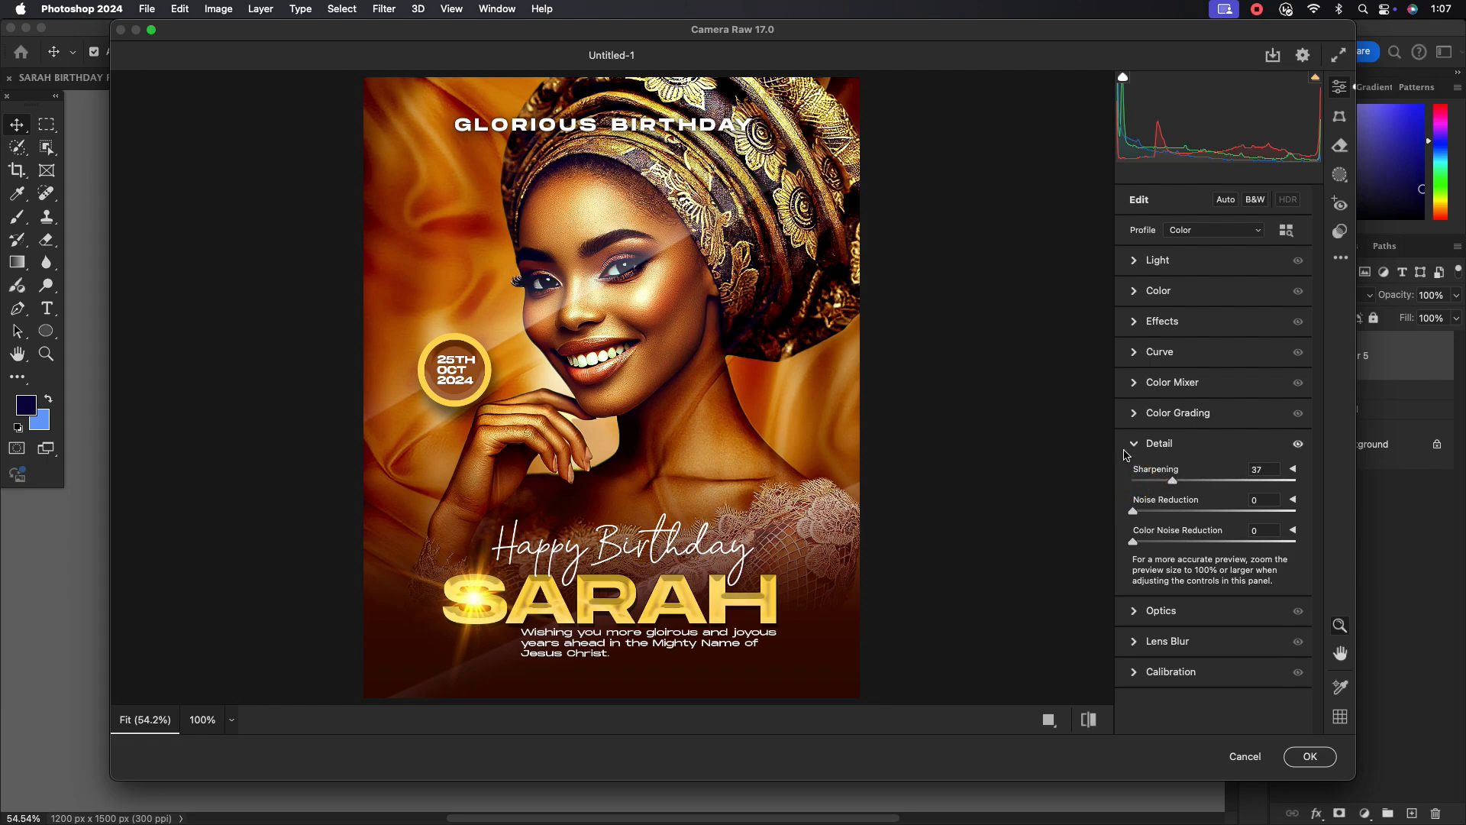
pyautogui.moveTo(1132, 512); pyautogui.dragTo(1157, 513)
# Set the Camera Raw texture to +15 and contrast to +19, and apply the filter.
pyautogui.click(1133, 323)
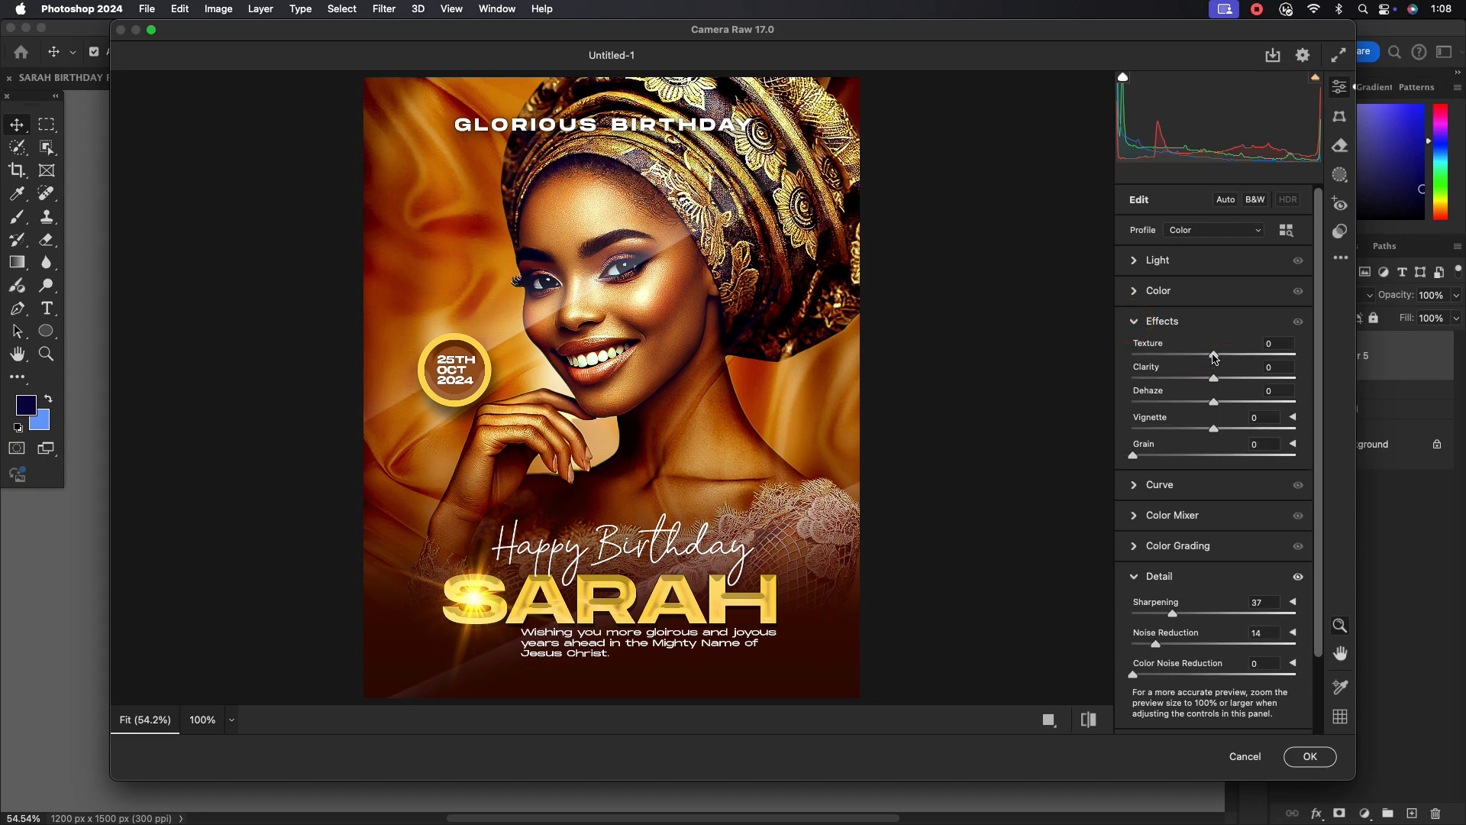
pyautogui.moveTo(1214, 357); pyautogui.dragTo(1226, 359)
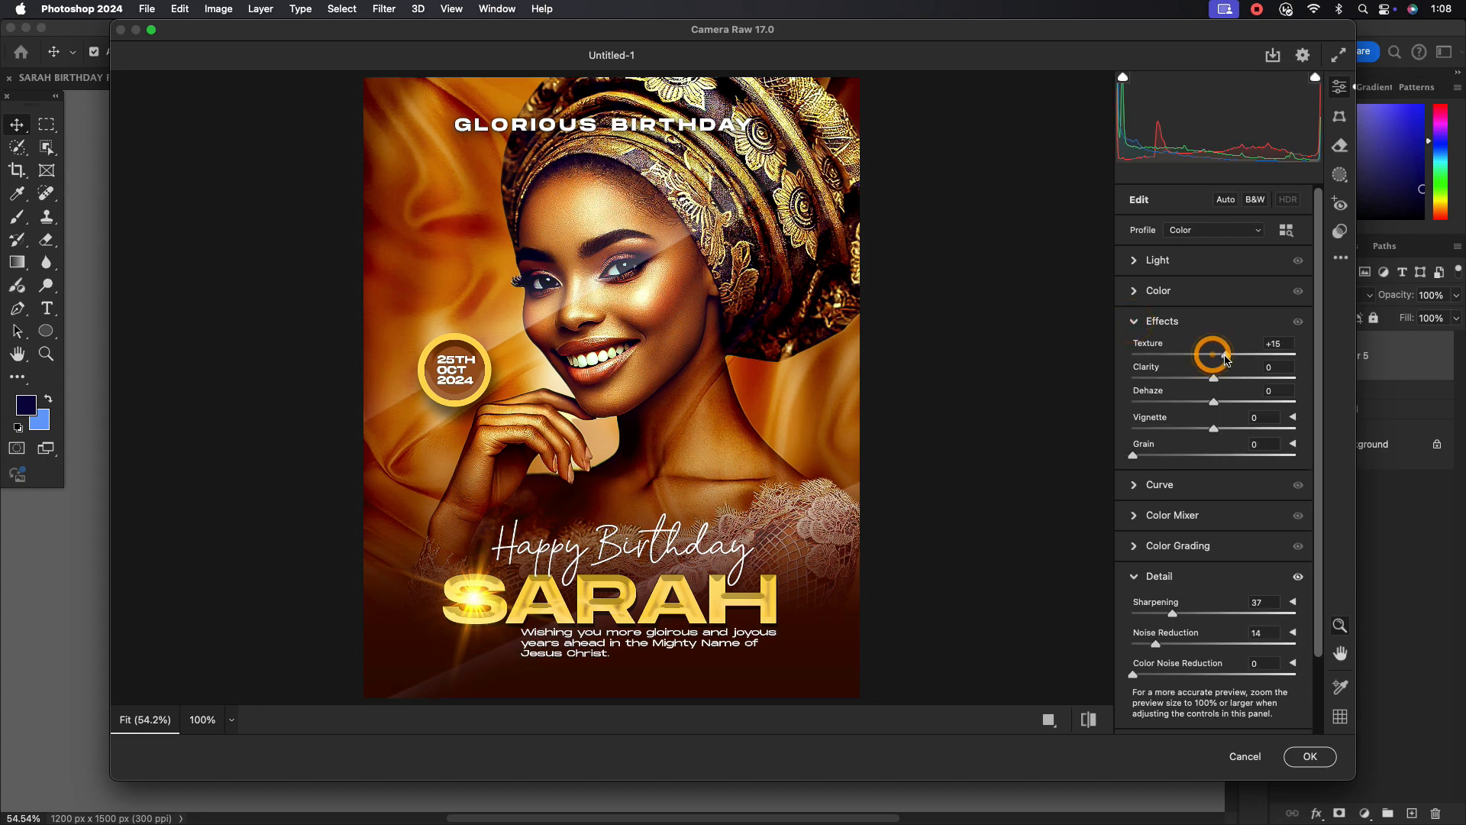
pyautogui.click(1138, 321)
pyautogui.click(1134, 259)
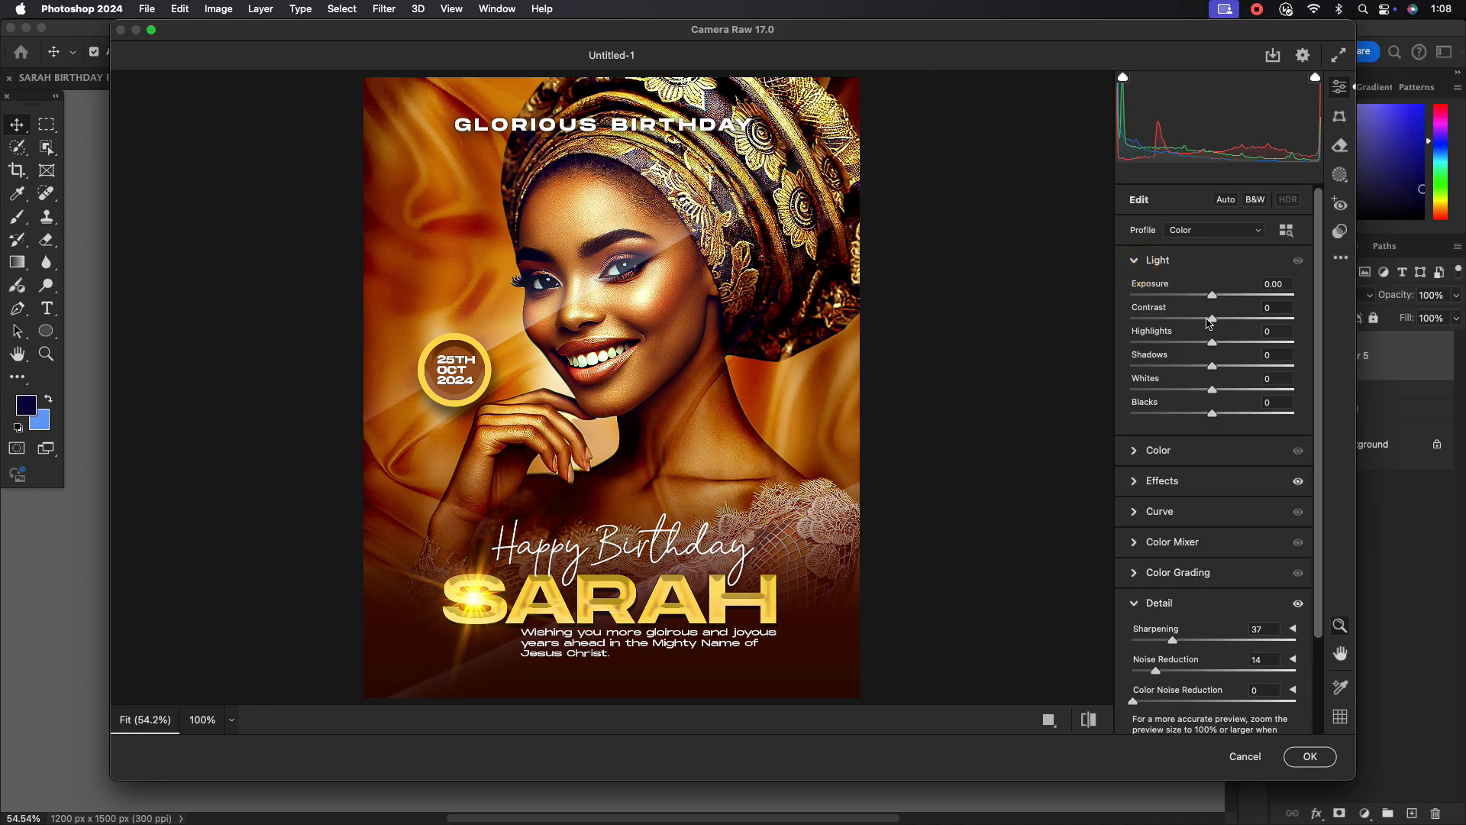
pyautogui.moveTo(1208, 320); pyautogui.dragTo(1224, 322)
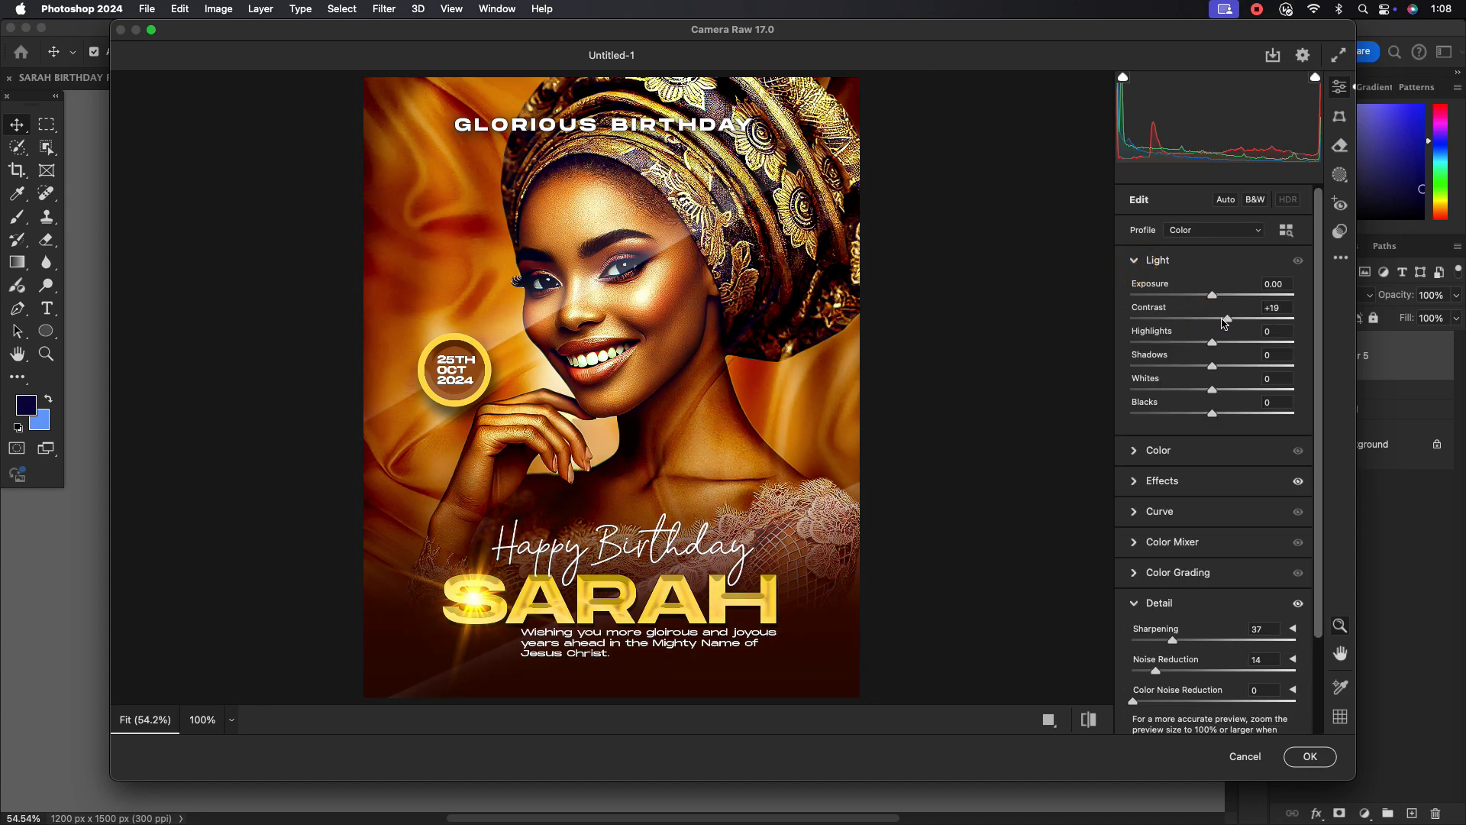
pyautogui.click(1311, 755)
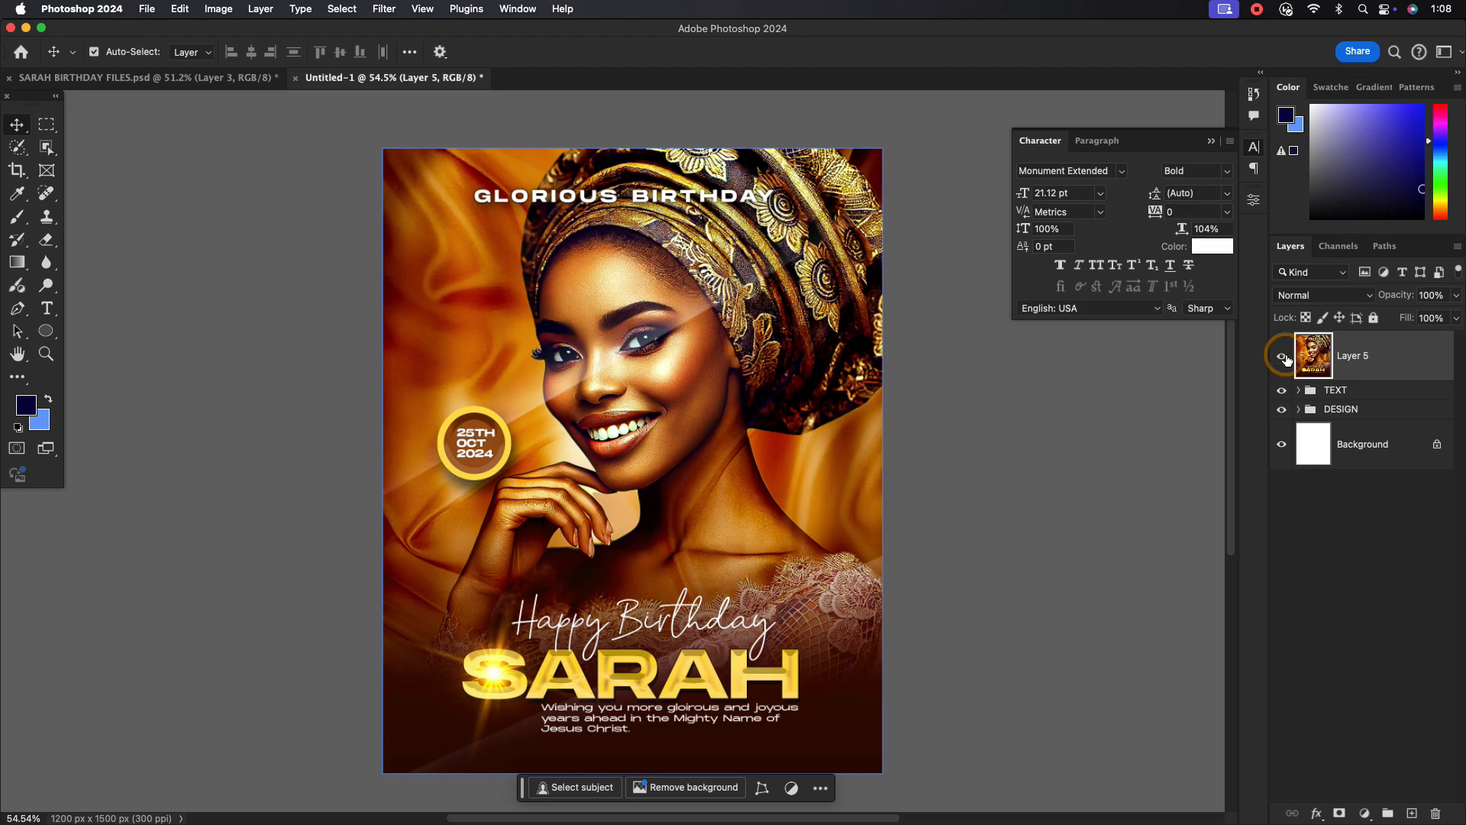
# View the whole finished flyer fitted to the screen with the interface panels hidden.
pyautogui.press('Tab')
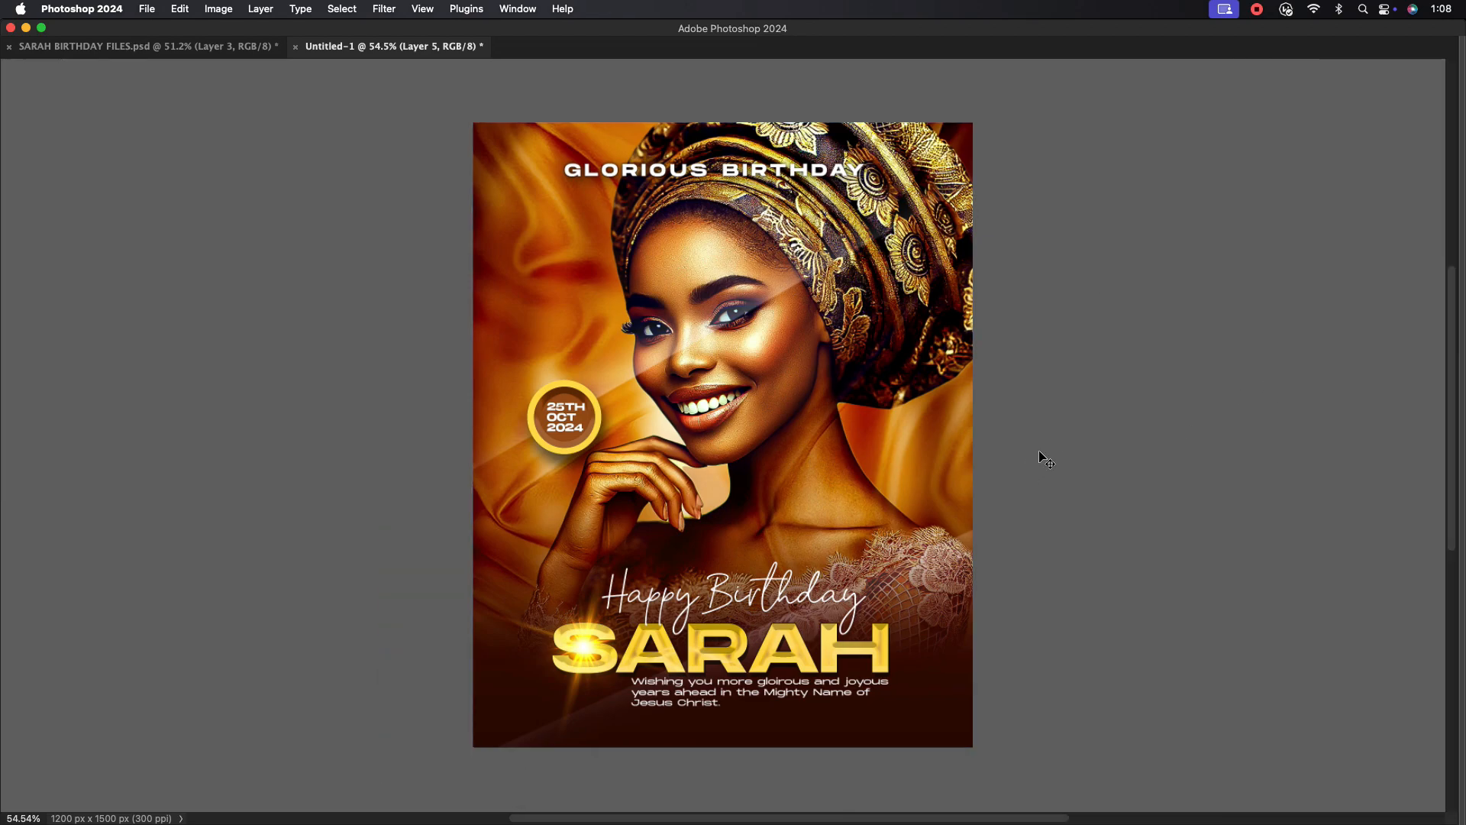
pyautogui.press('super+0')
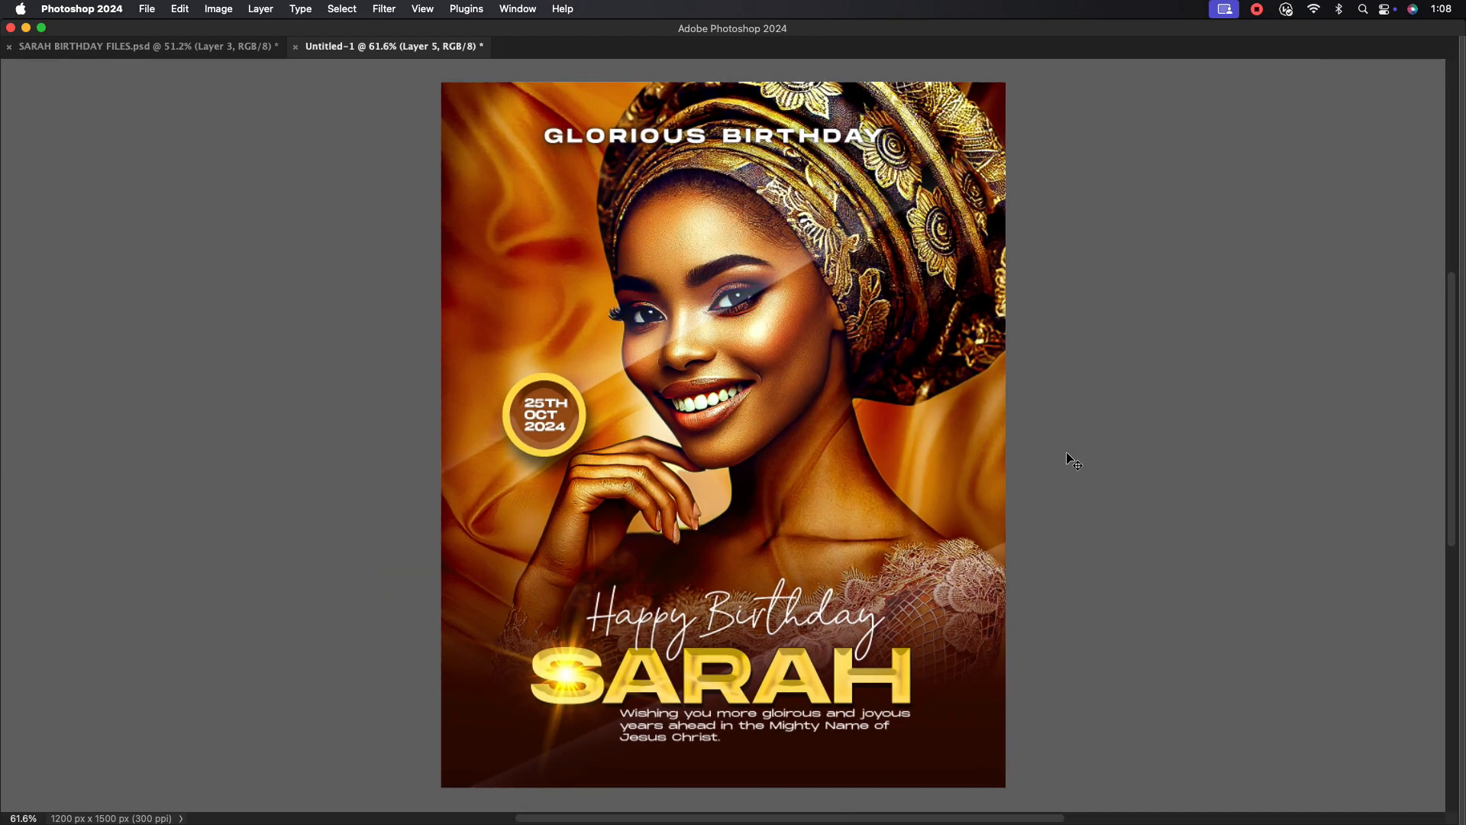